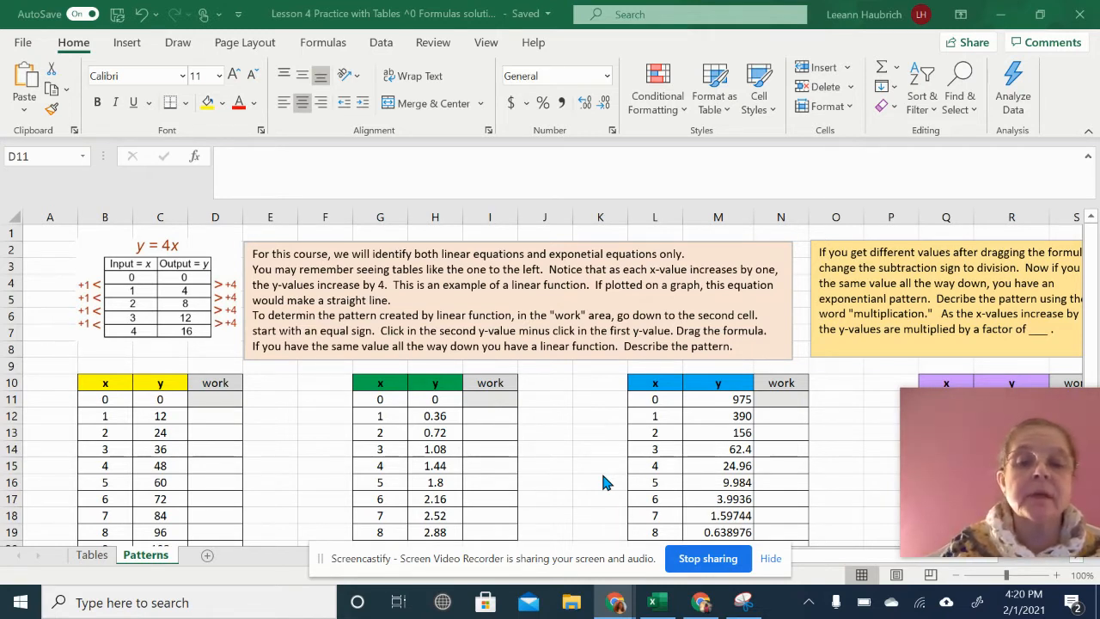
Step: On the Tables sheet, correct the misspelled word after "It's common" in the instruction text box to "to"
{"action": "left_click", "coordinate": [104, 554]}
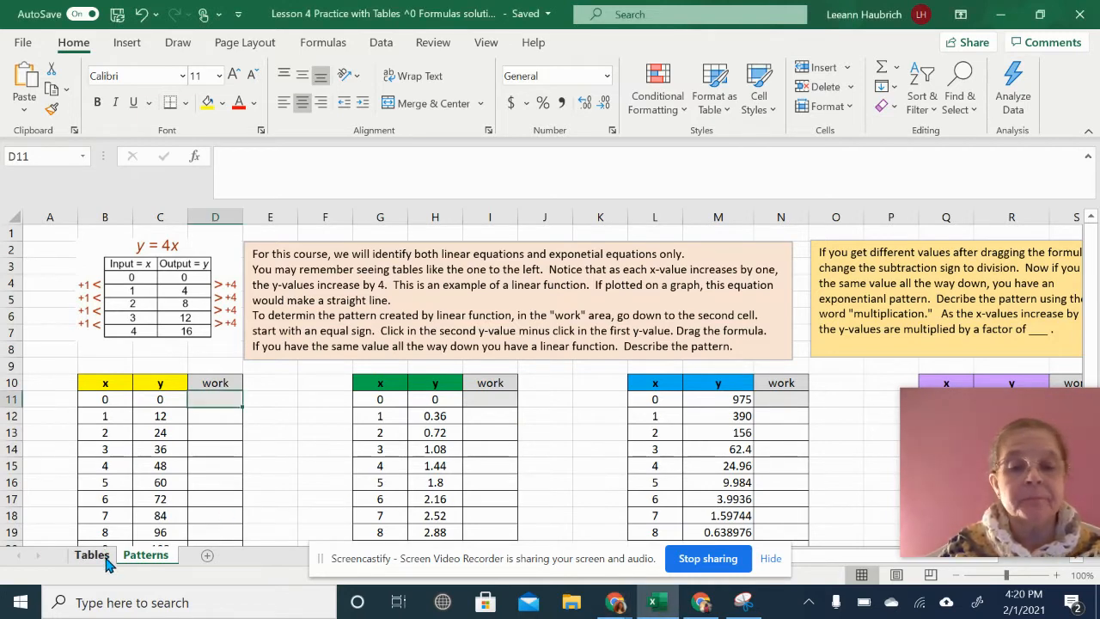
{"action": "left_click", "coordinate": [105, 556]}
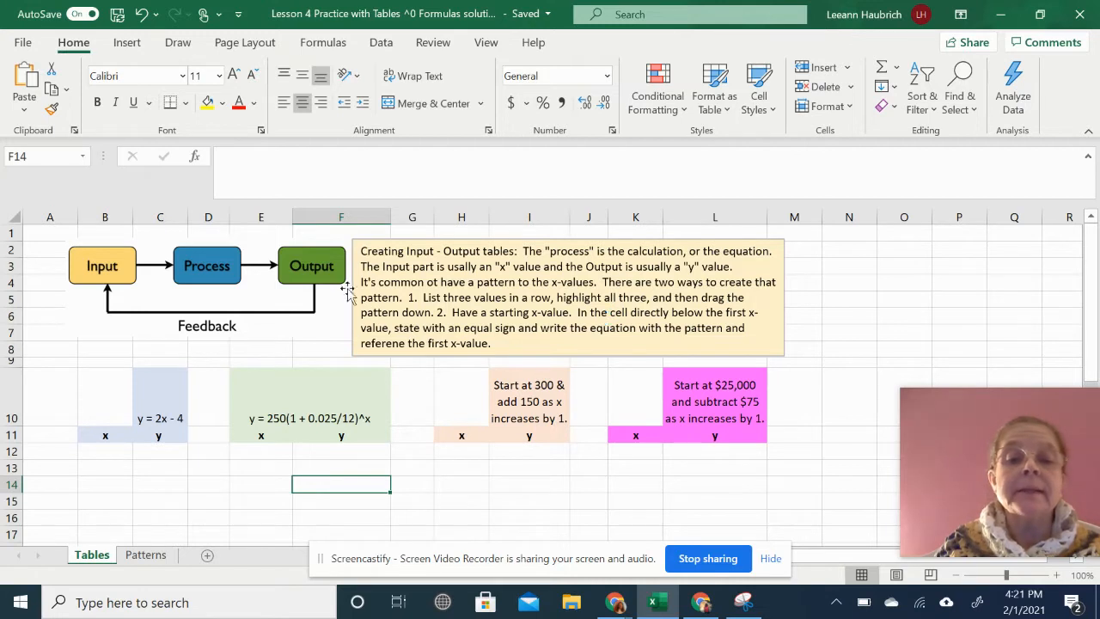
{"action": "left_click", "coordinate": [436, 283]}
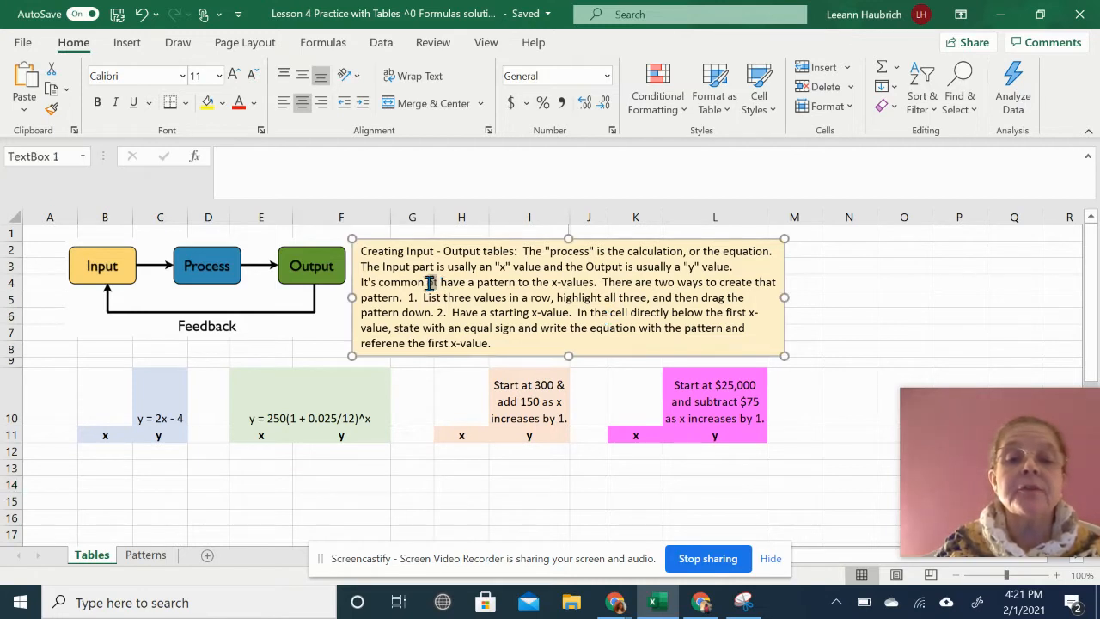
{"action": "double_click", "coordinate": [428, 281]}
{"action": "type", "text": "to"}
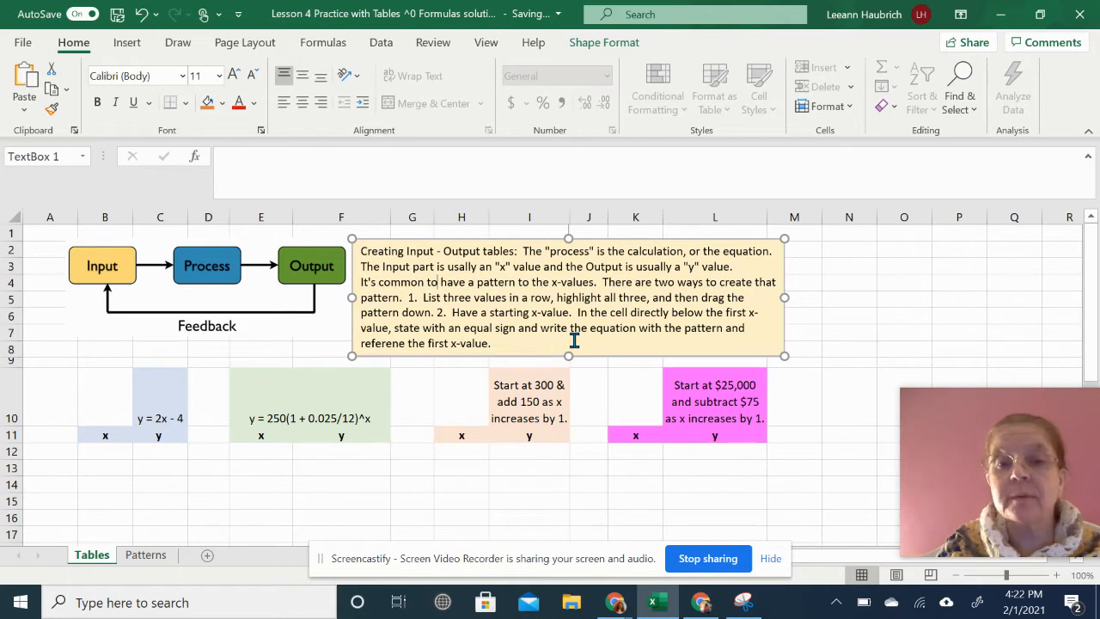
{"action": "left_click", "coordinate": [606, 374]}
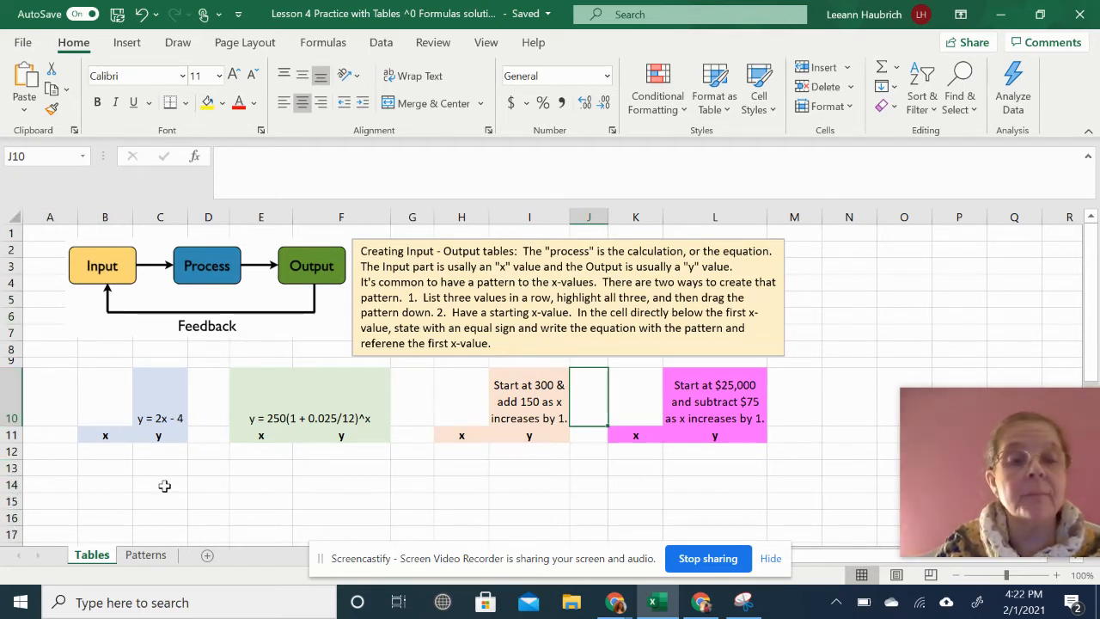
Step: Enter the starting x-values 0, 1 and 2 in B12:B14 of the y = 2x - 4 table
{"action": "scroll", "coordinate": [168, 484], "scroll_direction": "down", "scroll_amount": 2}
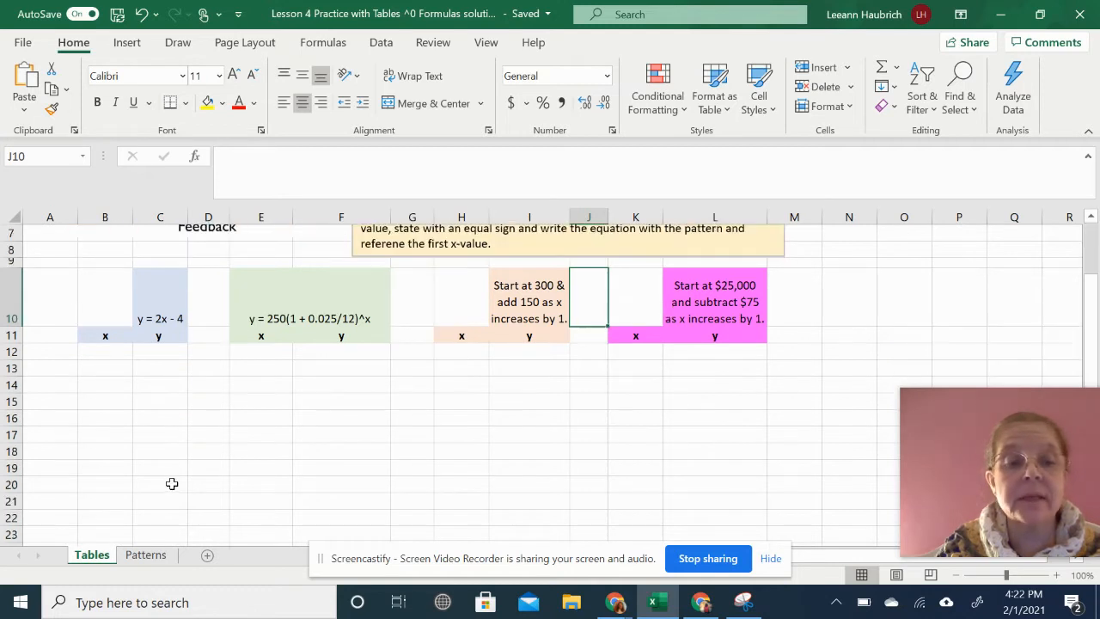
{"action": "left_click", "coordinate": [107, 354]}
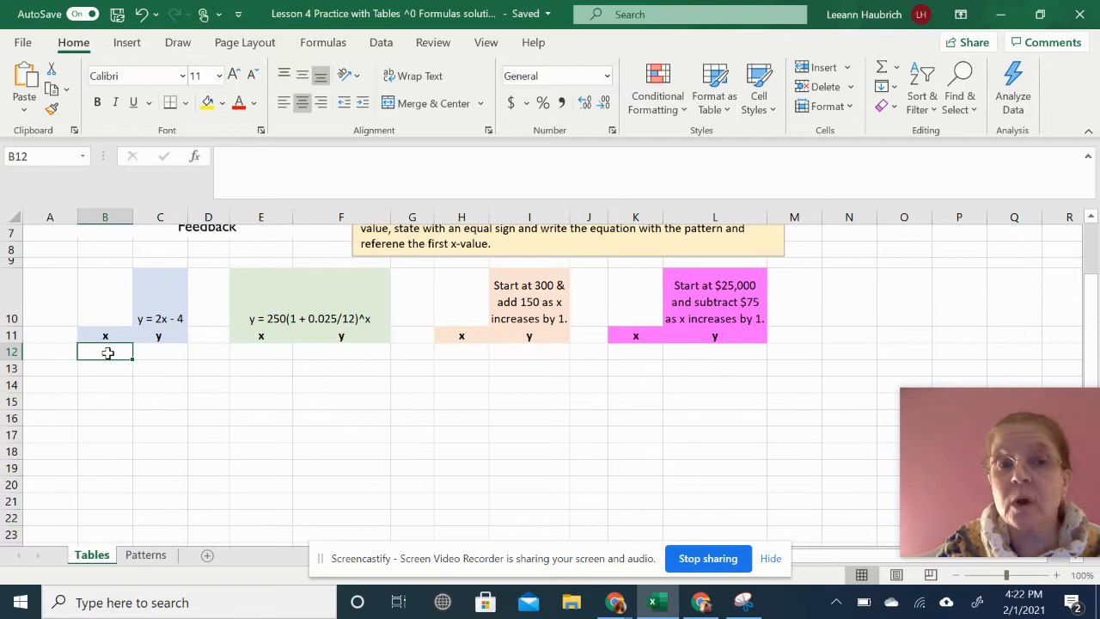
{"action": "type", "text": "0"}
{"action": "key", "text": "Return"}
{"action": "type", "text": "1"}
{"action": "key", "text": "Return"}
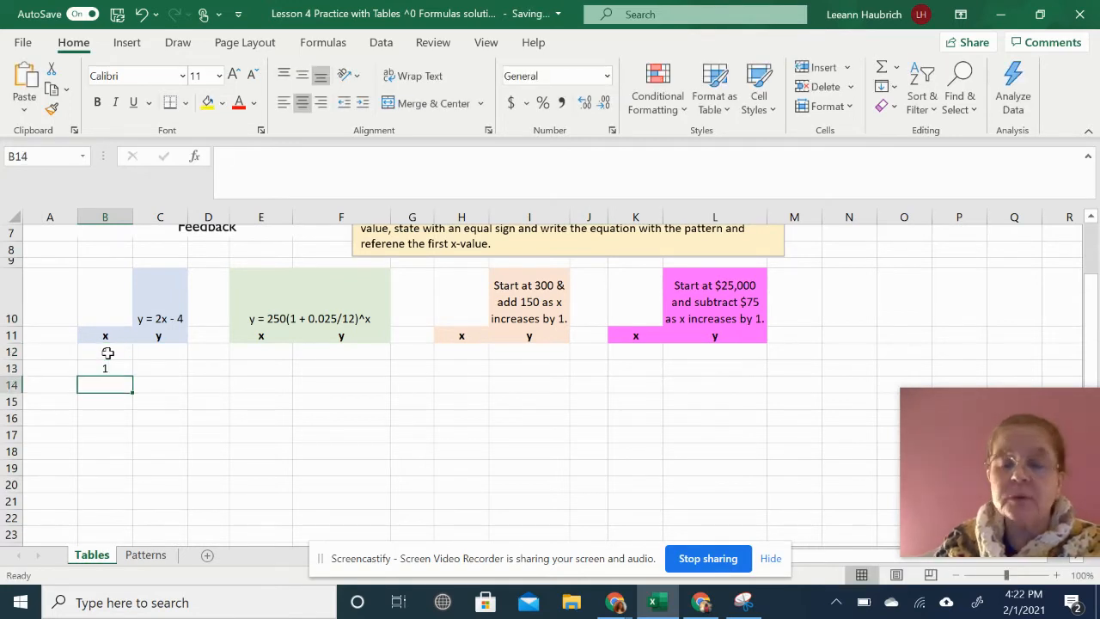
{"action": "type", "text": "2"}
{"action": "key", "text": "Return"}
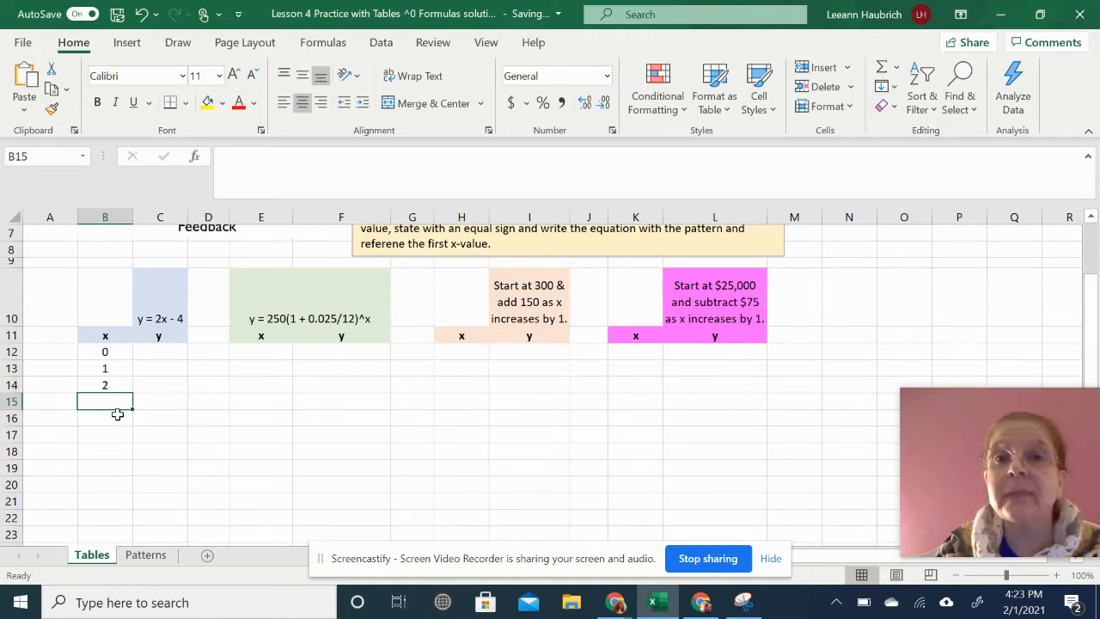
Step: Extend the x-value series from B12:B14 down to 20 in B32
{"action": "left_click", "coordinate": [117, 352]}
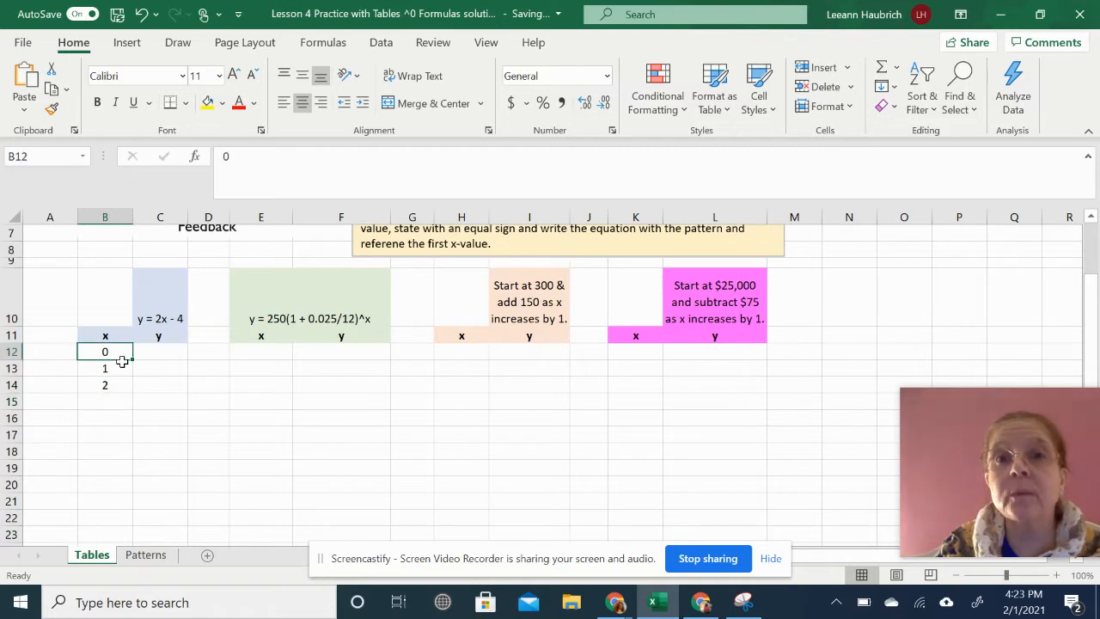
{"action": "left_click_drag", "start_coordinate": [122, 362], "coordinate": [133, 395]}
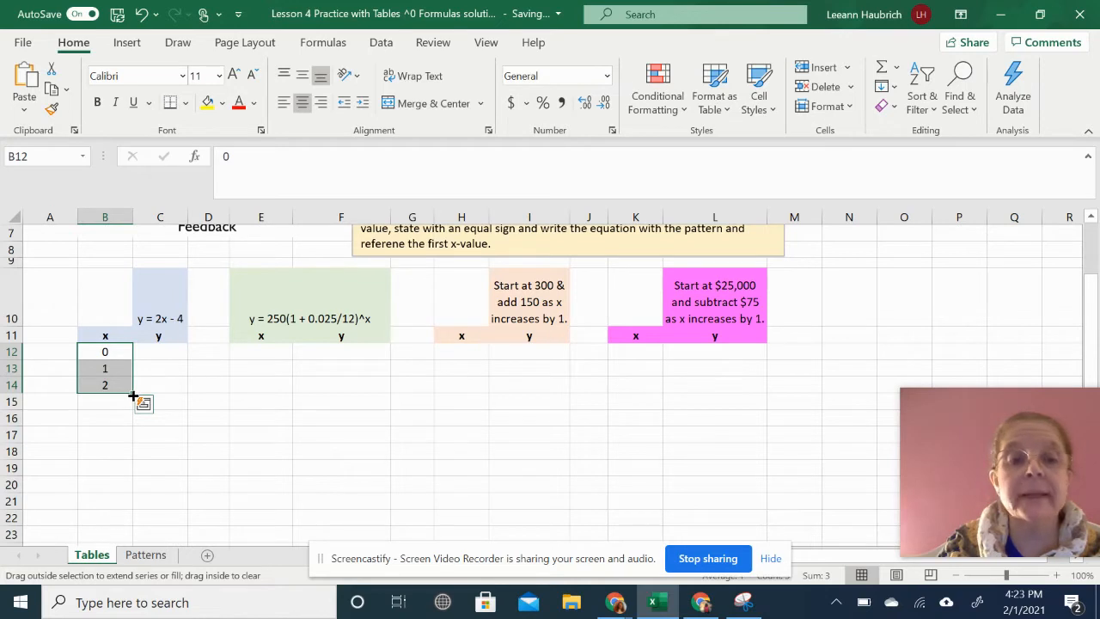
{"action": "left_click_drag", "start_coordinate": [133, 395], "coordinate": [125, 520]}
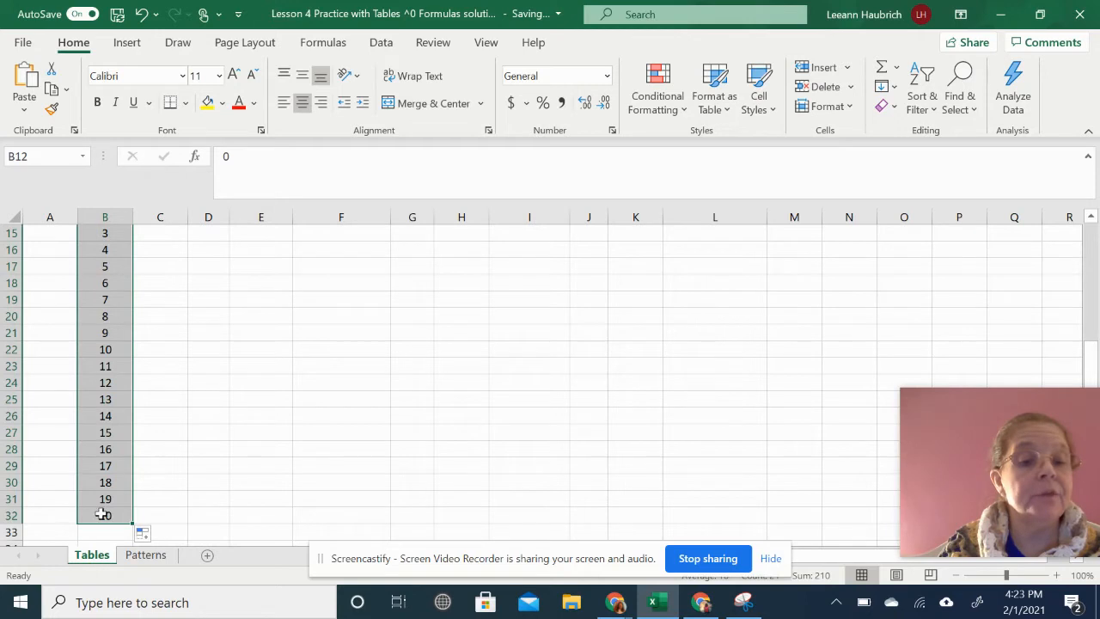
{"action": "left_click", "coordinate": [294, 439]}
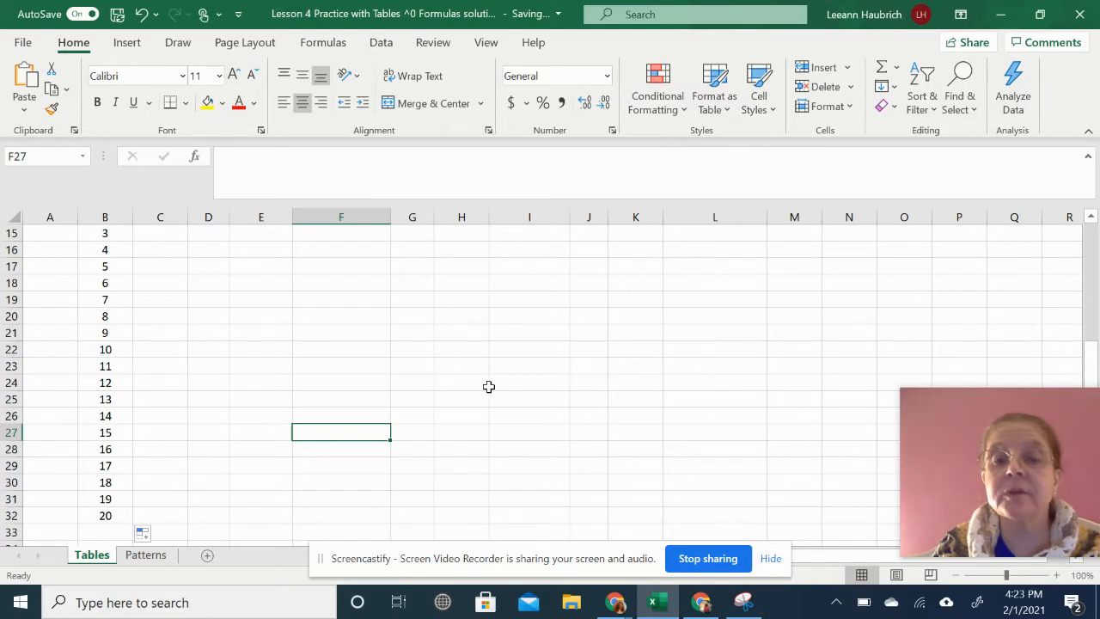
Step: In the y = 250(1 + 0.025/12)^x table, enter x-values 0, 1, 2 from E12 and extend the series to 20 in E32
{"action": "scroll", "coordinate": [483, 387], "scroll_direction": "up", "scroll_amount": 3}
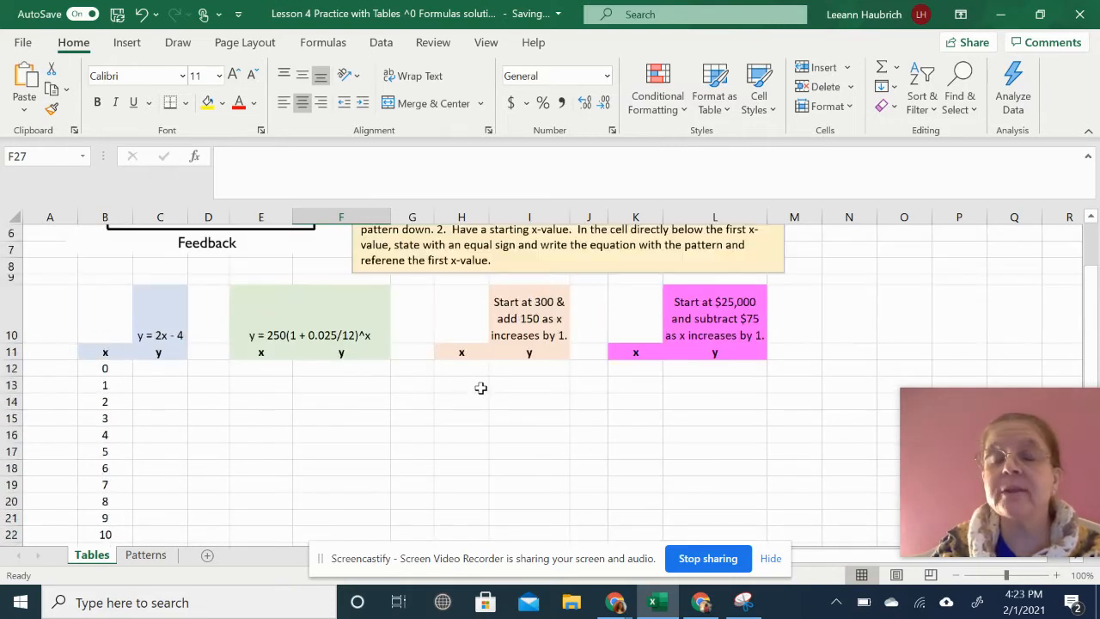
{"action": "scroll", "coordinate": [480, 388], "scroll_direction": "down", "scroll_amount": 1}
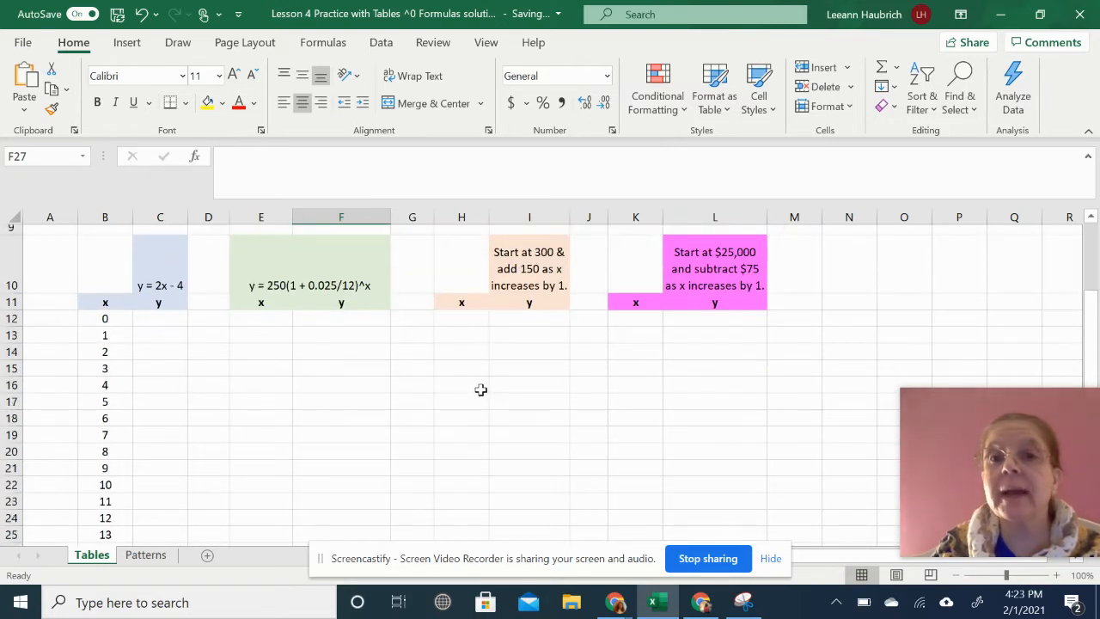
{"action": "left_click", "coordinate": [254, 324]}
{"action": "type", "text": "0"}
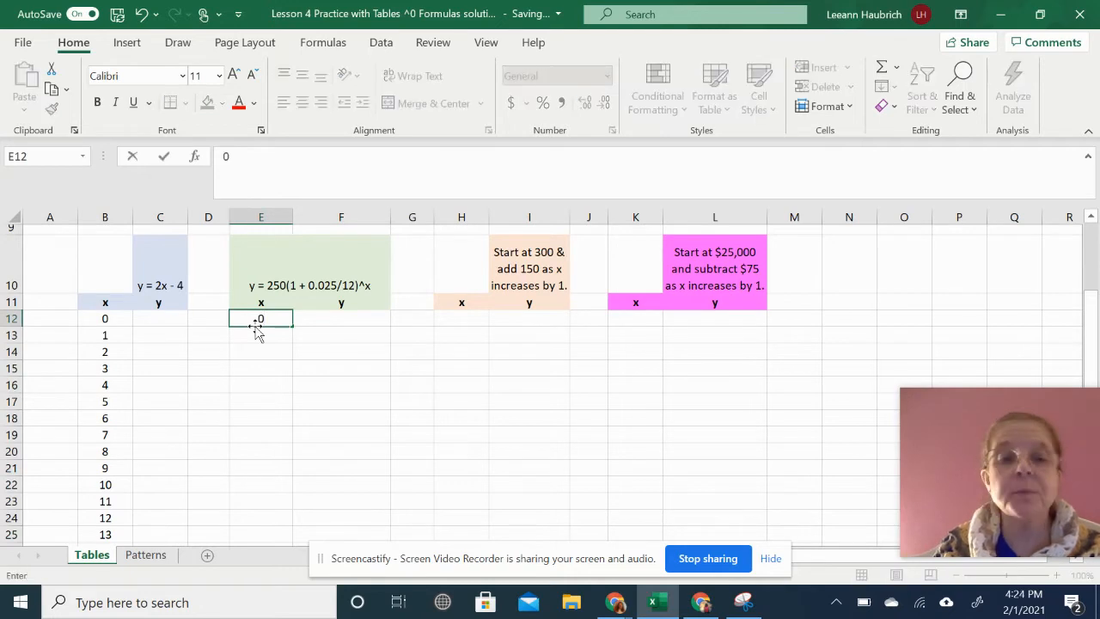
{"action": "key", "text": "Return"}
{"action": "type", "text": "1"}
{"action": "key", "text": "Return"}
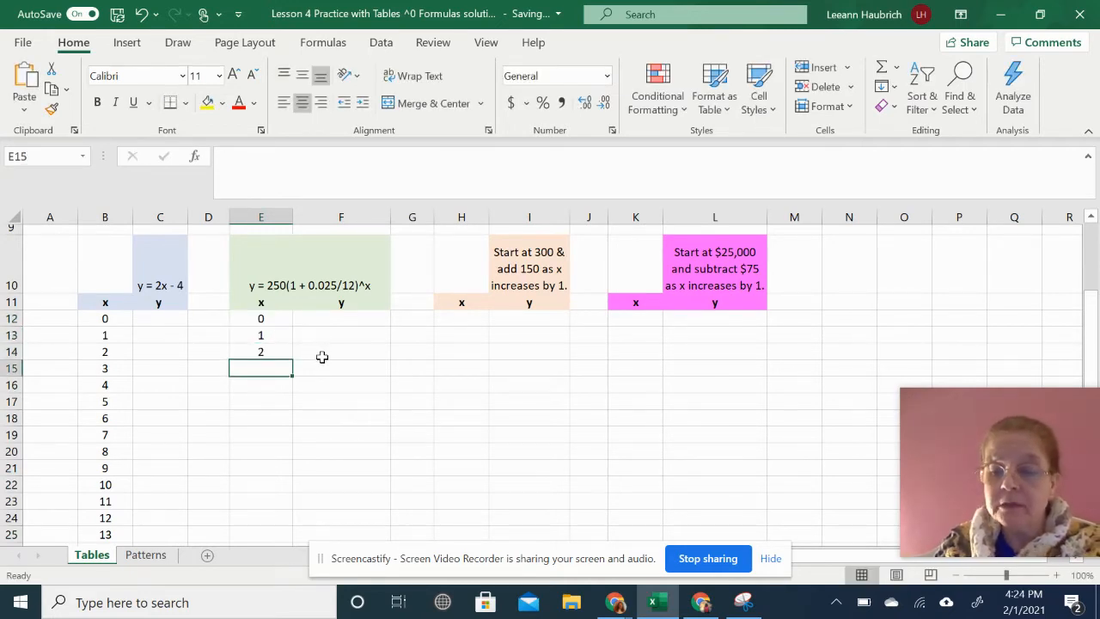
{"action": "left_click_drag", "start_coordinate": [267, 319], "coordinate": [265, 348]}
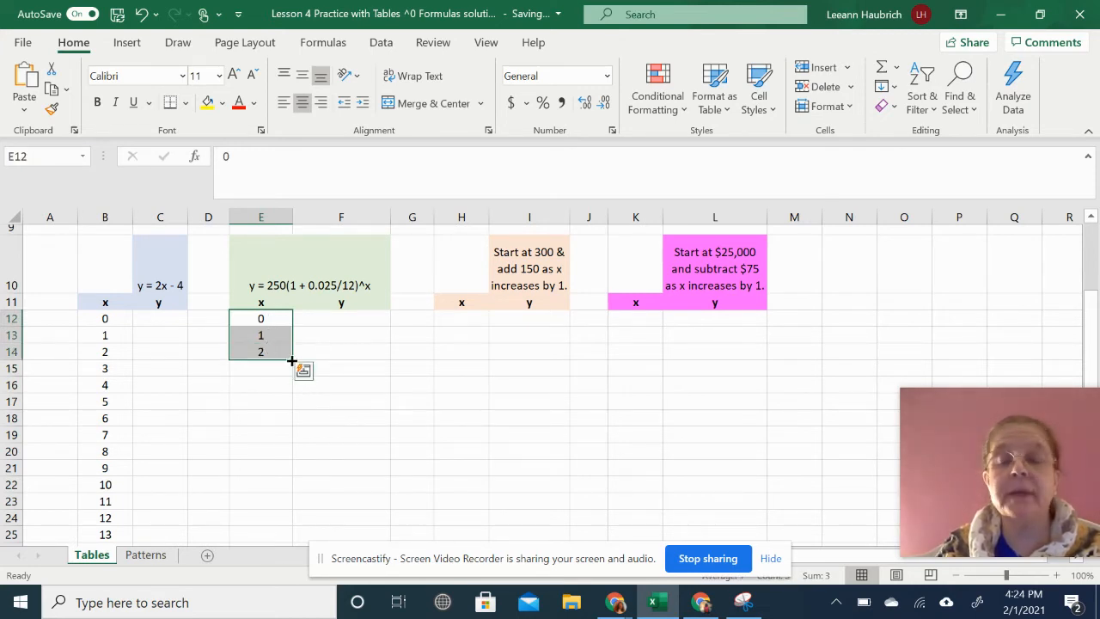
{"action": "left_click_drag", "start_coordinate": [293, 370], "coordinate": [285, 489]}
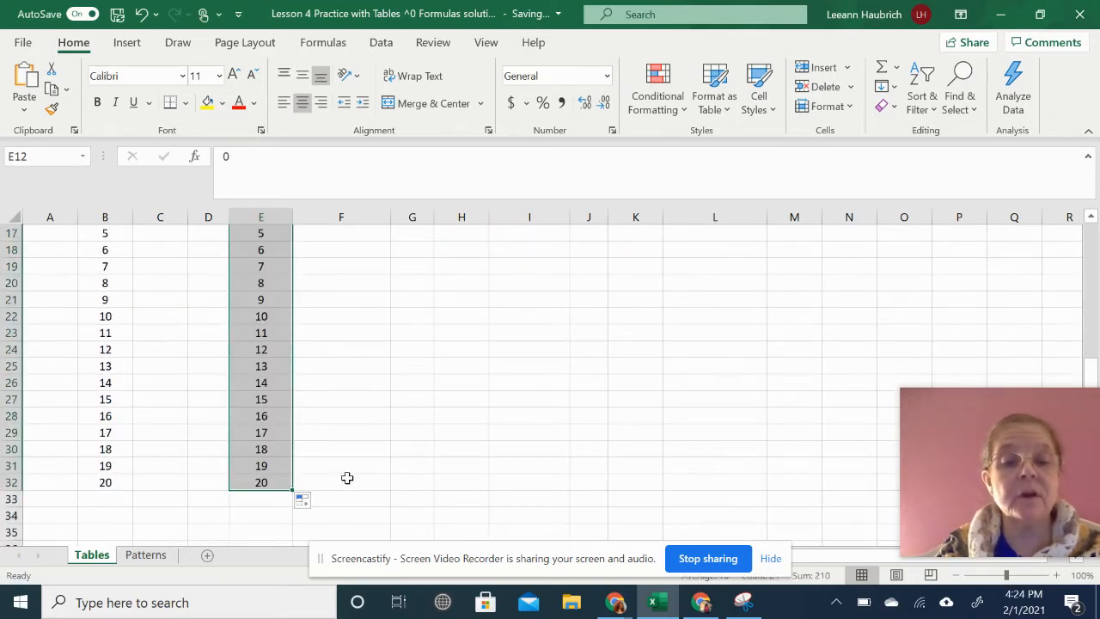
Step: Enter the starting x-values 0, 1 and 2 in H12:H14 of the "Start at 300" table
{"action": "scroll", "coordinate": [347, 477], "scroll_direction": "up", "scroll_amount": 4}
{"action": "left_click", "coordinate": [462, 398]}
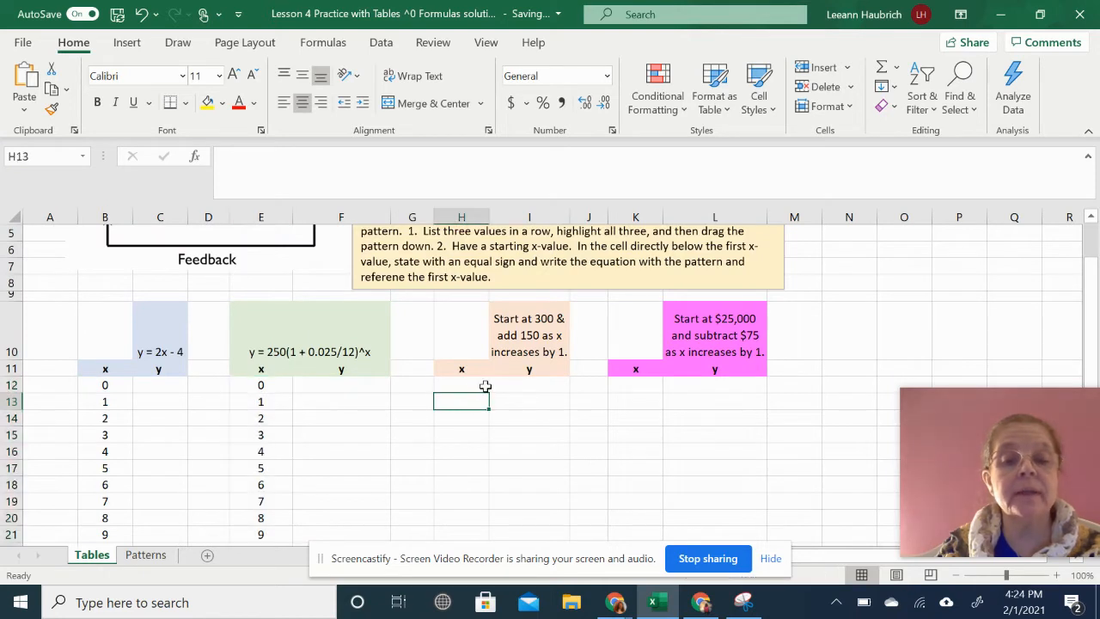
{"action": "left_click", "coordinate": [485, 387]}
{"action": "type", "text": "0"}
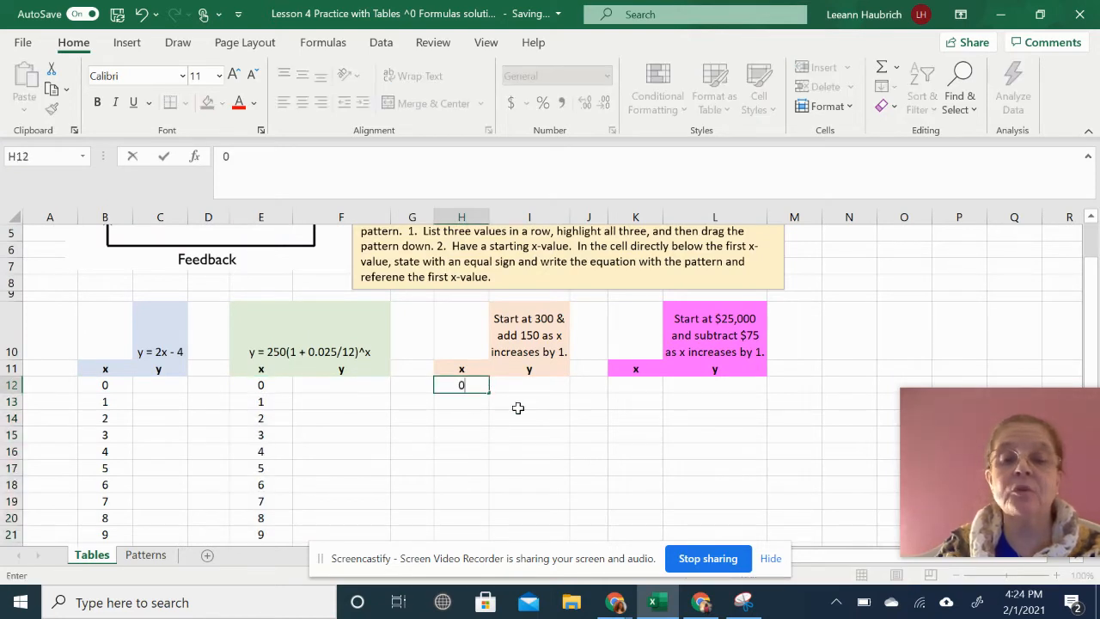
{"action": "key", "text": "Return"}
{"action": "type", "text": "1"}
{"action": "key", "text": "Return"}
{"action": "type", "text": "2"}
{"action": "key", "text": "Return"}
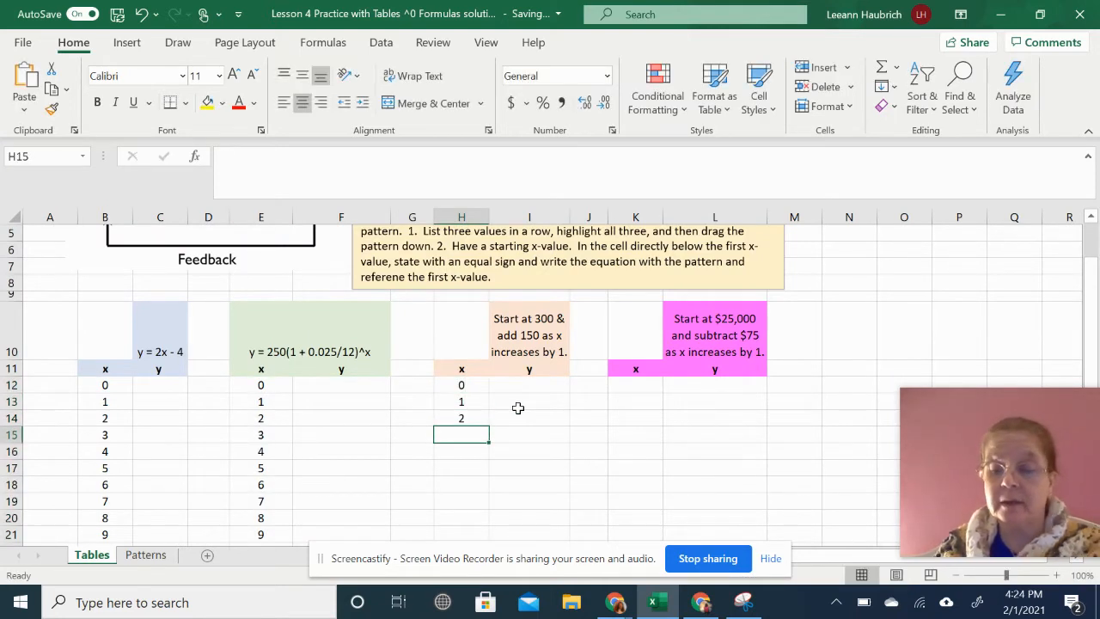
Step: Extend the x-value series from H12:H14 down to 20 in H32
{"action": "left_click", "coordinate": [484, 386]}
{"action": "left_click_drag", "start_coordinate": [477, 388], "coordinate": [486, 499]}
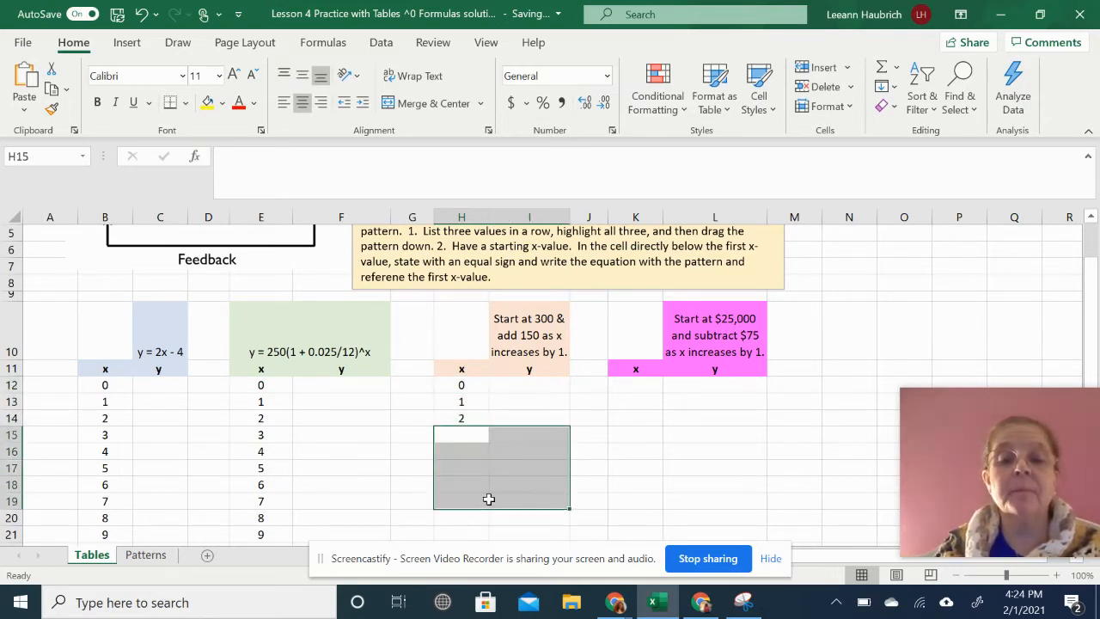
{"action": "left_click", "coordinate": [466, 432]}
{"action": "left_click", "coordinate": [461, 386]}
{"action": "left_click_drag", "start_coordinate": [461, 386], "coordinate": [456, 499]}
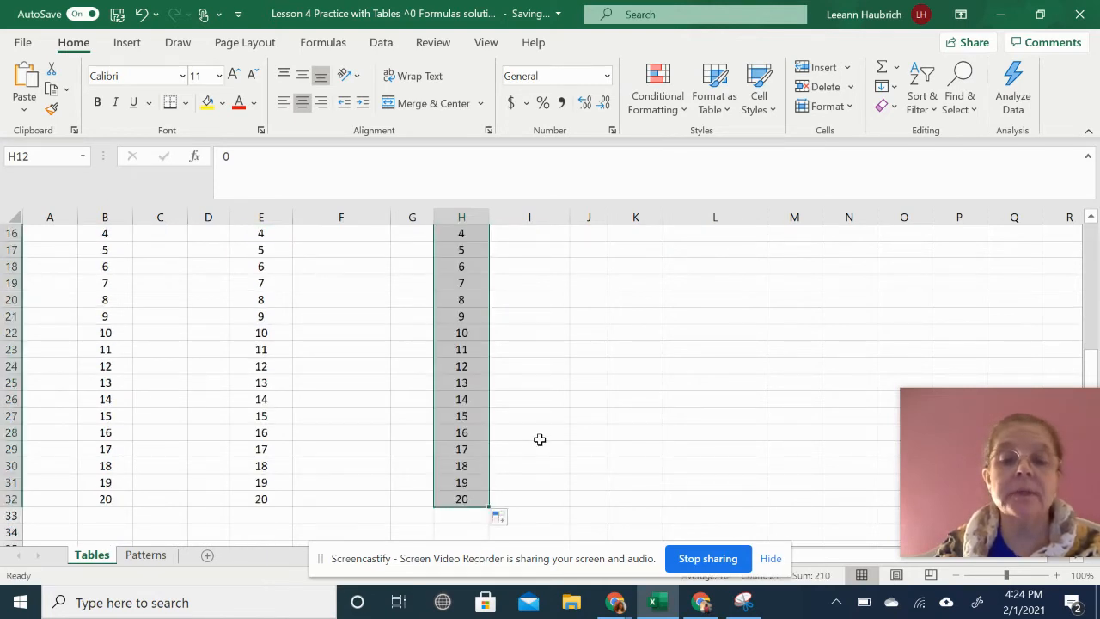
Step: In the "Start at $25,000" table, enter x-values 0, 1, 2 from K12 and extend the series to 20 in K32
{"action": "scroll", "coordinate": [540, 439], "scroll_direction": "up", "scroll_amount": 4}
{"action": "left_click", "coordinate": [629, 404]}
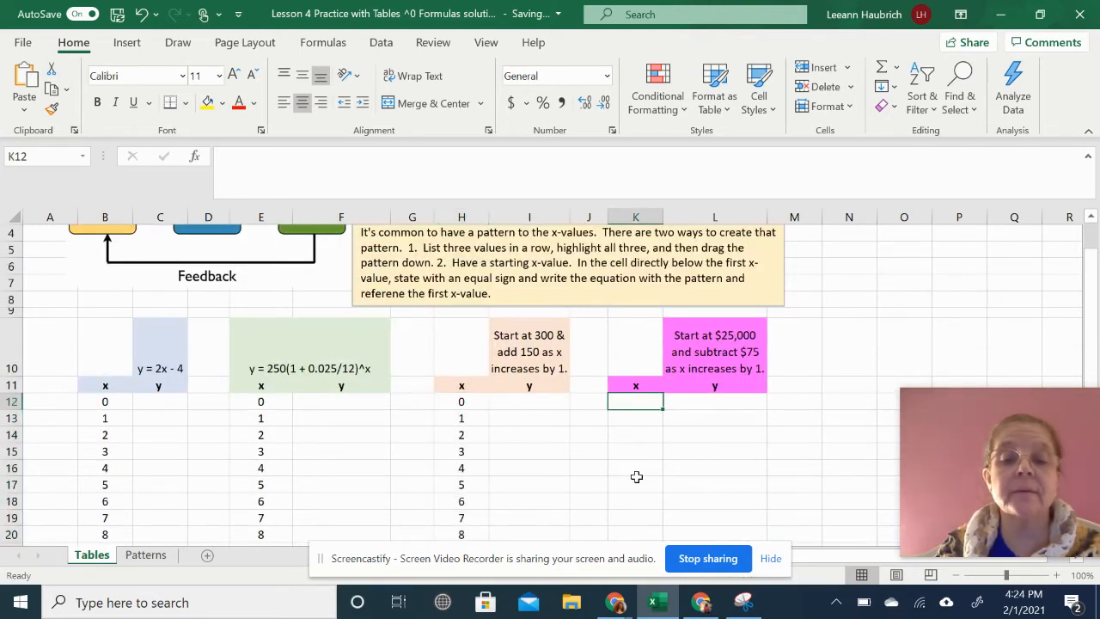
{"action": "type", "text": "0"}
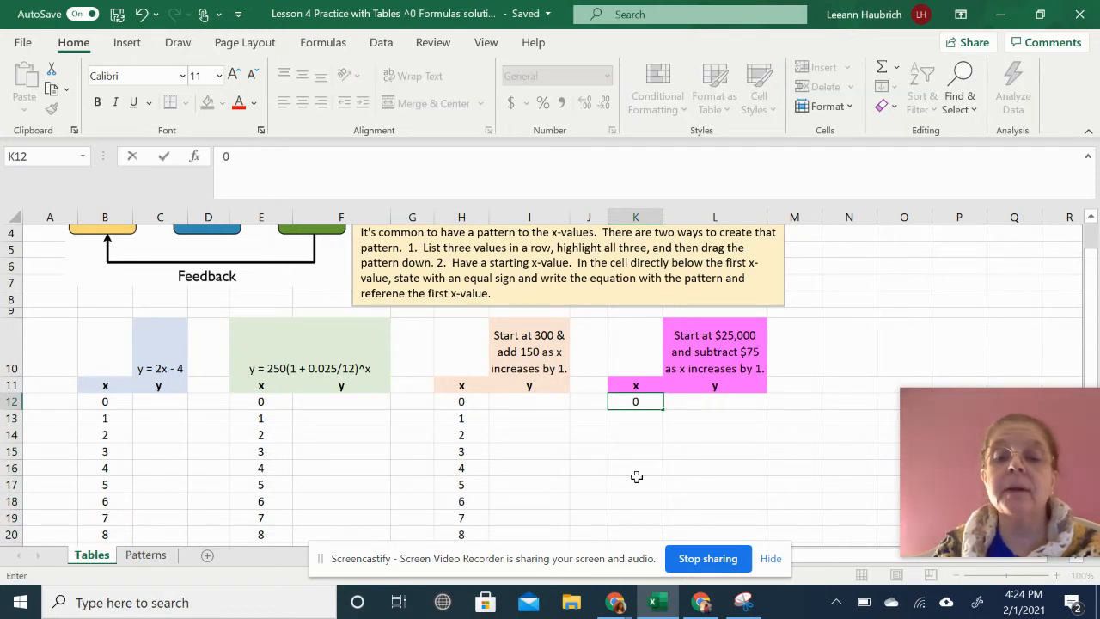
{"action": "key", "text": "Return"}
{"action": "type", "text": "1"}
{"action": "key", "text": "Return"}
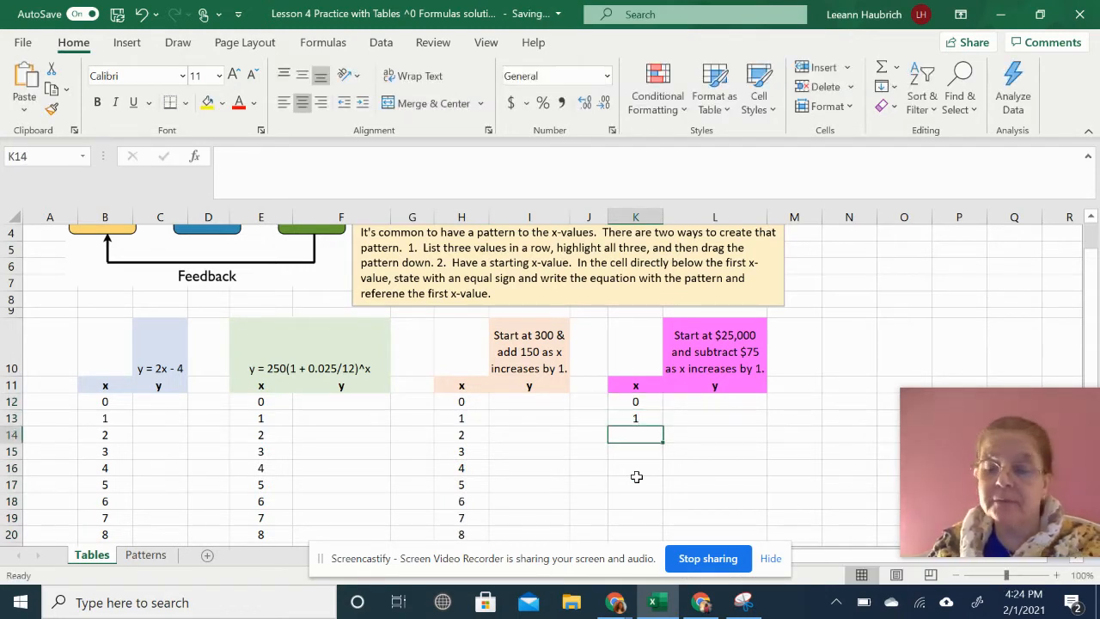
{"action": "type", "text": "2"}
{"action": "key", "text": "Return"}
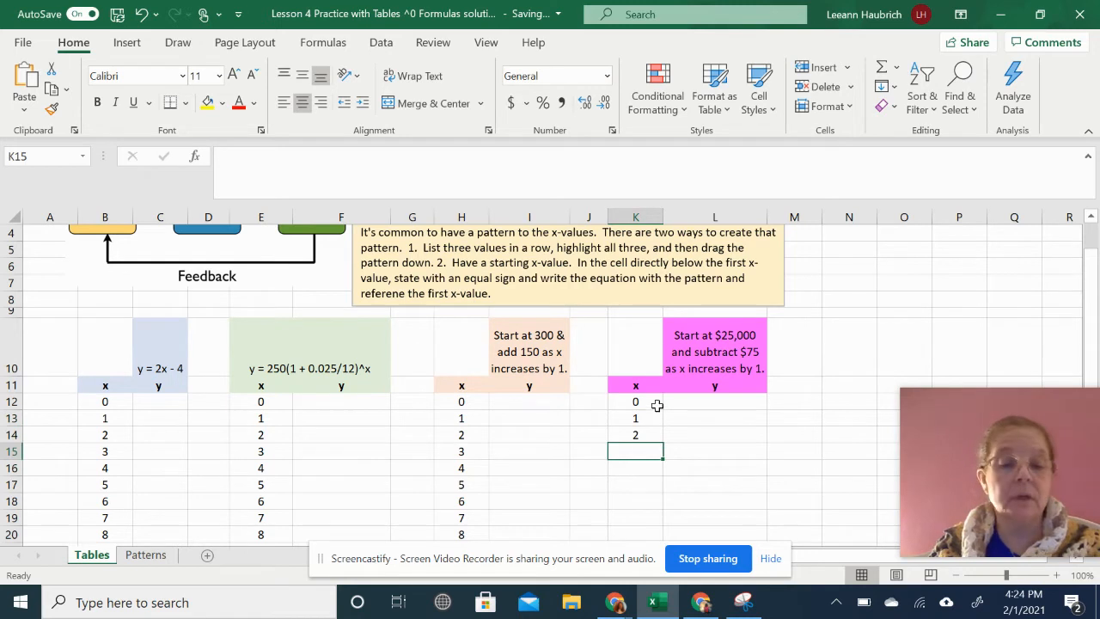
{"action": "left_click_drag", "start_coordinate": [654, 402], "coordinate": [653, 505]}
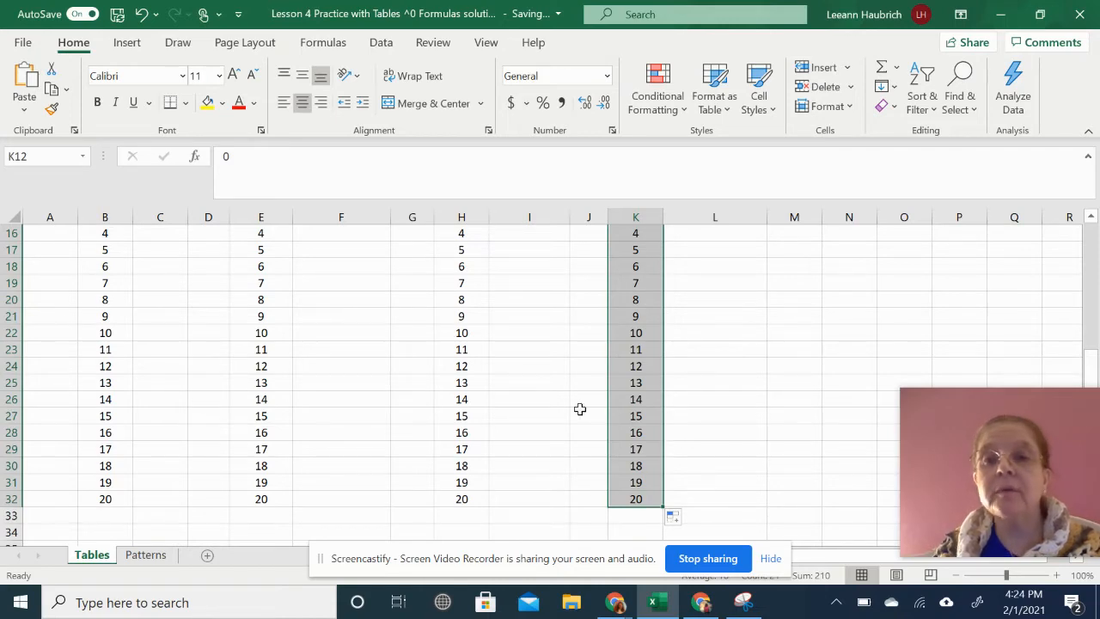
Step: In the y = 2x - 4 table, enter the formula =2*B12-4 in C12 for the first y-value
{"action": "scroll", "coordinate": [562, 409], "scroll_direction": "up", "scroll_amount": 4}
{"action": "scroll", "coordinate": [562, 409], "scroll_direction": "up", "scroll_amount": 1}
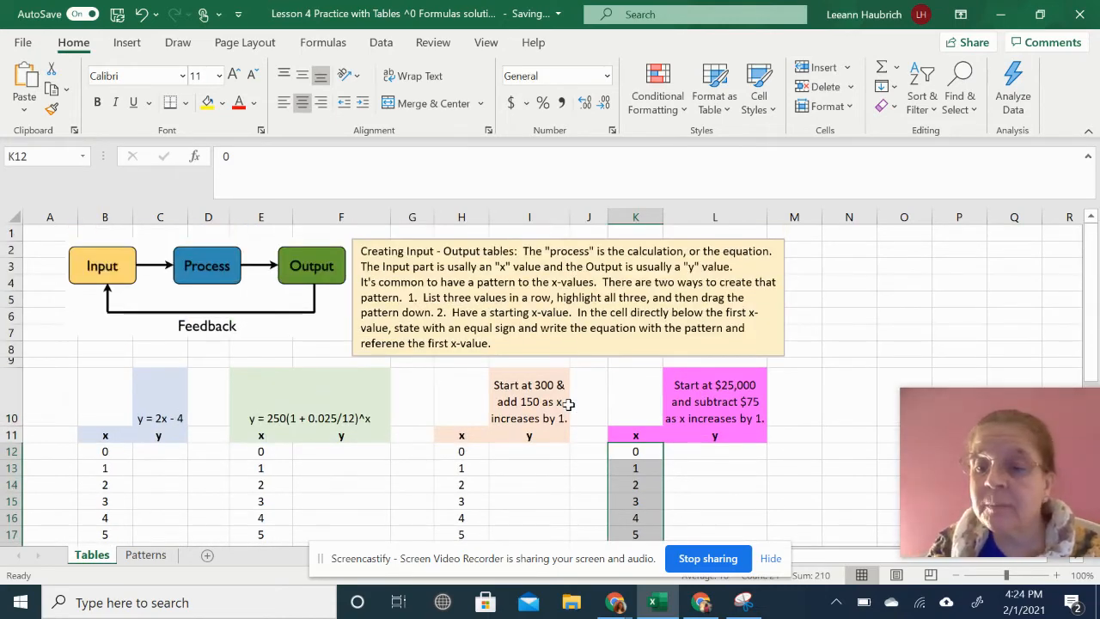
{"action": "scroll", "coordinate": [587, 442], "scroll_direction": "down", "scroll_amount": 1}
{"action": "scroll", "coordinate": [296, 460], "scroll_direction": "up", "scroll_amount": 1}
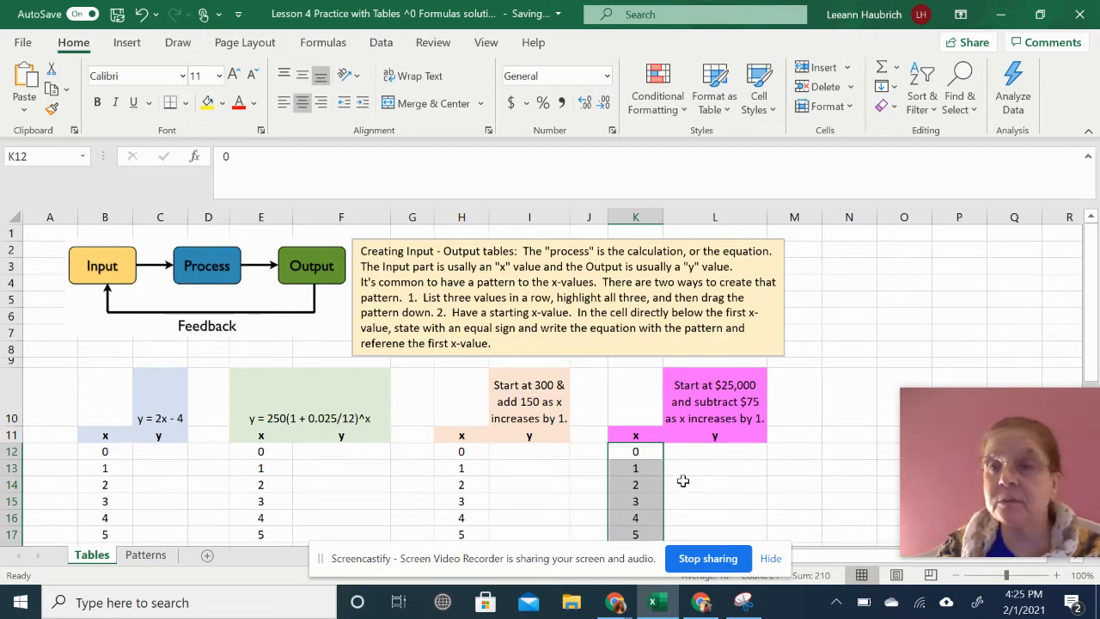
{"action": "left_click", "coordinate": [151, 456]}
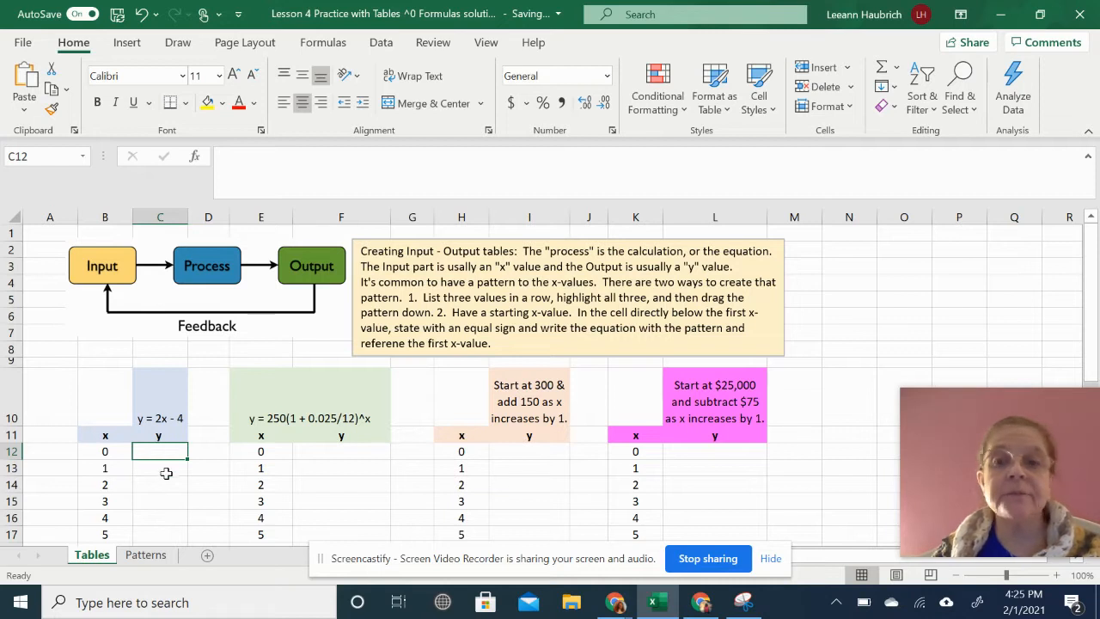
{"action": "type", "text": "="}
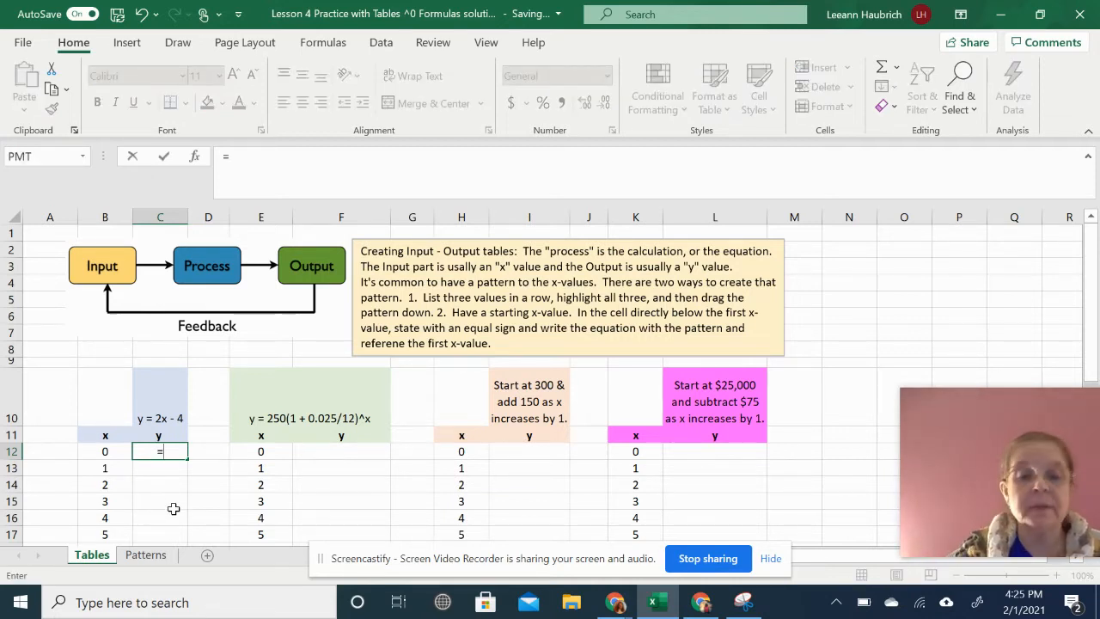
{"action": "type", "text": "2*"}
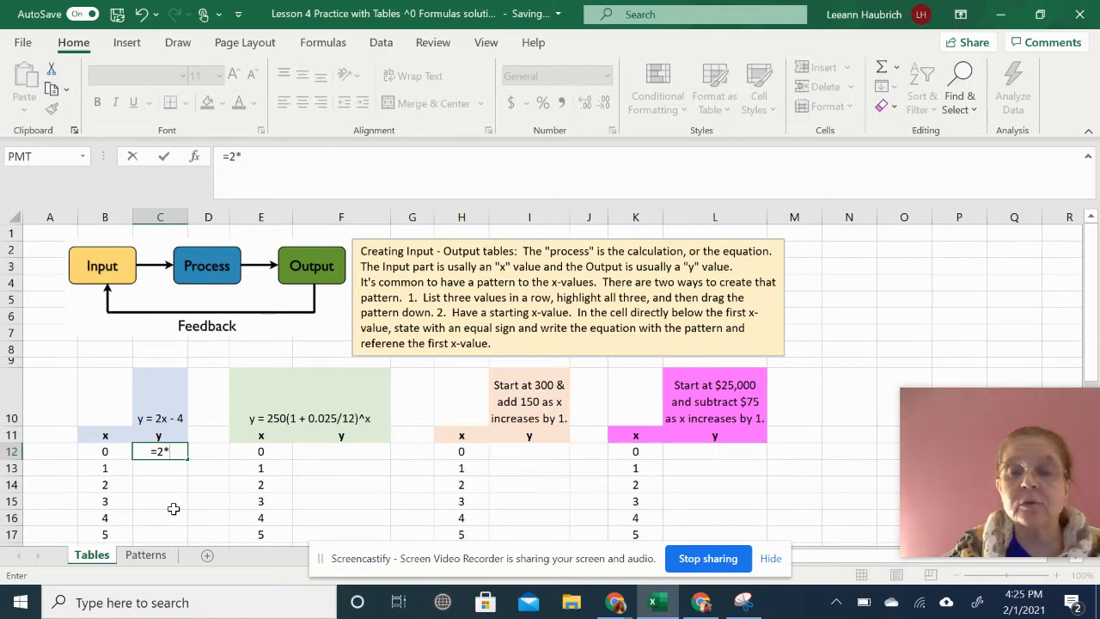
{"action": "left_click", "coordinate": [90, 451]}
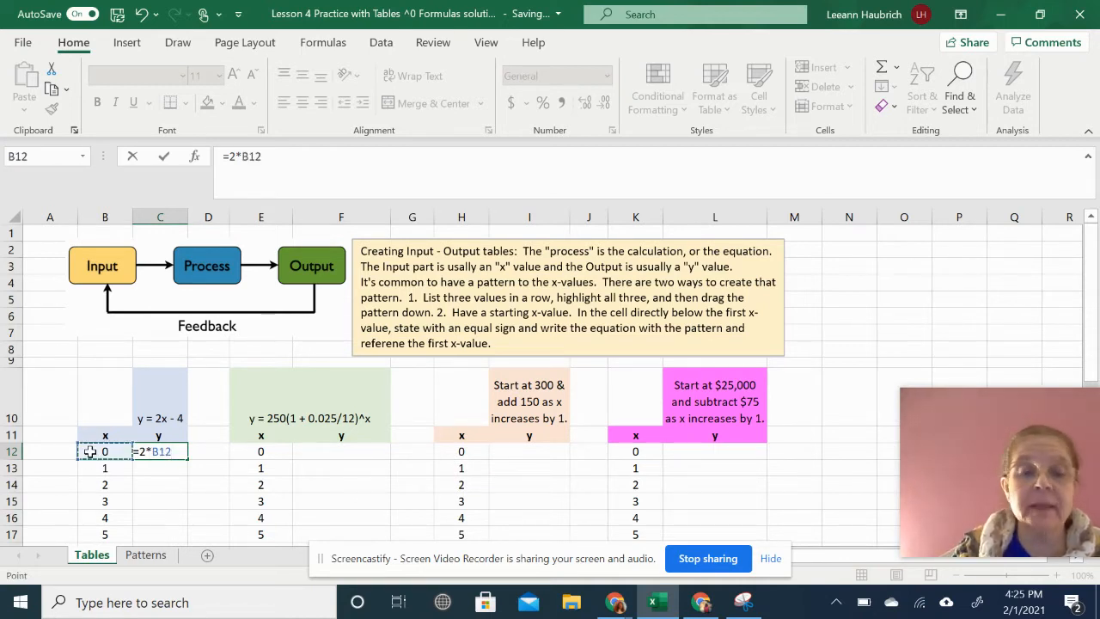
{"action": "type", "text": "-"}
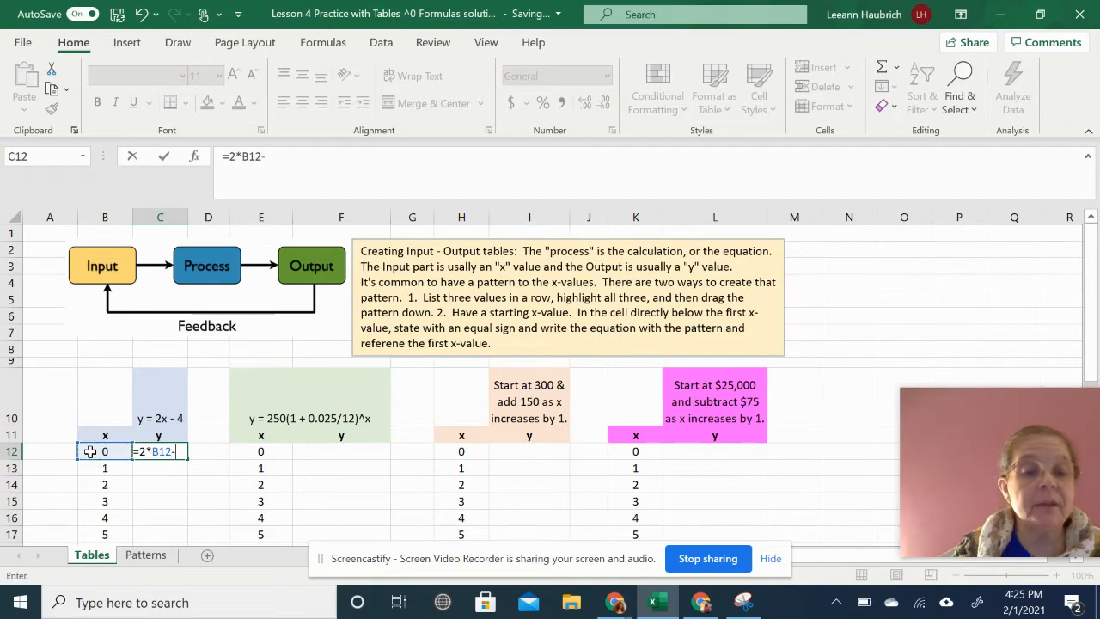
{"action": "type", "text": "4"}
{"action": "key", "text": "Return"}
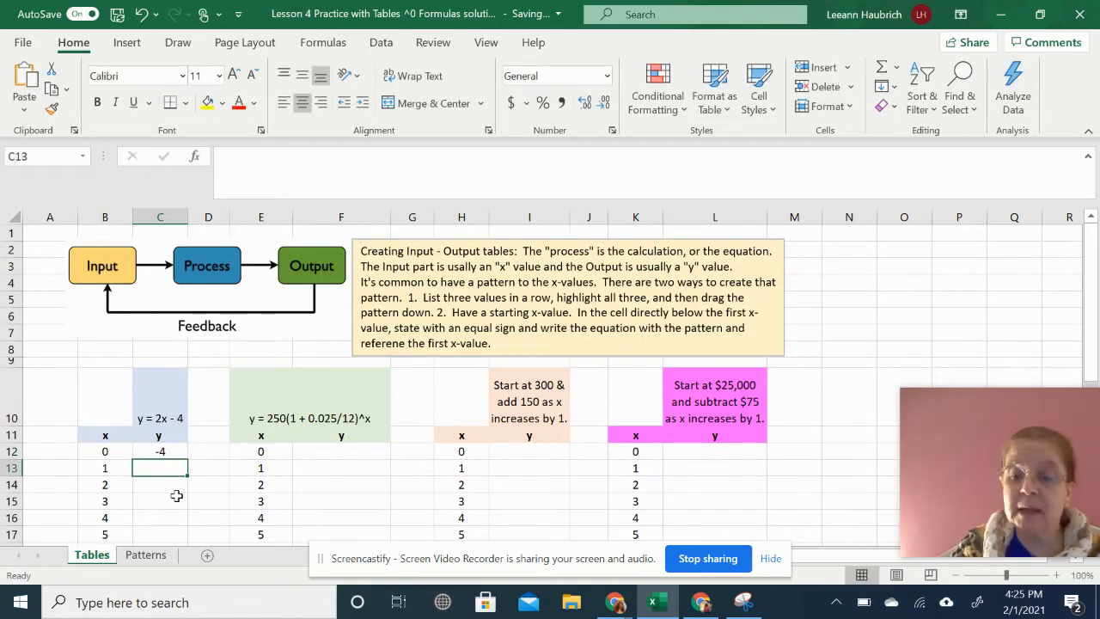
Step: Fill the C12 formula down through C32 to calculate the remaining y-values of the y = 2x - 4 table
{"action": "scroll", "coordinate": [192, 476], "scroll_direction": "down", "scroll_amount": 2}
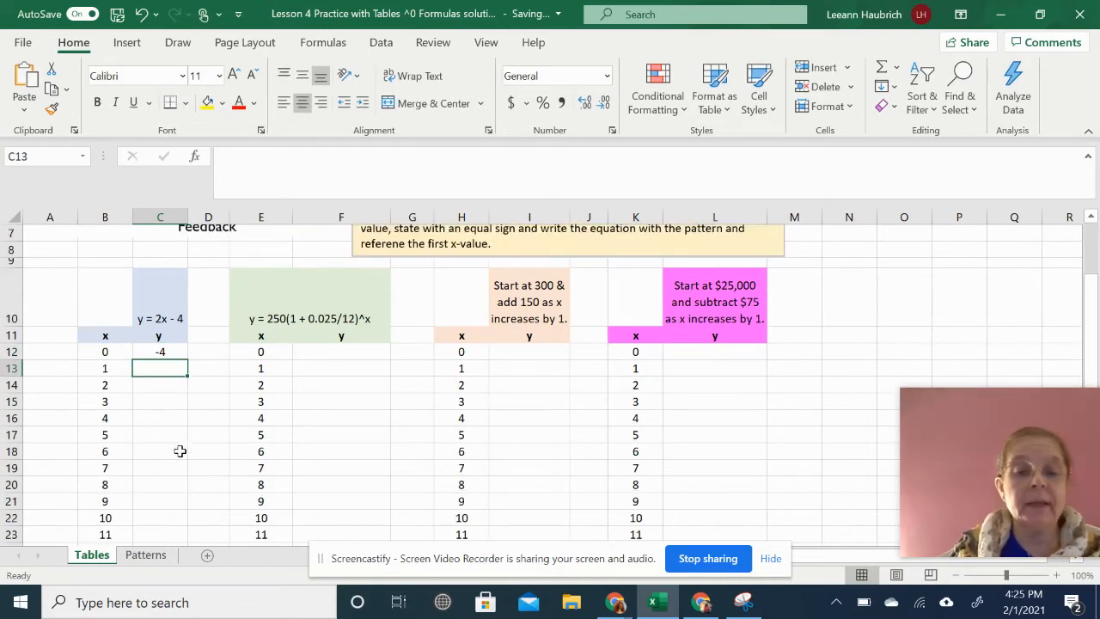
{"action": "left_click", "coordinate": [166, 354]}
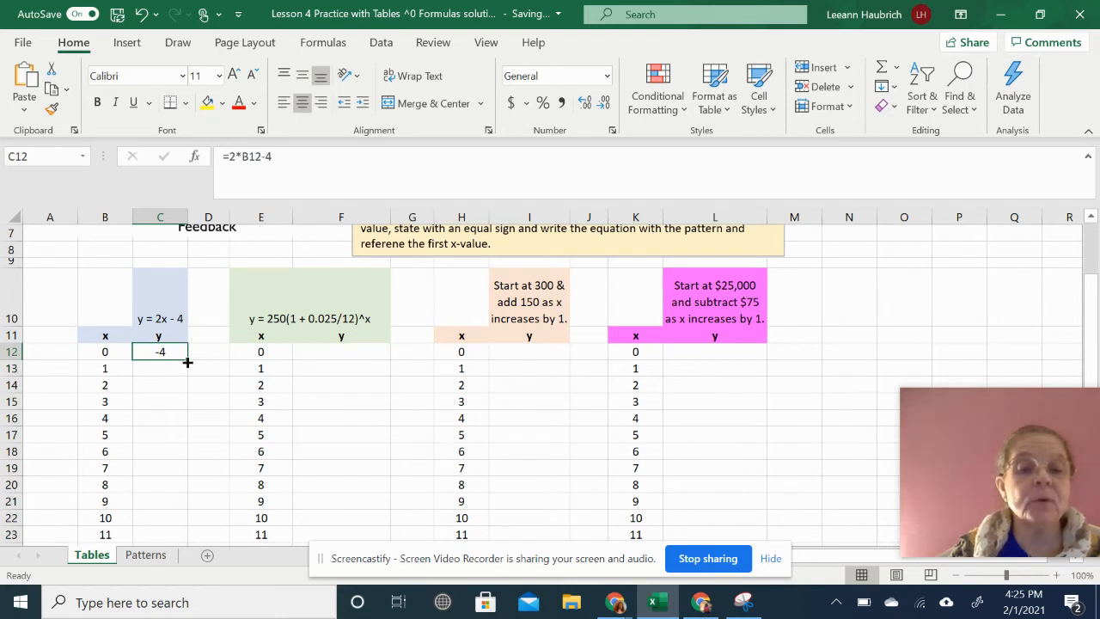
{"action": "mouse_move", "coordinate": [187, 362]}
{"action": "left_mouse_down"}
{"action": "mouse_move", "coordinate": [202, 562]}
{"action": "mouse_move", "coordinate": [183, 522]}
{"action": "left_mouse_up"}
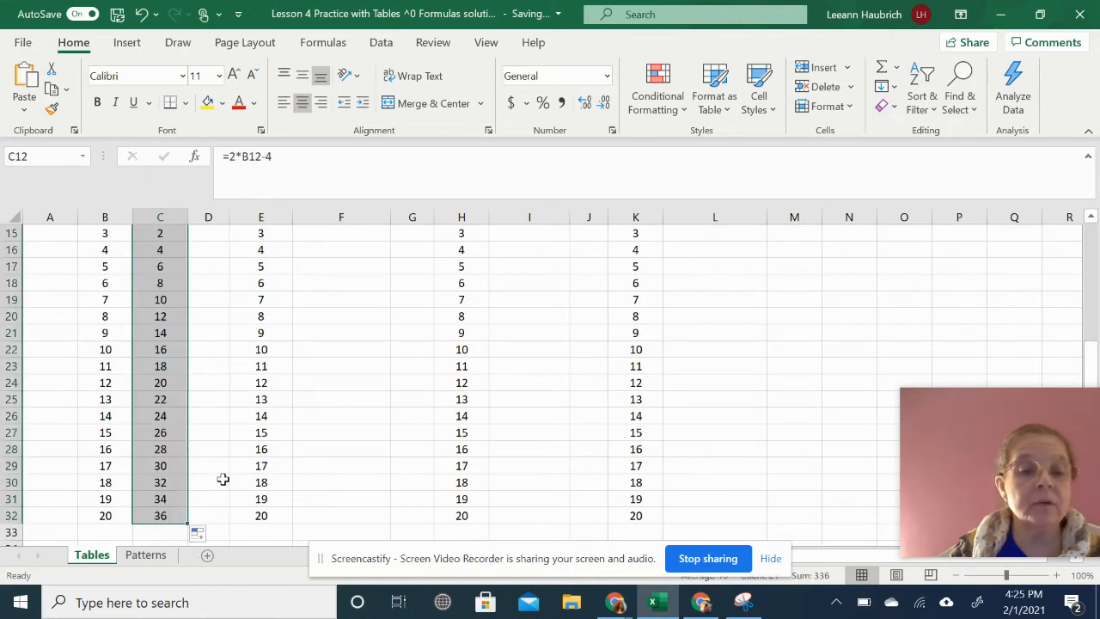
{"action": "left_click", "coordinate": [224, 477]}
{"action": "scroll", "coordinate": [203, 397], "scroll_direction": "up", "scroll_amount": 2}
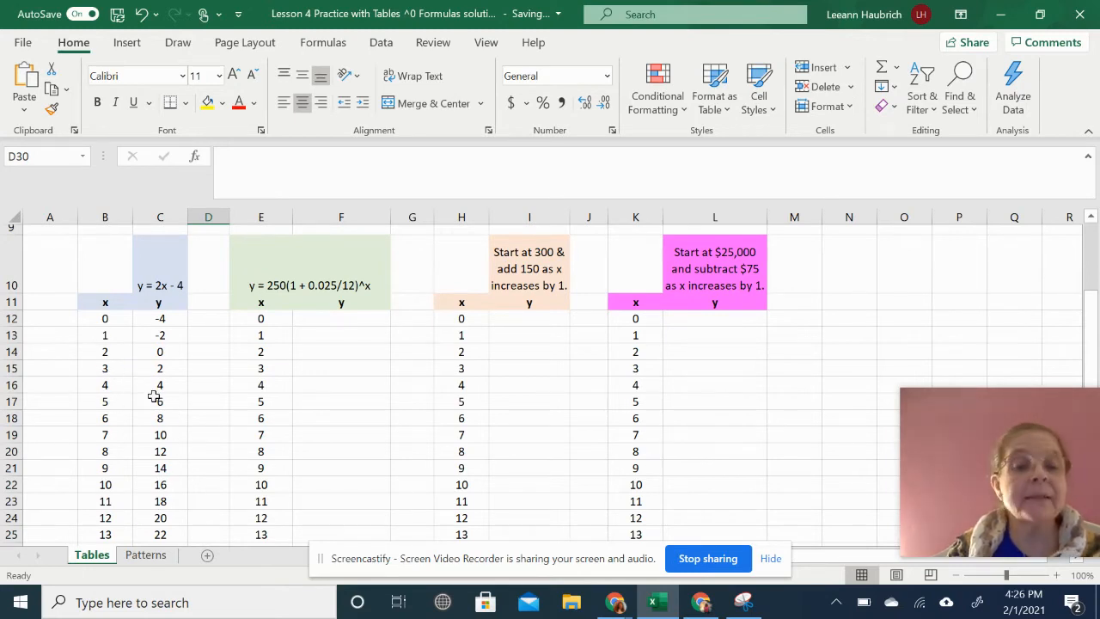
Step: Apply outline and inside borders to the y = 2x - 4 table in B11:C32, including its x and y headers
{"action": "left_click", "coordinate": [100, 300]}
{"action": "left_click_drag", "start_coordinate": [142, 304], "coordinate": [147, 512]}
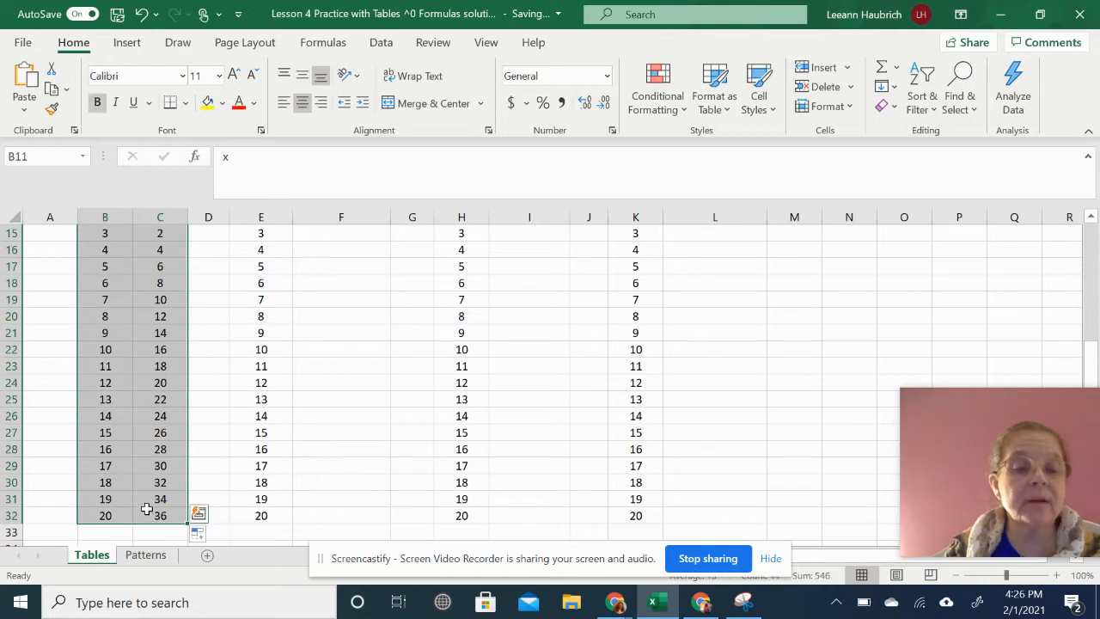
{"action": "right_click", "coordinate": [133, 444]}
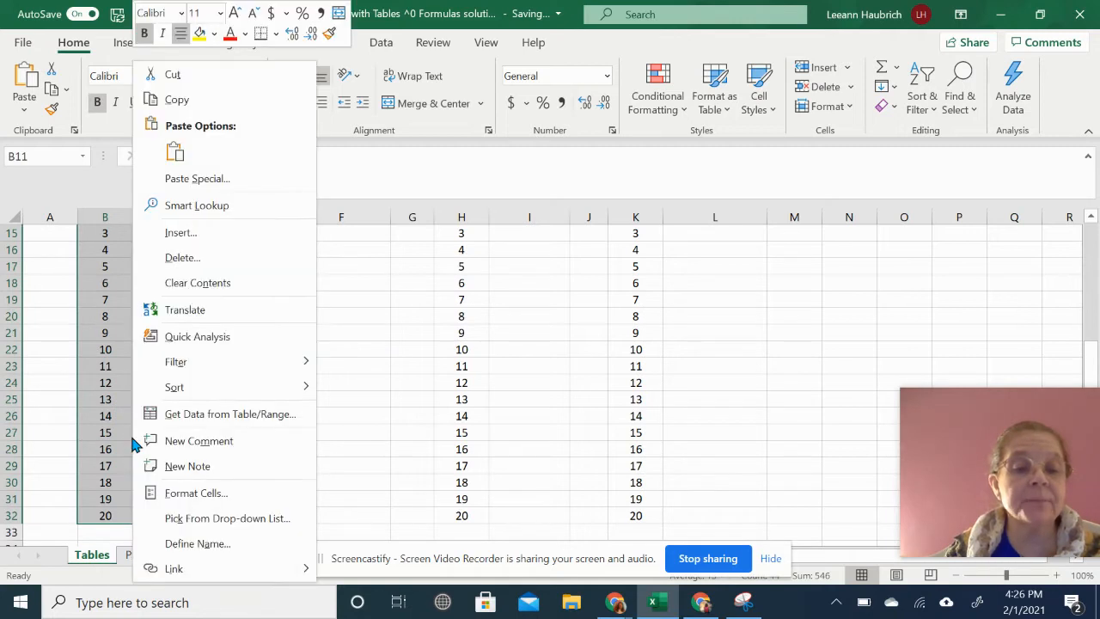
{"action": "left_click", "coordinate": [196, 492]}
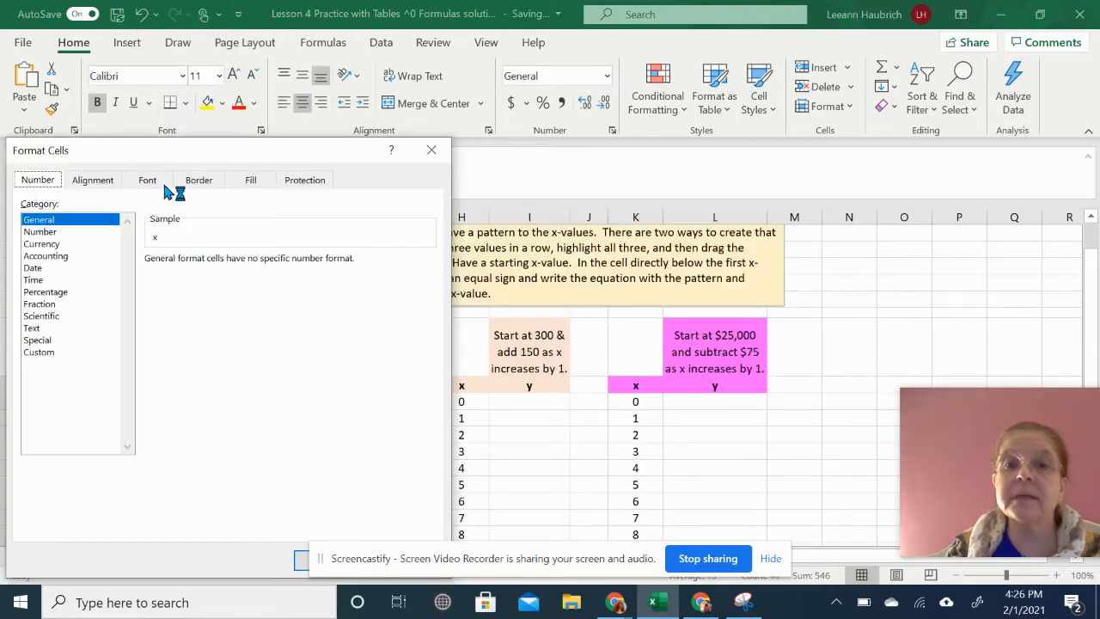
{"action": "left_click", "coordinate": [201, 187]}
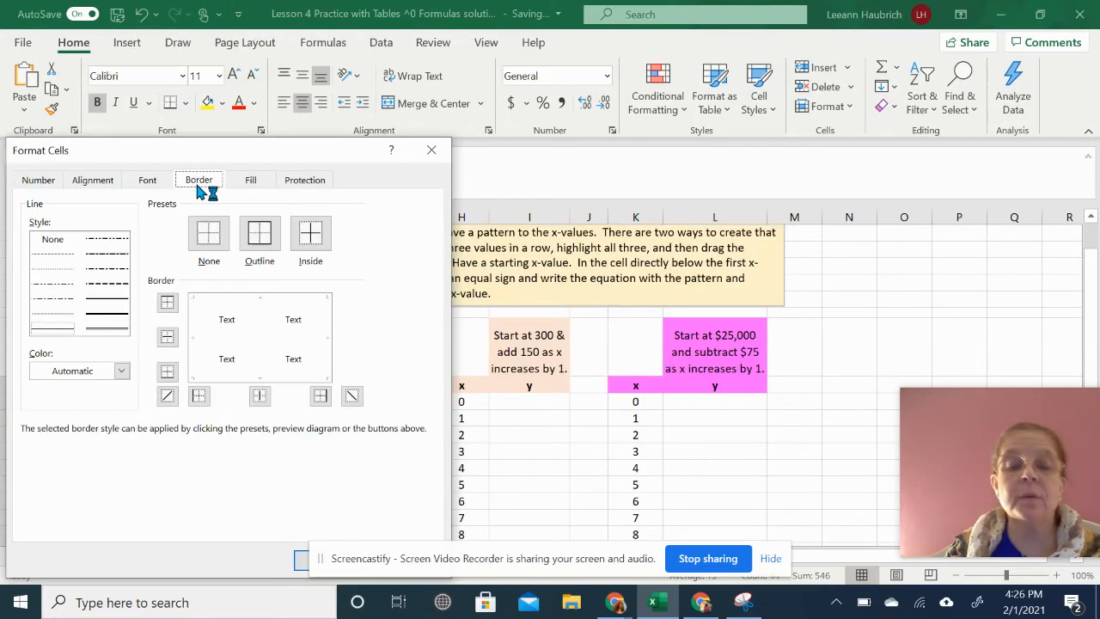
{"action": "left_click", "coordinate": [260, 248]}
{"action": "left_click", "coordinate": [310, 245]}
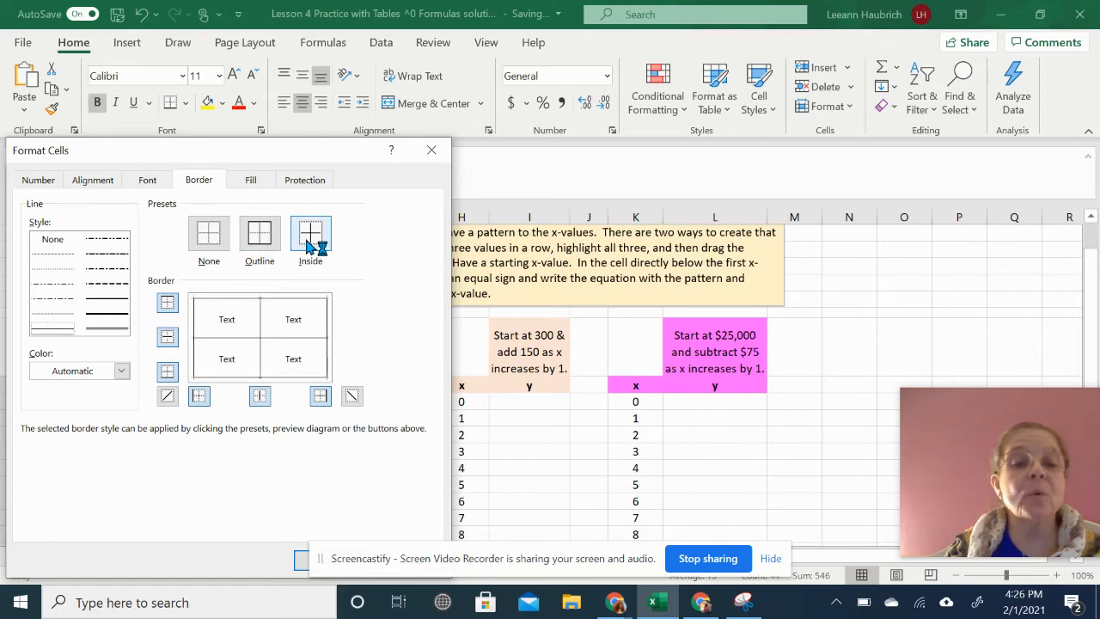
{"action": "left_click", "coordinate": [300, 564]}
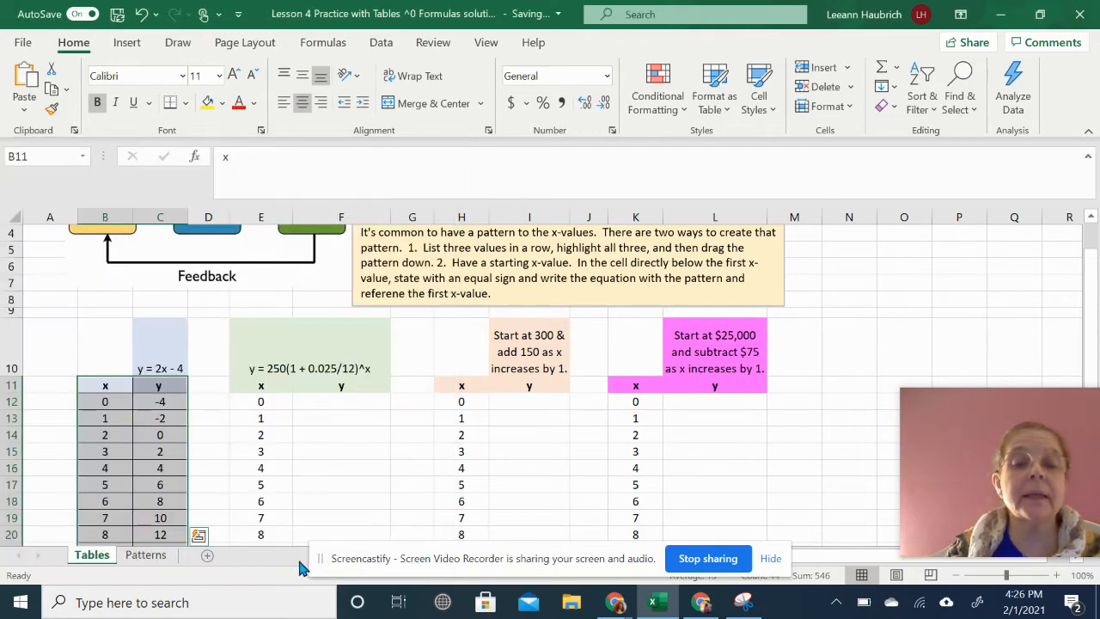
{"action": "left_click", "coordinate": [339, 469]}
{"action": "scroll", "coordinate": [110, 420], "scroll_direction": "down", "scroll_amount": 5}
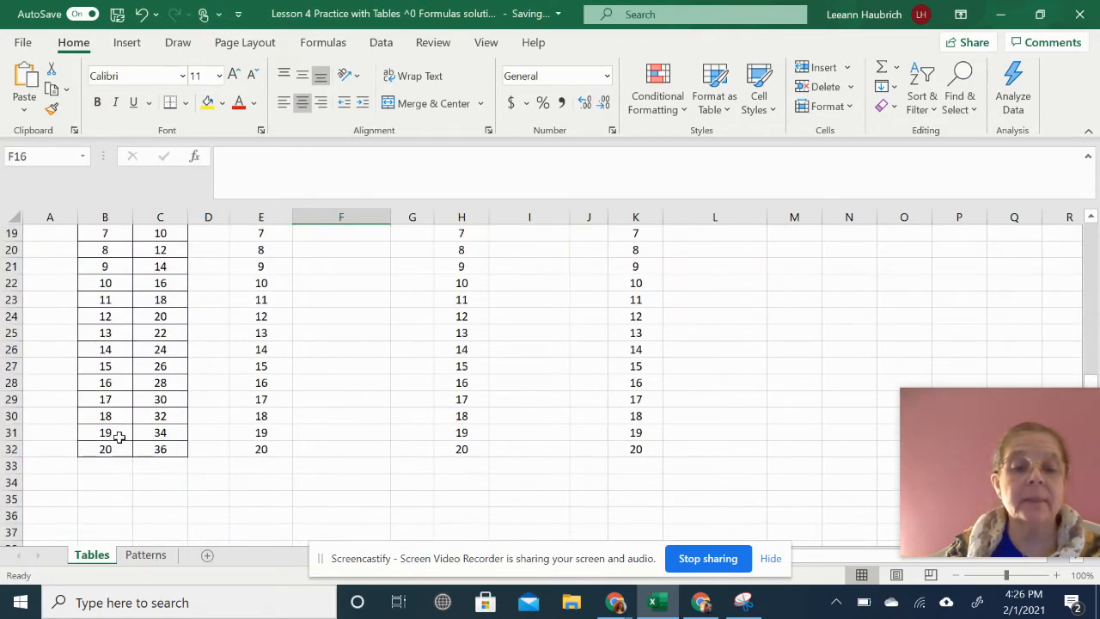
{"action": "scroll", "coordinate": [110, 429], "scroll_direction": "up", "scroll_amount": 2}
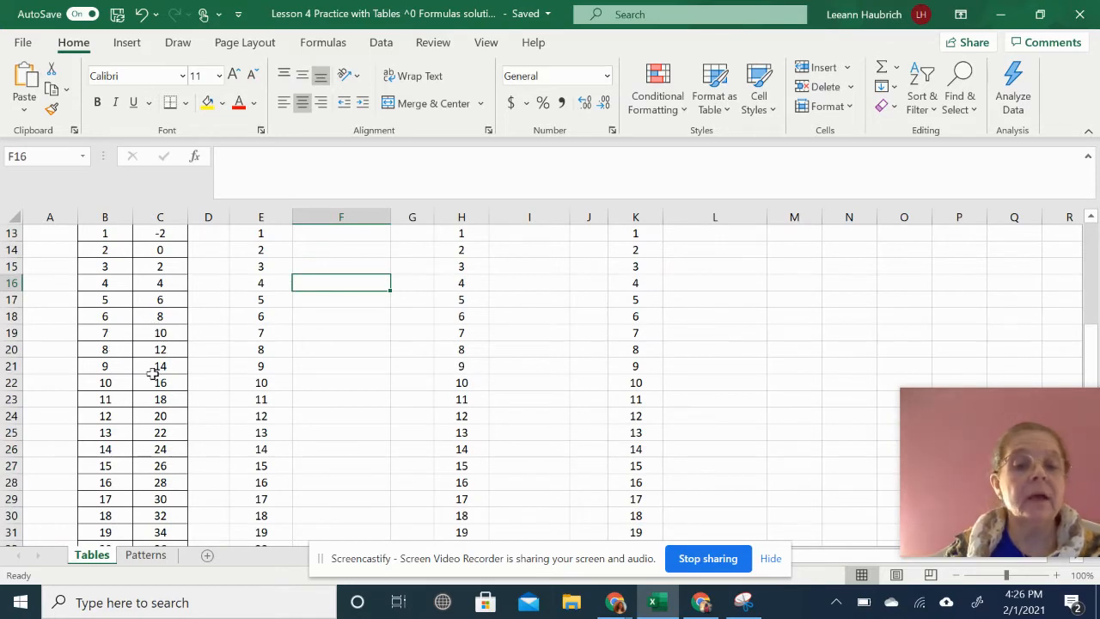
{"action": "scroll", "coordinate": [152, 374], "scroll_direction": "up", "scroll_amount": 2}
{"action": "scroll", "coordinate": [152, 377], "scroll_direction": "down", "scroll_amount": 3}
{"action": "scroll", "coordinate": [152, 376], "scroll_direction": "up", "scroll_amount": 3}
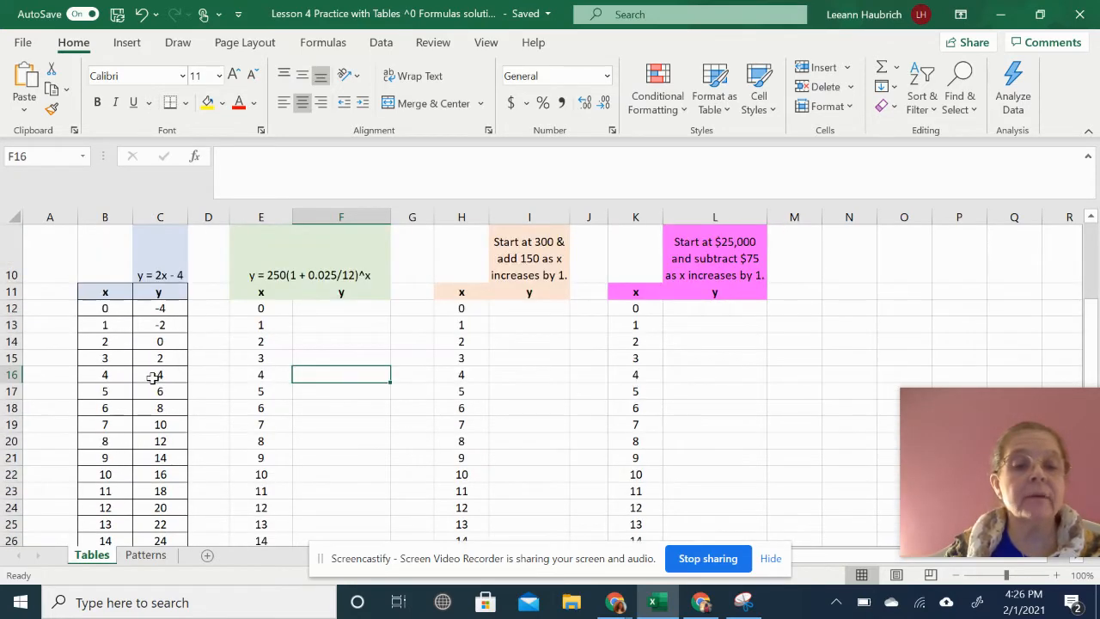
{"action": "scroll", "coordinate": [335, 451], "scroll_direction": "up", "scroll_amount": 1}
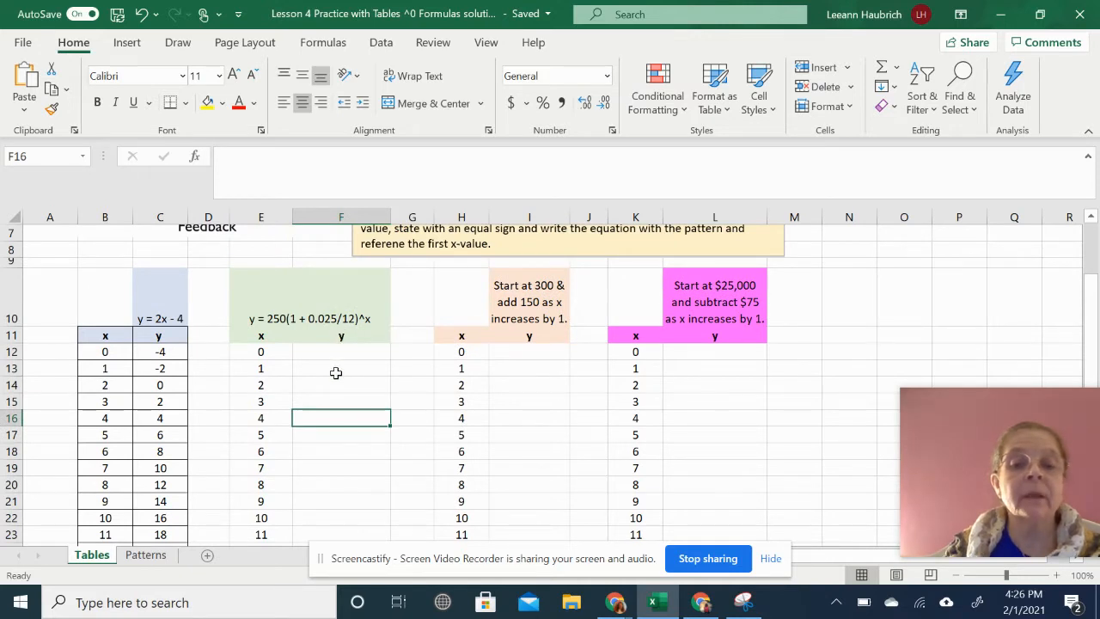
{"action": "left_click", "coordinate": [307, 356]}
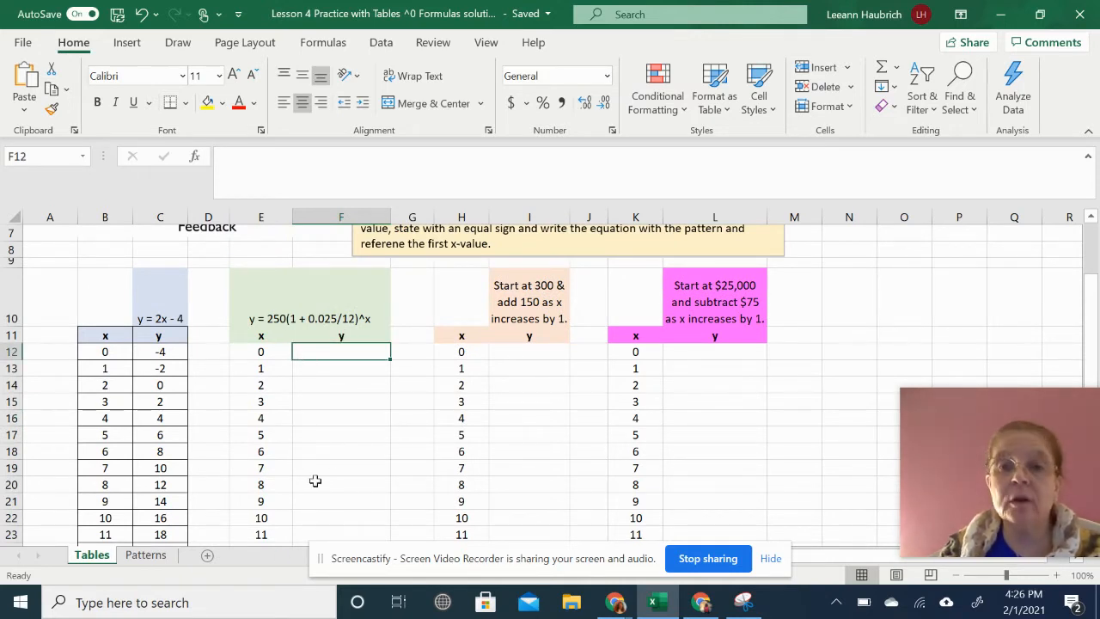
{"action": "type", "text": "="}
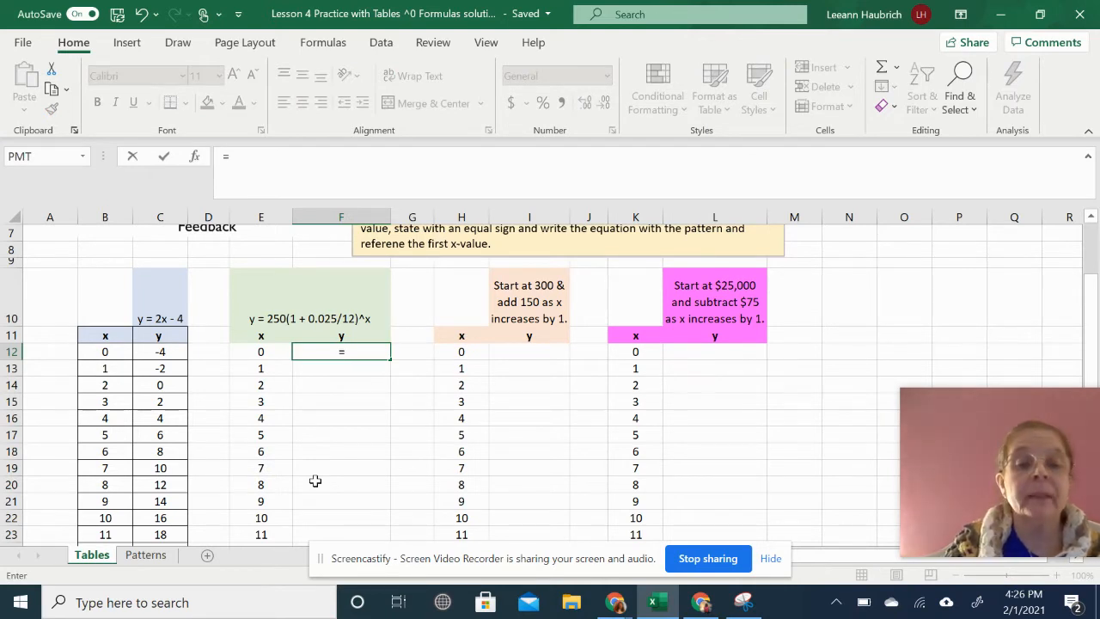
{"action": "type", "text": "2"}
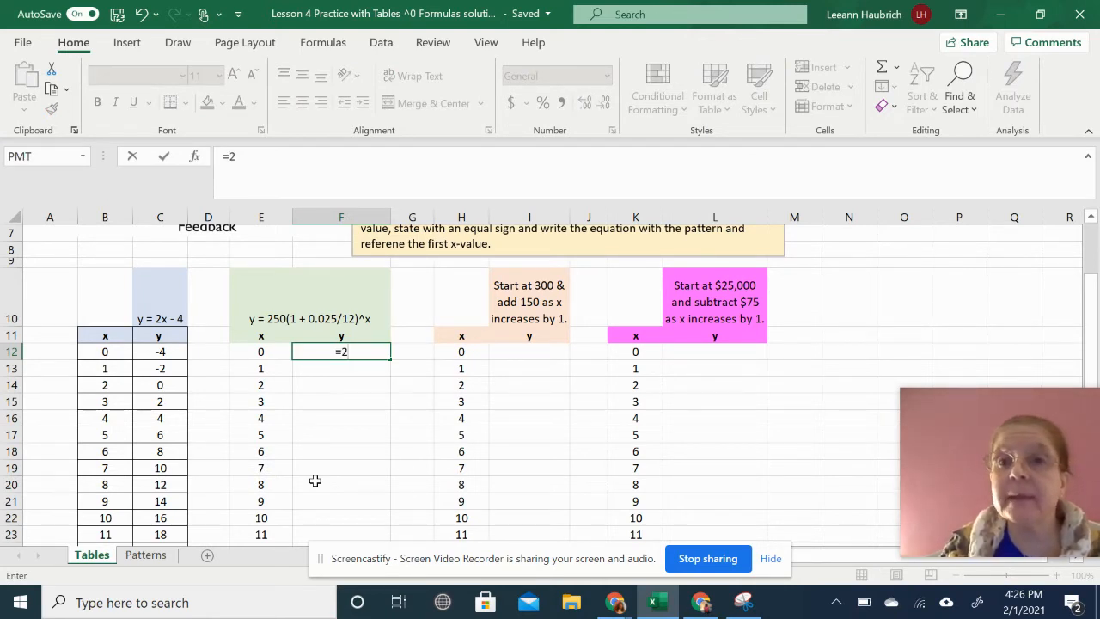
{"action": "type", "text": "50"}
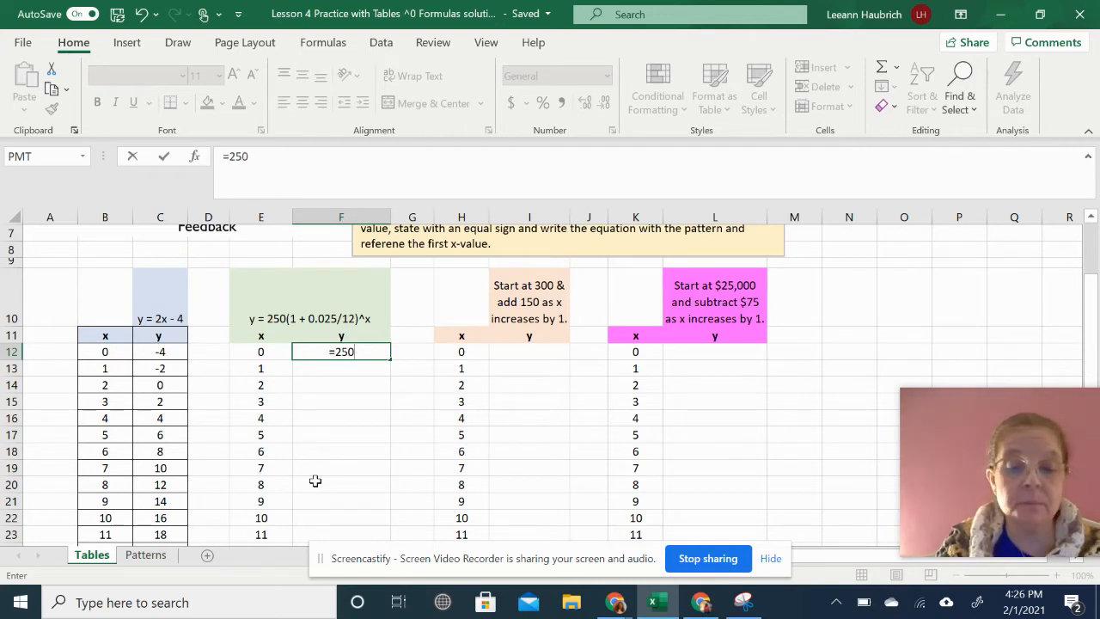
{"action": "type", "text": "*"}
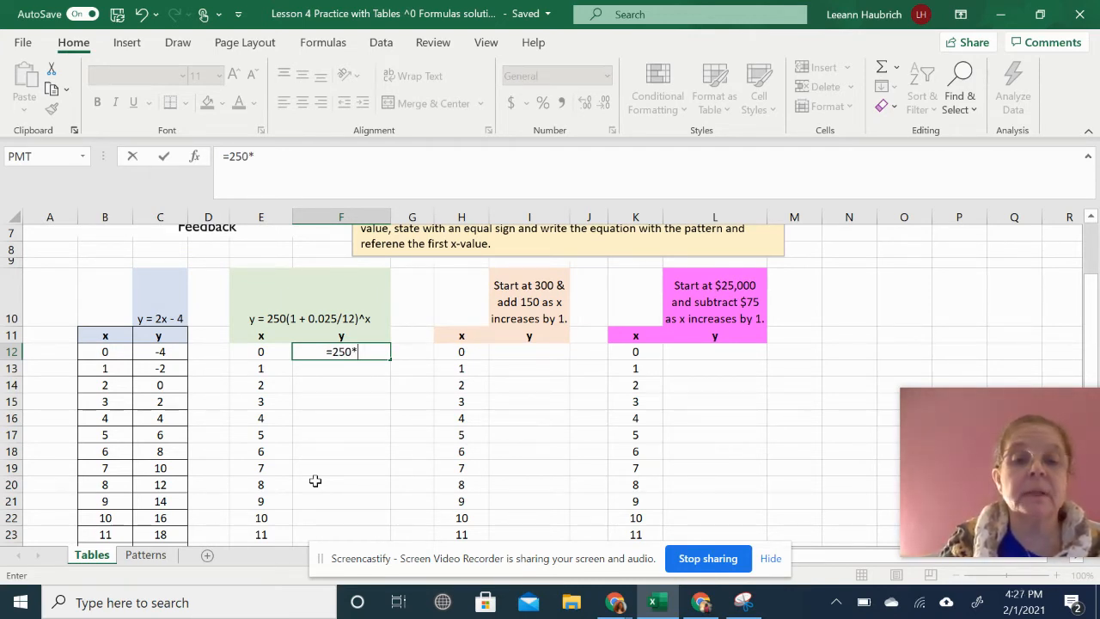
{"action": "type", "text": "("}
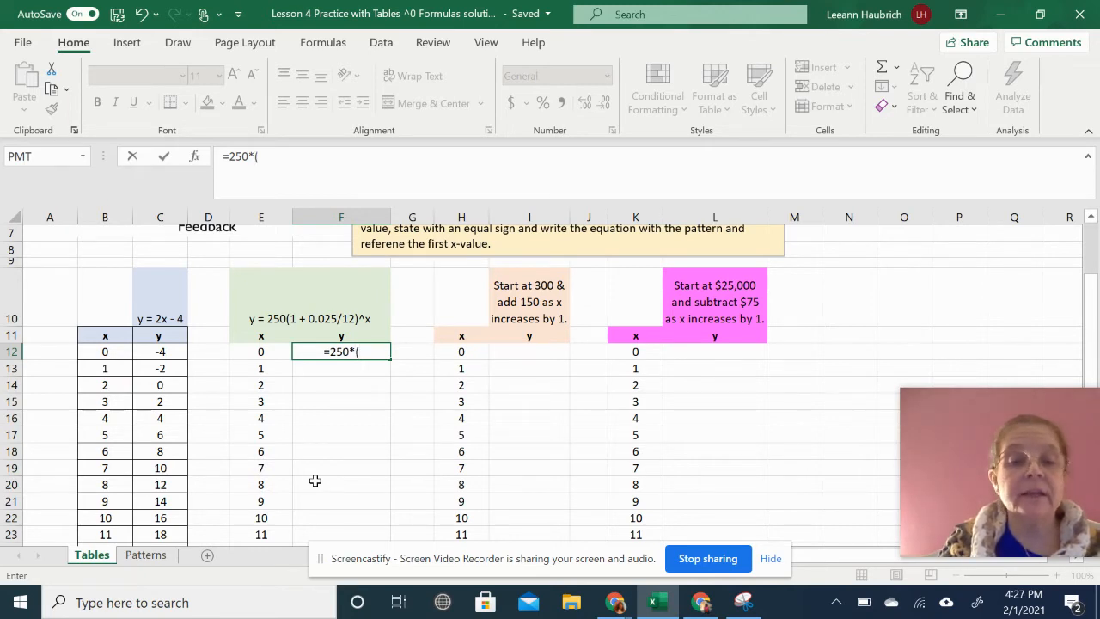
{"action": "type", "text": "1"}
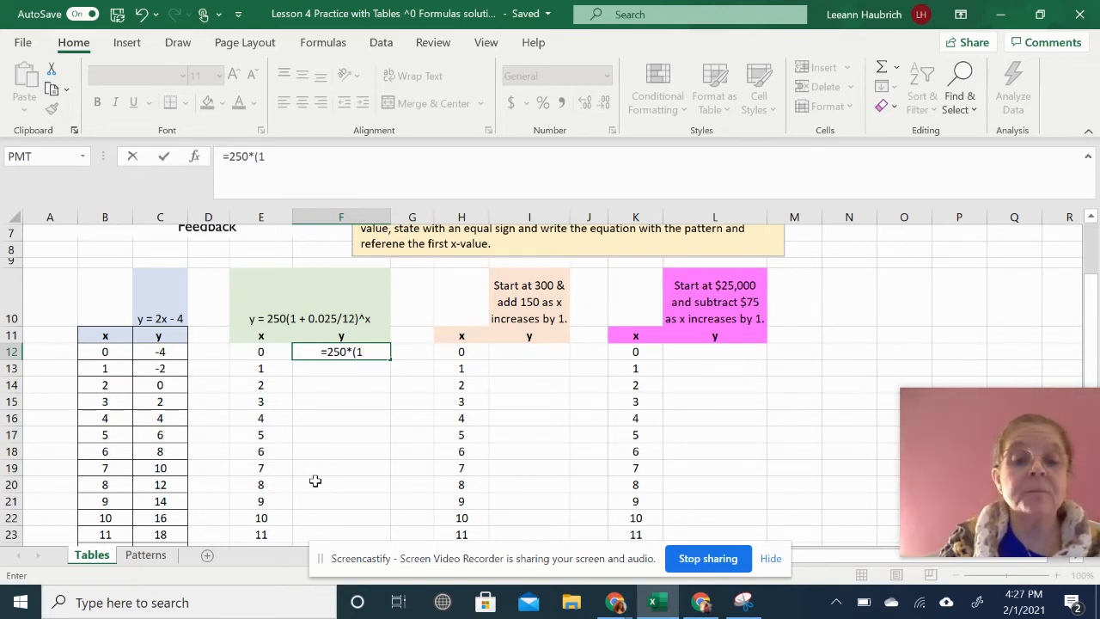
{"action": "type", "text": "+0."}
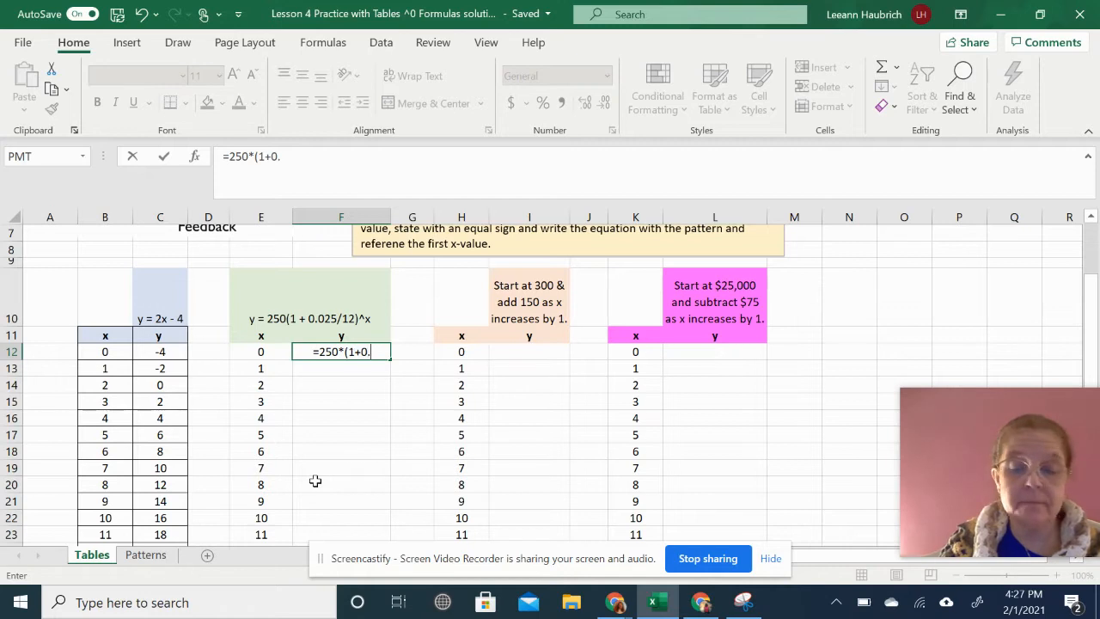
{"action": "type", "text": "025"}
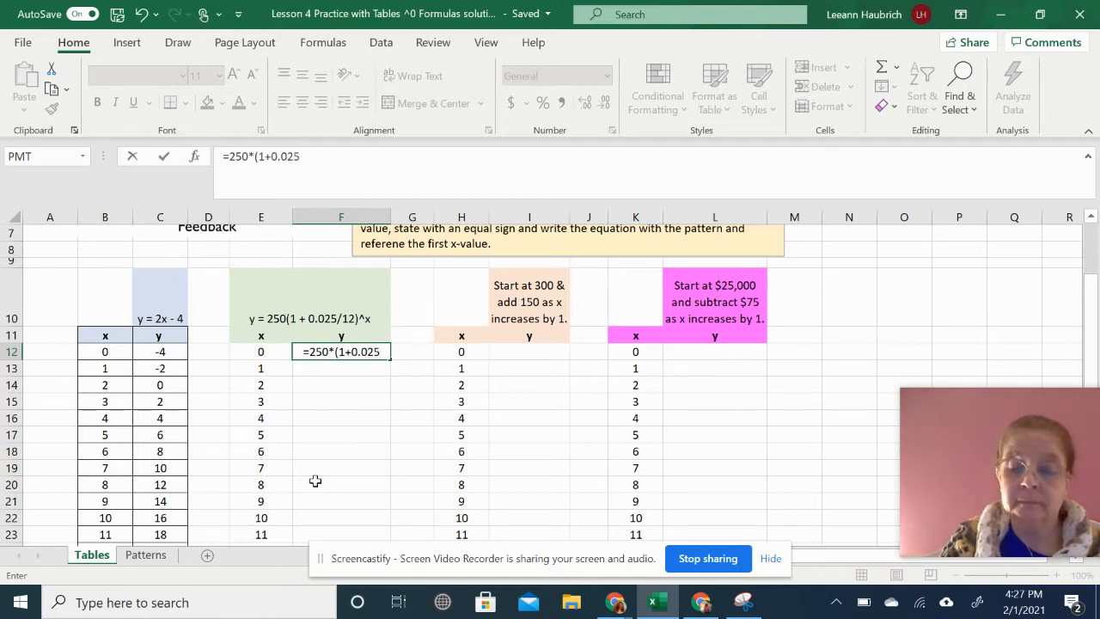
{"action": "type", "text": "/1"}
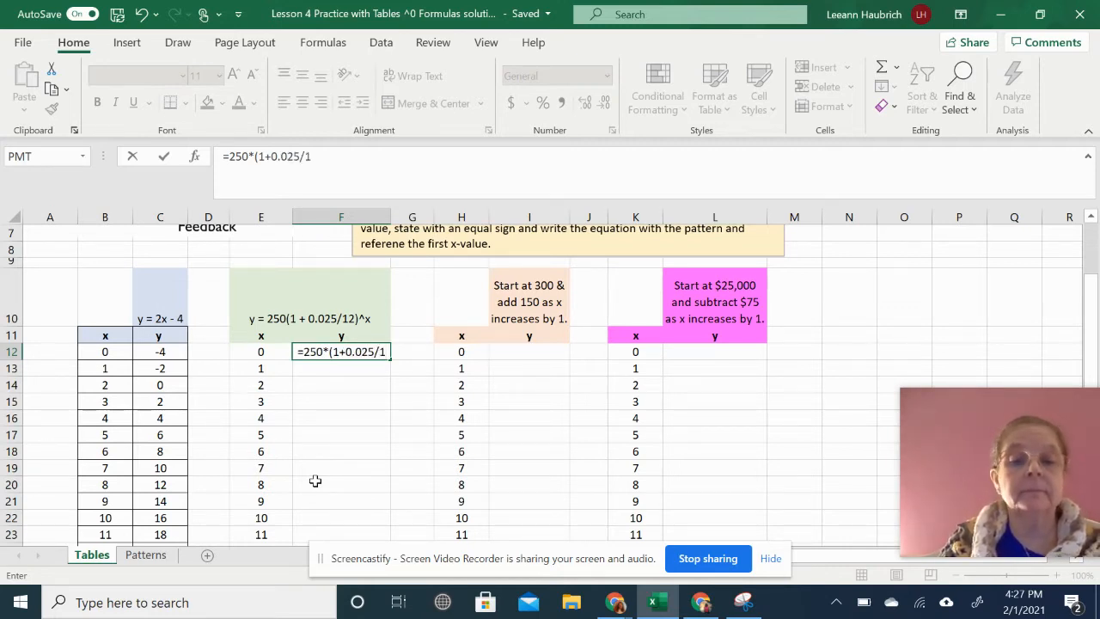
{"action": "type", "text": "2"}
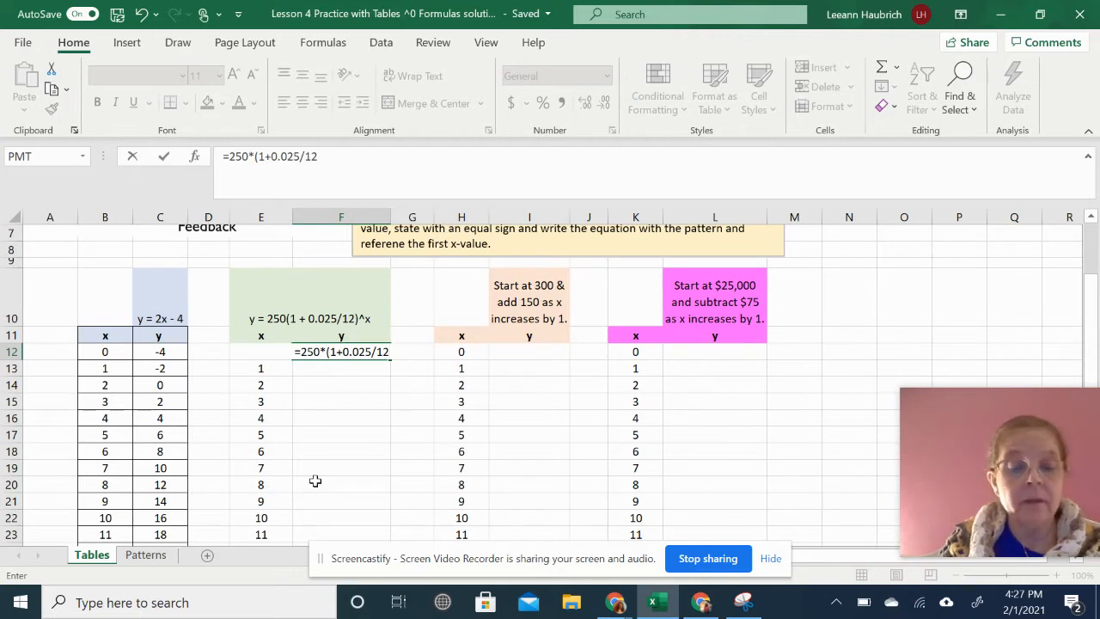
{"action": "type", "text": ")"}
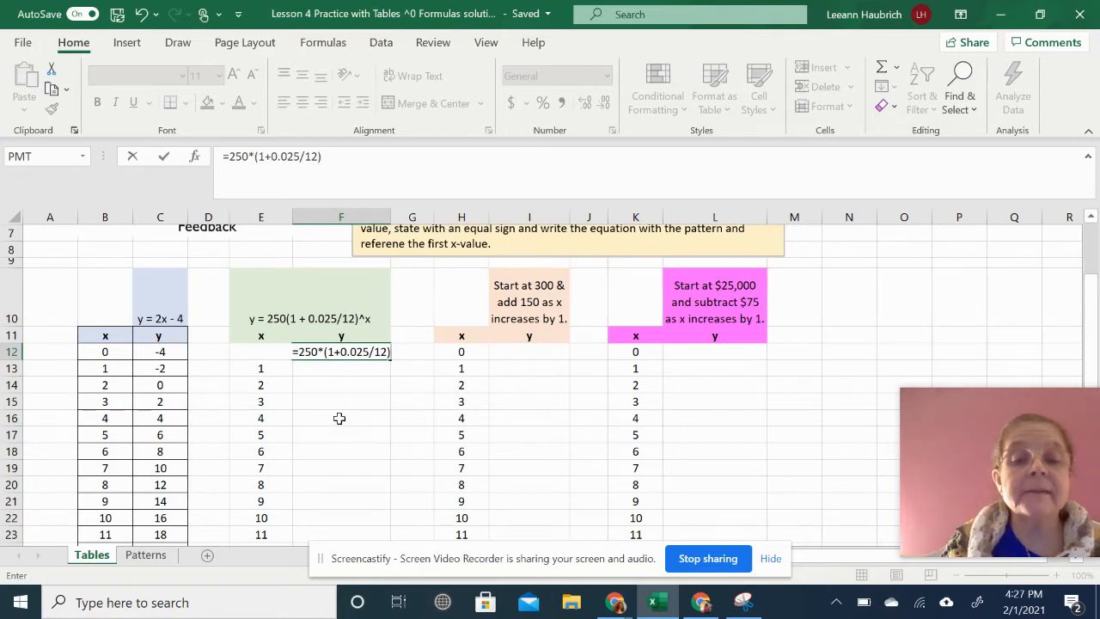
{"action": "type", "text": "^"}
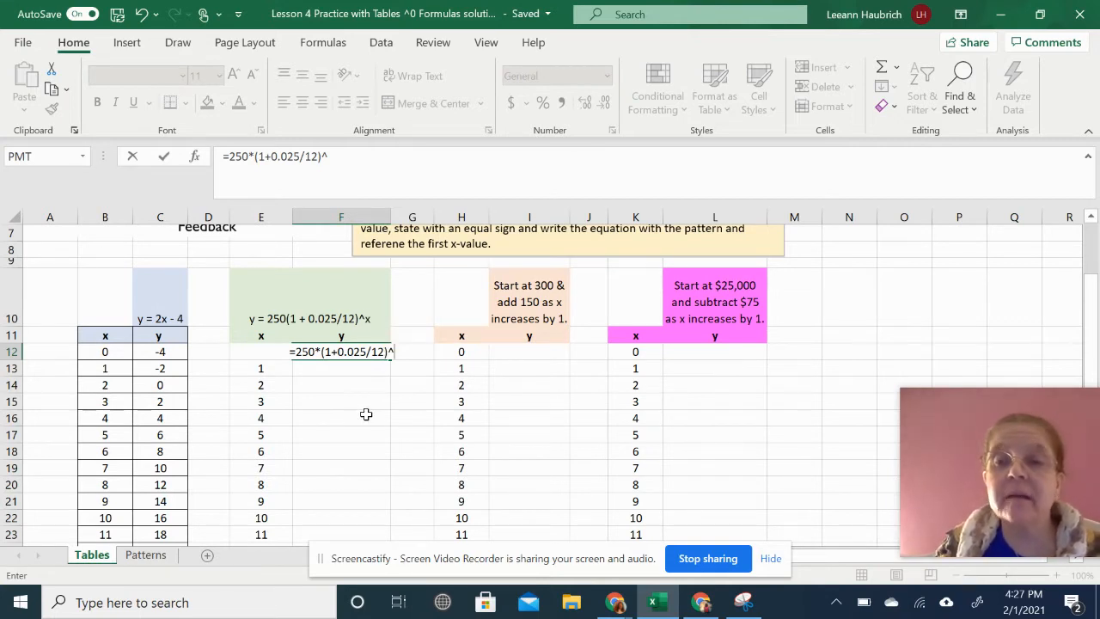
{"action": "left_click", "coordinate": [244, 353]}
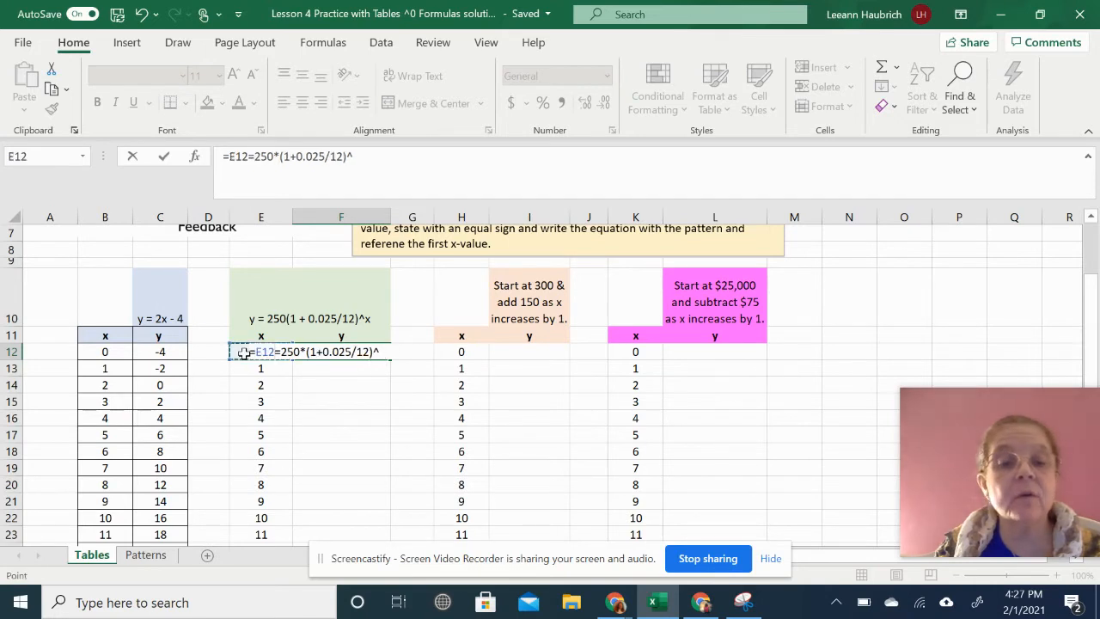
{"action": "key", "text": "Return"}
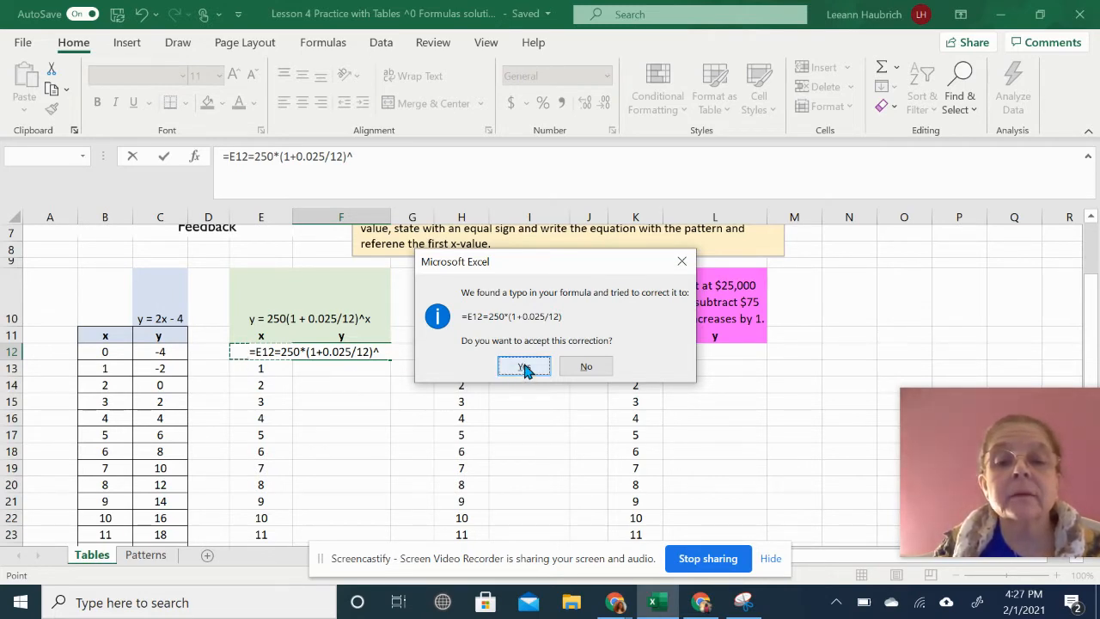
{"action": "left_click", "coordinate": [581, 368]}
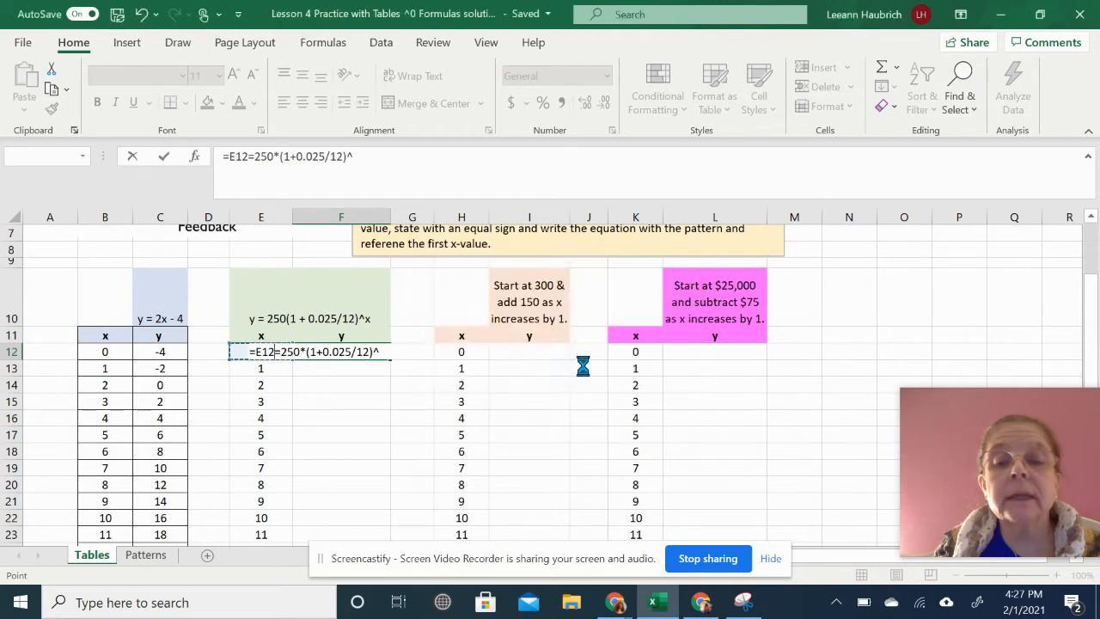
{"action": "left_click", "coordinate": [554, 361]}
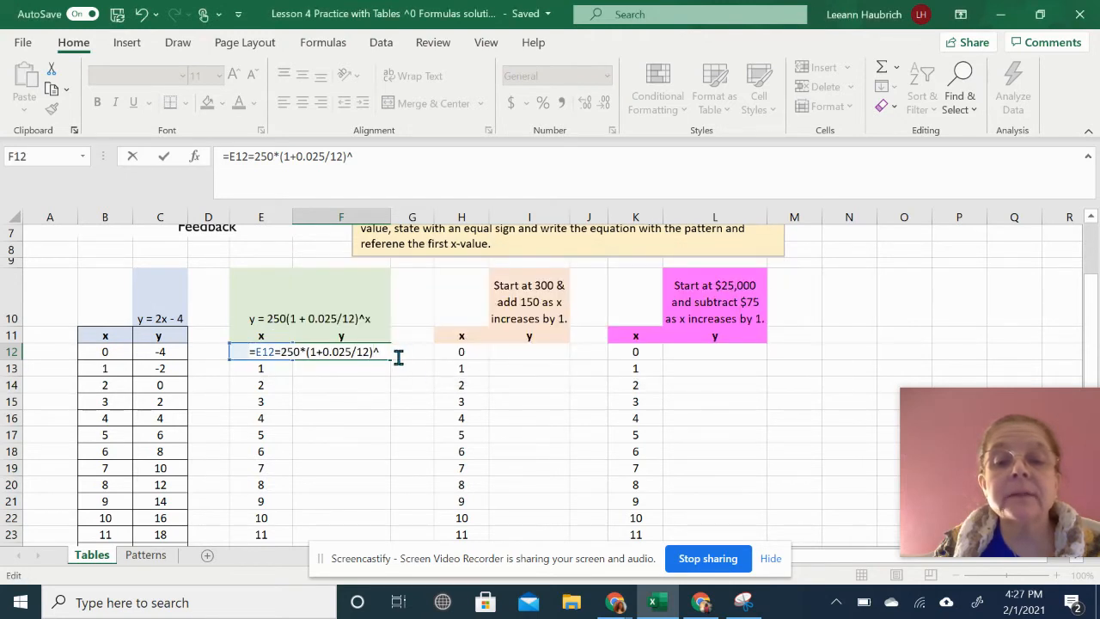
{"action": "left_click", "coordinate": [142, 13]}
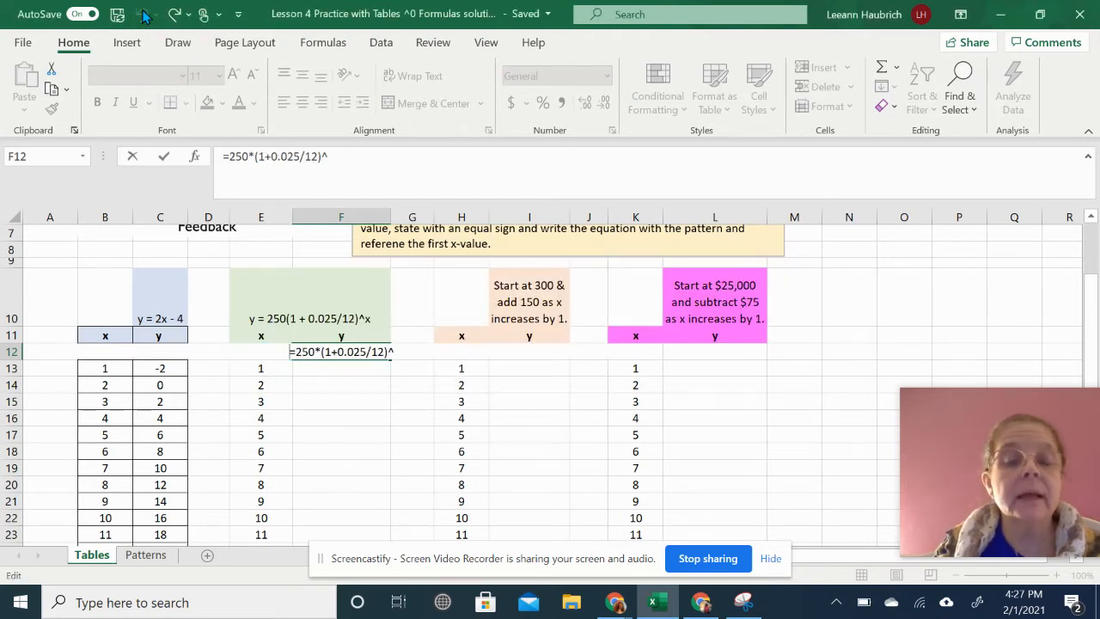
{"action": "left_click", "coordinate": [357, 382]}
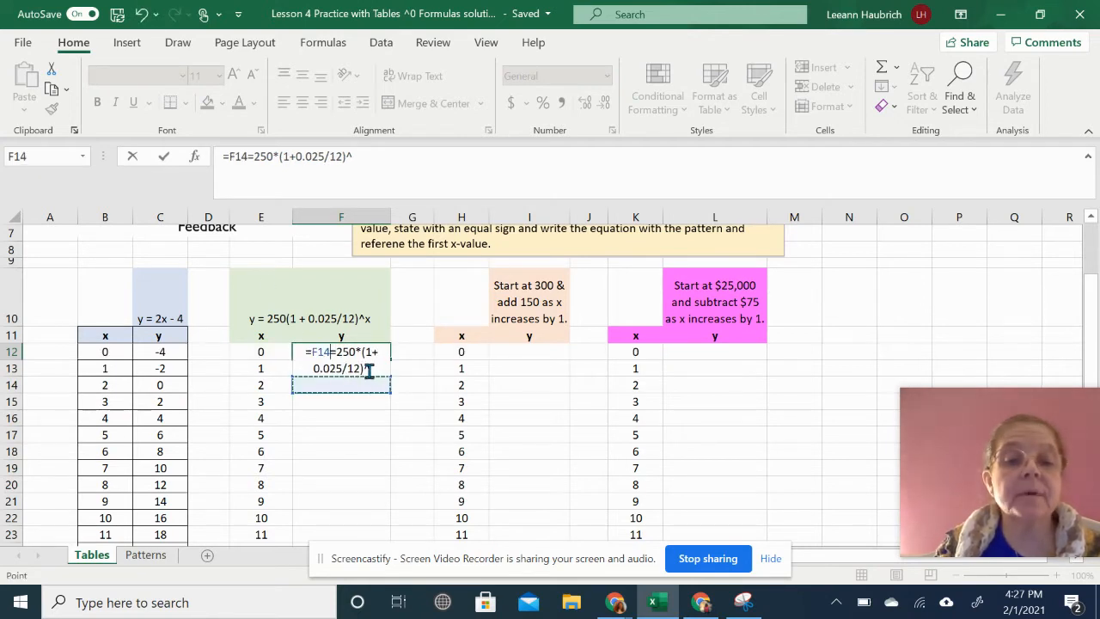
{"action": "key", "text": "Delete"}
{"action": "key", "text": "Delete"}
{"action": "key", "text": "Delete"}
{"action": "key", "text": "Delete"}
{"action": "key", "text": "Delete"}
{"action": "key", "text": "Delete"}
{"action": "key", "text": "Delete"}
{"action": "key", "text": "Delete"}
{"action": "key", "text": "Delete"}
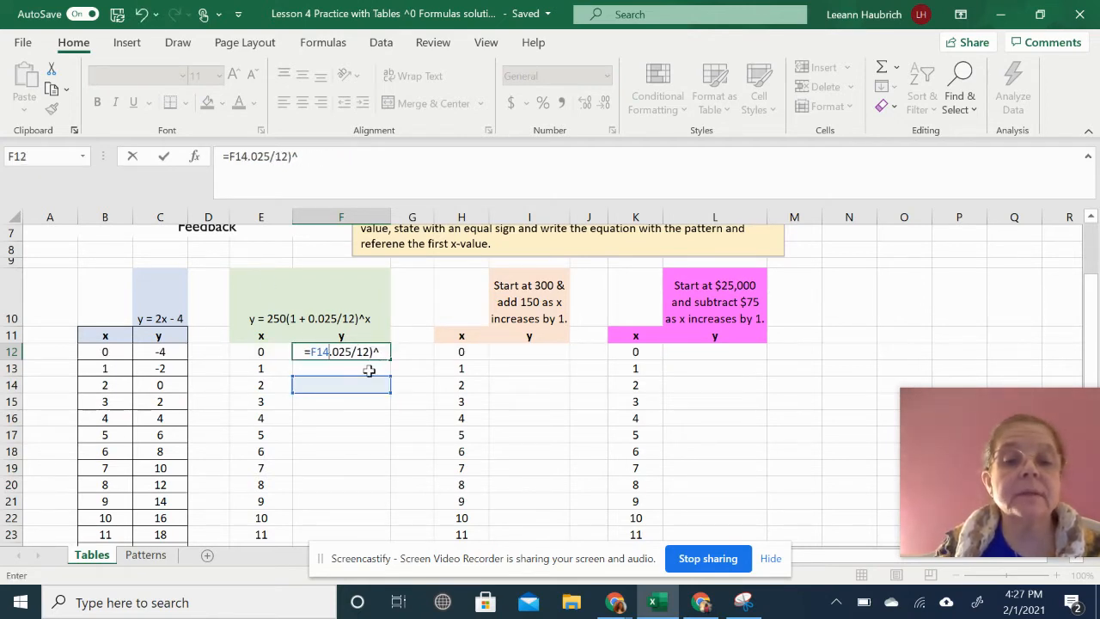
{"action": "key", "text": "Delete"}
{"action": "key", "text": "Delete"}
{"action": "key", "text": "Delete"}
{"action": "key", "text": "Delete"}
{"action": "key", "text": "Delete"}
{"action": "key", "text": "Delete"}
{"action": "key", "text": "Delete"}
{"action": "key", "text": "Delete"}
{"action": "key", "text": "Delete"}
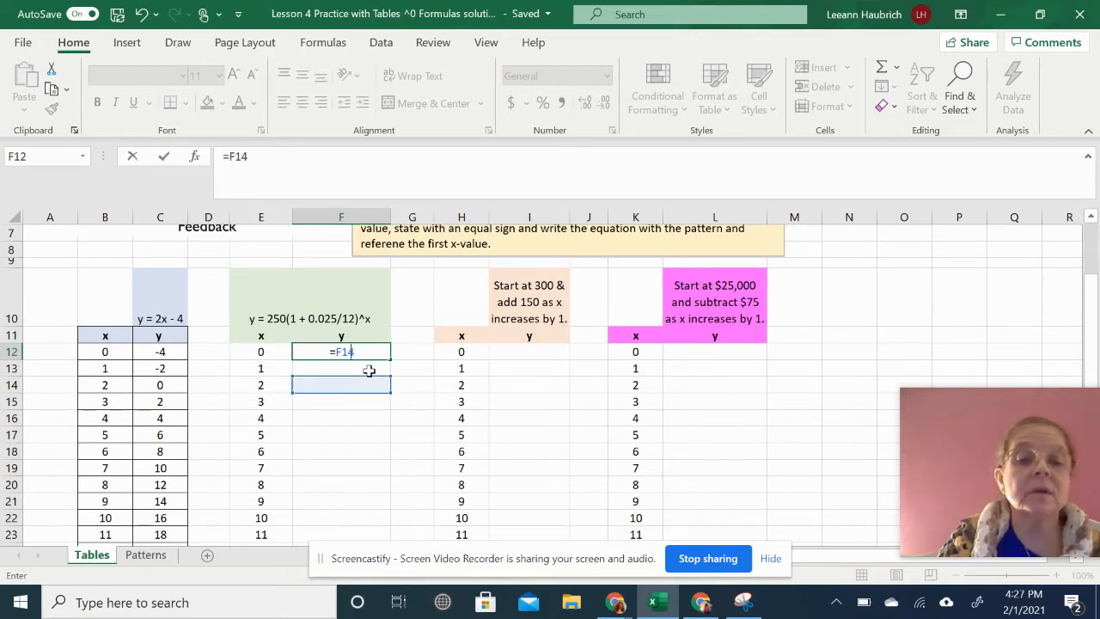
{"action": "key", "text": "BackSpace"}
{"action": "key", "text": "BackSpace"}
{"action": "key", "text": "BackSpace"}
{"action": "key", "text": "BackSpace"}
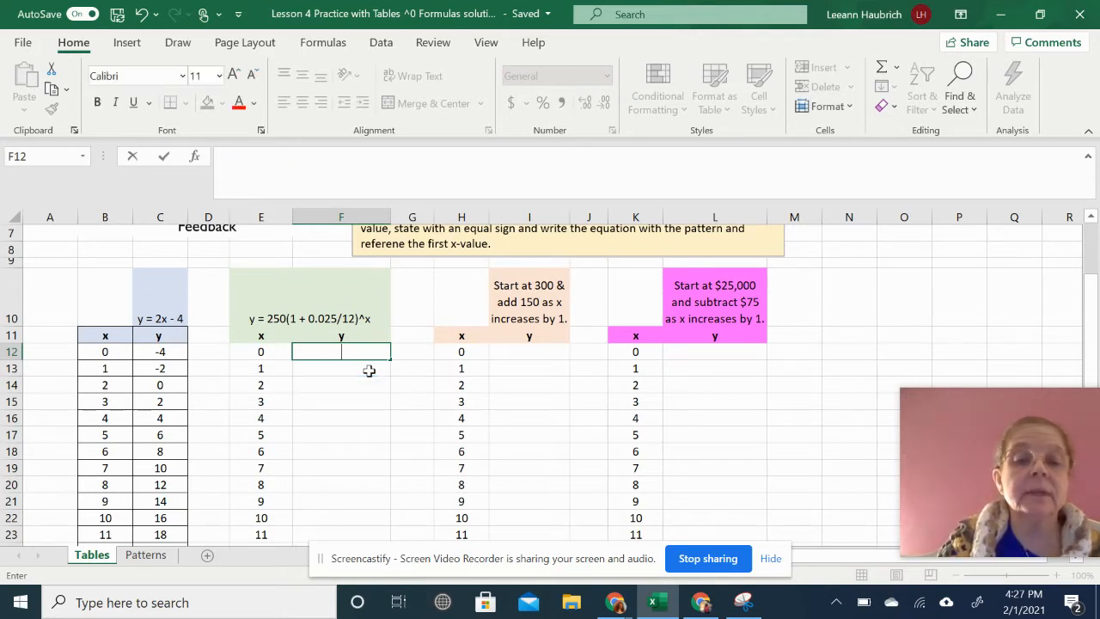
Step: In the y = 250(1 + 0.025/12)^x table, enter the formula =250*(1+0.025/12)^E12 in F12 for the first y-value
{"action": "type", "text": "=250"}
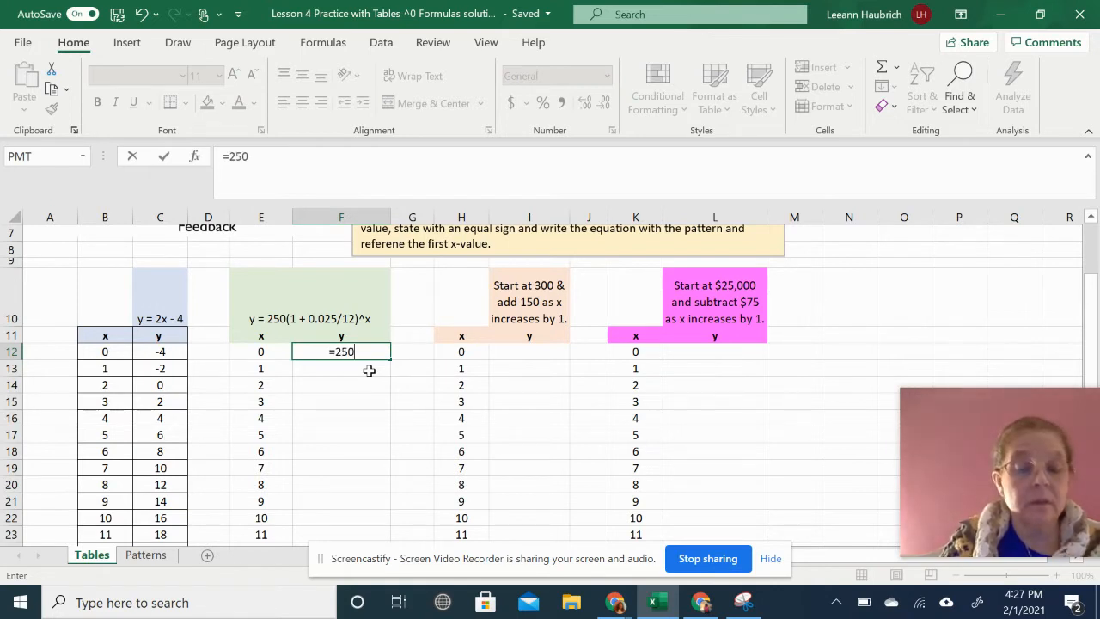
{"action": "type", "text": "*(1+"}
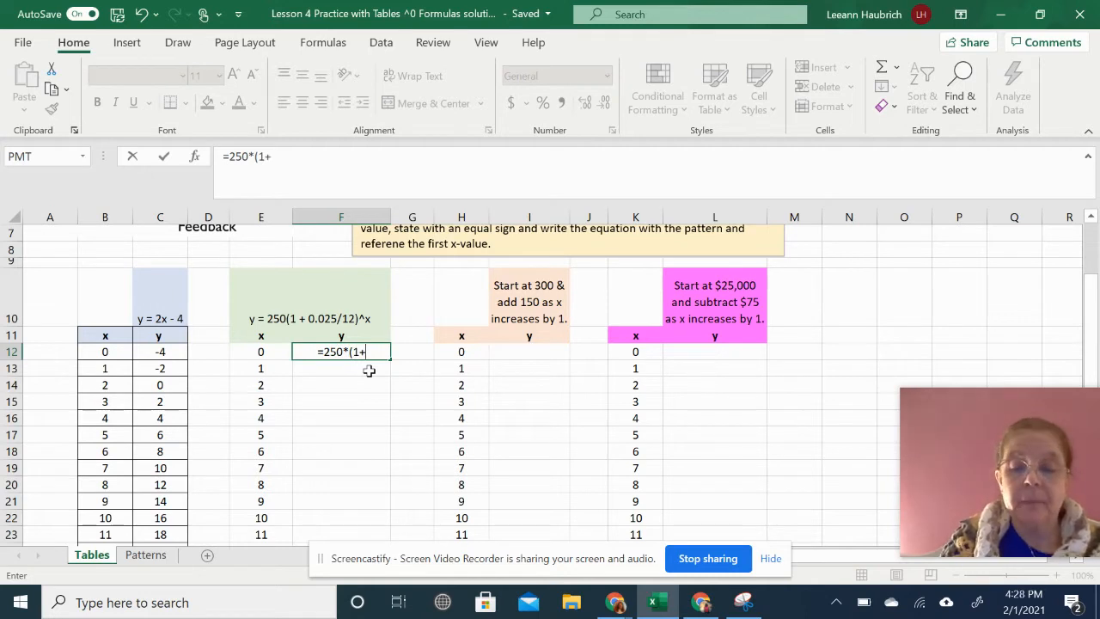
{"action": "type", "text": "0"}
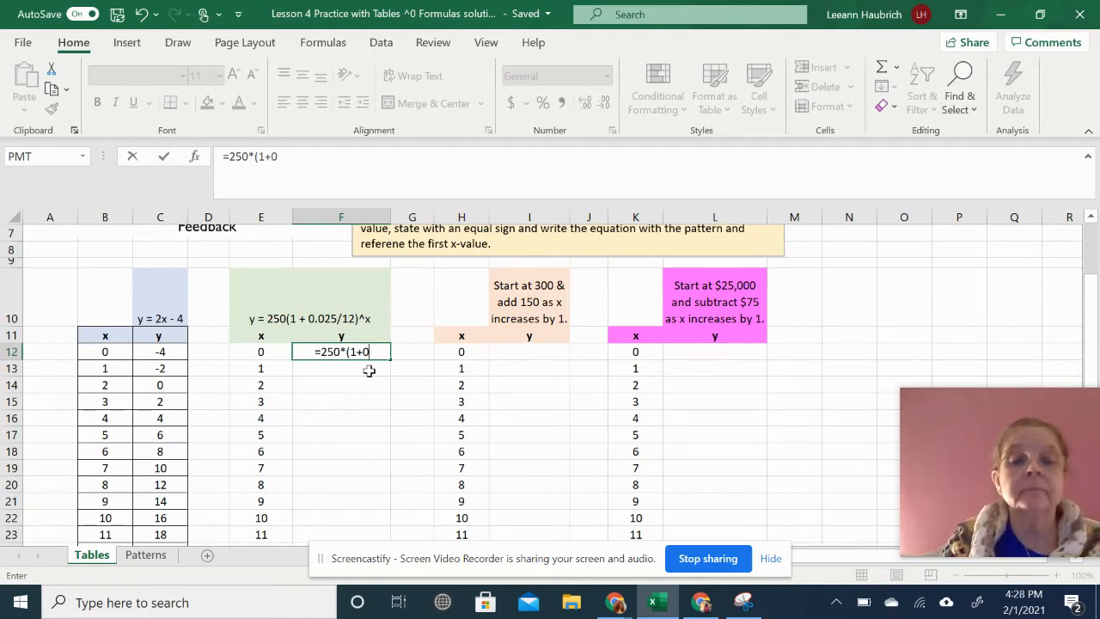
{"action": "type", "text": ".025"}
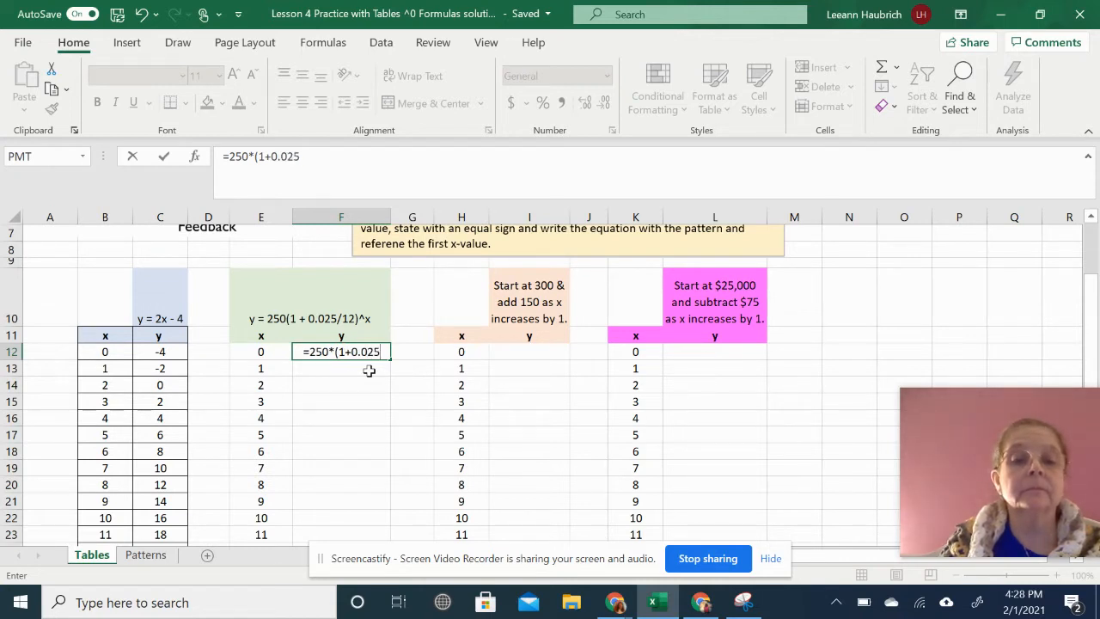
{"action": "type", "text": "/1`2"}
{"action": "key", "text": "BackSpace"}
{"action": "key", "text": "BackSpace"}
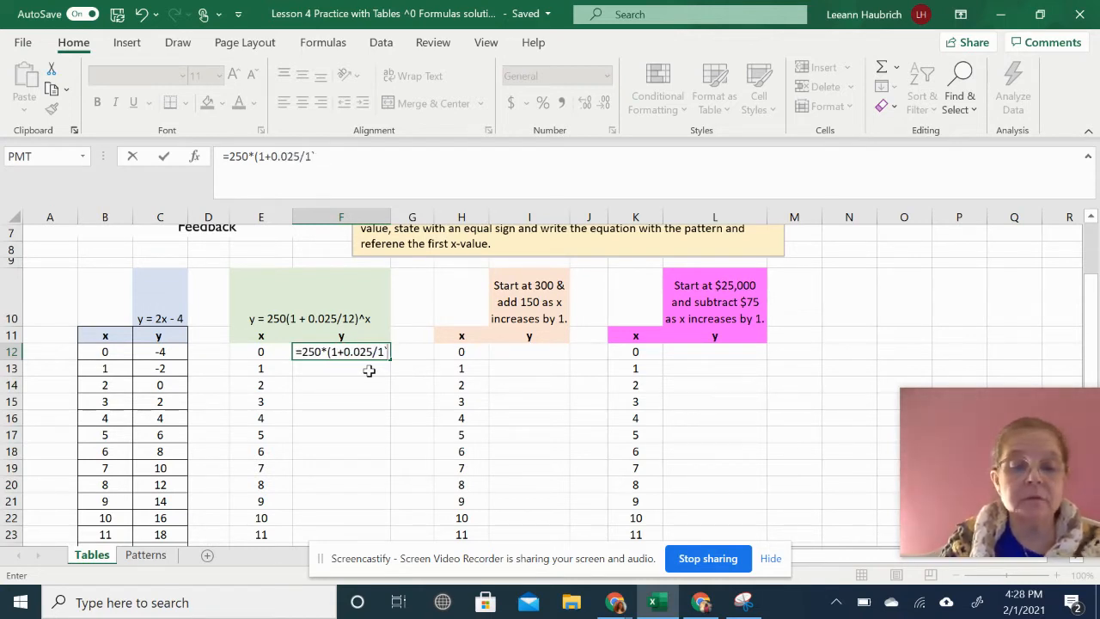
{"action": "type", "text": "2"}
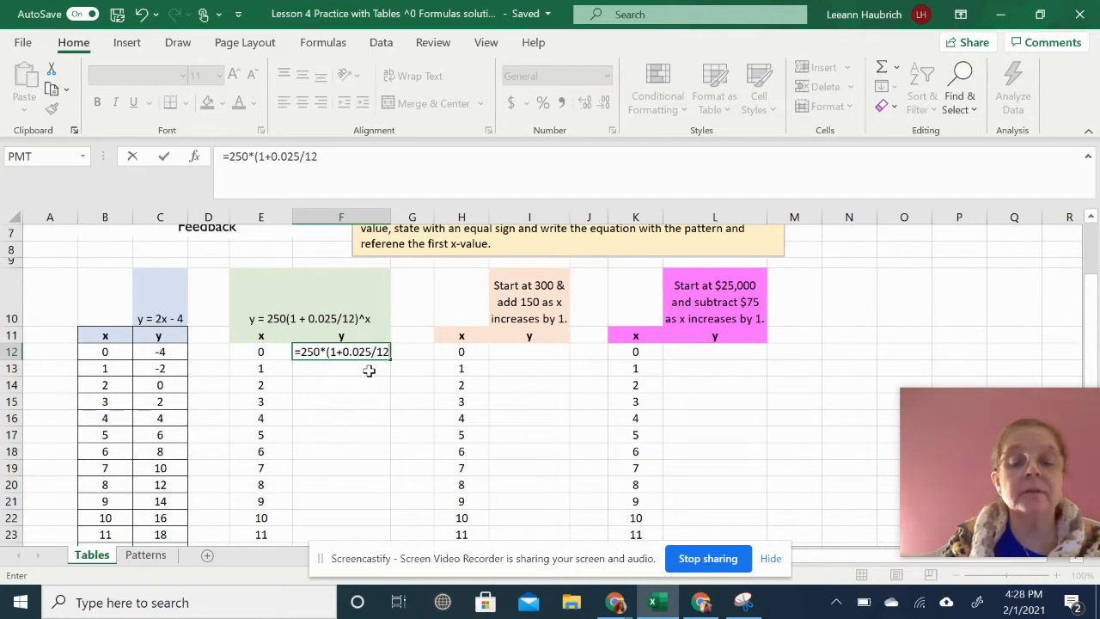
{"action": "type", "text": ")"}
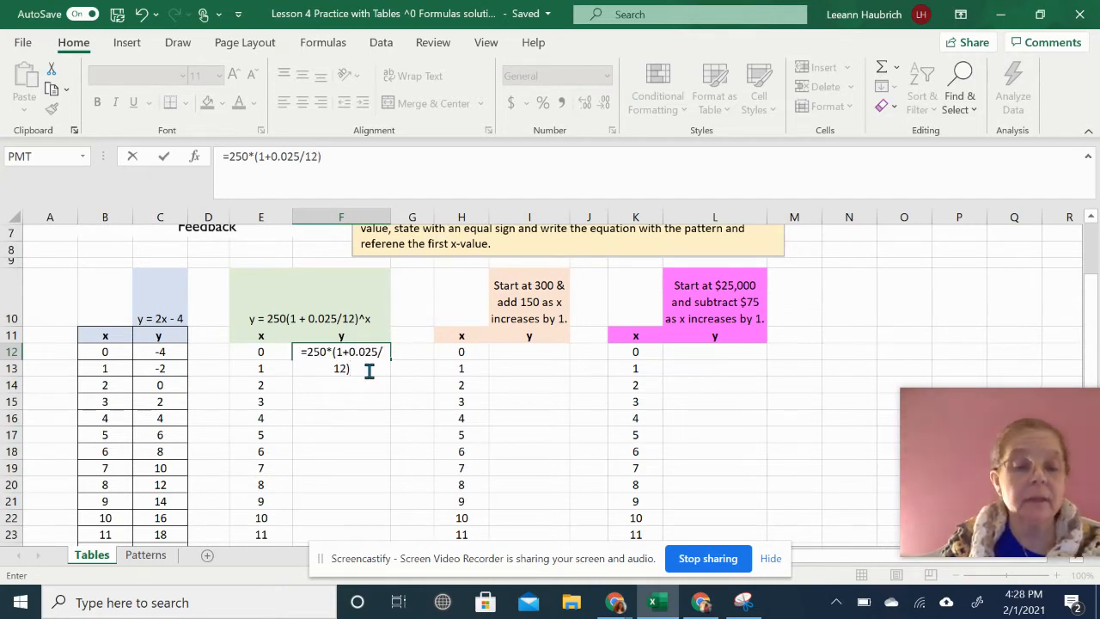
{"action": "type", "text": "^"}
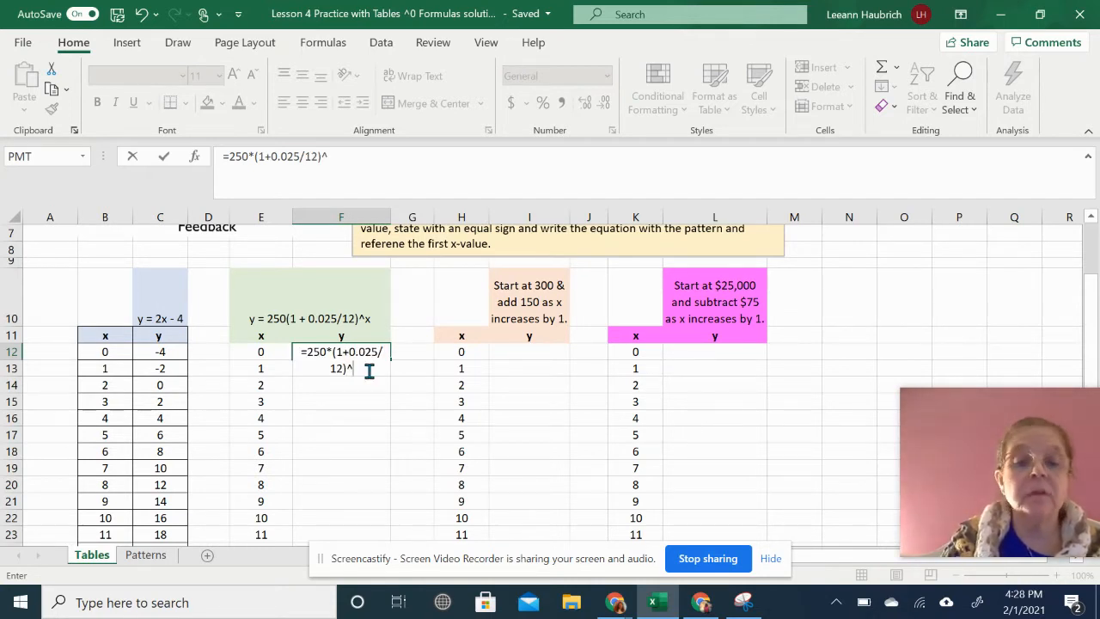
{"action": "left_click", "coordinate": [265, 354]}
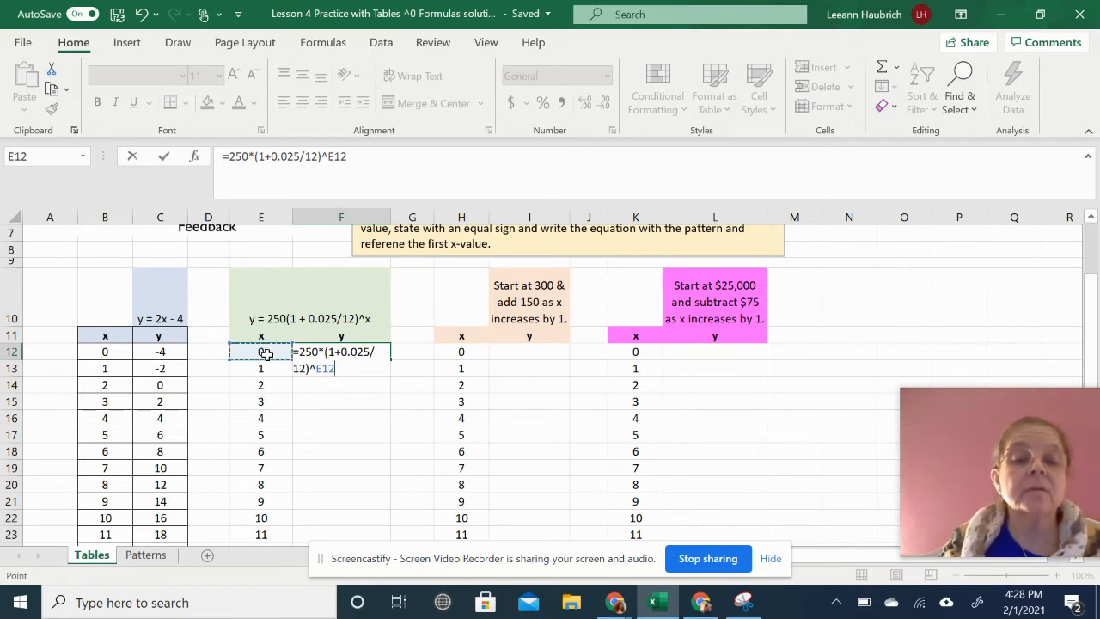
{"action": "key", "text": "Return"}
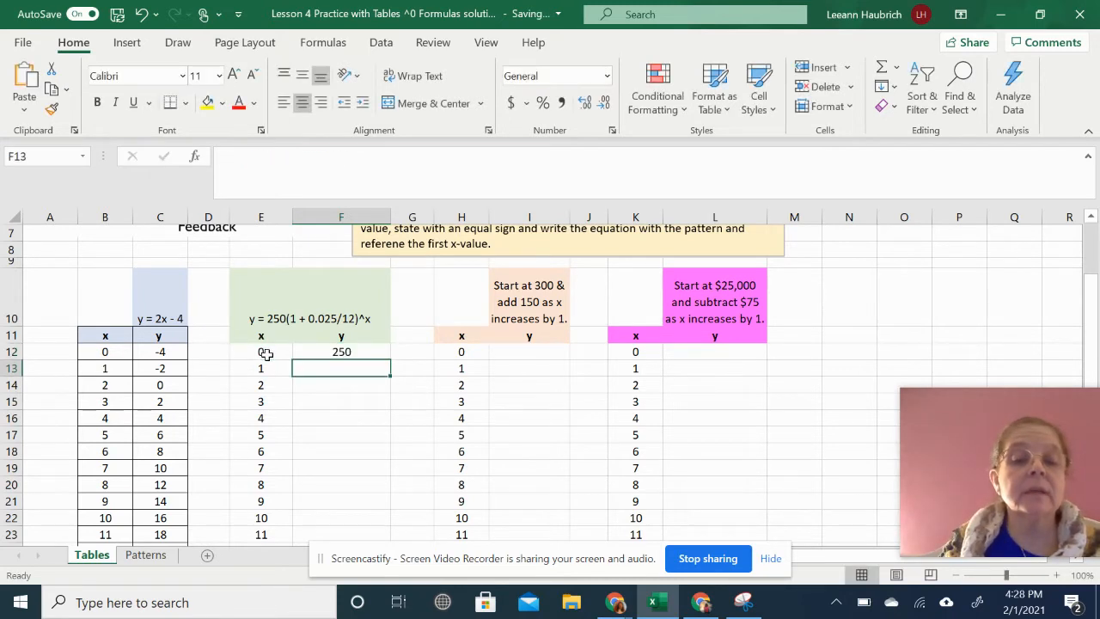
Step: Fill the F12 formula down through F32 to calculate the remaining y-values of the y = 250(1 + 0.025/12)^x table
{"action": "left_click", "coordinate": [359, 353]}
{"action": "left_click_drag", "start_coordinate": [391, 360], "coordinate": [397, 535]}
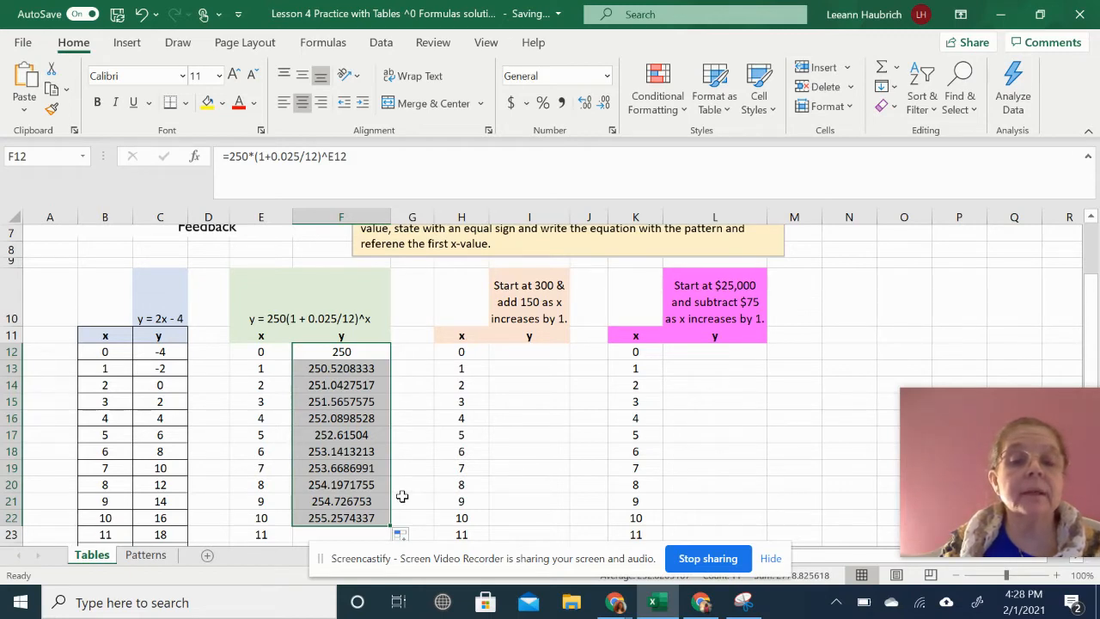
{"action": "scroll", "coordinate": [402, 496], "scroll_direction": "down", "scroll_amount": 2}
{"action": "scroll", "coordinate": [400, 450], "scroll_direction": "down", "scroll_amount": 1}
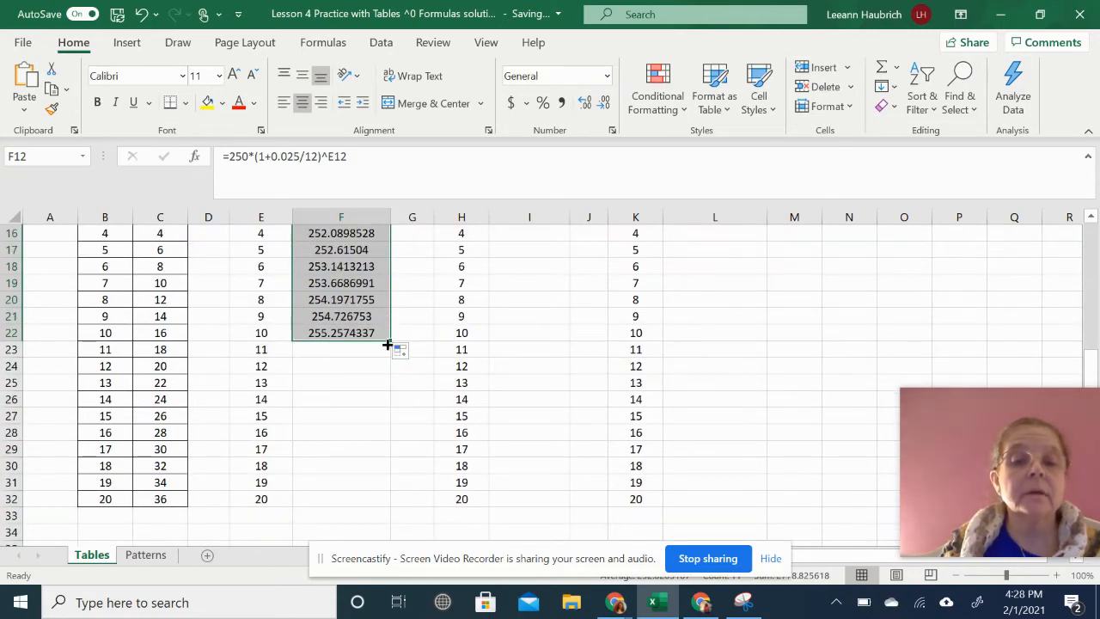
{"action": "left_click_drag", "start_coordinate": [390, 344], "coordinate": [393, 503]}
{"action": "scroll", "coordinate": [410, 420], "scroll_direction": "up", "scroll_amount": 1}
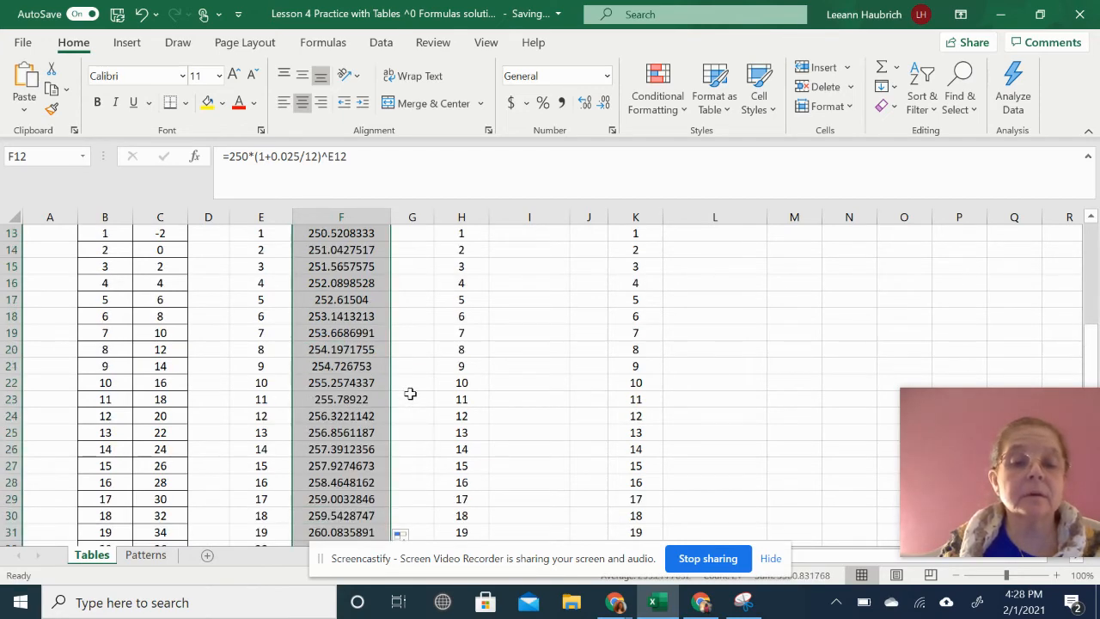
{"action": "left_click", "coordinate": [412, 397]}
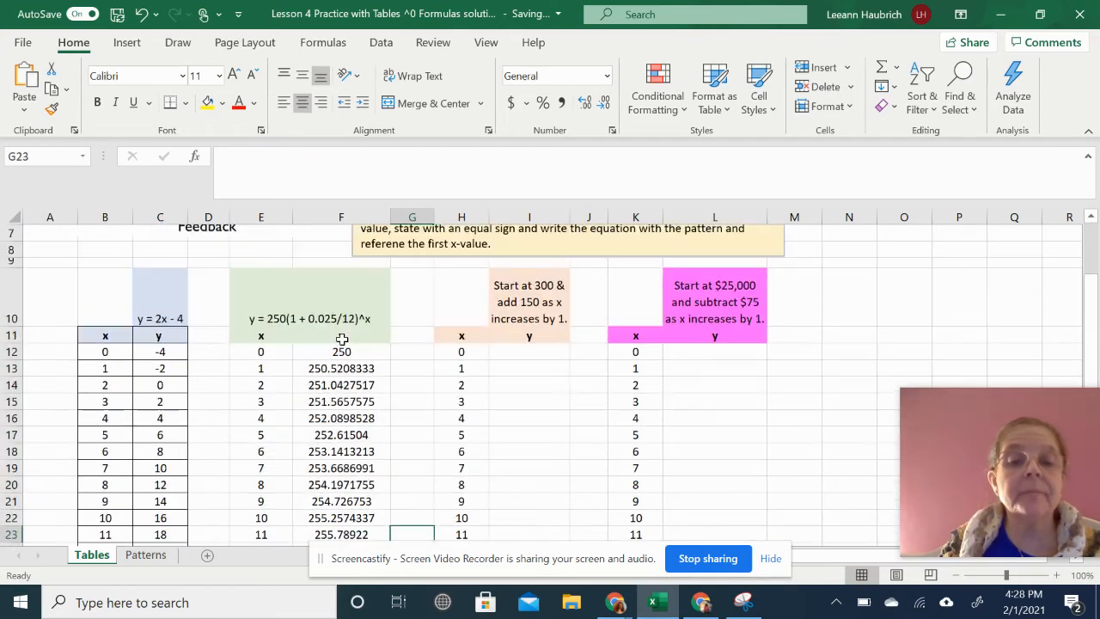
{"action": "scroll", "coordinate": [342, 341], "scroll_direction": "up", "scroll_amount": 2}
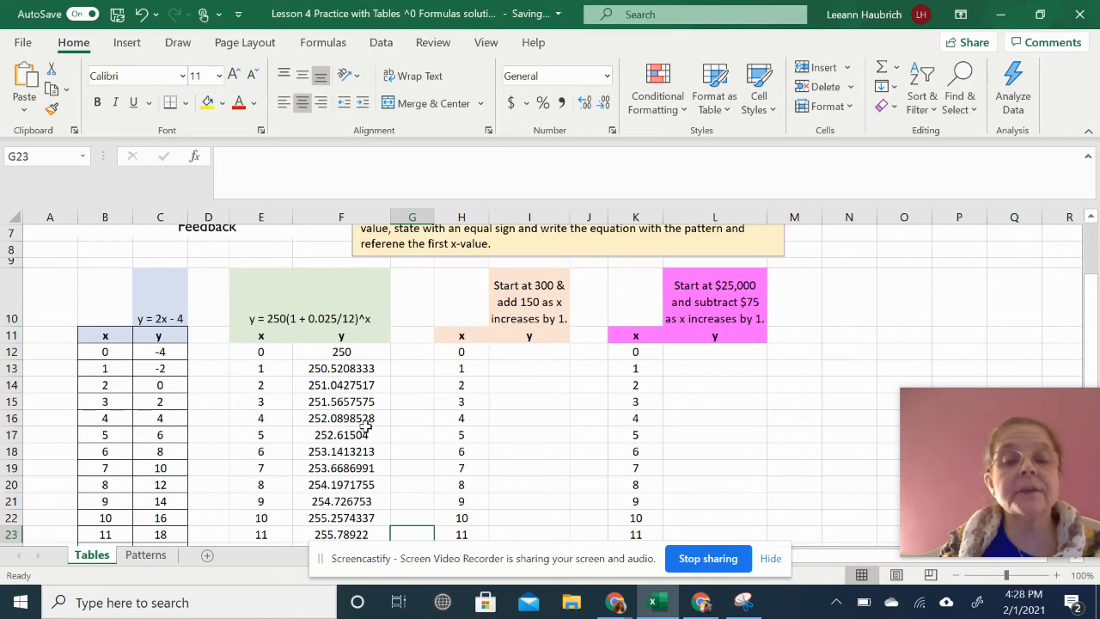
{"action": "scroll", "coordinate": [359, 473], "scroll_direction": "down", "scroll_amount": 4}
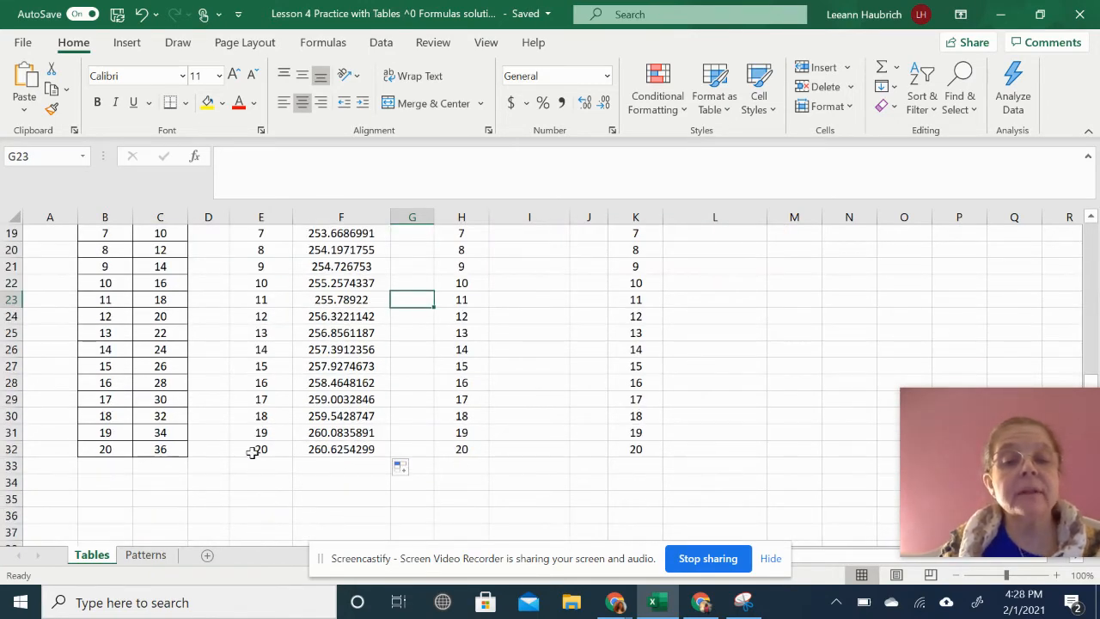
Step: Format the y-values in F12:F32 with the dollar Accounting number format
{"action": "scroll", "coordinate": [332, 440], "scroll_direction": "up", "scroll_amount": 3}
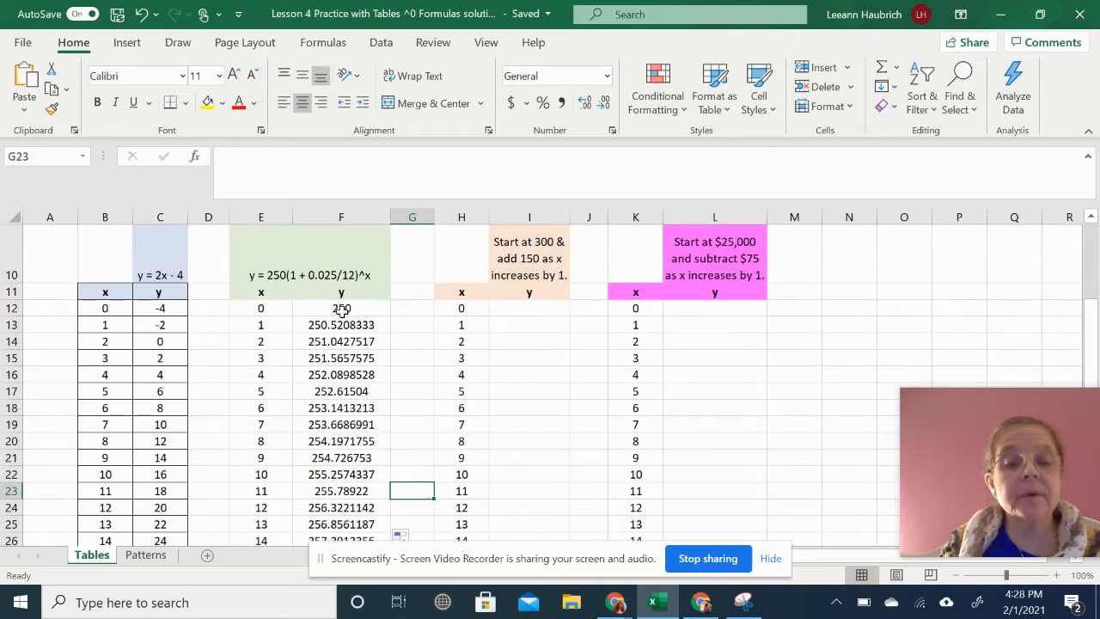
{"action": "left_click_drag", "start_coordinate": [341, 308], "coordinate": [351, 513]}
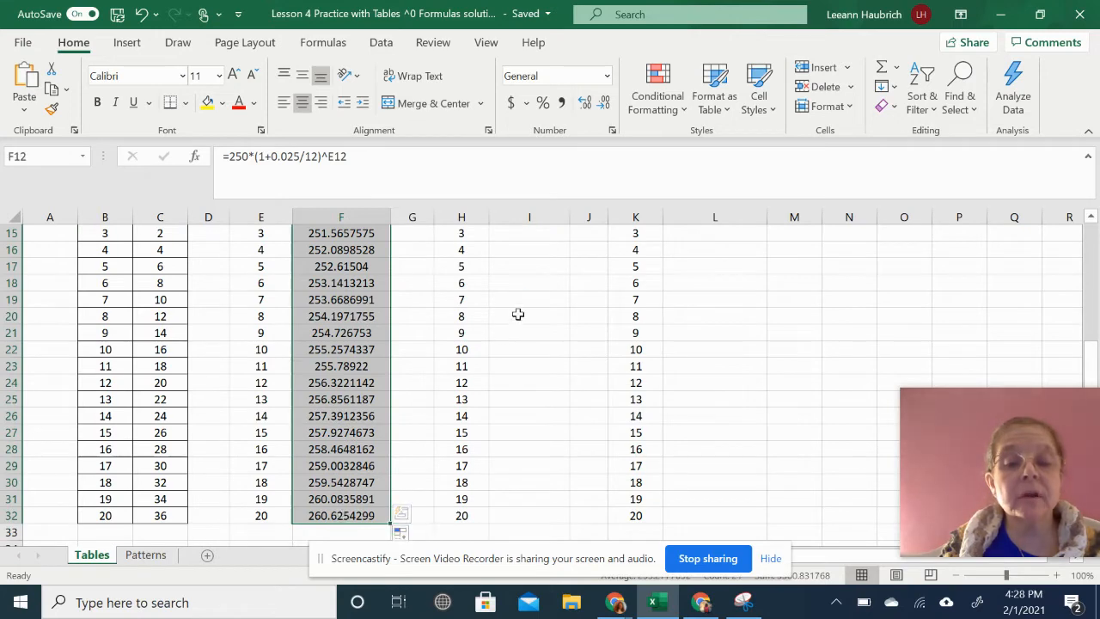
{"action": "left_click", "coordinate": [510, 103]}
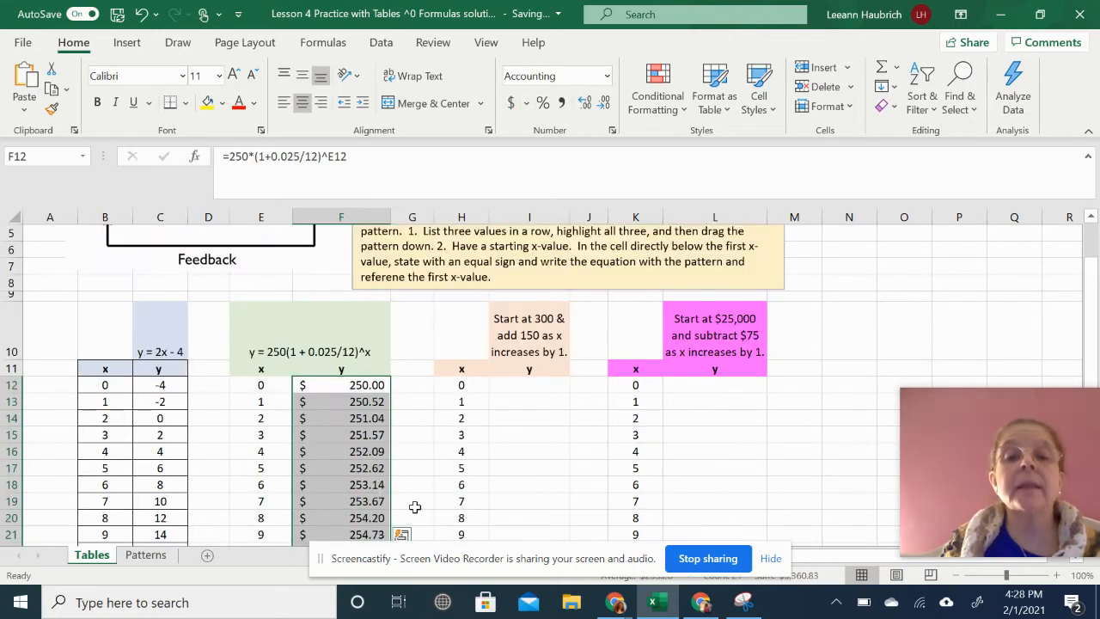
{"action": "left_click", "coordinate": [403, 471]}
{"action": "scroll", "coordinate": [360, 425], "scroll_direction": "down", "scroll_amount": 7}
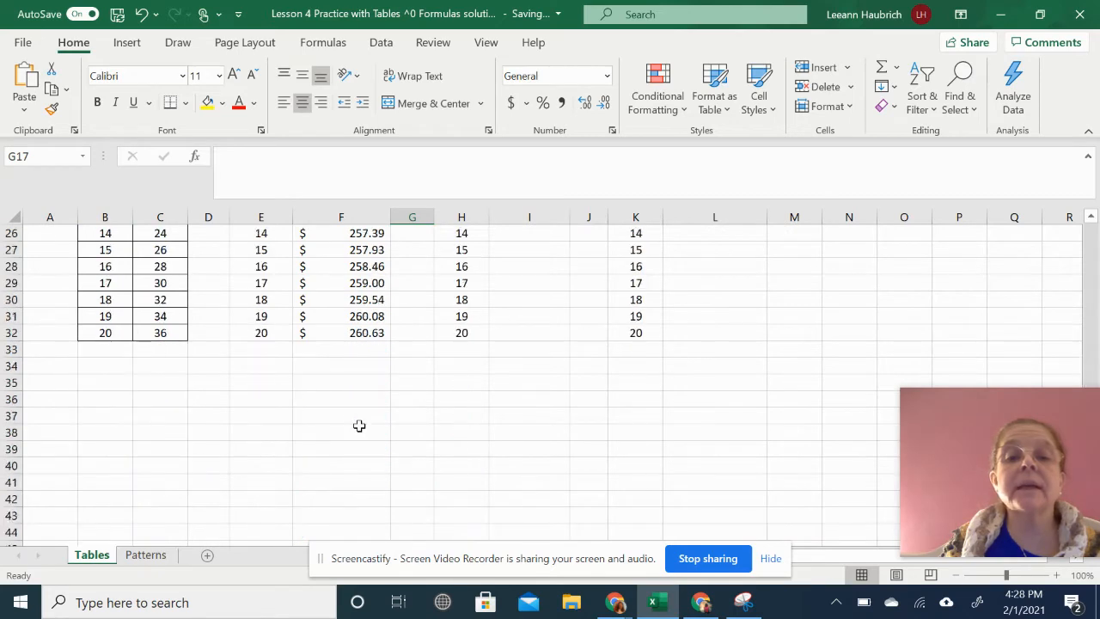
{"action": "scroll", "coordinate": [359, 426], "scroll_direction": "up", "scroll_amount": 6}
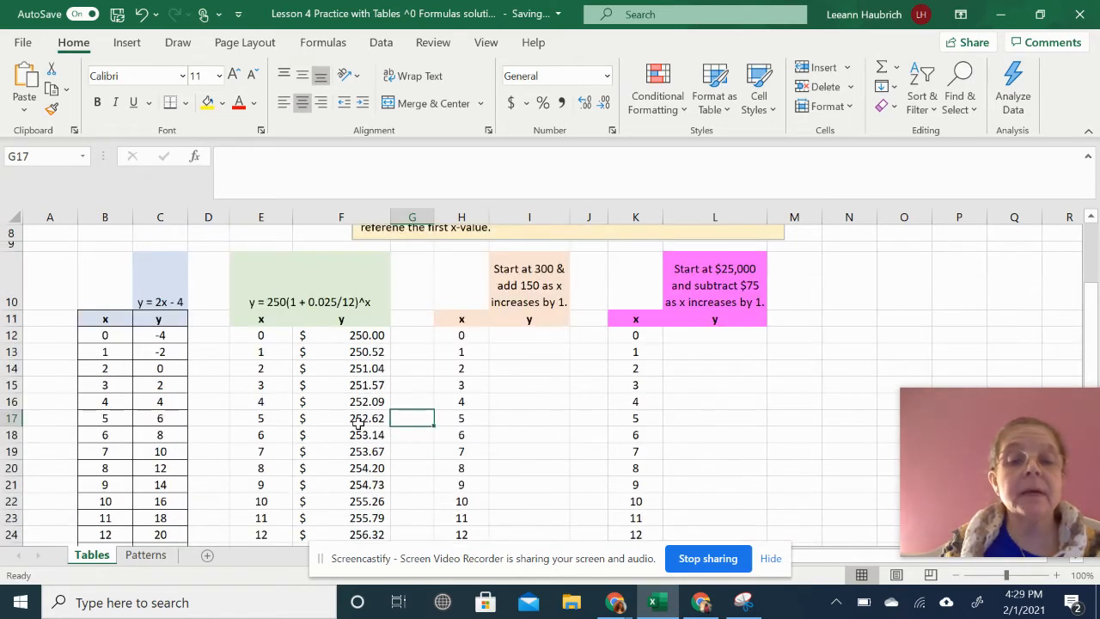
{"action": "scroll", "coordinate": [357, 423], "scroll_direction": "down", "scroll_amount": 2}
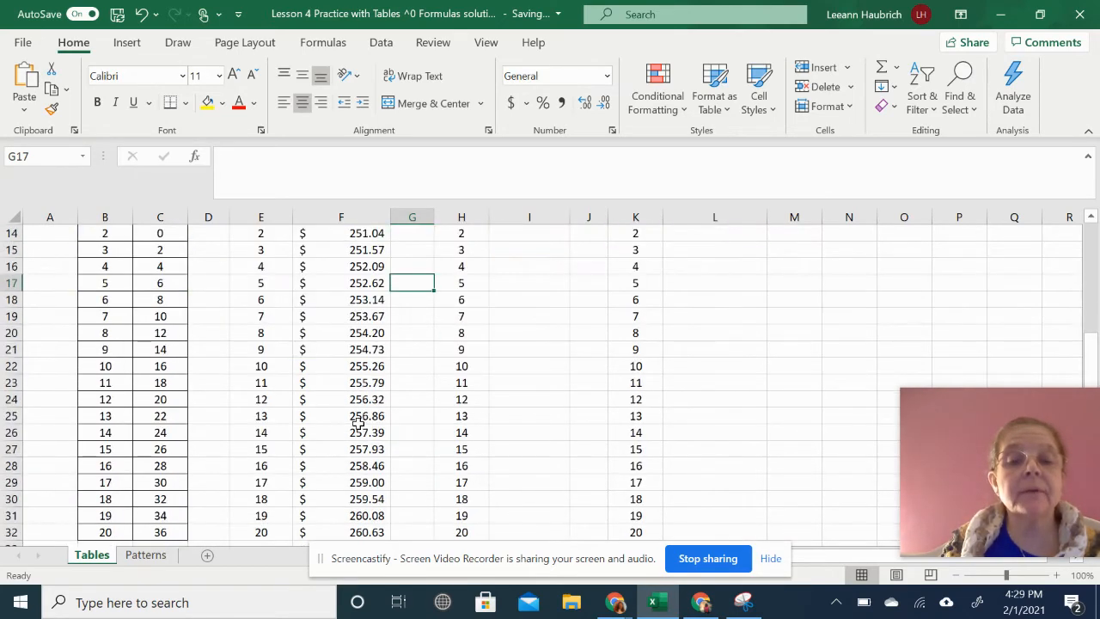
{"action": "scroll", "coordinate": [356, 423], "scroll_direction": "up", "scroll_amount": 2}
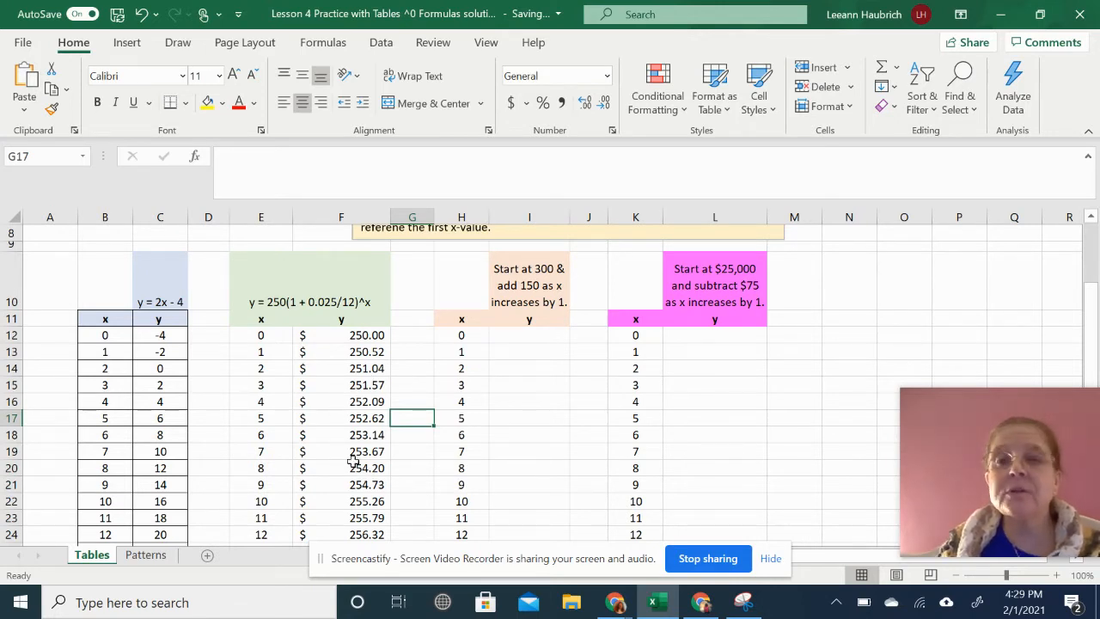
Step: Apply outline and inside borders to the y = 250(1 + 0.025/12)^x table in E11:F32, including its x and y headers
{"action": "left_click_drag", "start_coordinate": [260, 319], "coordinate": [346, 519]}
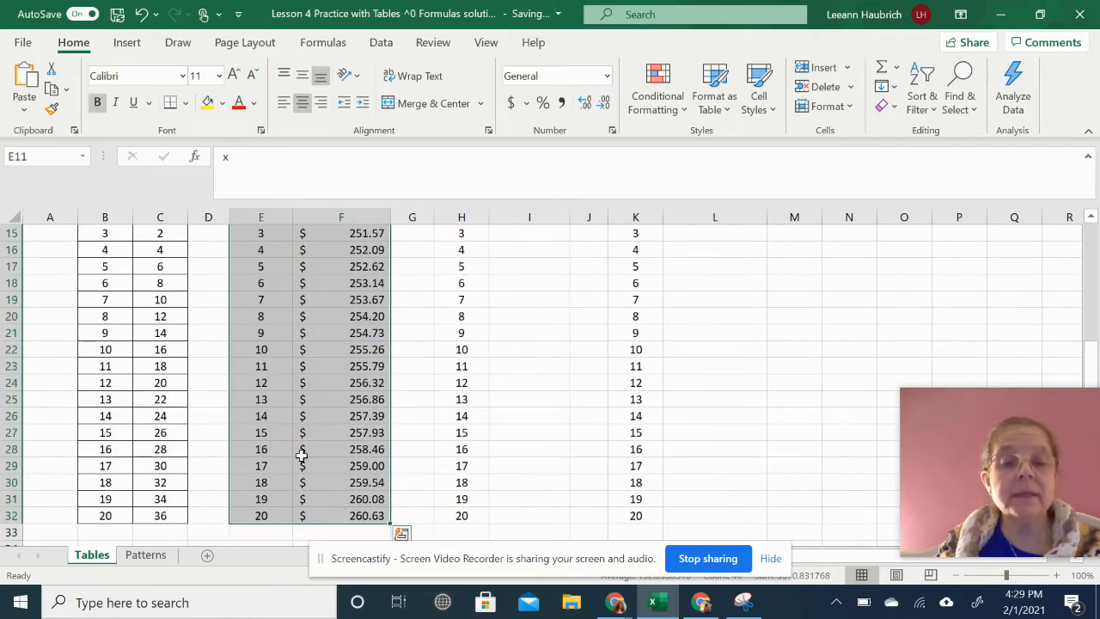
{"action": "right_click", "coordinate": [320, 381]}
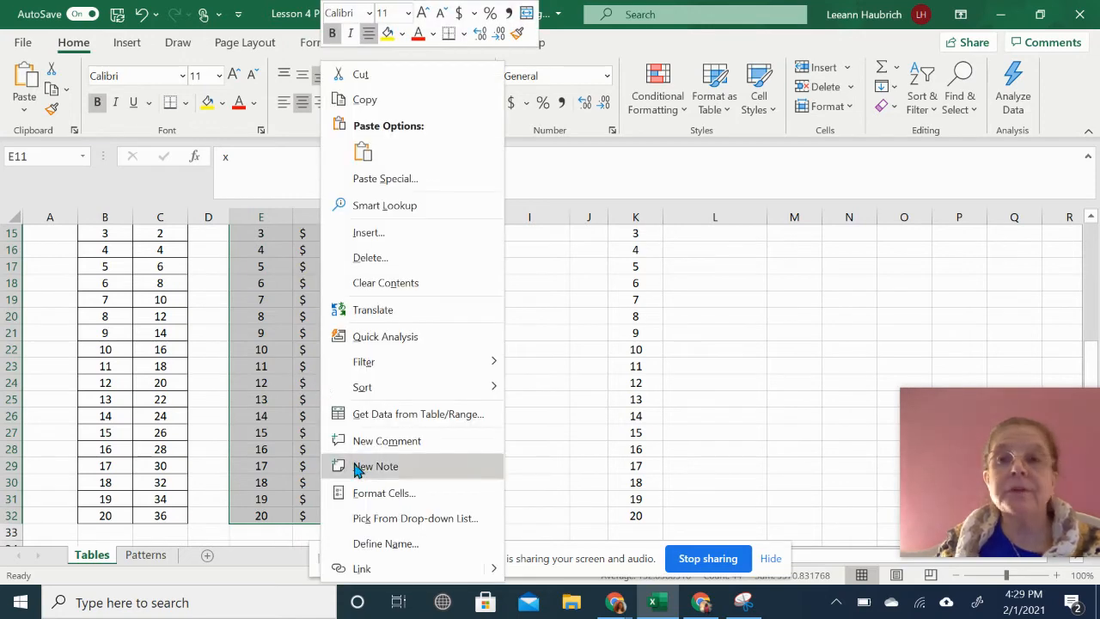
{"action": "left_click", "coordinate": [377, 495]}
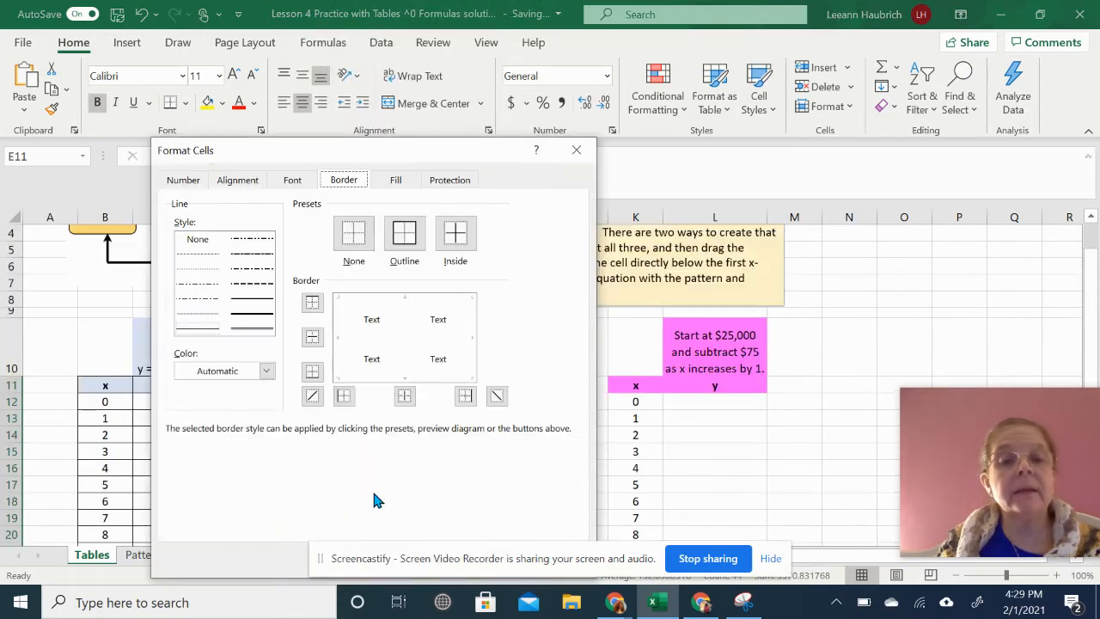
{"action": "left_click", "coordinate": [408, 237]}
{"action": "left_click", "coordinate": [456, 234]}
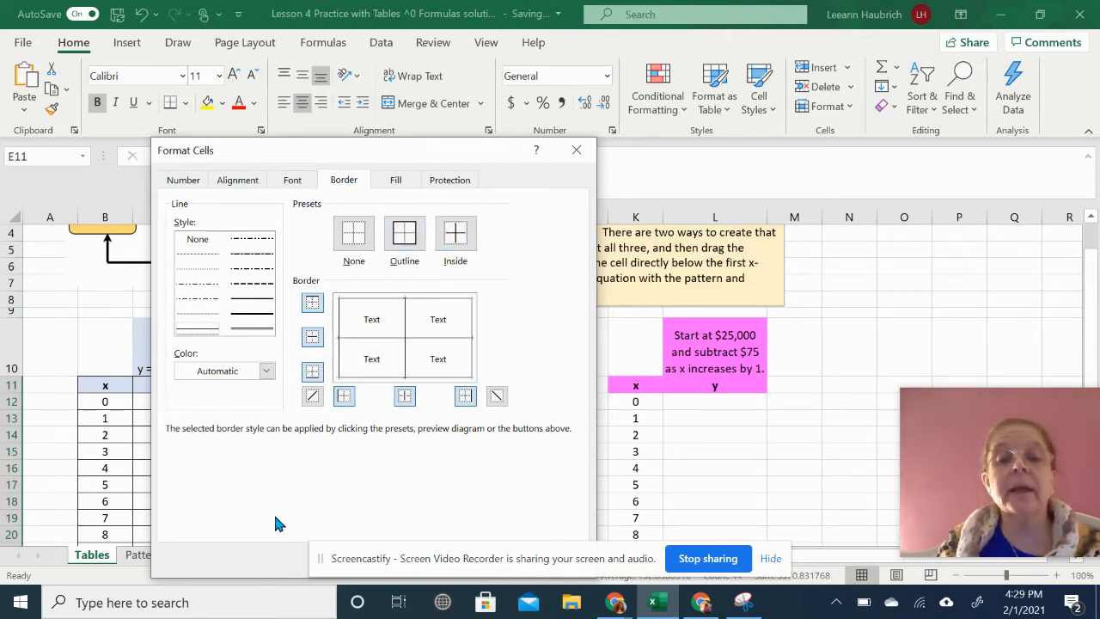
{"action": "key", "text": "Return"}
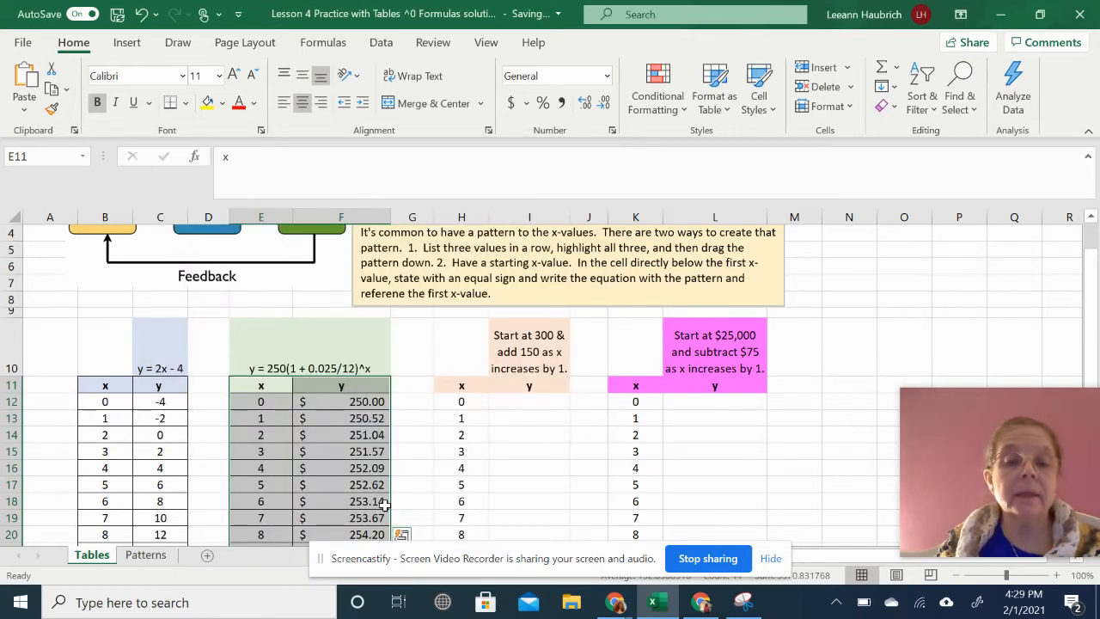
{"action": "left_click", "coordinate": [412, 485]}
{"action": "scroll", "coordinate": [412, 486], "scroll_direction": "down", "scroll_amount": 5}
{"action": "scroll", "coordinate": [410, 484], "scroll_direction": "up", "scroll_amount": 4}
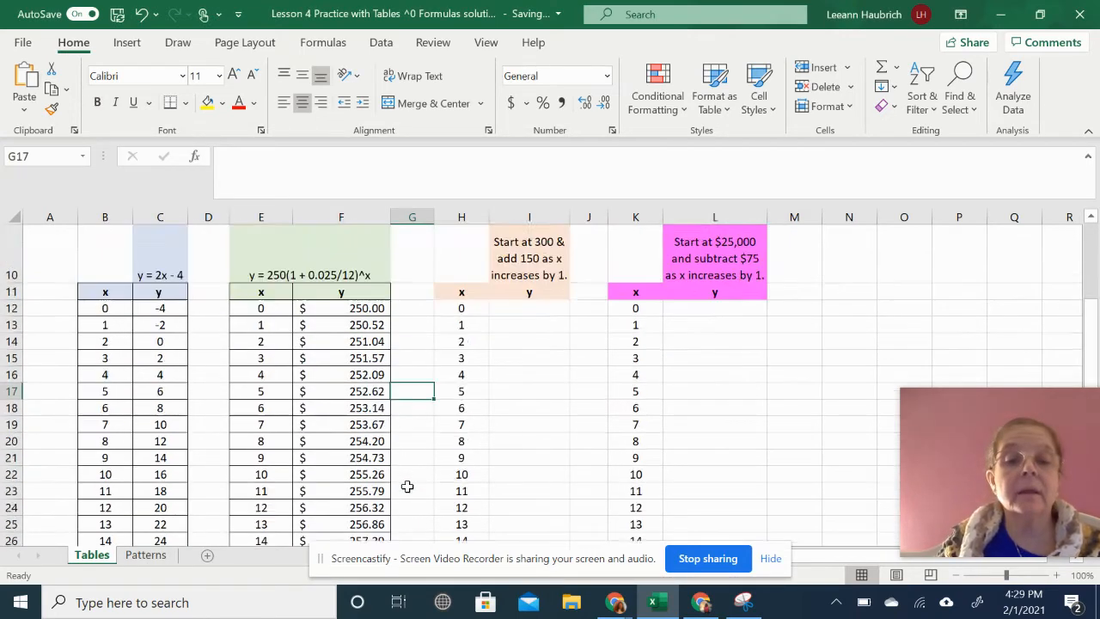
{"action": "scroll", "coordinate": [407, 485], "scroll_direction": "down", "scroll_amount": 1}
{"action": "scroll", "coordinate": [404, 486], "scroll_direction": "up", "scroll_amount": 1}
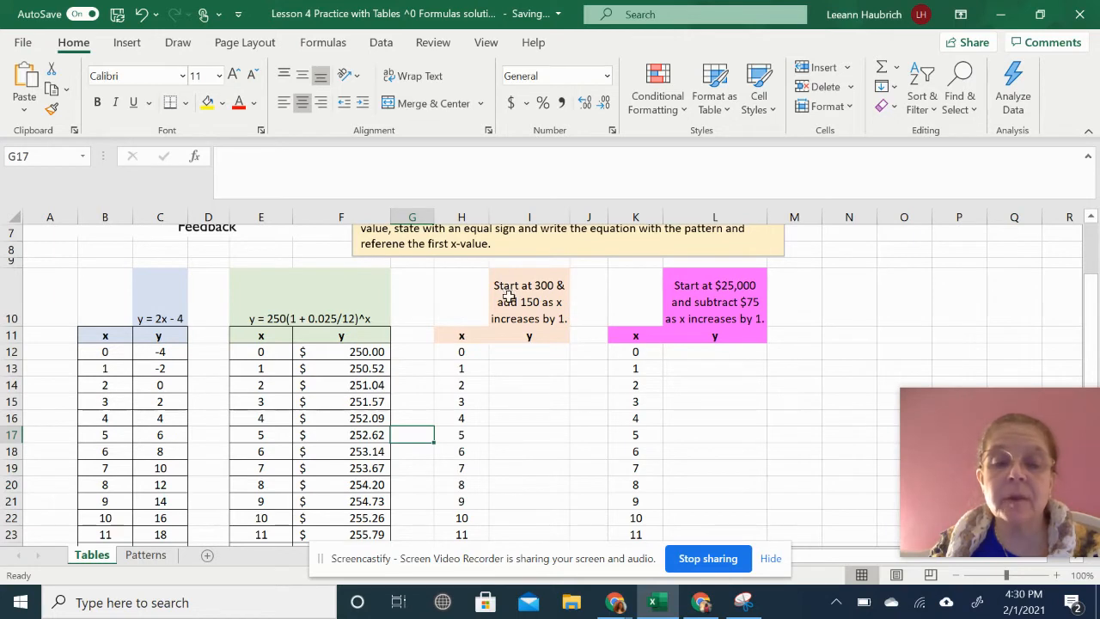
Step: In the table that starts at 300 and adds 150, enter the formula =300+150*H12 in I12 for the first y-value
{"action": "left_click", "coordinate": [509, 353]}
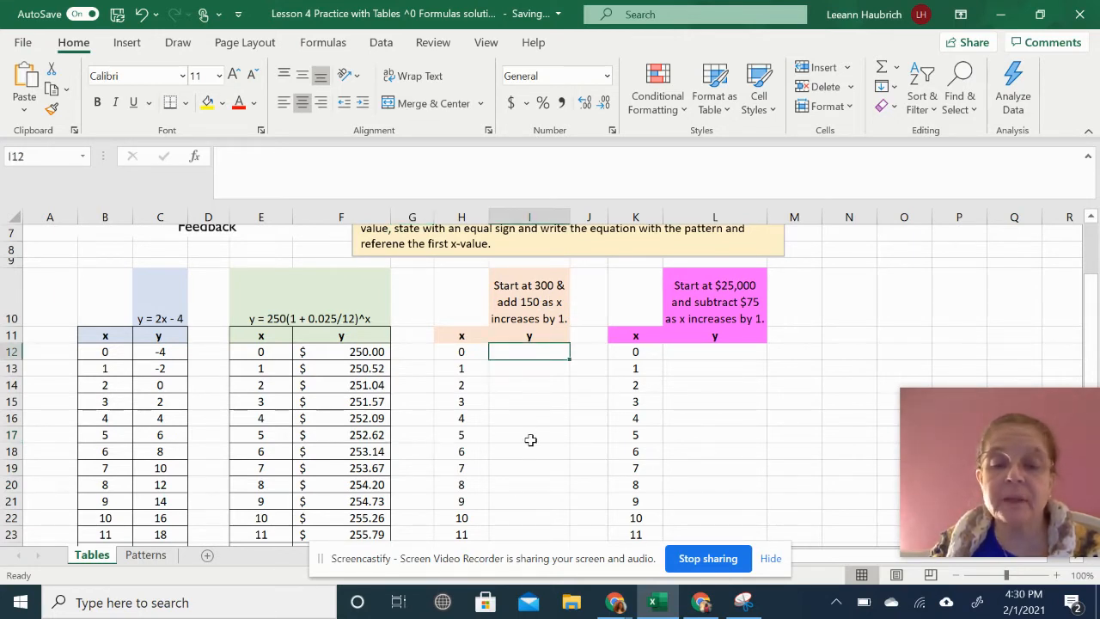
{"action": "type", "text": "="}
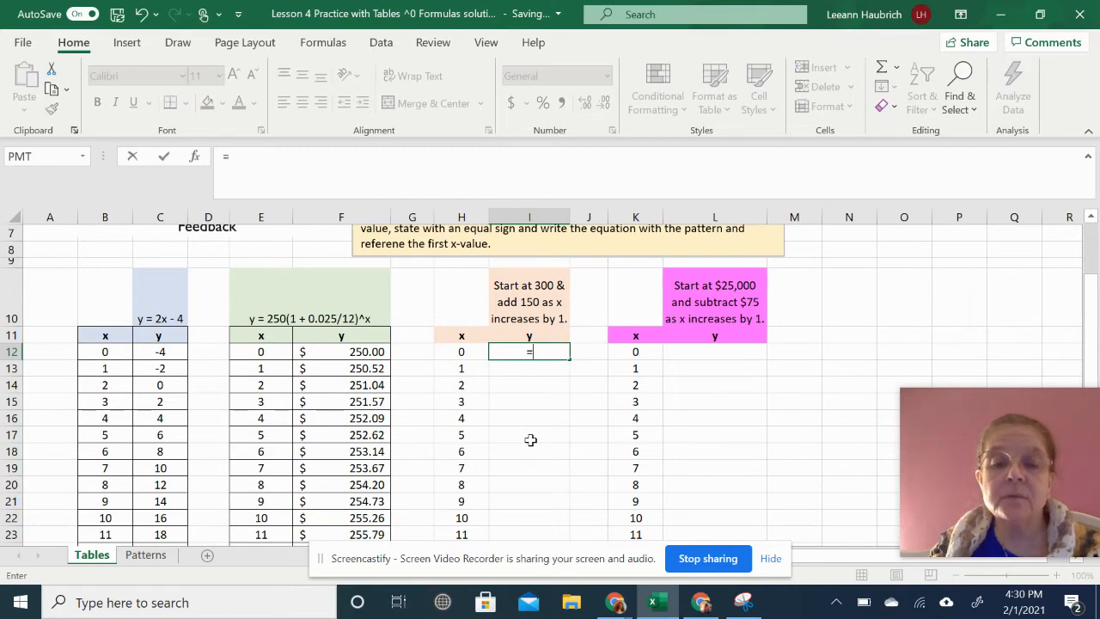
{"action": "type", "text": "3"}
{"action": "type", "text": "00"}
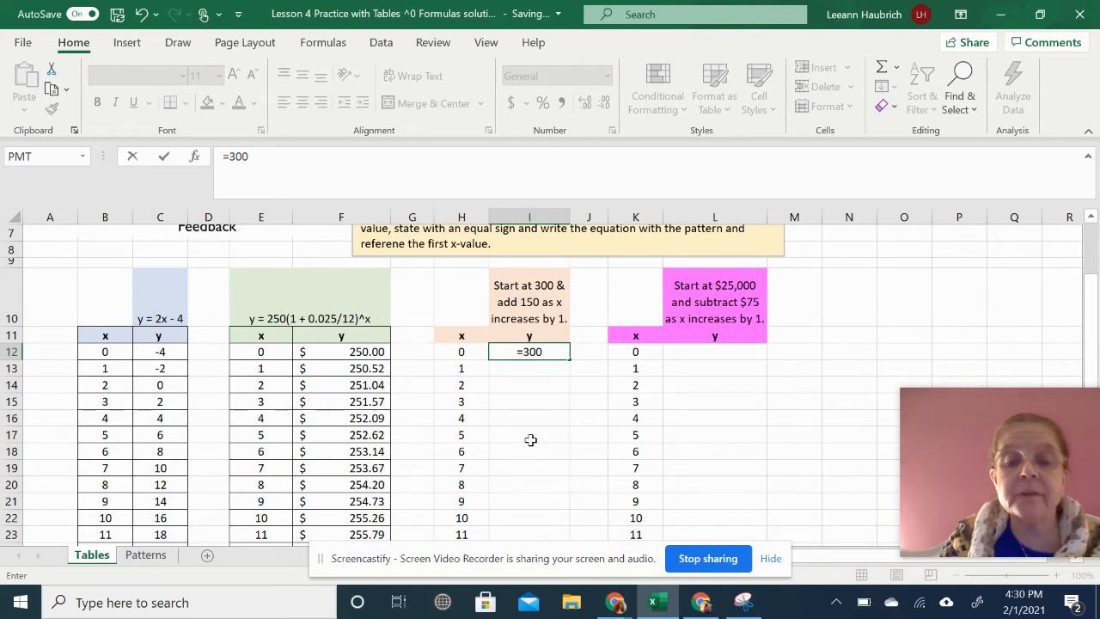
{"action": "type", "text": "+"}
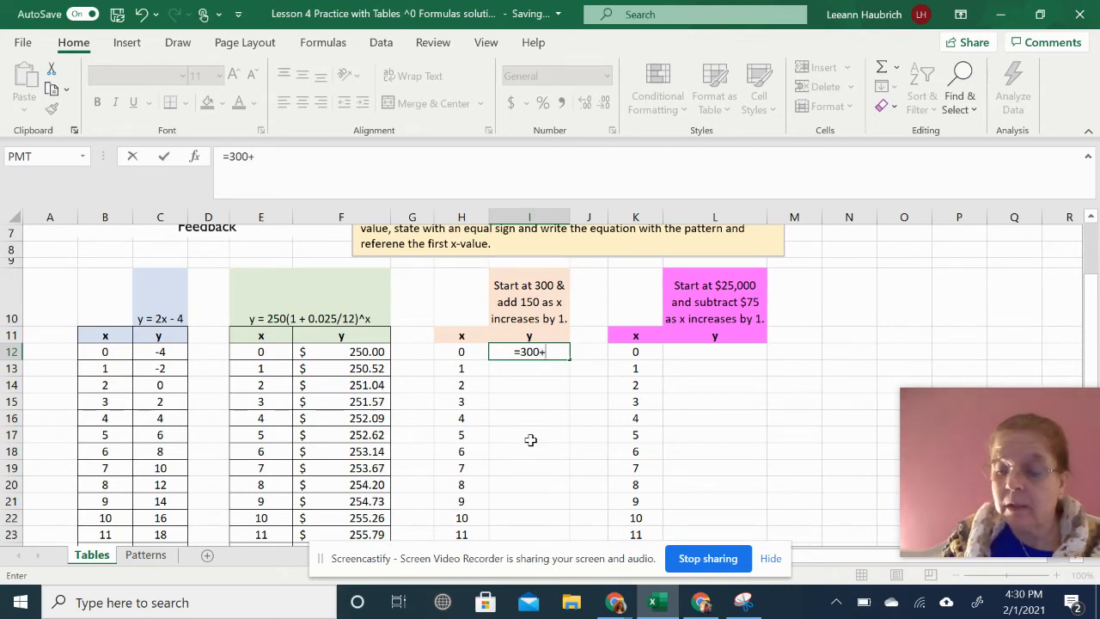
{"action": "type", "text": "1"}
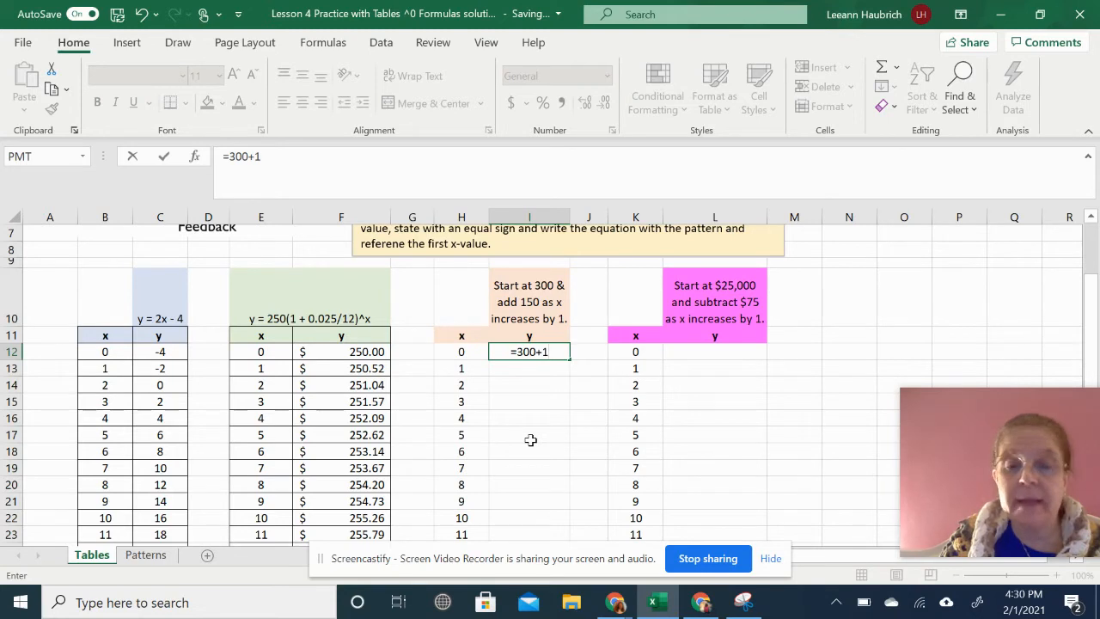
{"action": "type", "text": "50"}
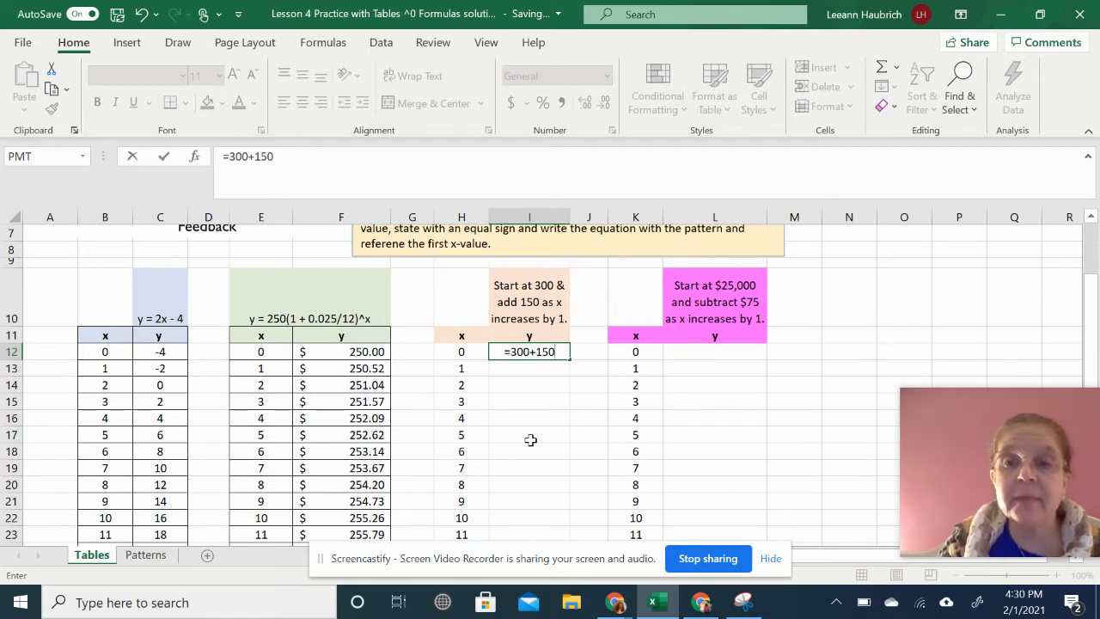
{"action": "type", "text": "*"}
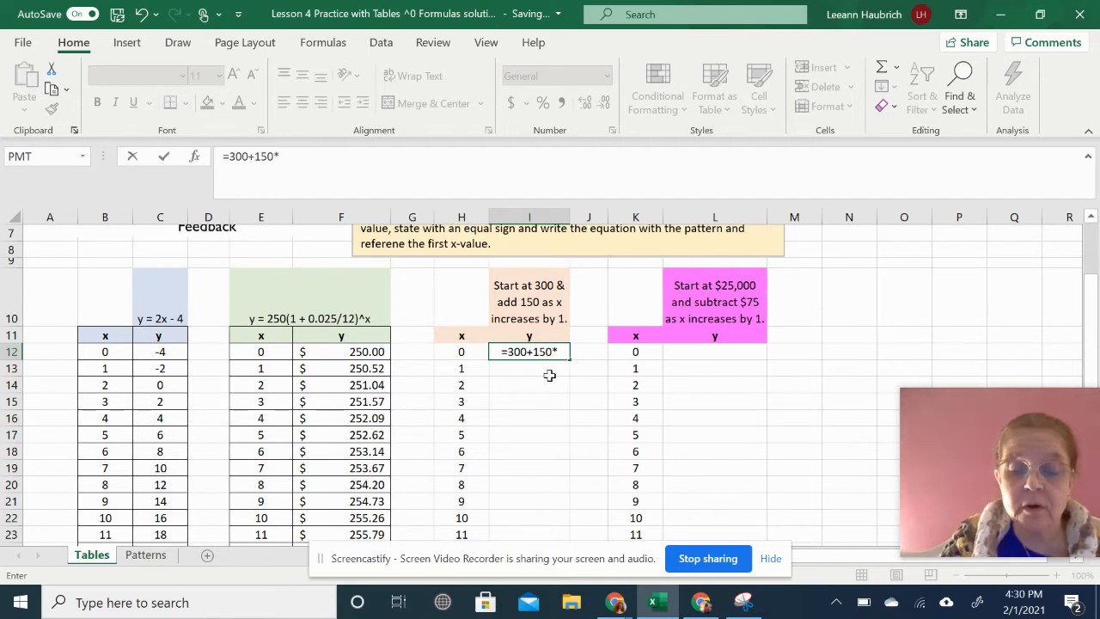
{"action": "left_click", "coordinate": [464, 352]}
{"action": "key", "text": "Return"}
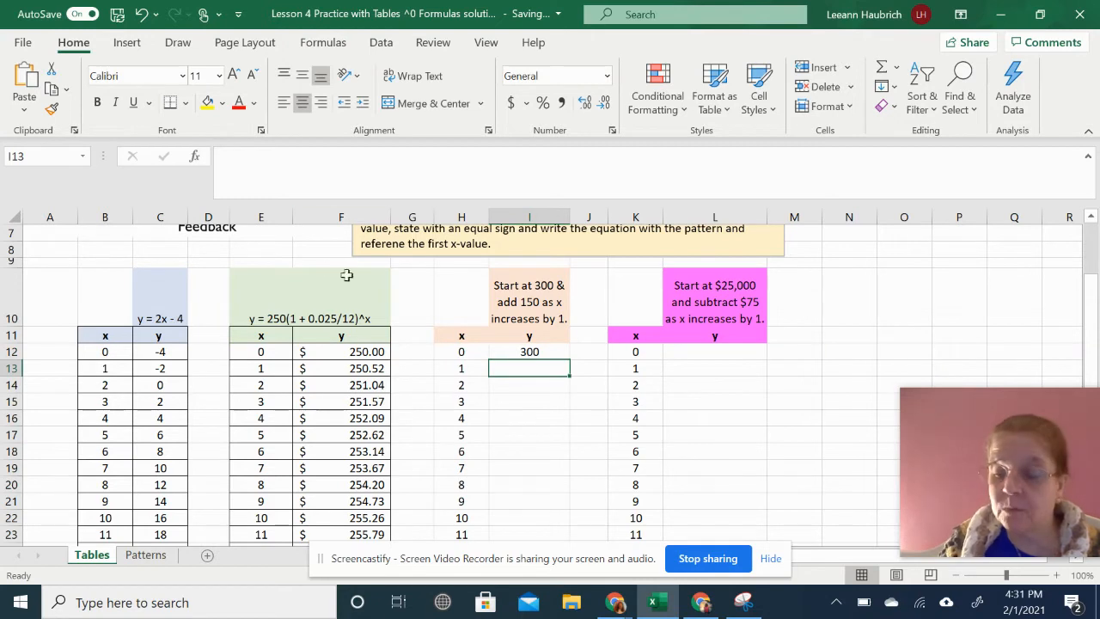
Step: Fill the I12 formula down through I32 to calculate the remaining y-values of the start-at-300 table
{"action": "left_click", "coordinate": [509, 351]}
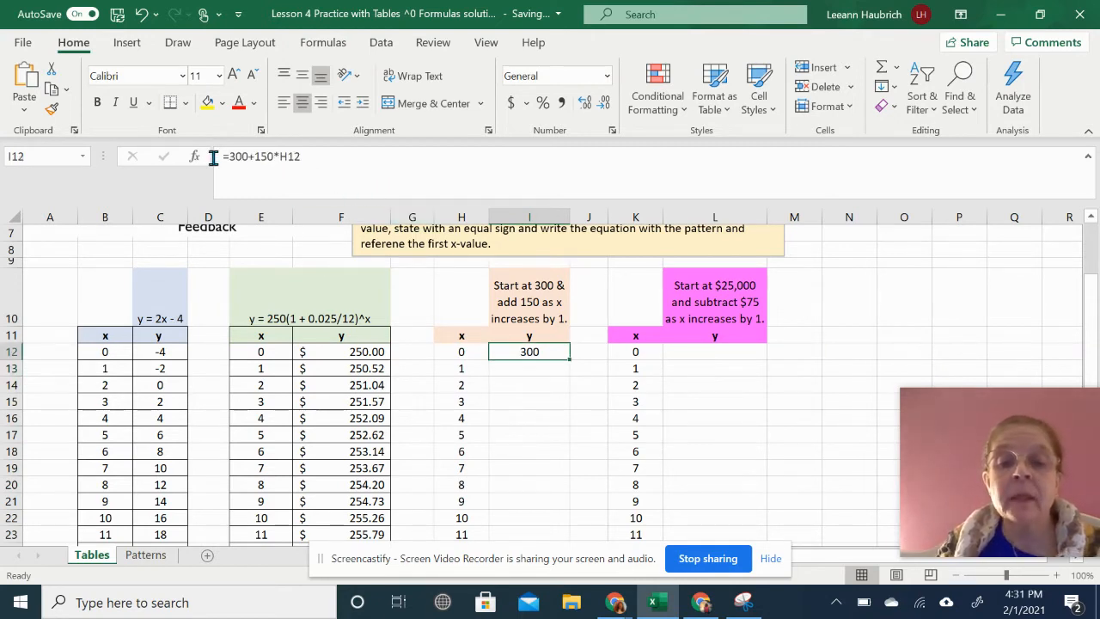
{"action": "left_click", "coordinate": [501, 371]}
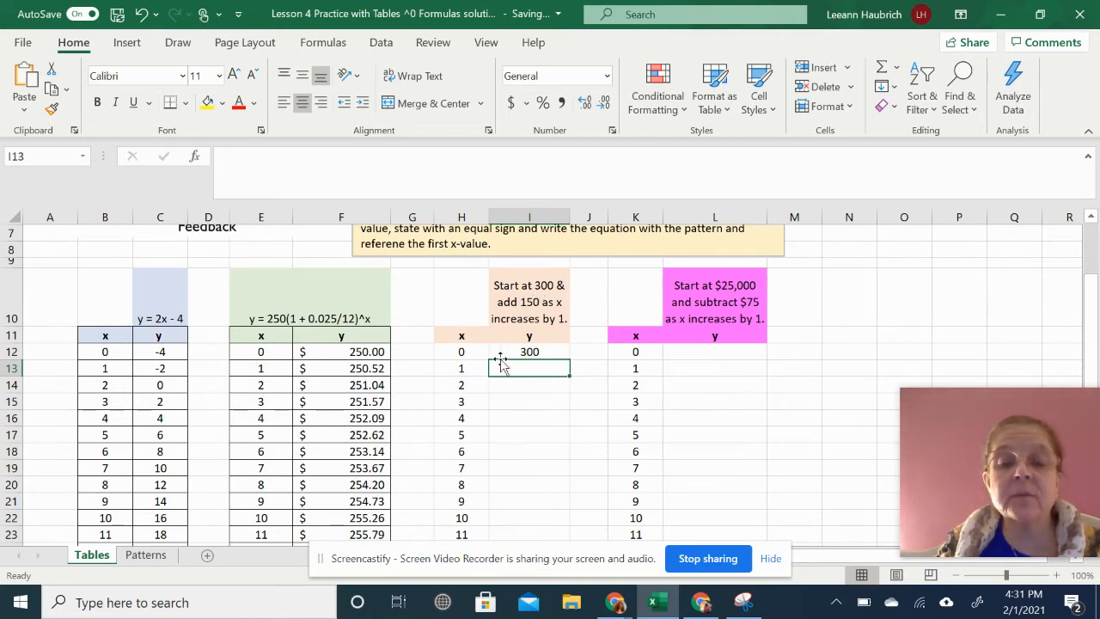
{"action": "left_click", "coordinate": [553, 355]}
{"action": "left_click_drag", "start_coordinate": [568, 361], "coordinate": [566, 374]}
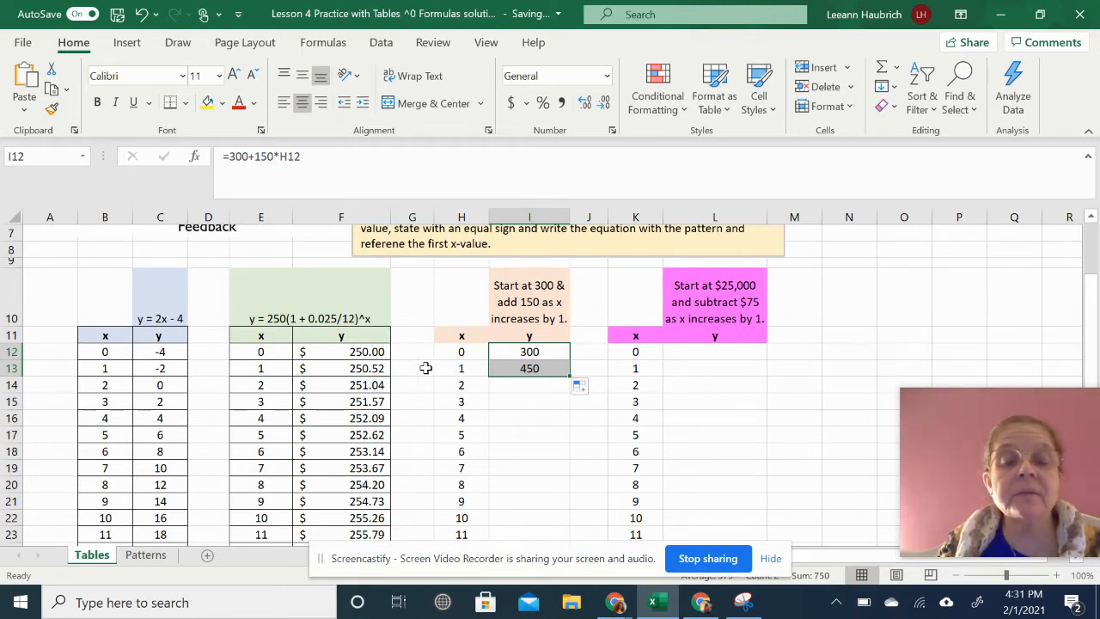
{"action": "left_click", "coordinate": [520, 405]}
{"action": "left_click", "coordinate": [551, 366]}
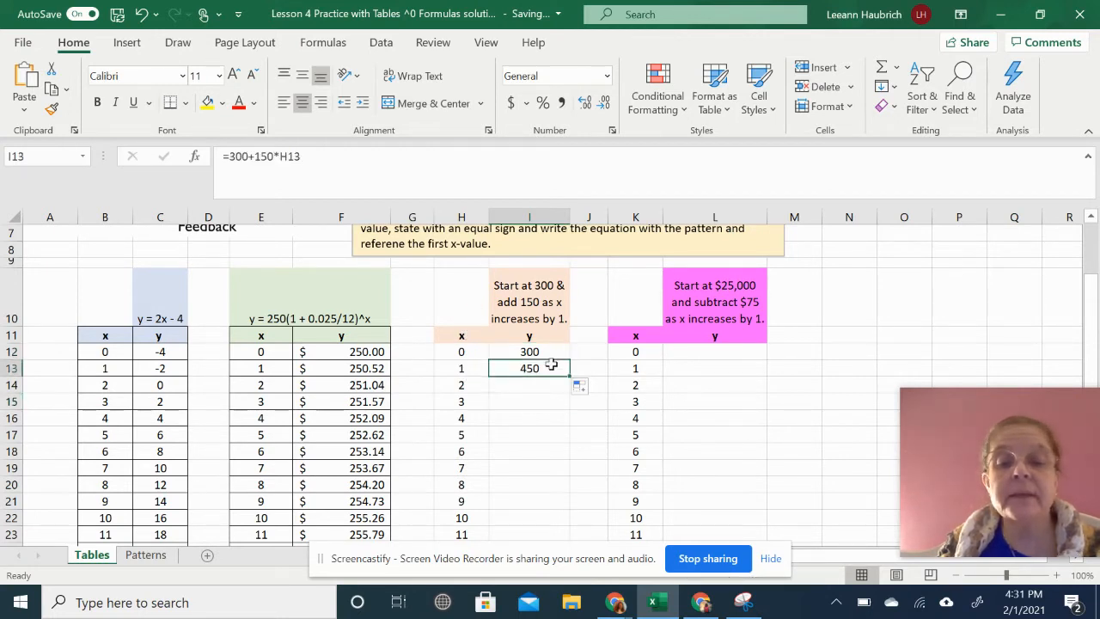
{"action": "left_click_drag", "start_coordinate": [569, 378], "coordinate": [557, 521]}
{"action": "left_click", "coordinate": [582, 448]}
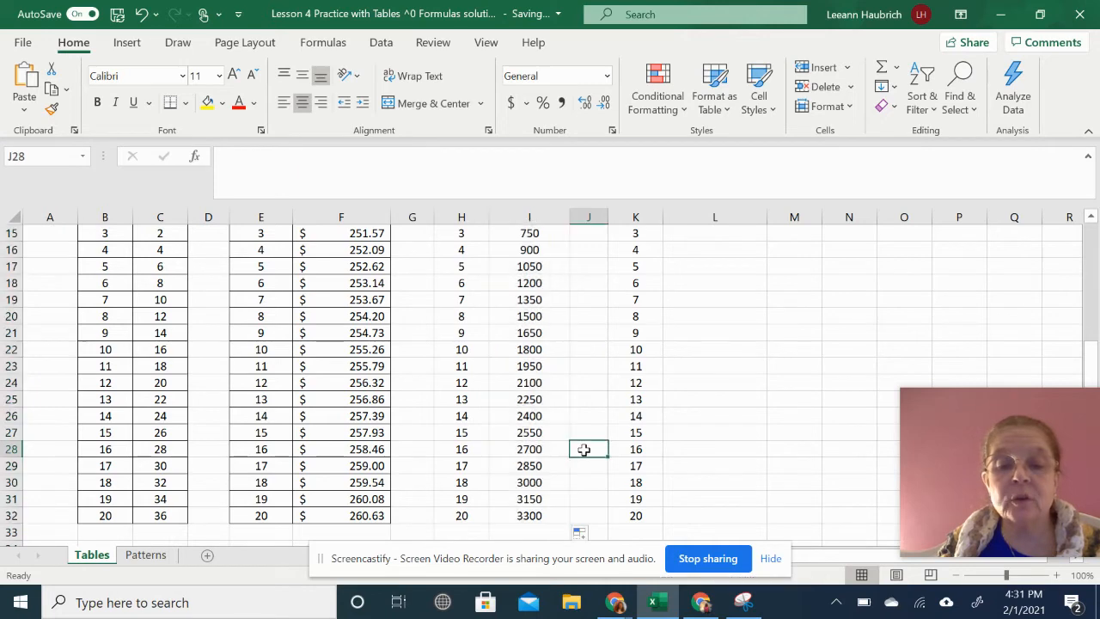
{"action": "scroll", "coordinate": [584, 448], "scroll_direction": "up", "scroll_amount": 3}
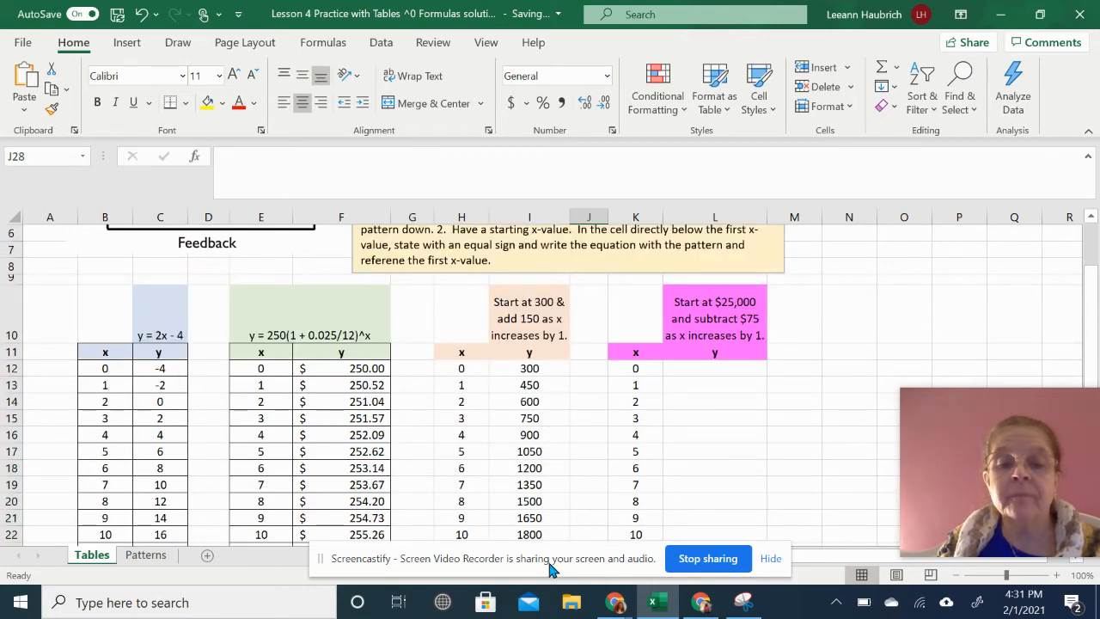
{"action": "left_click_drag", "start_coordinate": [450, 353], "coordinate": [575, 523]}
{"action": "right_click", "coordinate": [485, 402]}
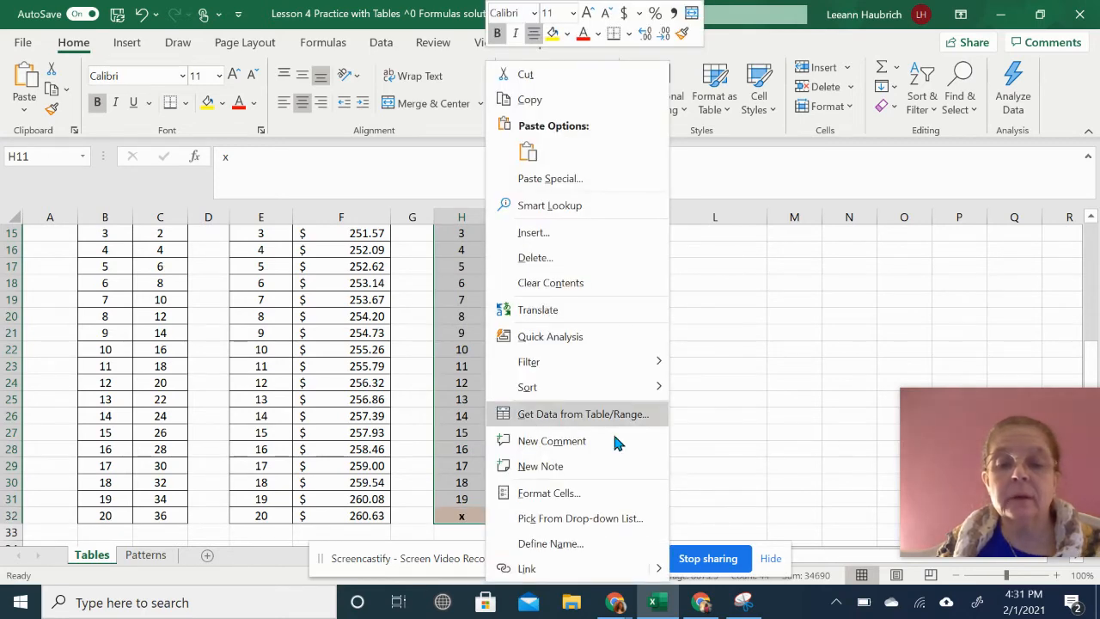
{"action": "left_click", "coordinate": [705, 413]}
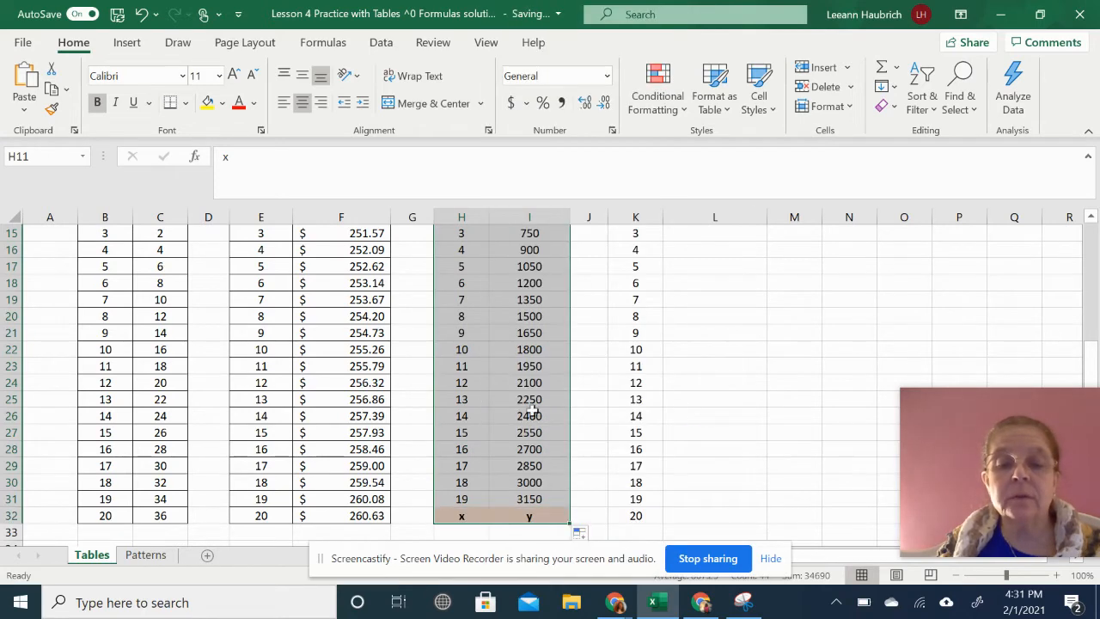
{"action": "left_click", "coordinate": [590, 417]}
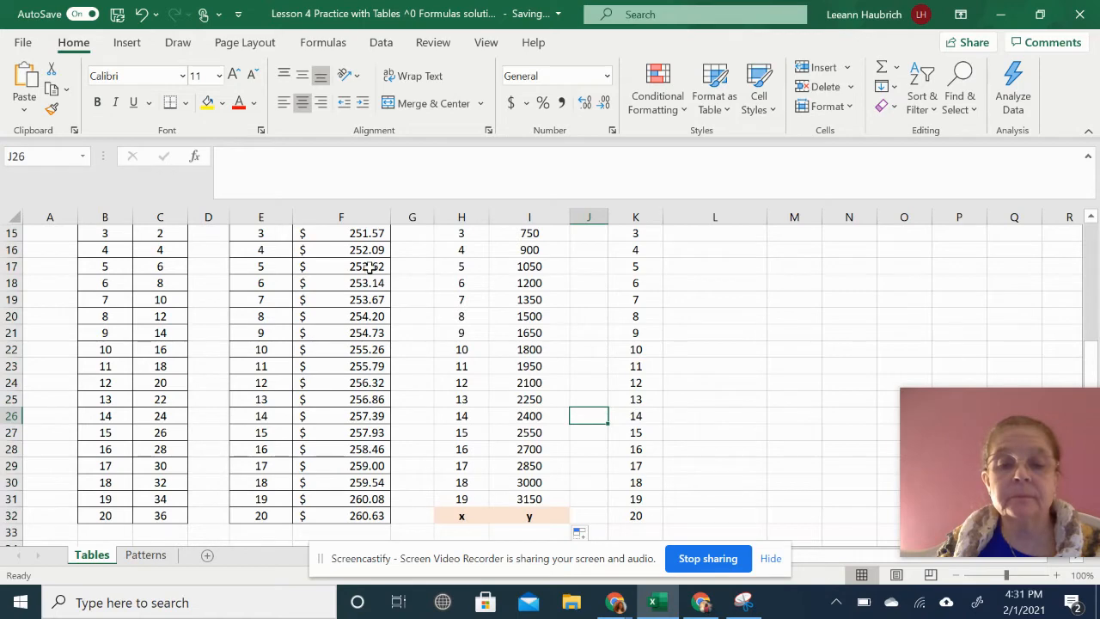
{"action": "left_click", "coordinate": [140, 15]}
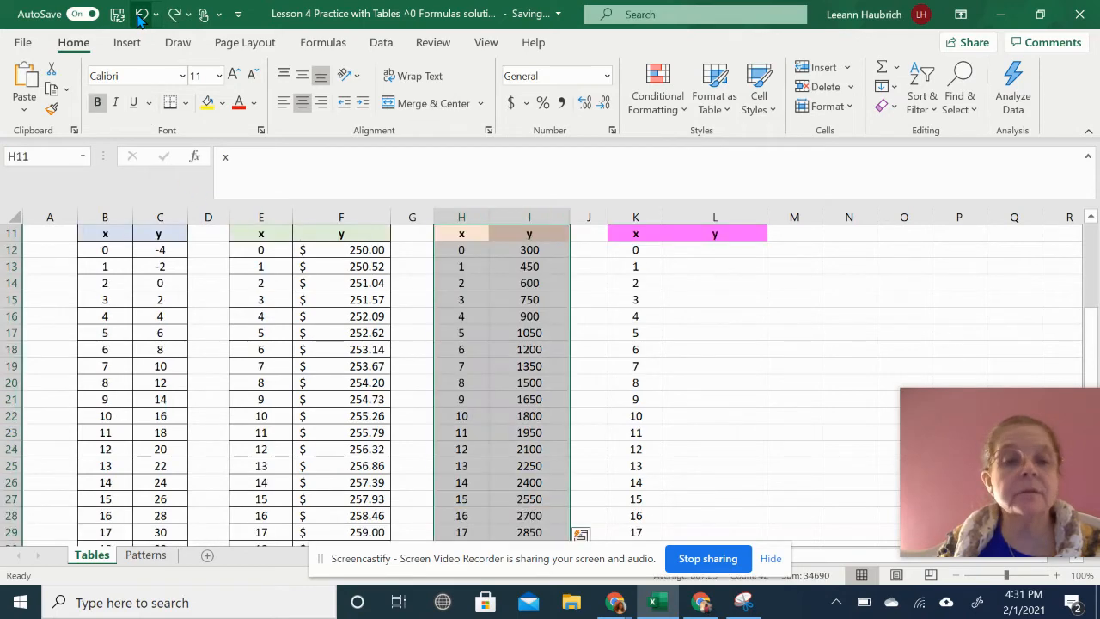
{"action": "scroll", "coordinate": [596, 461], "scroll_direction": "down", "scroll_amount": 3}
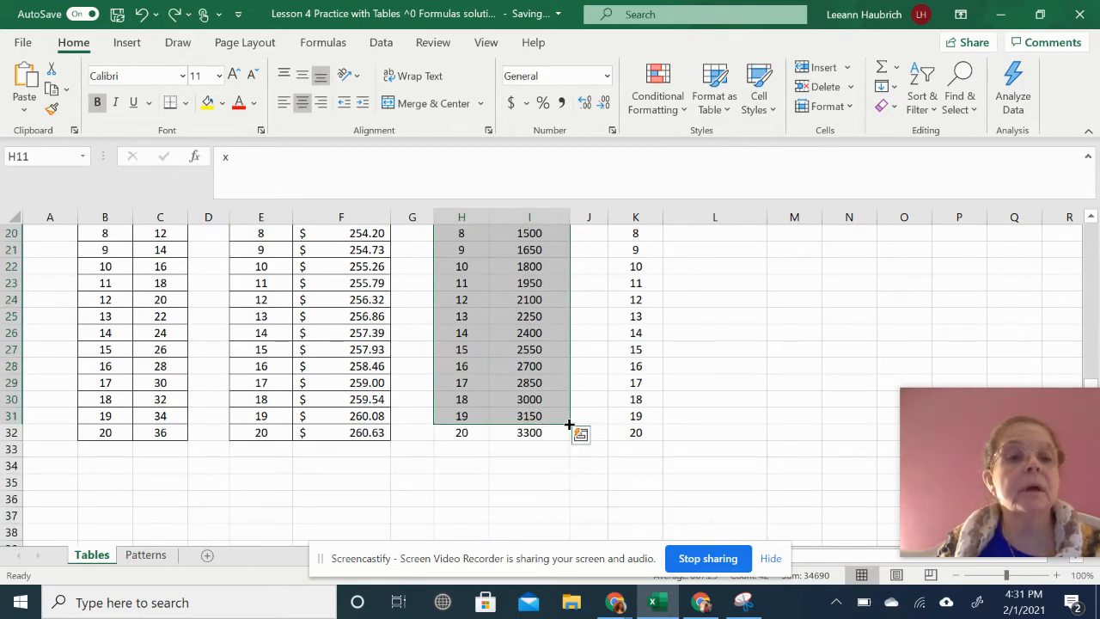
{"action": "left_click_drag", "start_coordinate": [568, 424], "coordinate": [570, 440]}
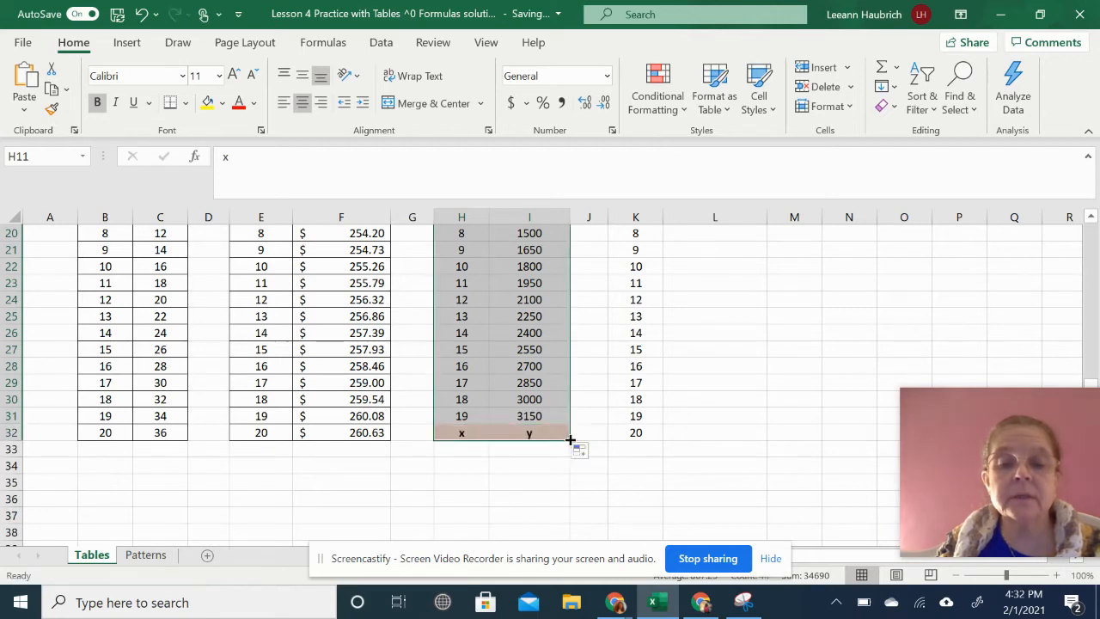
{"action": "left_click", "coordinate": [139, 15]}
{"action": "left_click", "coordinate": [576, 453]}
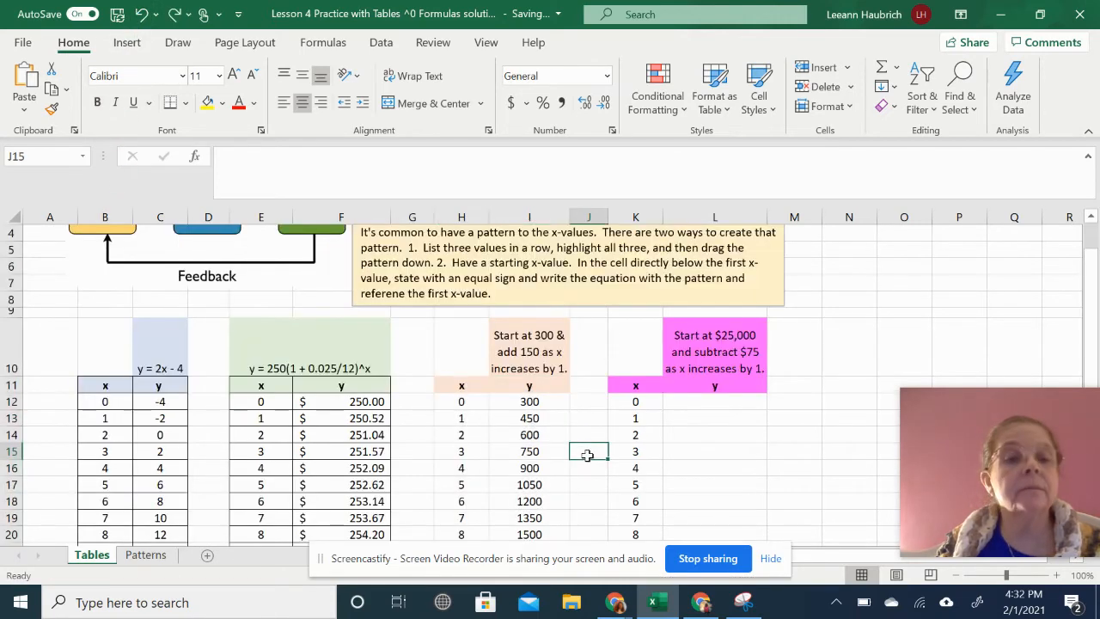
Step: Apply outline and inside borders to the start-at-300 table in H11:I32, including its x and y headers
{"action": "left_click_drag", "start_coordinate": [454, 384], "coordinate": [523, 515]}
{"action": "right_click", "coordinate": [485, 461]}
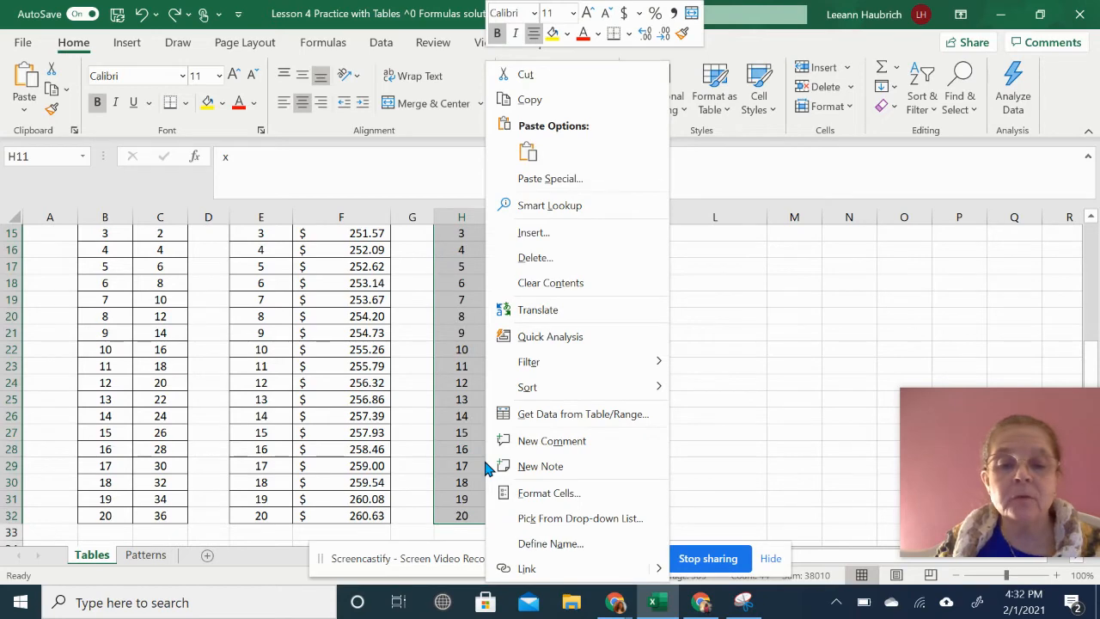
{"action": "left_click", "coordinate": [515, 493]}
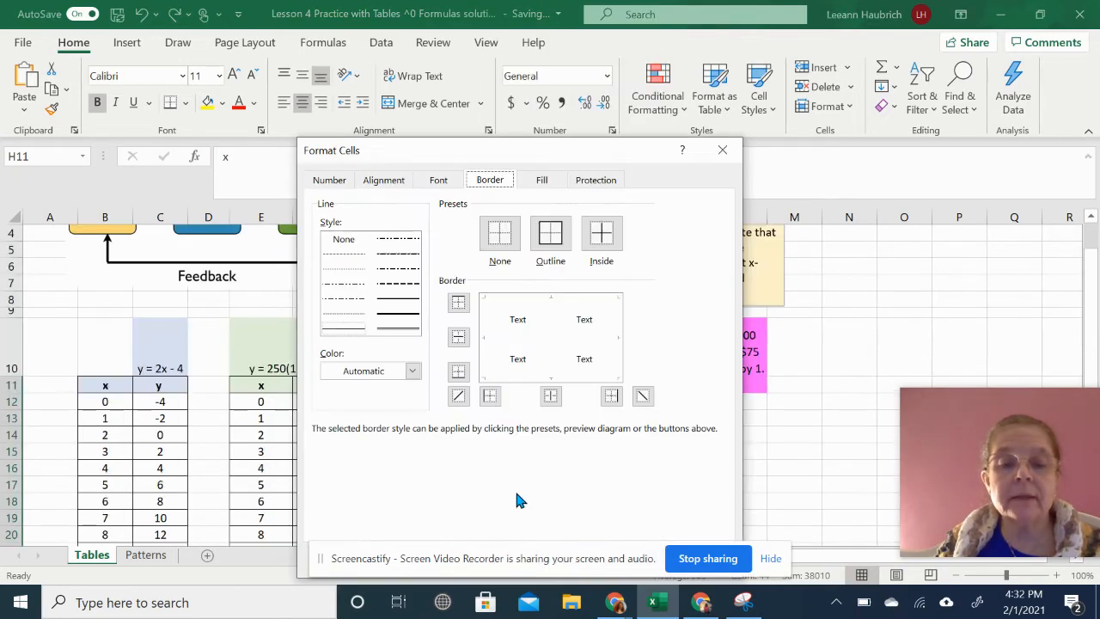
{"action": "left_click", "coordinate": [550, 234]}
{"action": "left_click", "coordinate": [604, 235]}
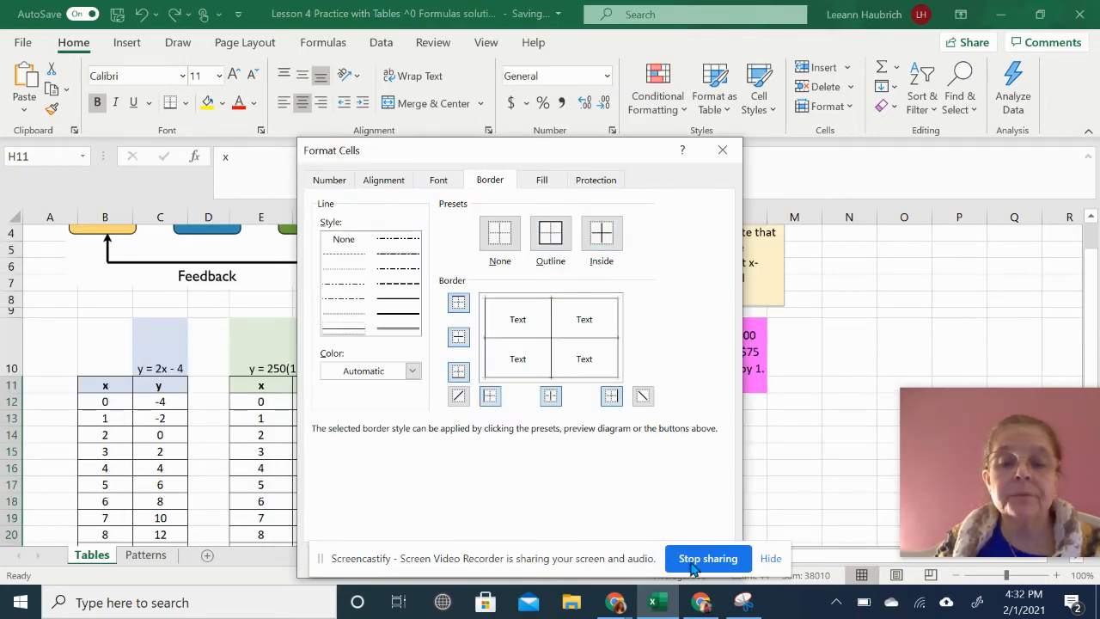
{"action": "left_click", "coordinate": [640, 547]}
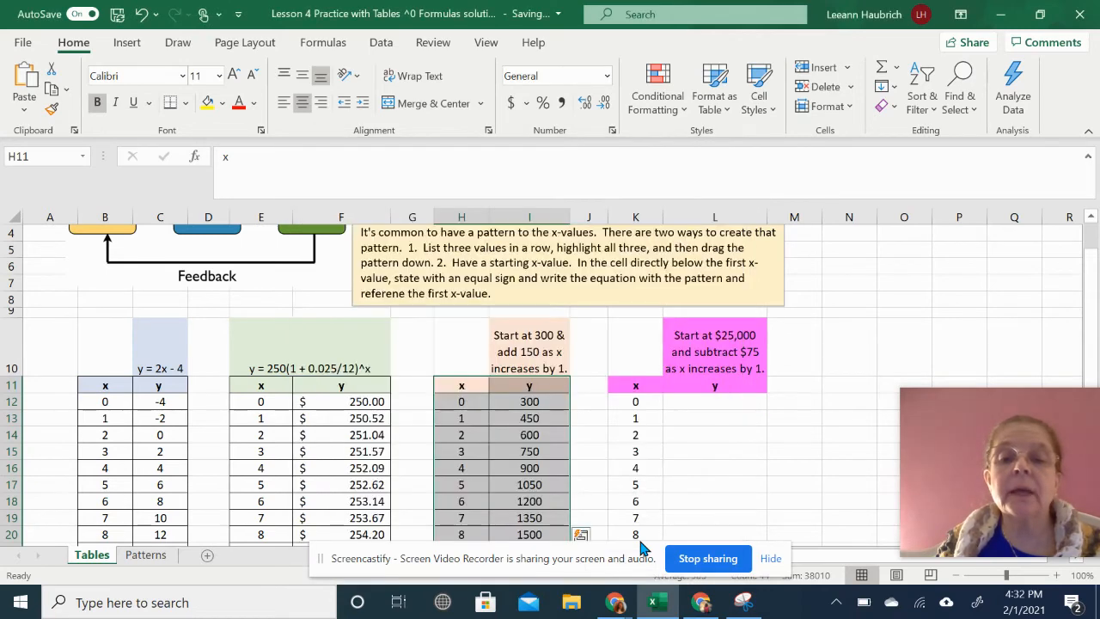
{"action": "scroll", "coordinate": [771, 489], "scroll_direction": "down", "scroll_amount": 4}
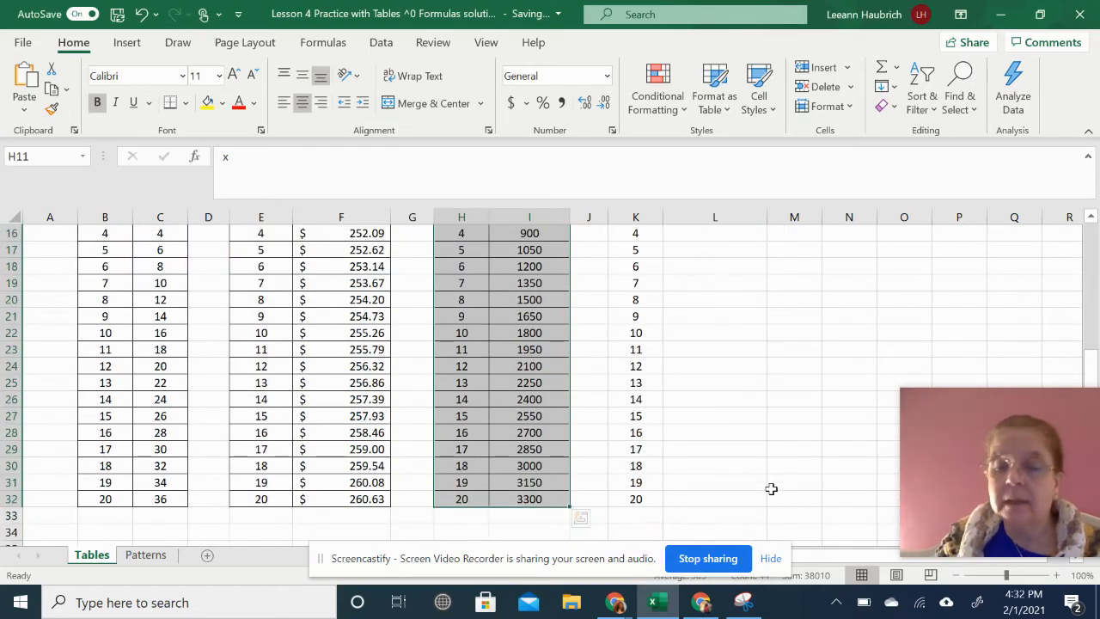
Step: In the table that starts at $25,000 and subtracts $75, enter =25000-75 in L12 for the first y-value
{"action": "scroll", "coordinate": [771, 488], "scroll_direction": "up", "scroll_amount": 3}
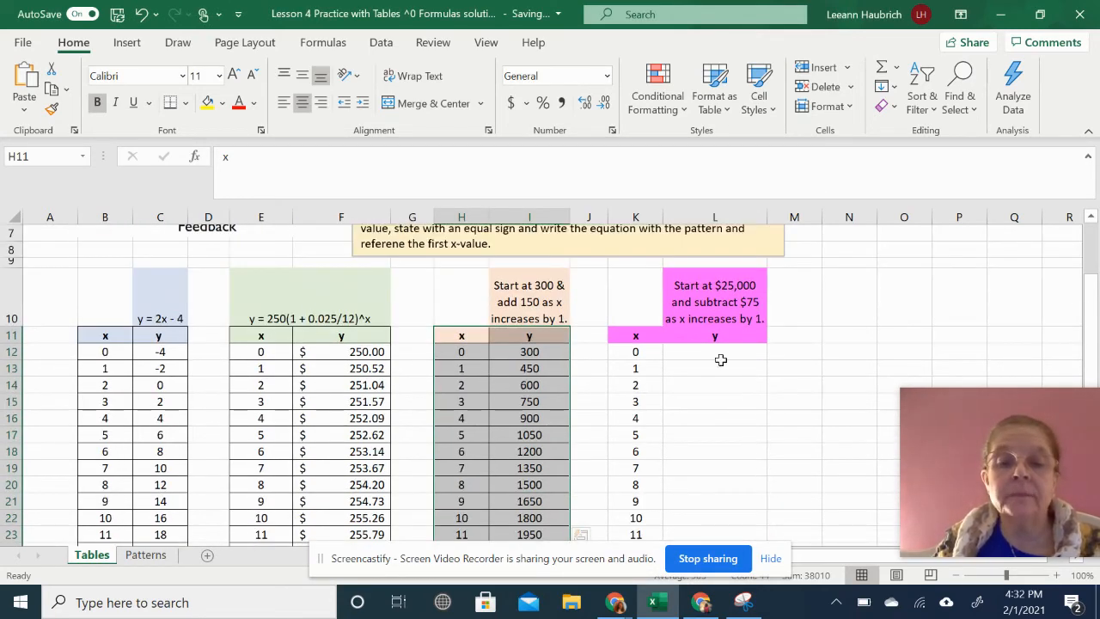
{"action": "left_click", "coordinate": [721, 362]}
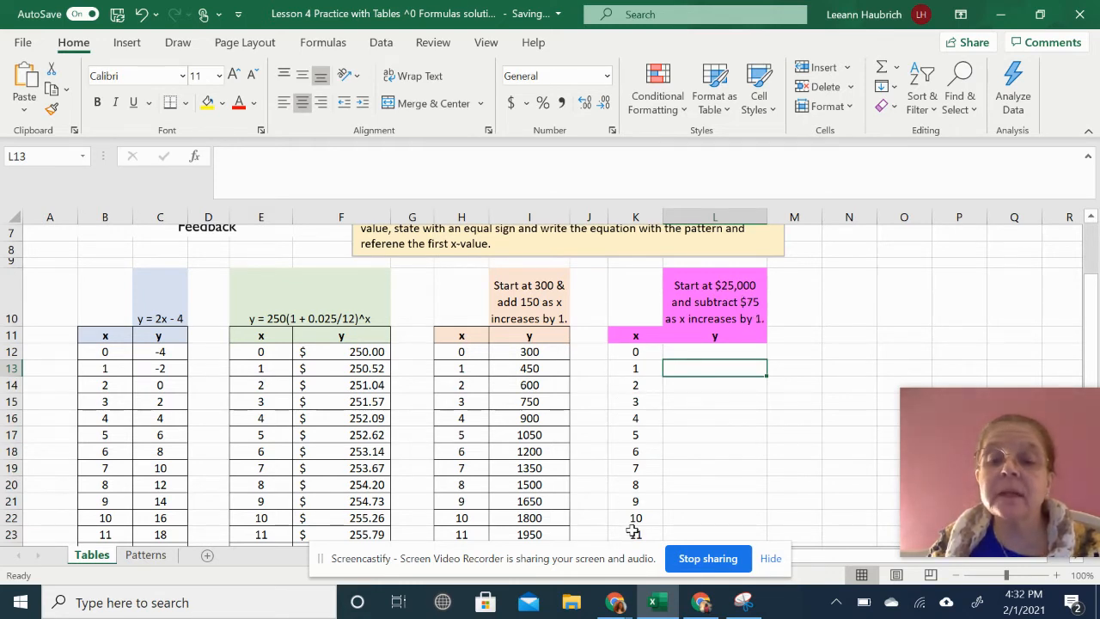
{"action": "left_click", "coordinate": [709, 352]}
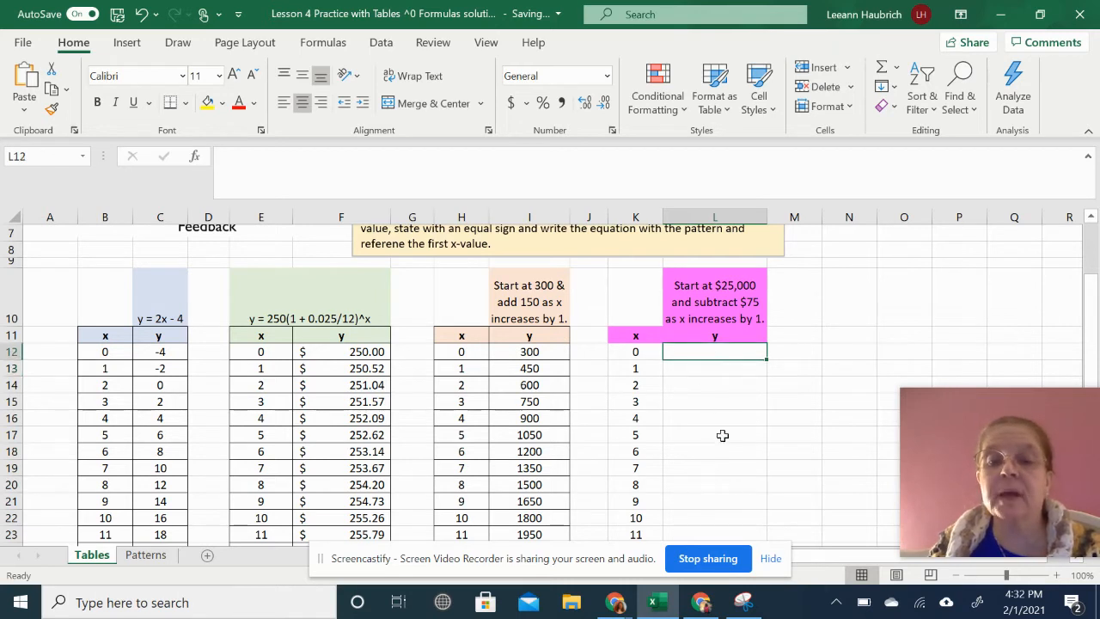
{"action": "type", "text": "="}
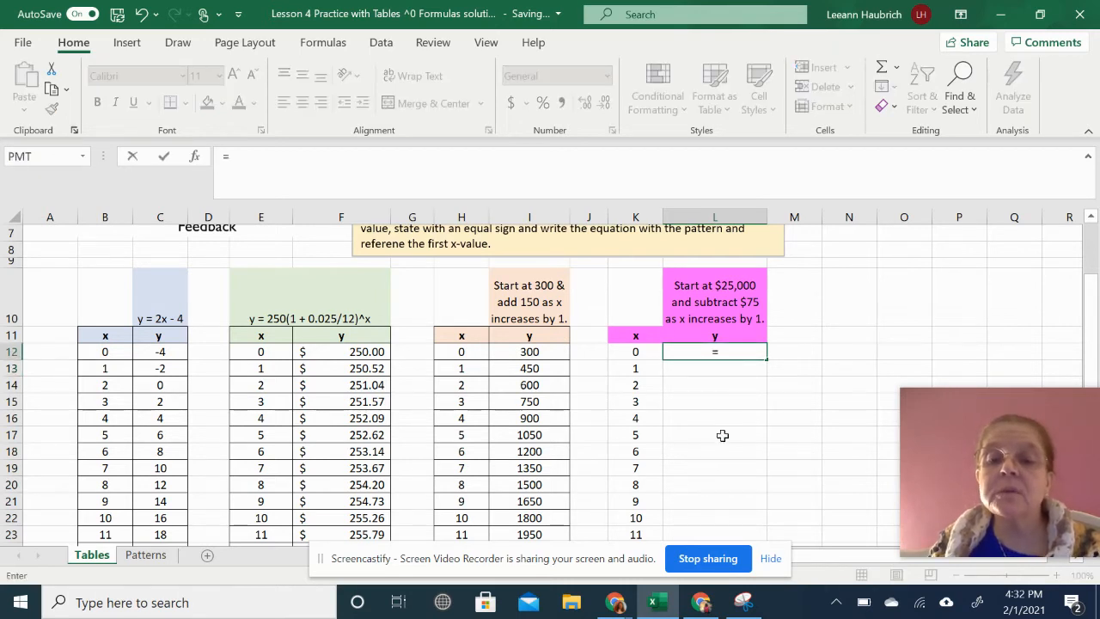
{"action": "type", "text": "250"}
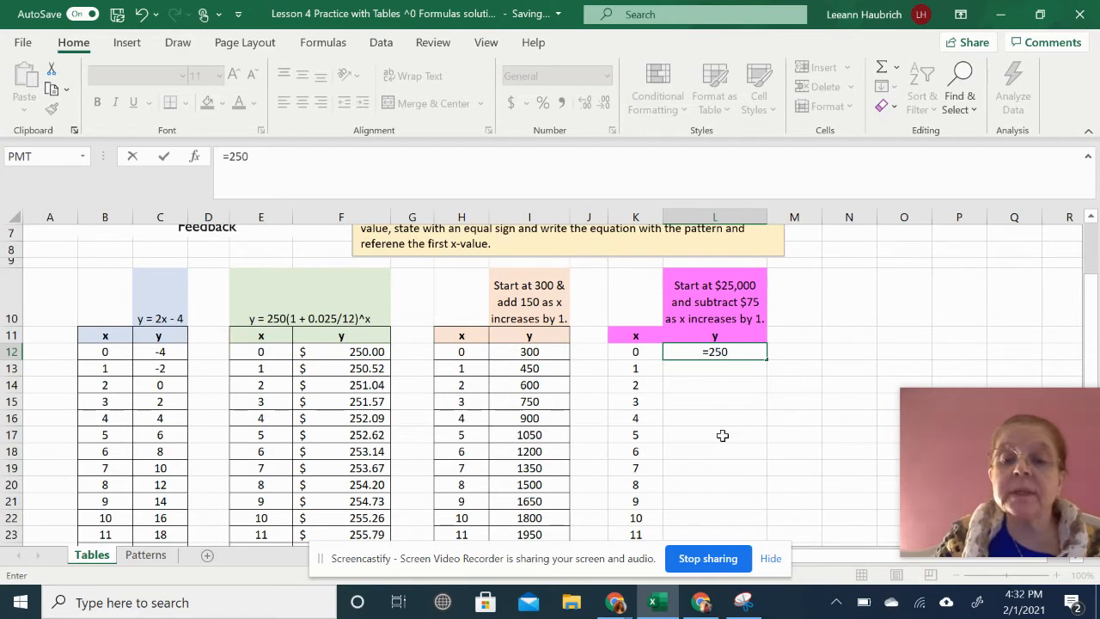
{"action": "type", "text": "00"}
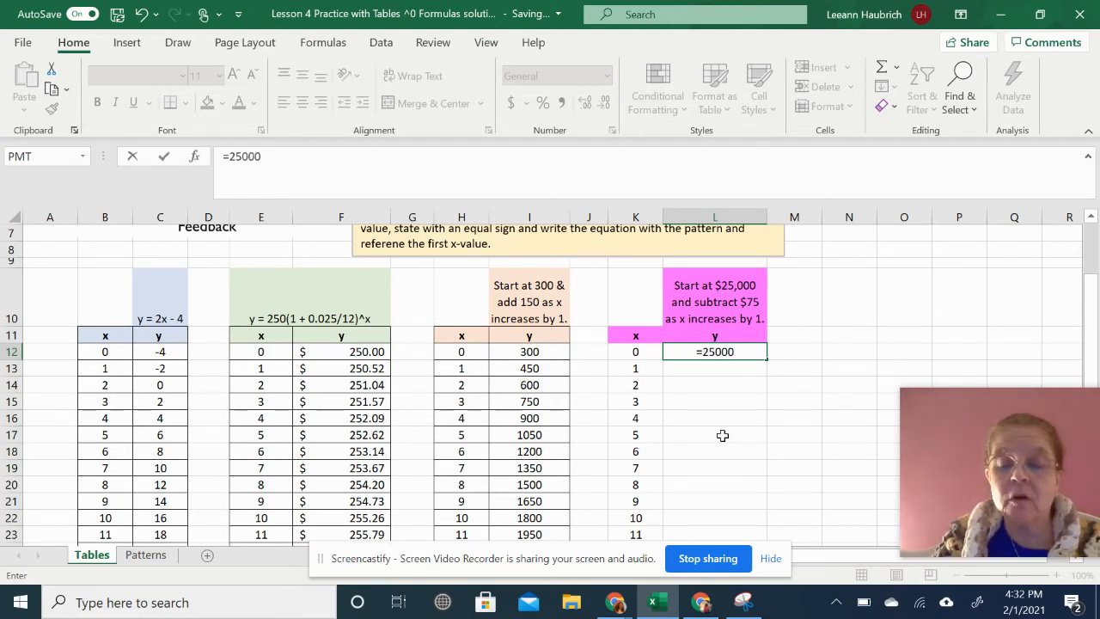
{"action": "type", "text": "-"}
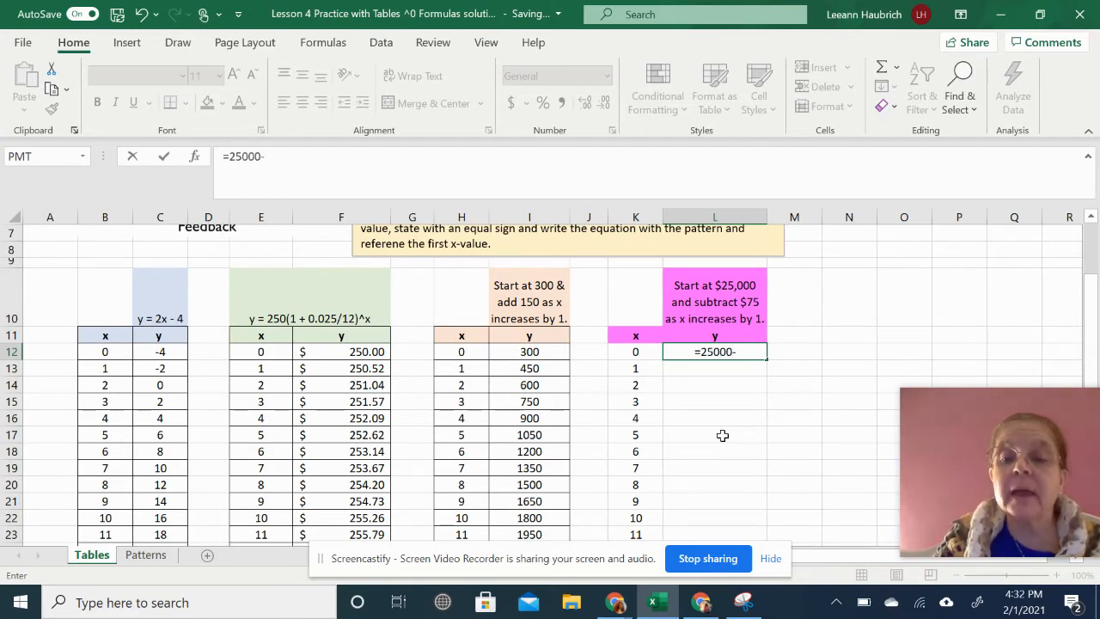
{"action": "type", "text": "75"}
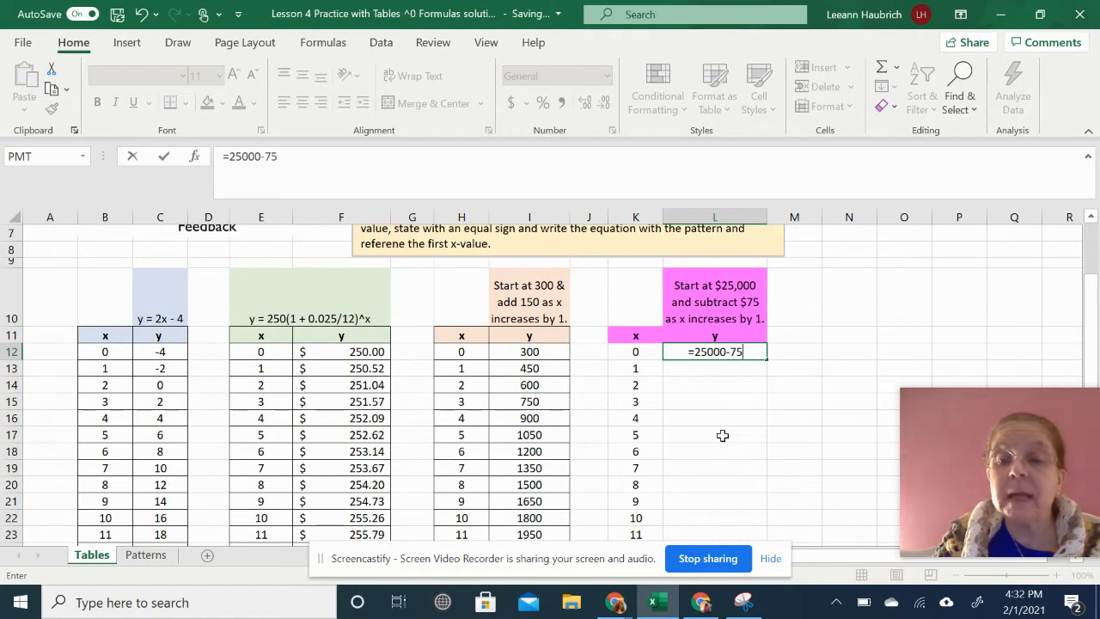
{"action": "left_click", "coordinate": [722, 436]}
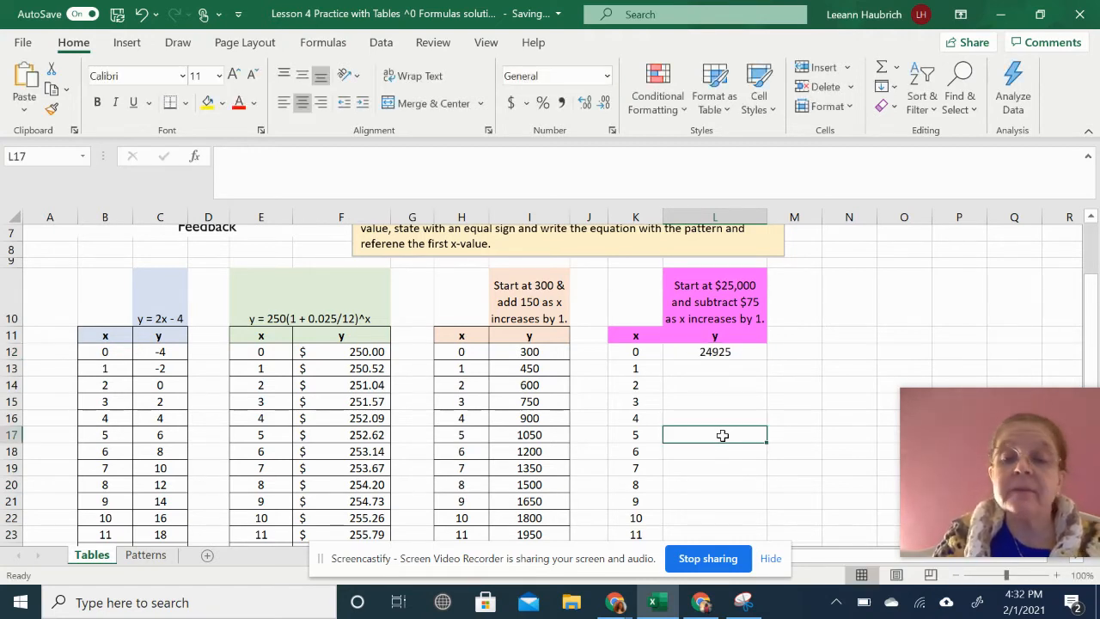
Step: Extend the L12 formula to =25000-75*K12 so the subtracted amount depends on the x-value
{"action": "left_click", "coordinate": [734, 353]}
{"action": "double_click", "coordinate": [733, 354]}
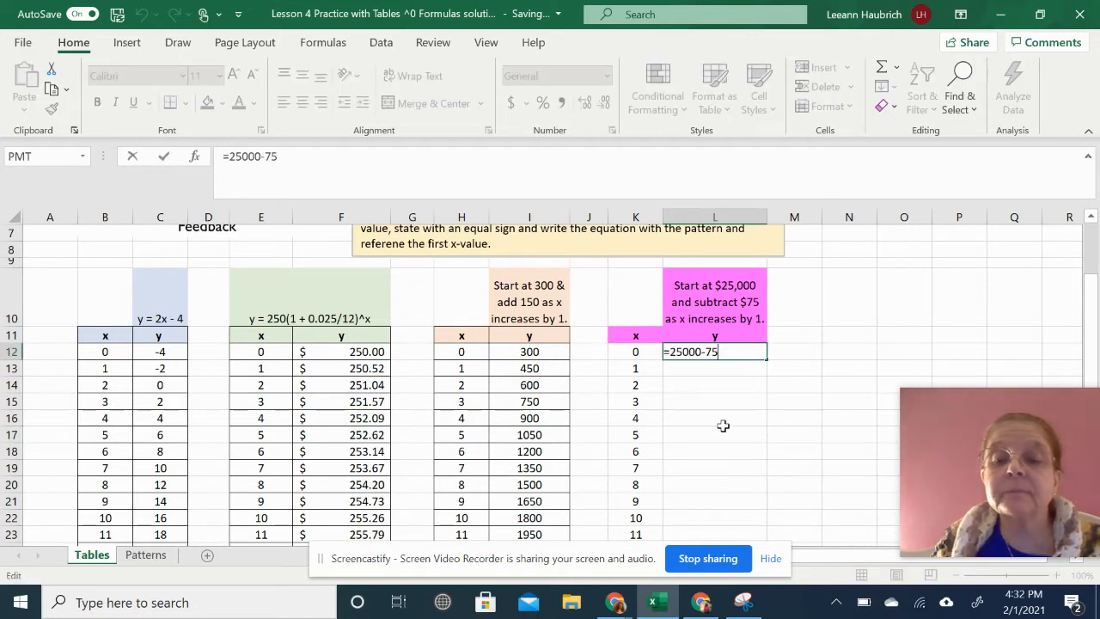
{"action": "type", "text": "*"}
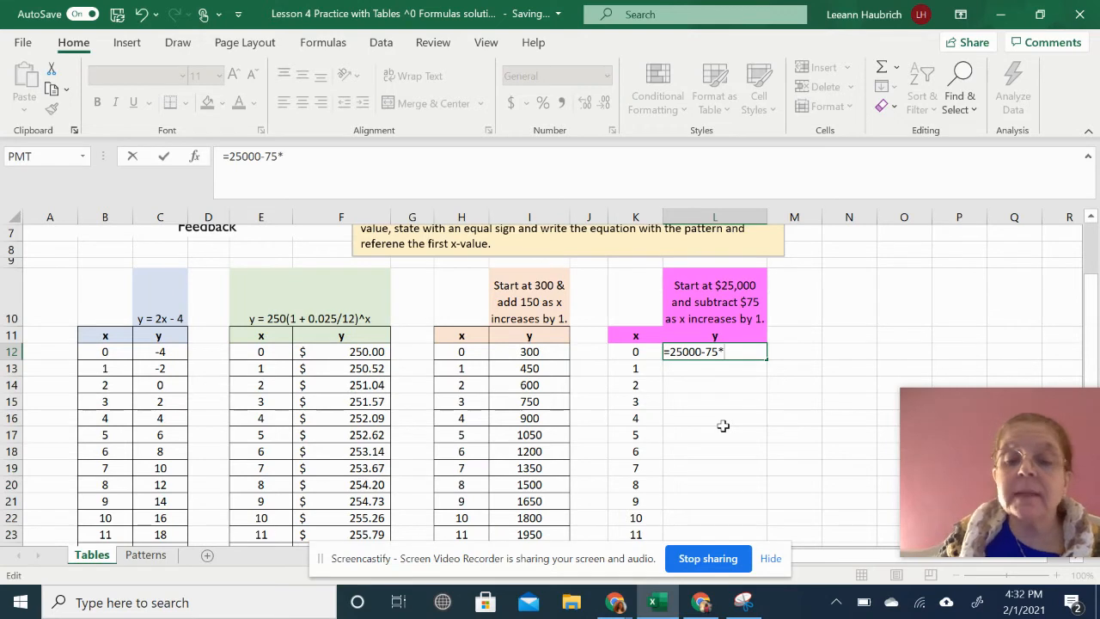
{"action": "left_click", "coordinate": [636, 354]}
{"action": "key", "text": "Return"}
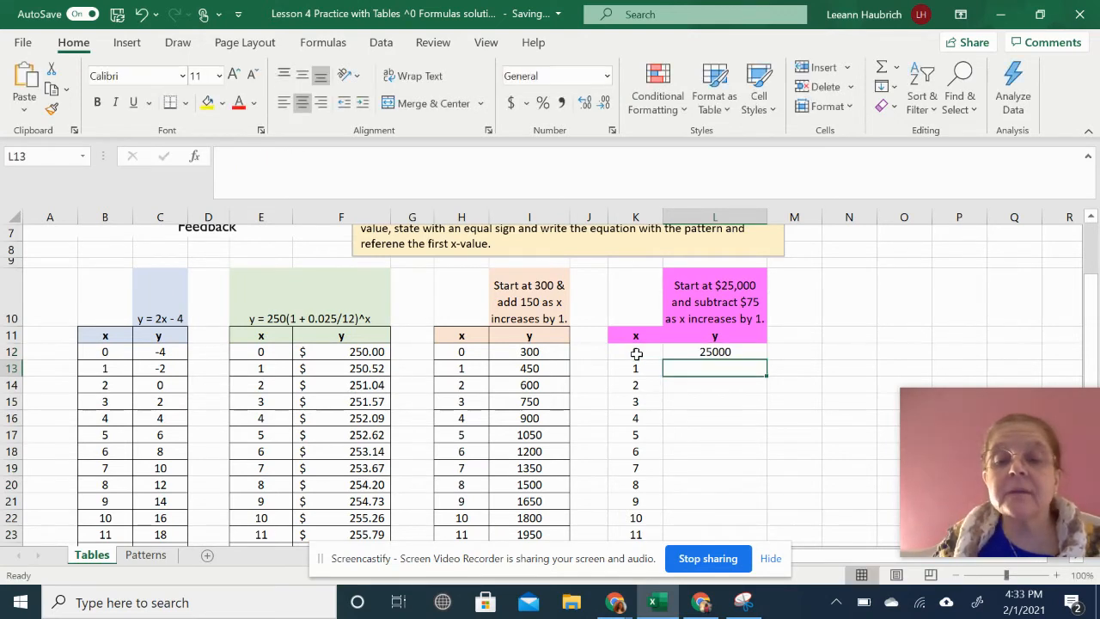
Step: Fill the L12 formula down through L32 to calculate the remaining y-values of the start-at-$25,000 table
{"action": "left_click", "coordinate": [749, 351]}
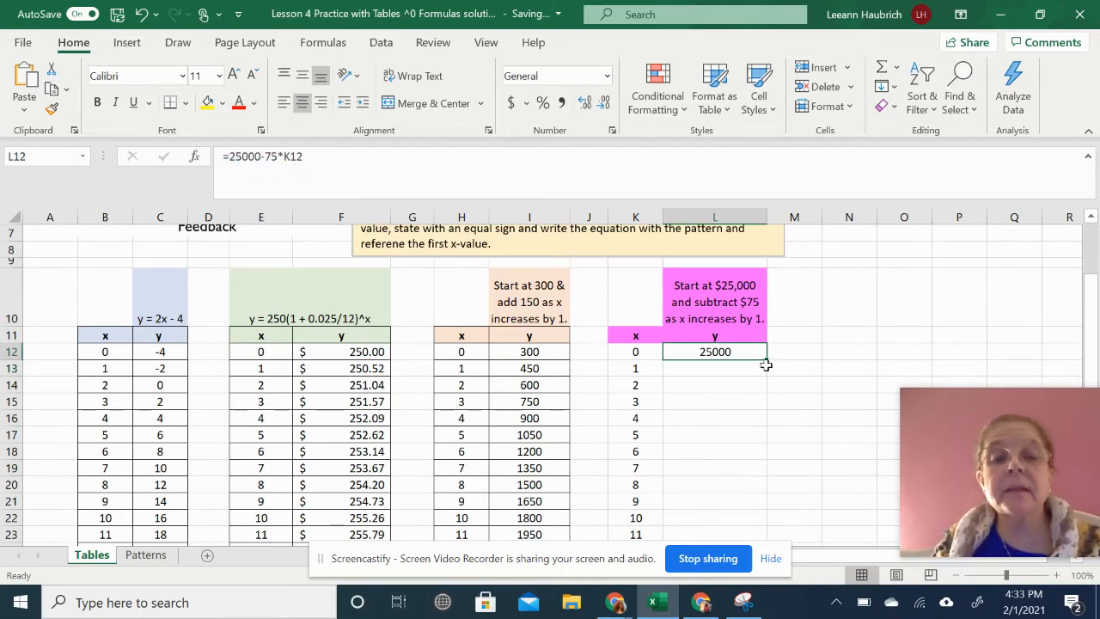
{"action": "left_click_drag", "start_coordinate": [766, 363], "coordinate": [742, 516]}
{"action": "left_click", "coordinate": [790, 474]}
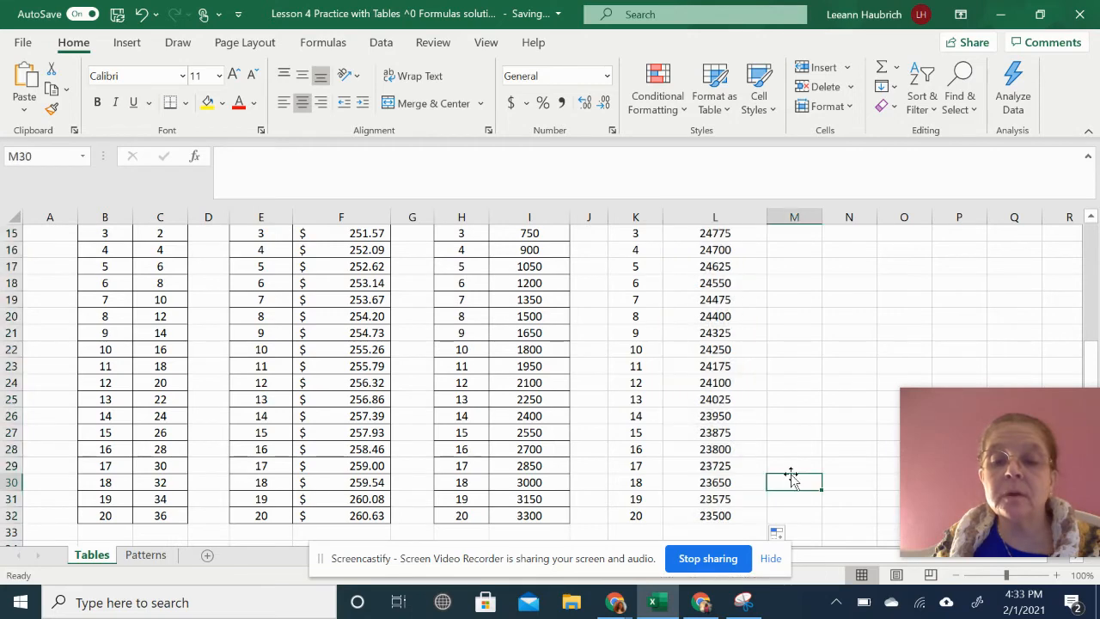
Step: Format the y-values in L12:L32 with the dollar Accounting number format
{"action": "scroll", "coordinate": [791, 473], "scroll_direction": "up", "scroll_amount": 3}
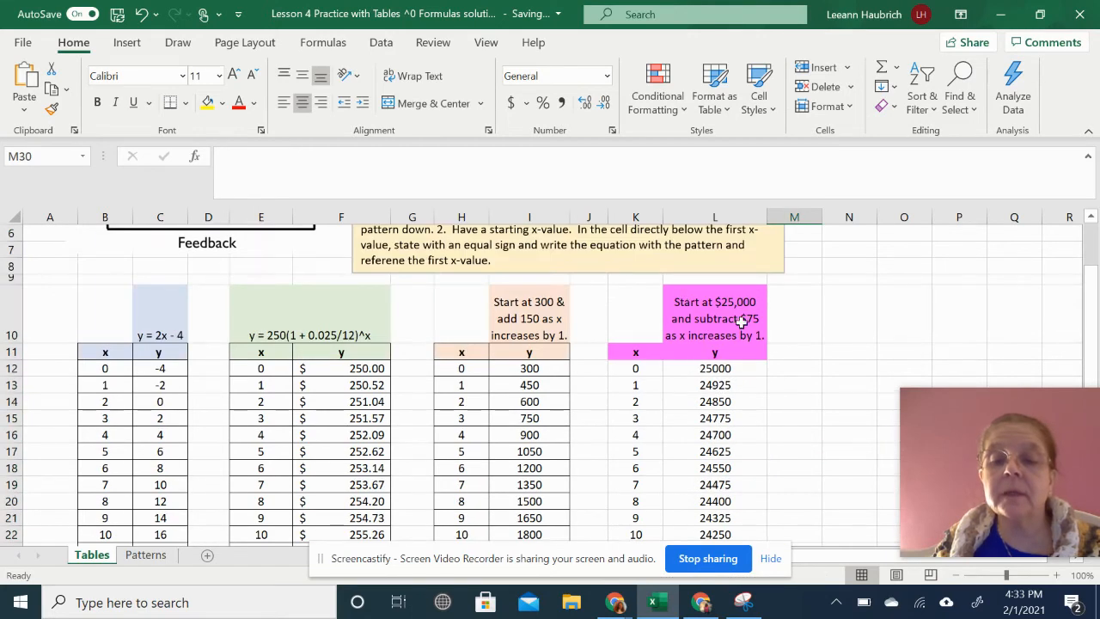
{"action": "left_click_drag", "start_coordinate": [701, 368], "coordinate": [720, 516]}
{"action": "left_click", "coordinate": [512, 103]}
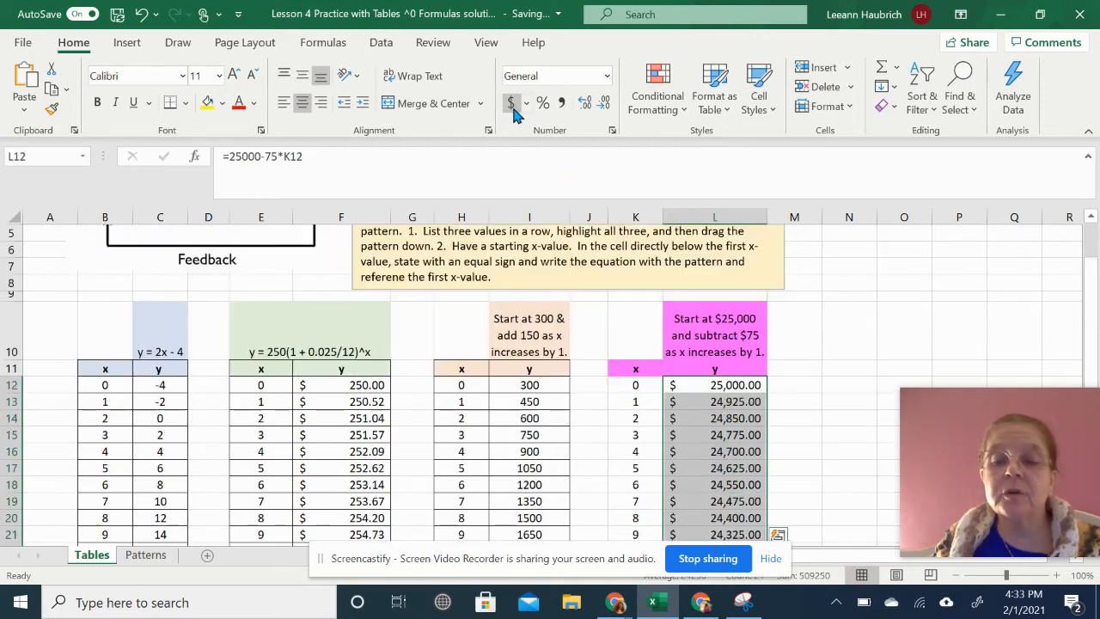
{"action": "left_click", "coordinate": [794, 429]}
{"action": "scroll", "coordinate": [795, 429], "scroll_direction": "down", "scroll_amount": 5}
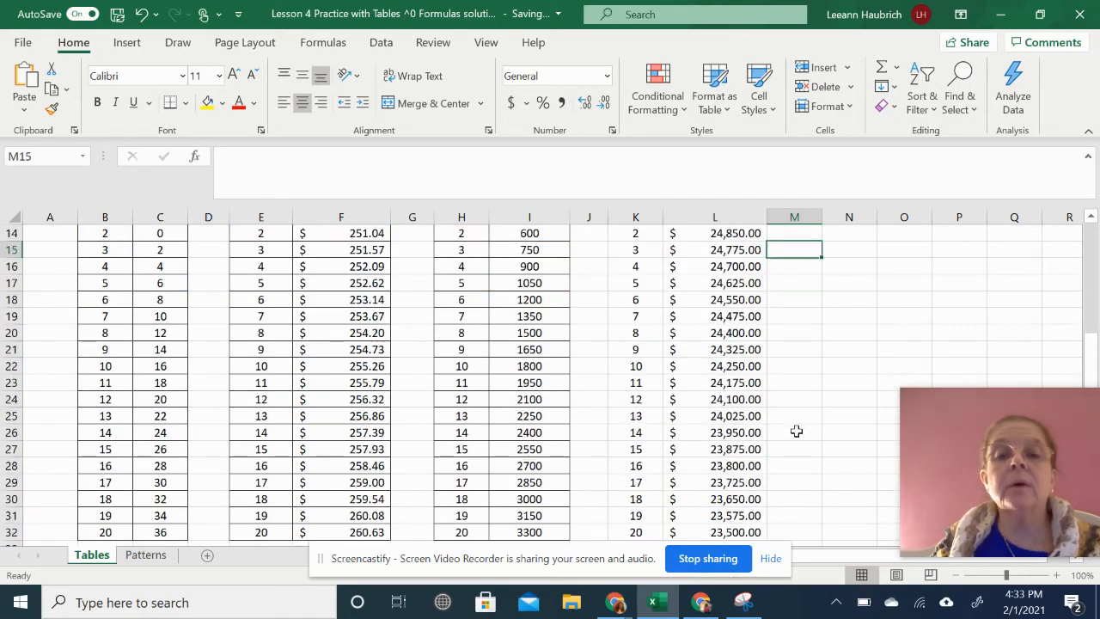
Step: Apply outline and inside borders to the start-at-$25,000 table in K11:L32
{"action": "scroll", "coordinate": [795, 429], "scroll_direction": "up", "scroll_amount": 5}
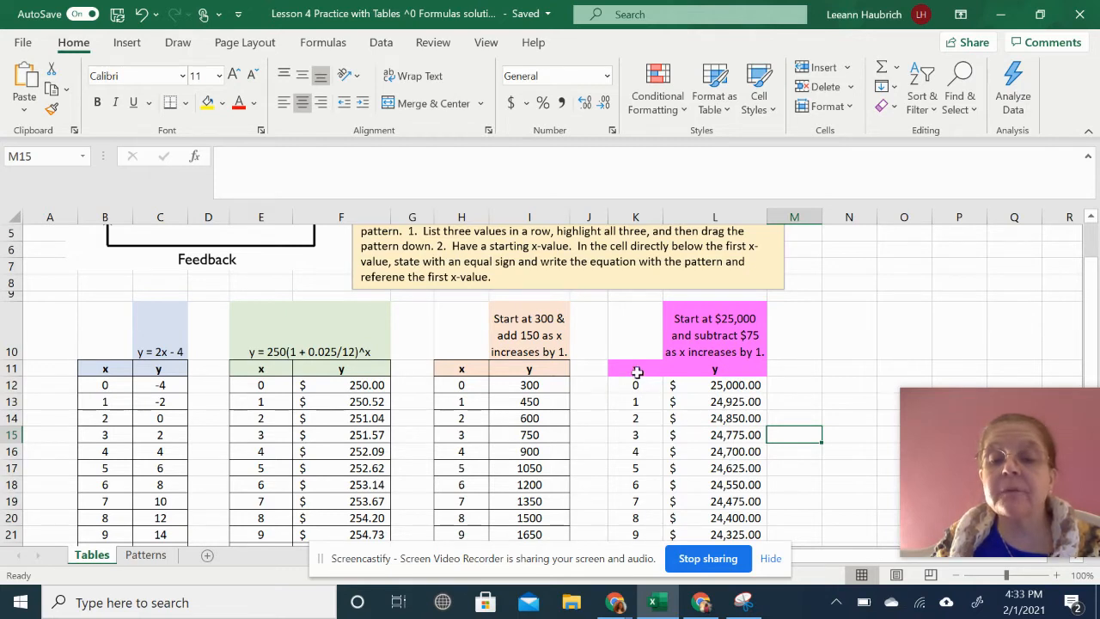
{"action": "left_click_drag", "start_coordinate": [636, 372], "coordinate": [724, 513]}
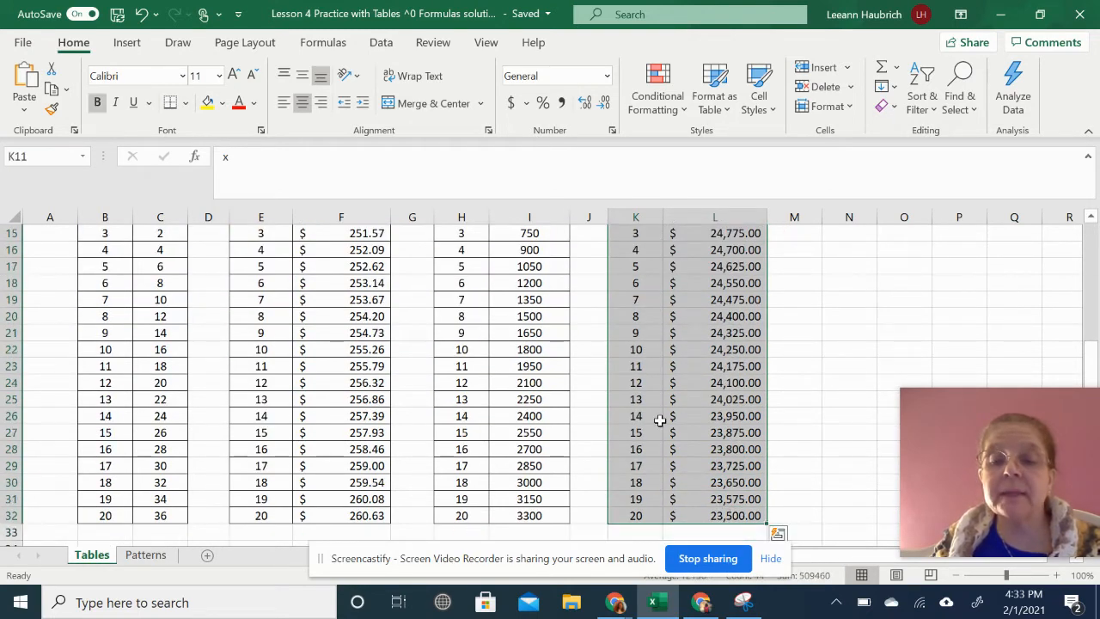
{"action": "right_click", "coordinate": [658, 417]}
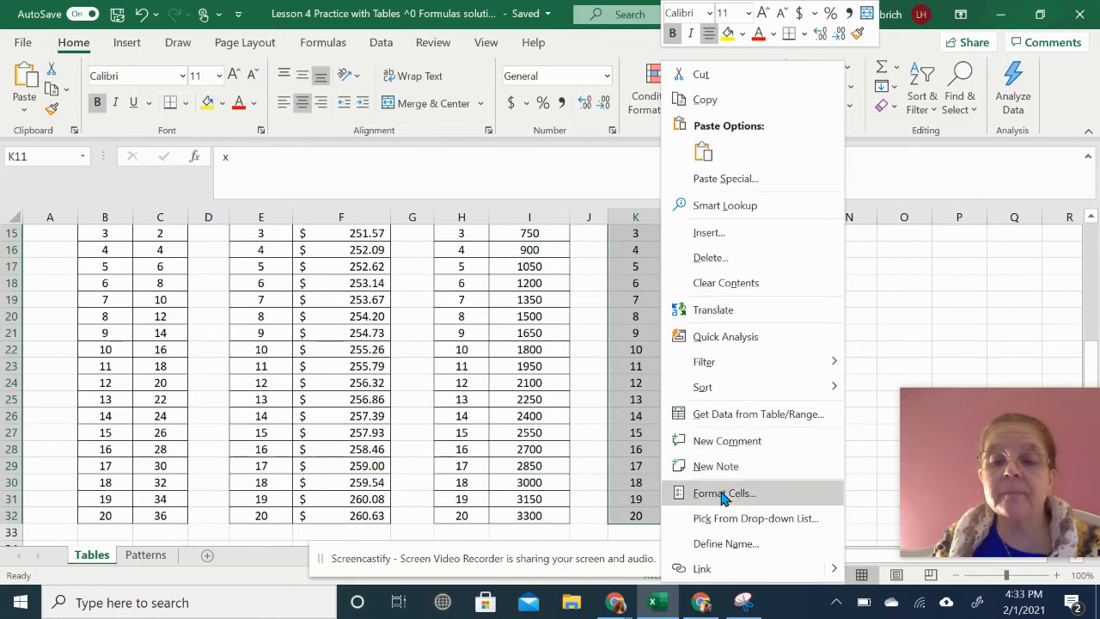
{"action": "left_click", "coordinate": [688, 492]}
{"action": "left_click", "coordinate": [755, 246]}
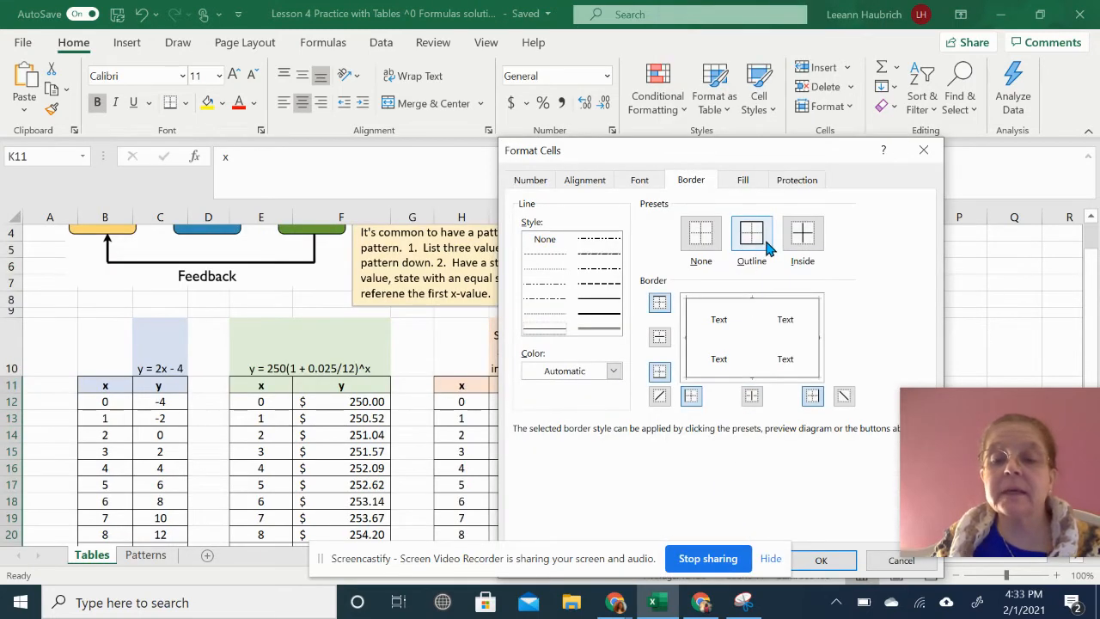
{"action": "left_click", "coordinate": [803, 242]}
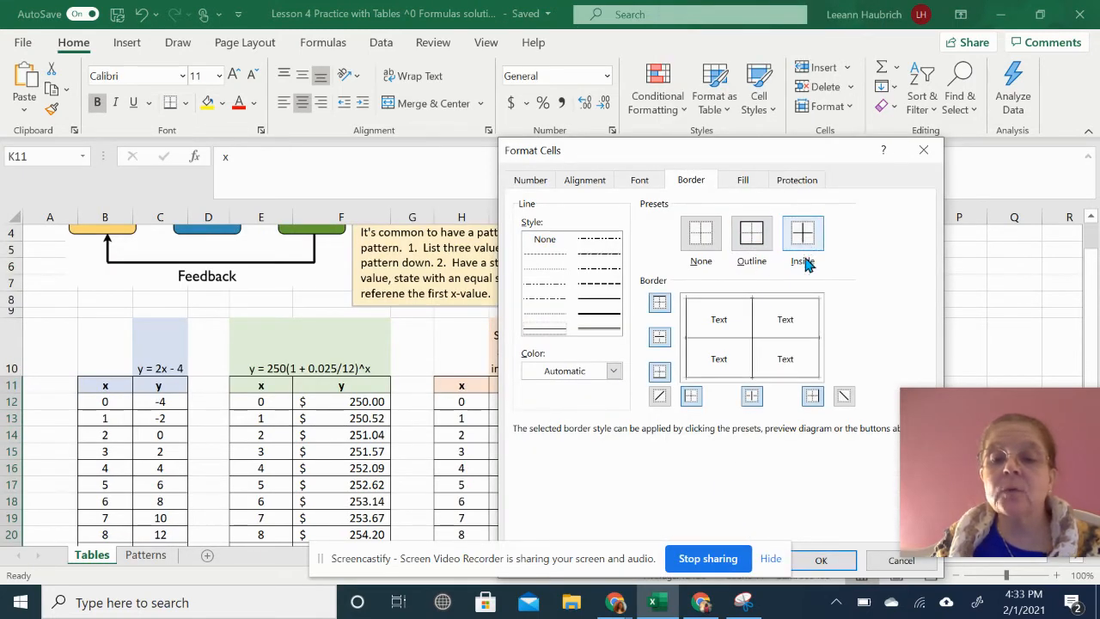
{"action": "left_click", "coordinate": [832, 559]}
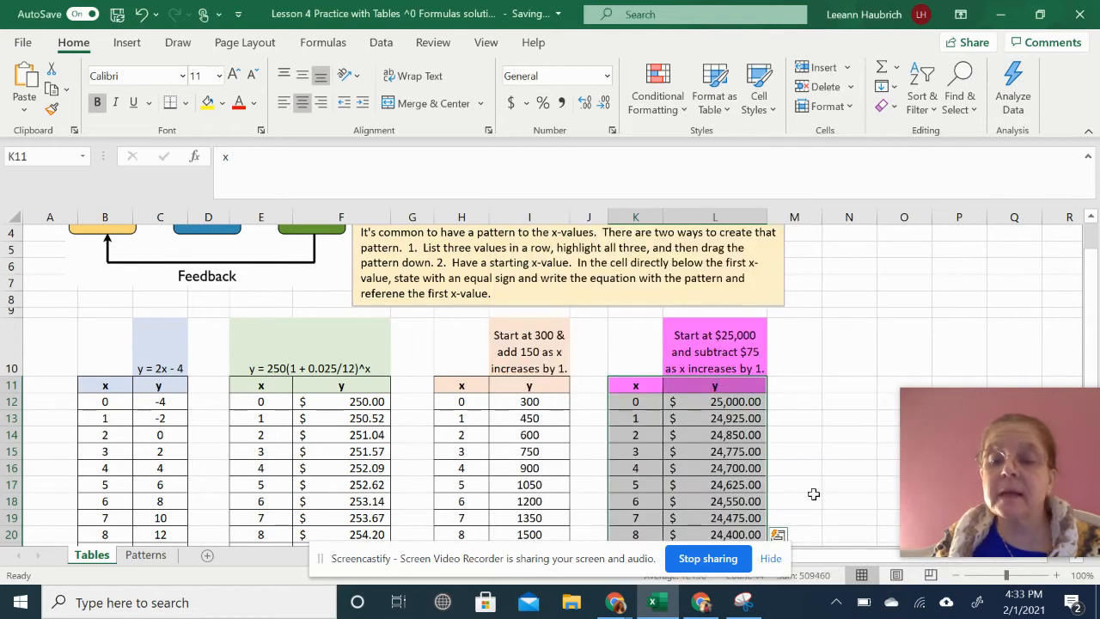
{"action": "scroll", "coordinate": [817, 490], "scroll_direction": "down", "scroll_amount": 1}
{"action": "left_click", "coordinate": [819, 484]}
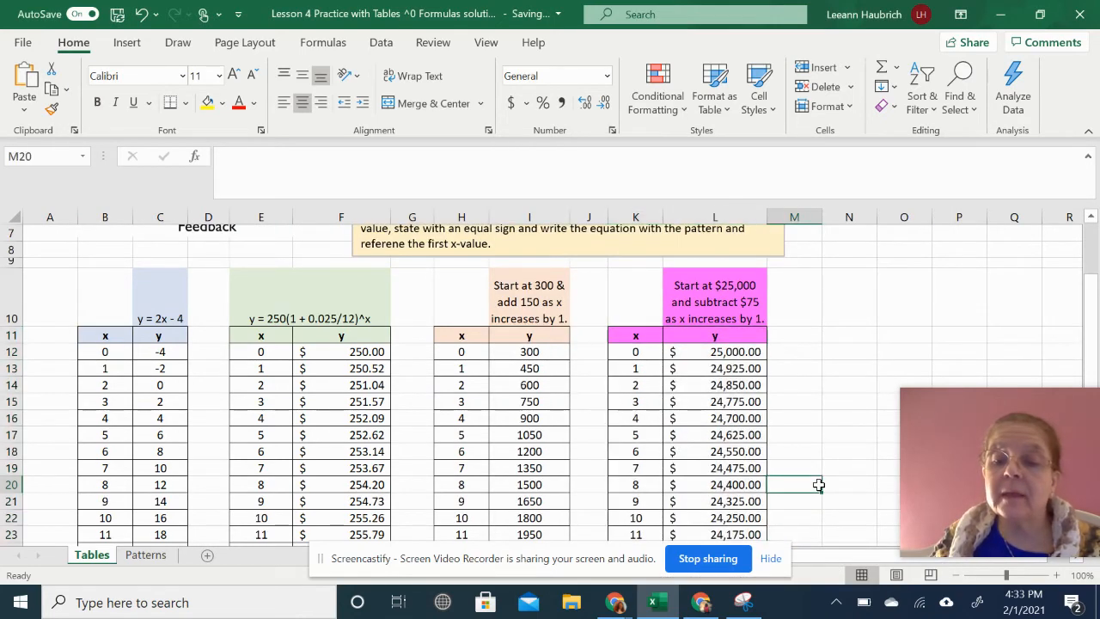
{"action": "scroll", "coordinate": [821, 481], "scroll_direction": "down", "scroll_amount": 6}
{"action": "scroll", "coordinate": [828, 455], "scroll_direction": "up", "scroll_amount": 8}
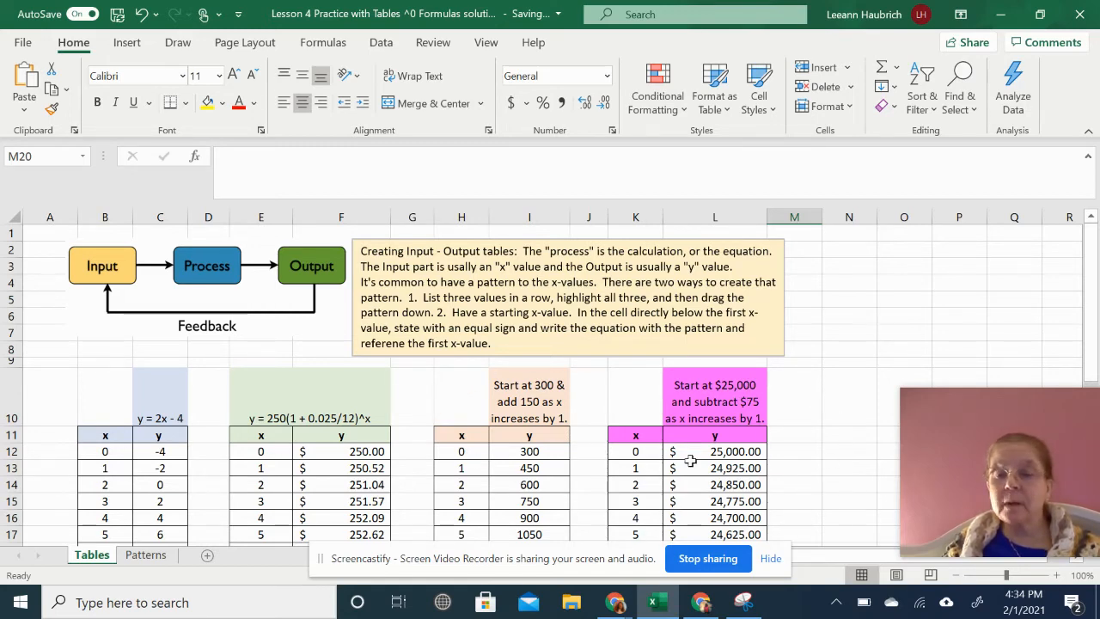
Step: Open the Patterns sheet and read the instruction boxes on identifying linear and exponential patterns
{"action": "left_click", "coordinate": [153, 557]}
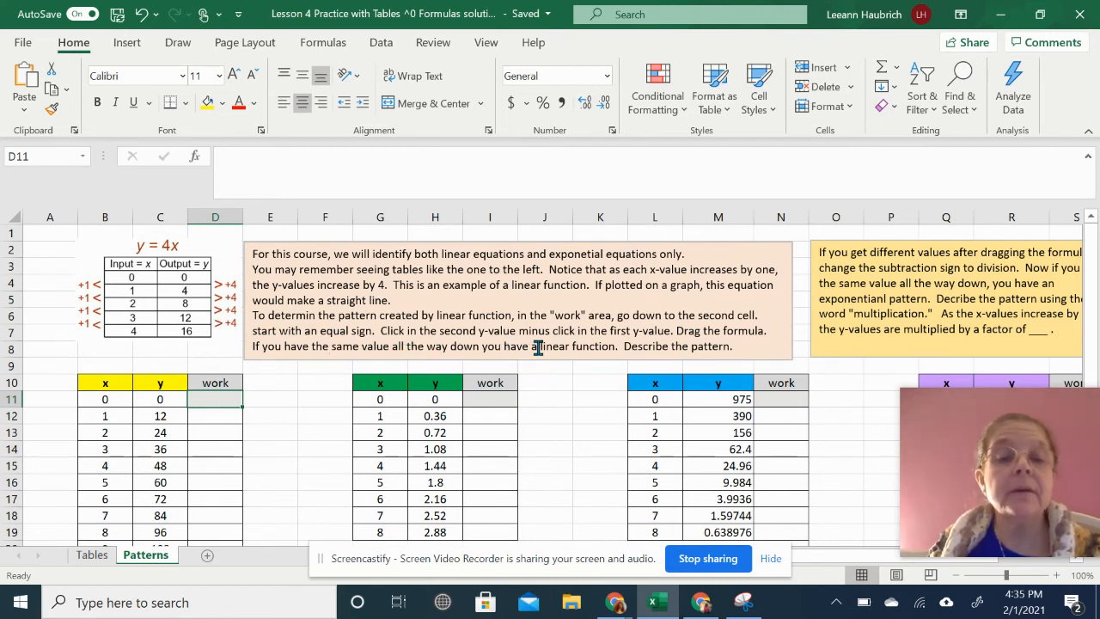
{"action": "left_click_drag", "start_coordinate": [538, 347], "coordinate": [607, 356]}
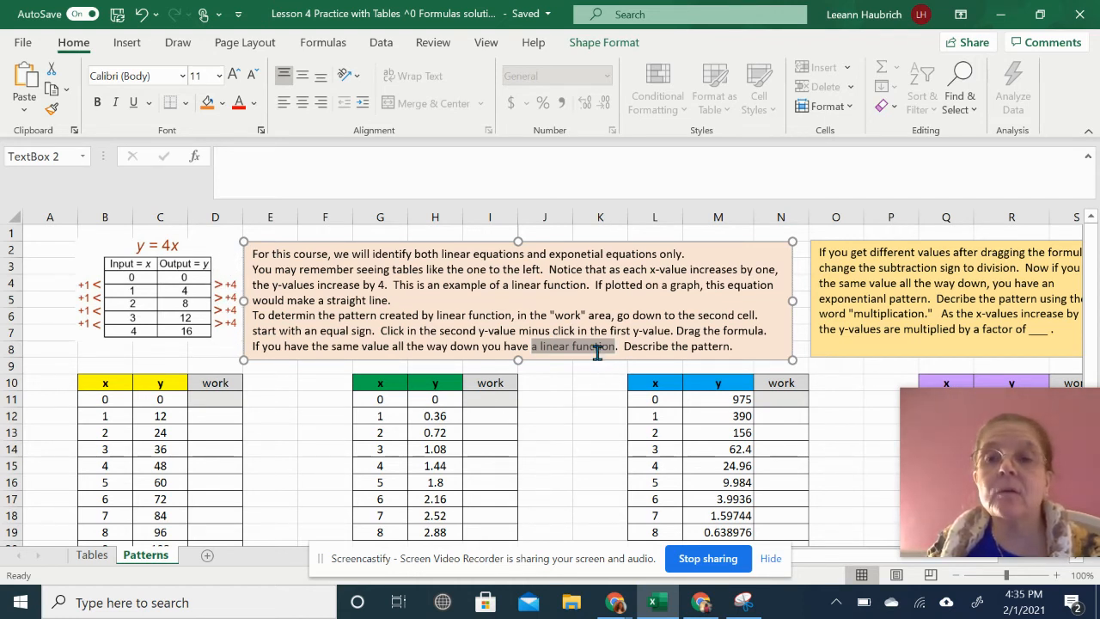
{"action": "left_click", "coordinate": [737, 348]}
{"action": "left_click", "coordinate": [599, 384]}
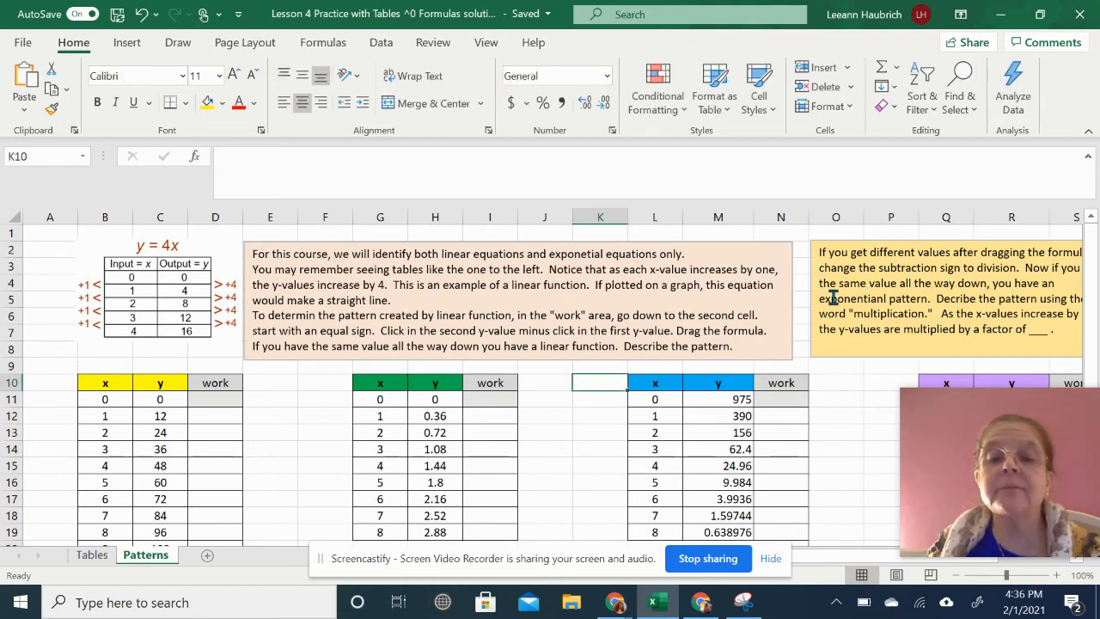
{"action": "left_click_drag", "start_coordinate": [838, 560], "coordinate": [869, 560]}
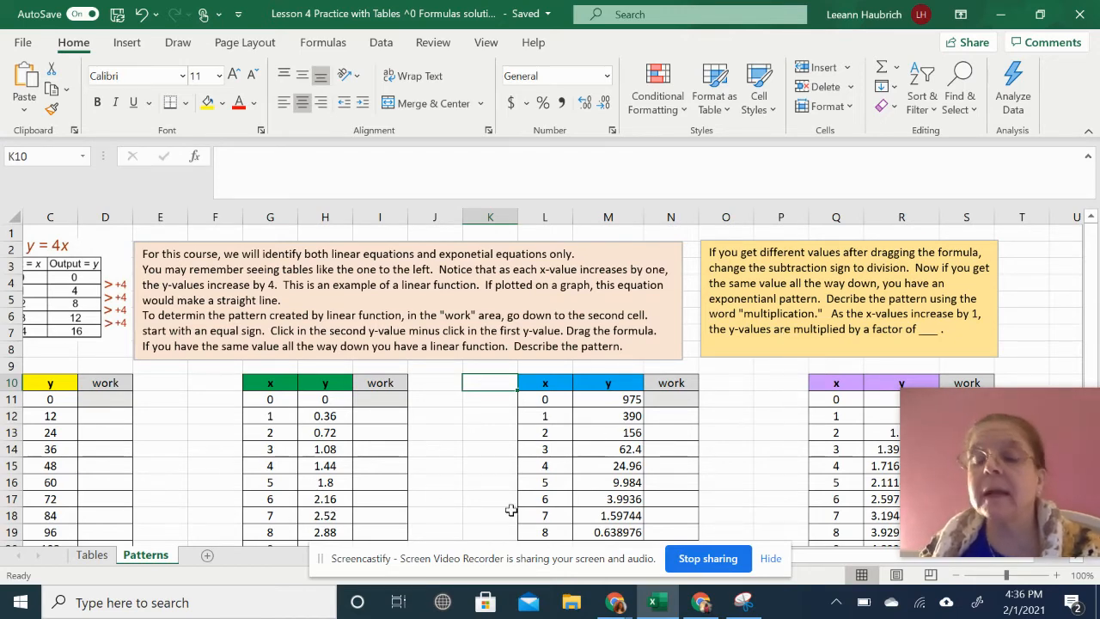
{"action": "left_click_drag", "start_coordinate": [854, 562], "coordinate": [713, 563]}
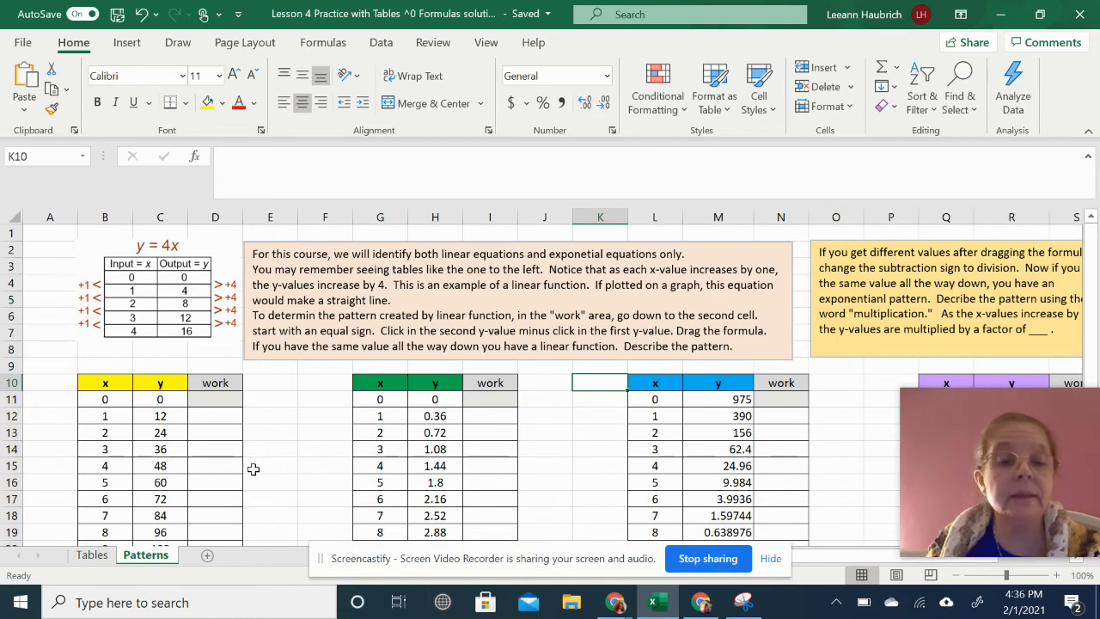
Step: In the yellow table's work column, enter =C12-C11 in D12 to subtract the first y-value from the second
{"action": "scroll", "coordinate": [254, 467], "scroll_direction": "down", "scroll_amount": 1}
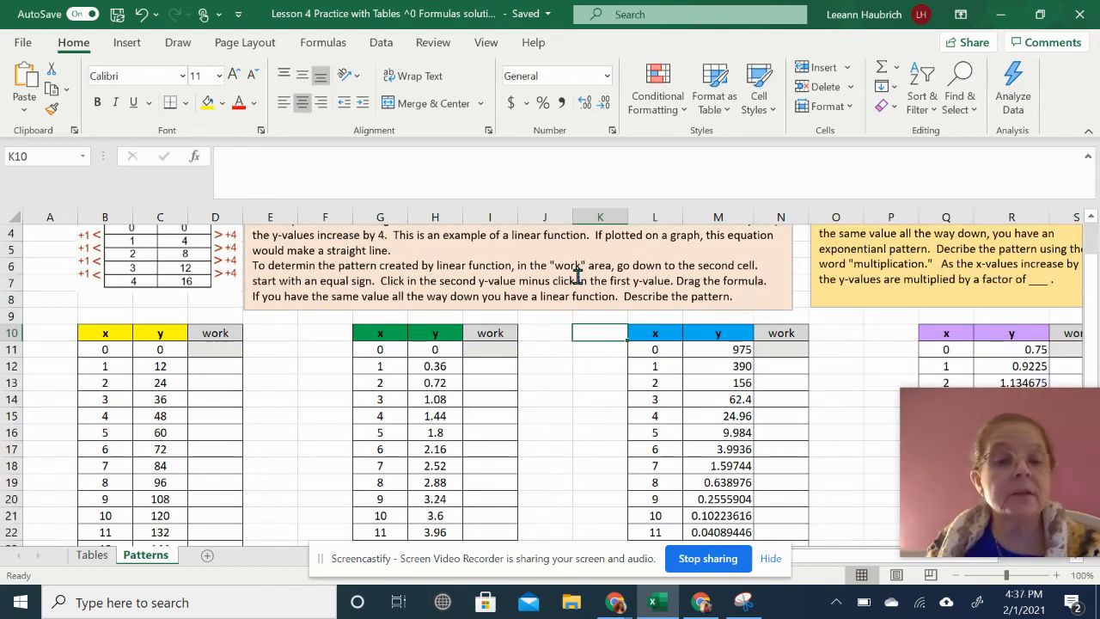
{"action": "left_click", "coordinate": [215, 370]}
{"action": "type", "text": "="}
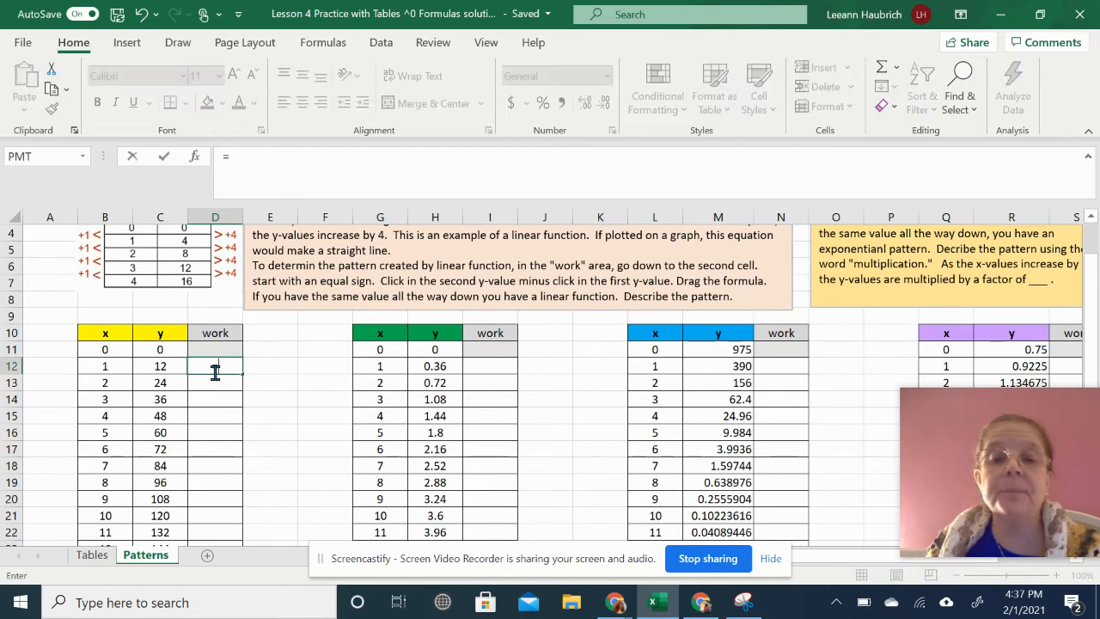
{"action": "left_click", "coordinate": [162, 367]}
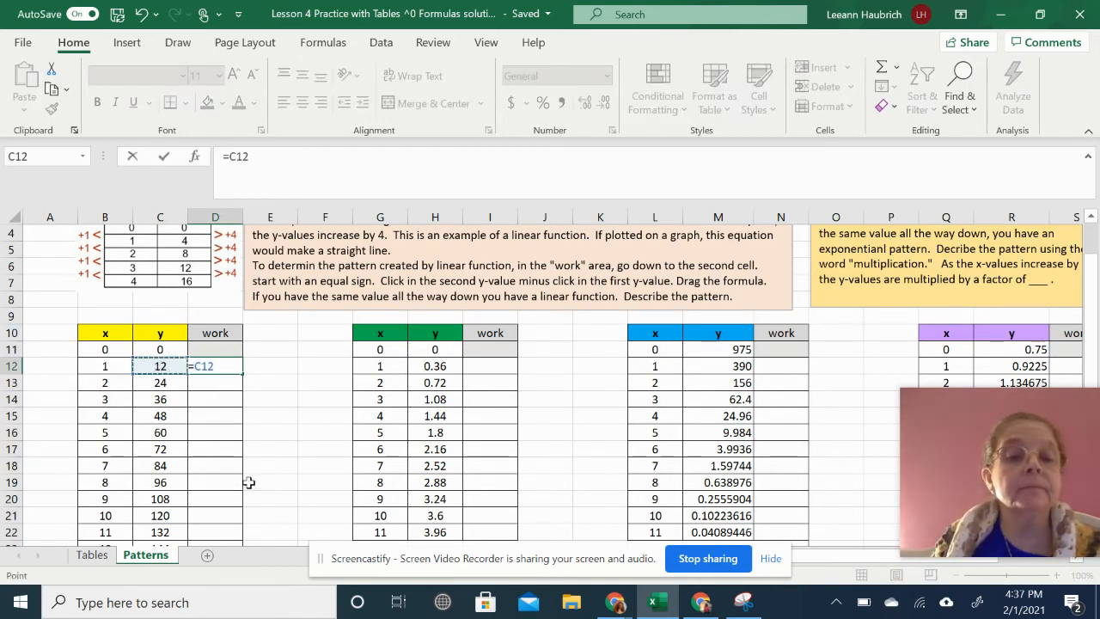
{"action": "type", "text": "-"}
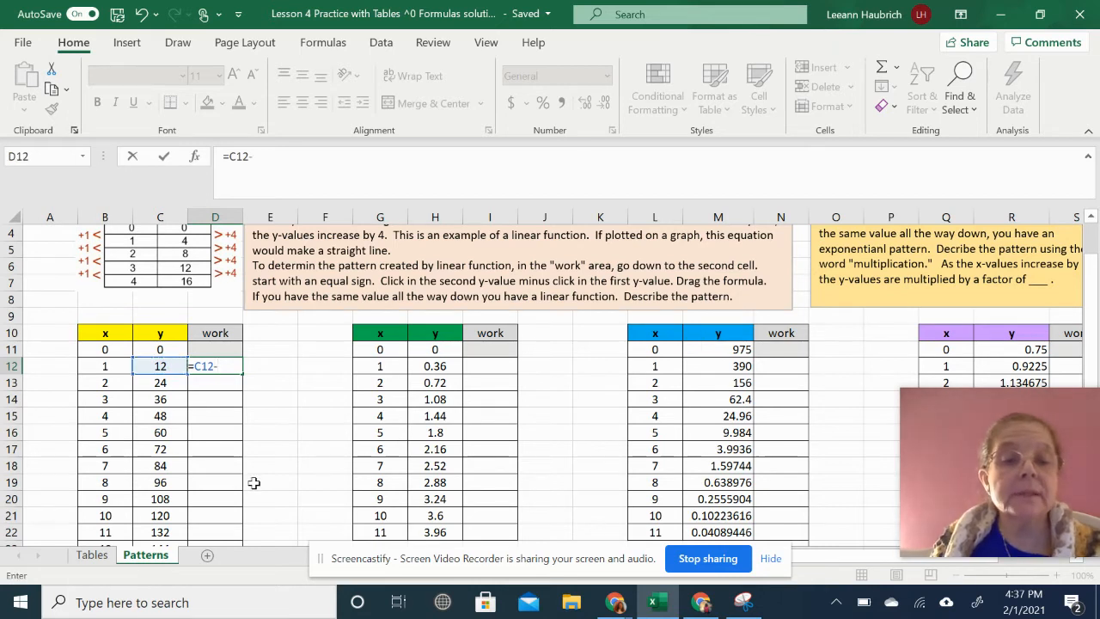
{"action": "left_click", "coordinate": [160, 349]}
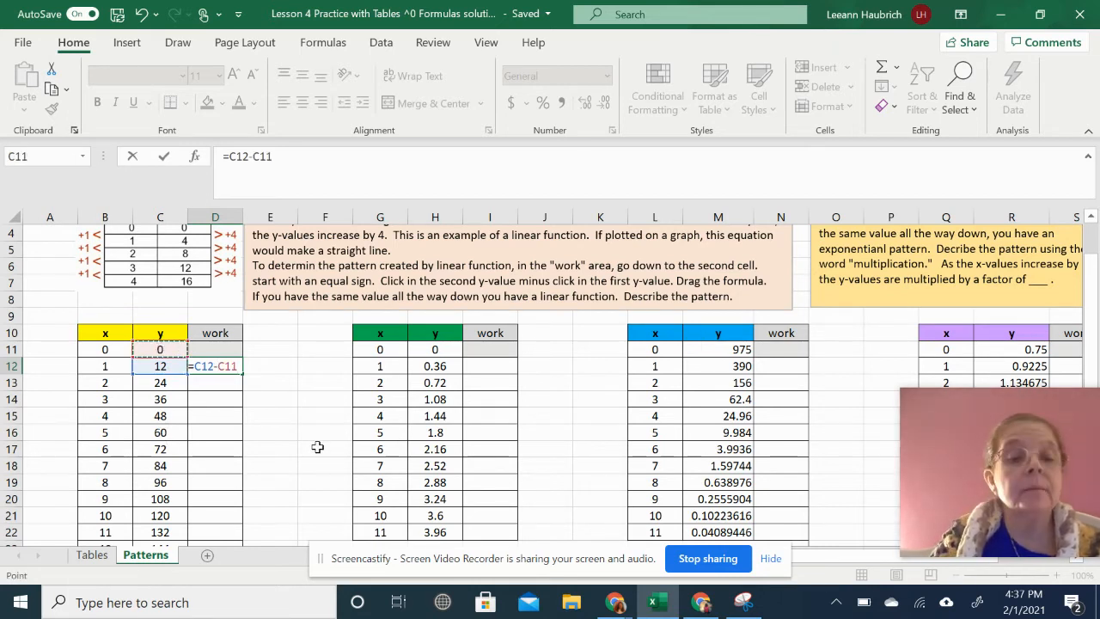
{"action": "key", "text": "Return"}
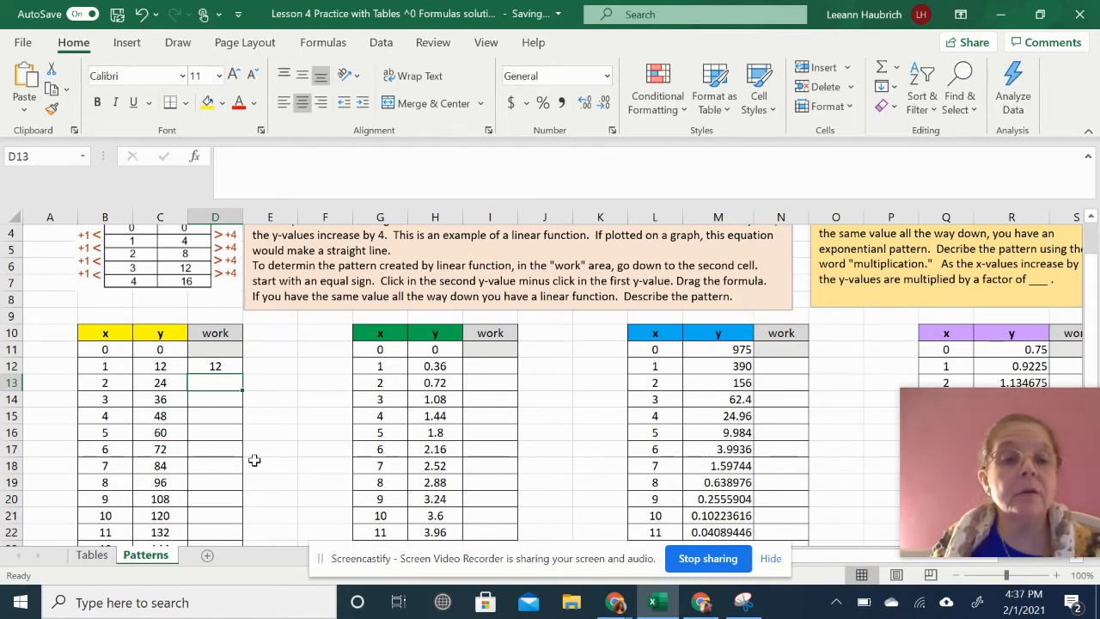
Step: Fill the D12 difference formula down the yellow table's work column to its last row
{"action": "left_click", "coordinate": [223, 367]}
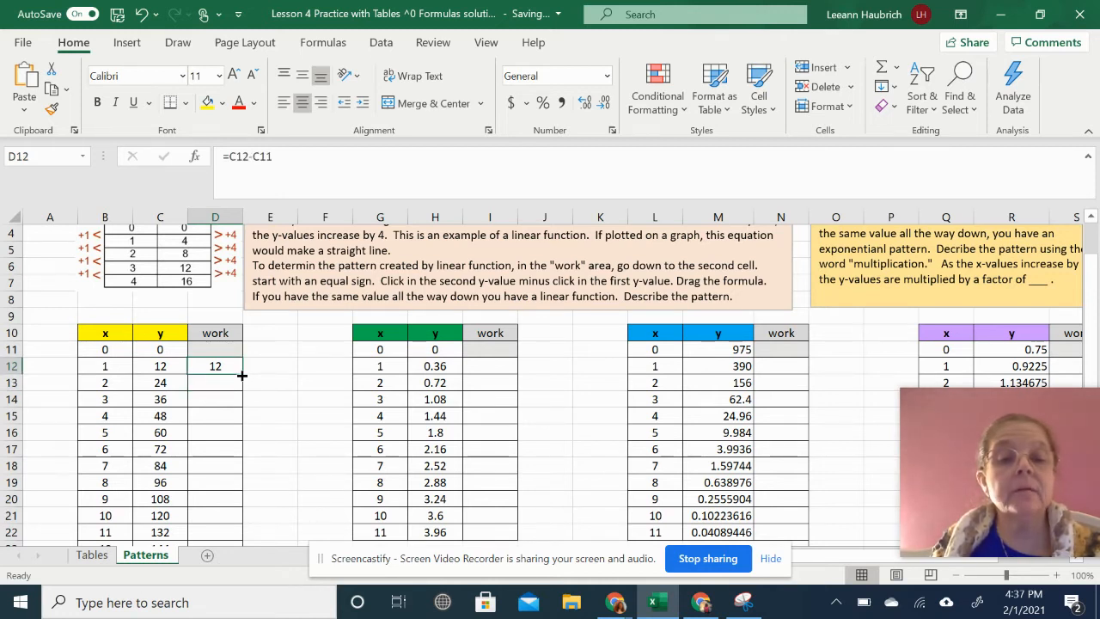
{"action": "left_click_drag", "start_coordinate": [241, 375], "coordinate": [244, 521]}
{"action": "scroll", "coordinate": [258, 499], "scroll_direction": "up", "scroll_amount": 2}
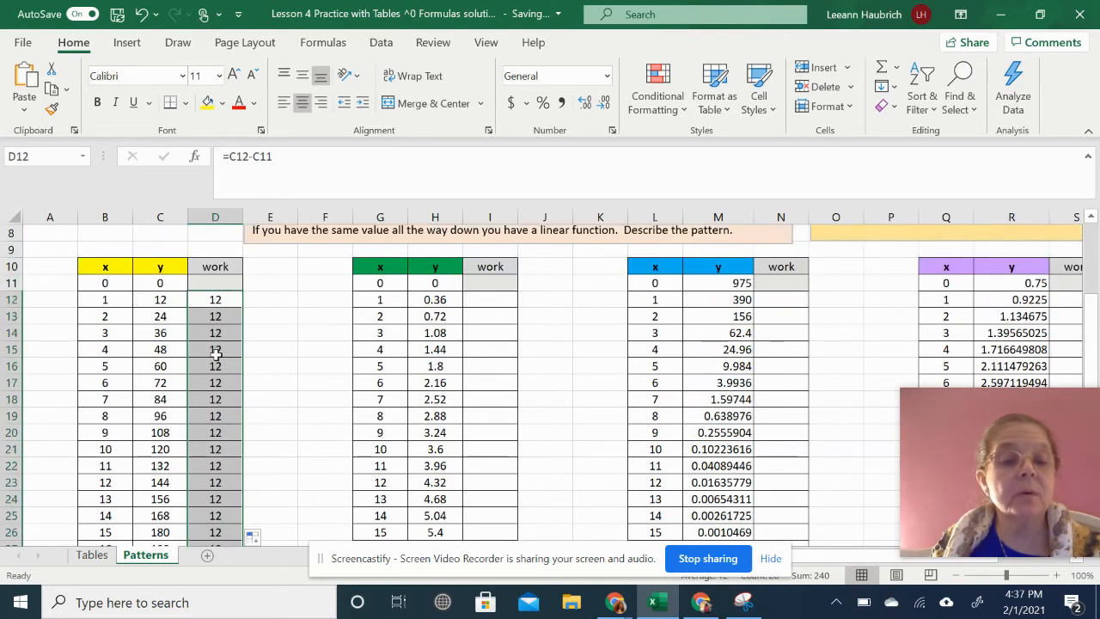
{"action": "left_click", "coordinate": [275, 449]}
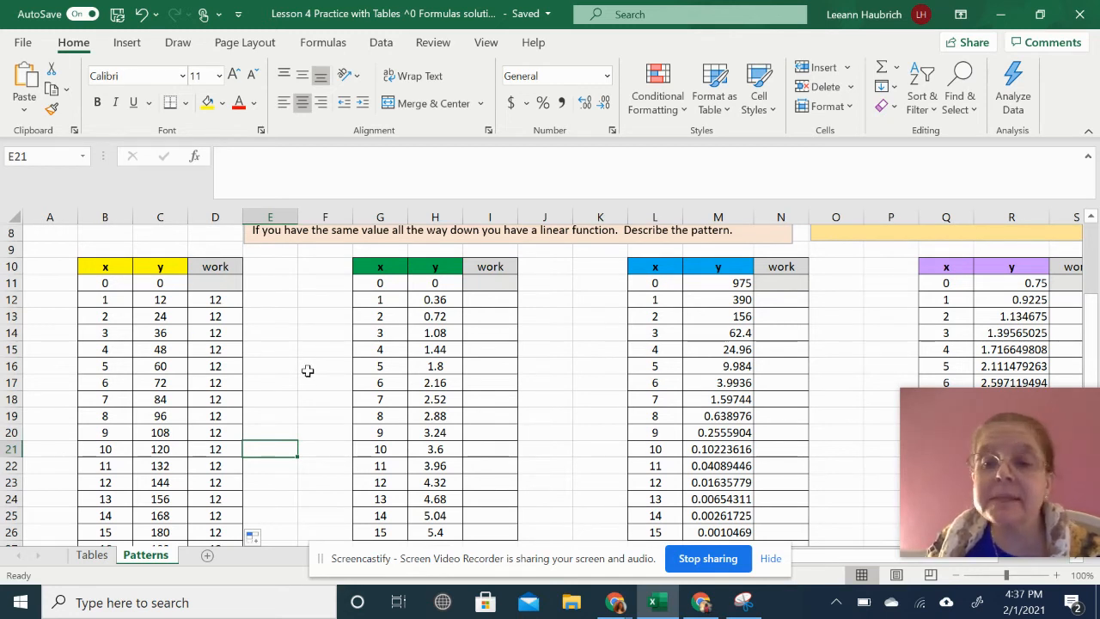
Step: Insert a text box beside the yellow table's work column, covering about E10 to F19
{"action": "left_click", "coordinate": [216, 299]}
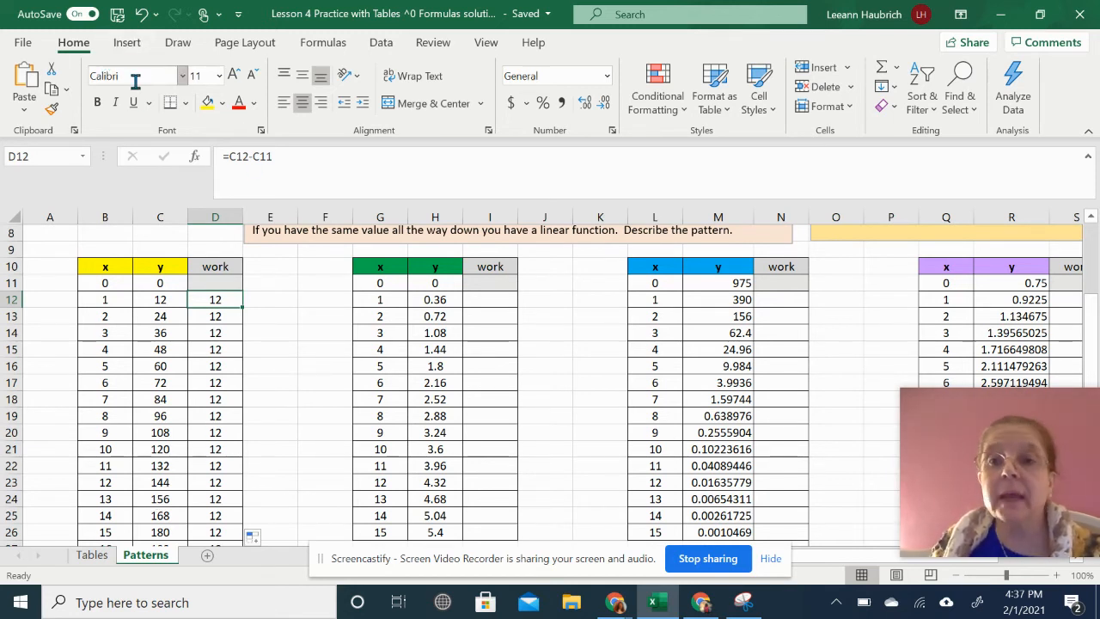
{"action": "left_click", "coordinate": [127, 47]}
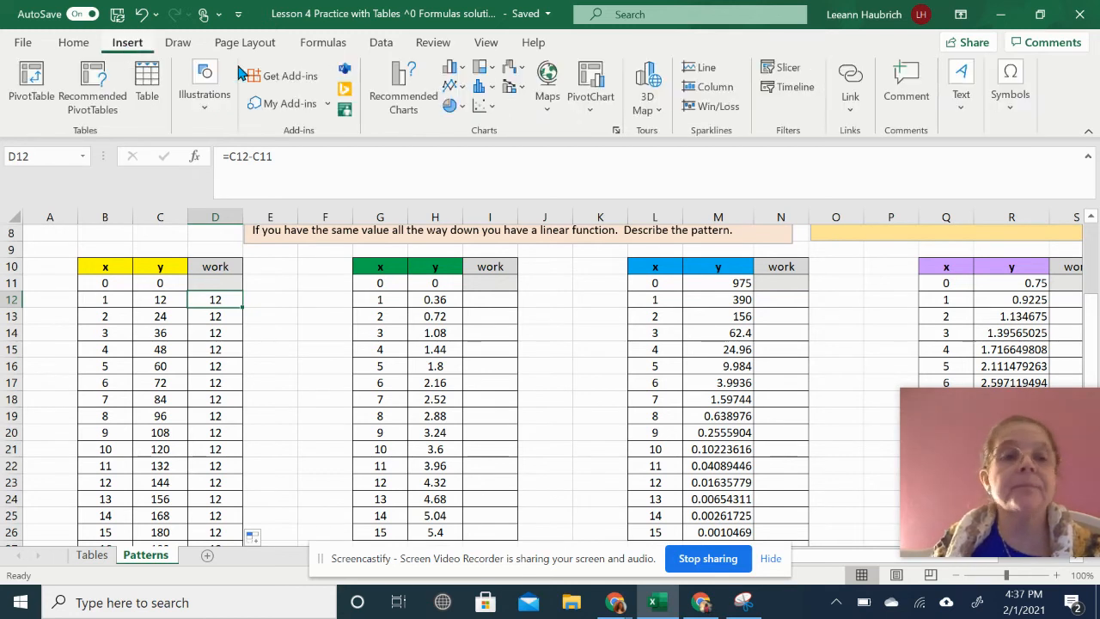
{"action": "left_click", "coordinate": [960, 107]}
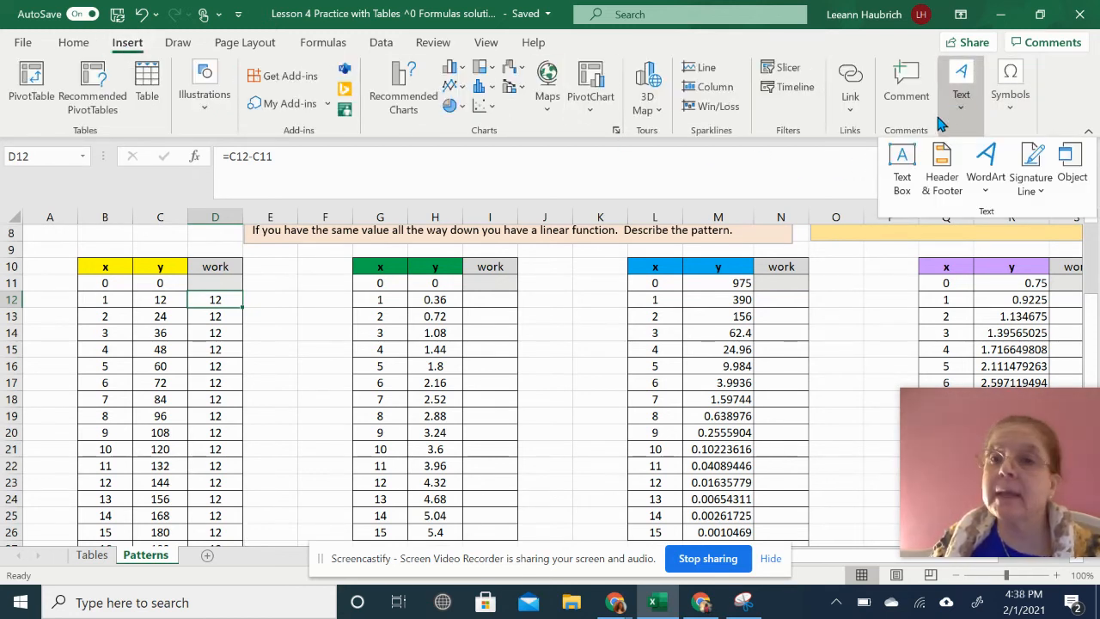
{"action": "left_click", "coordinate": [902, 157]}
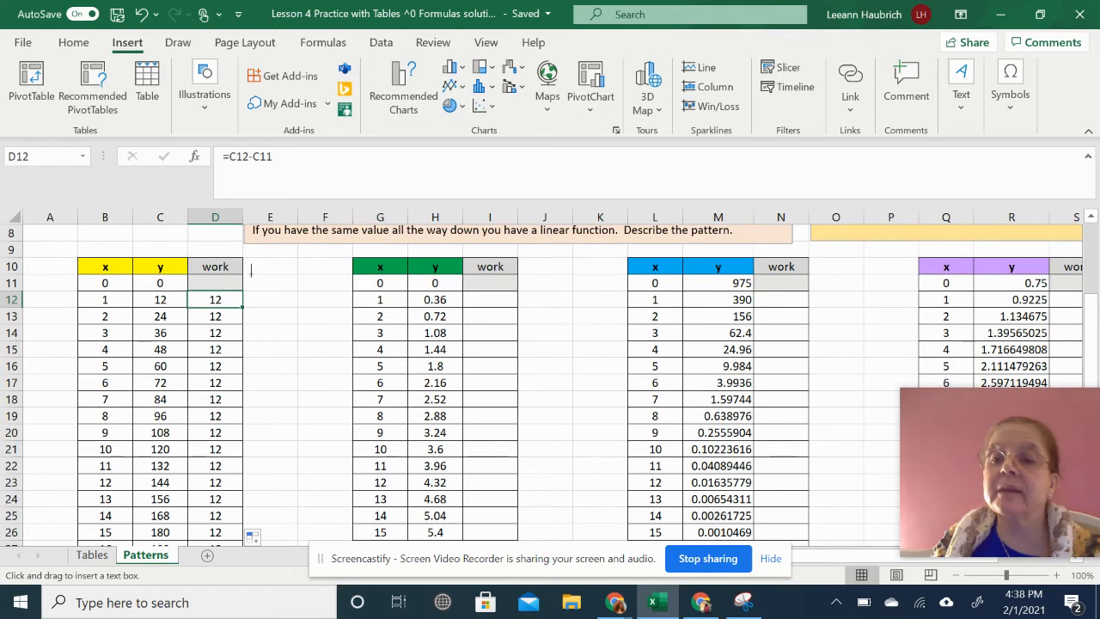
{"action": "left_click_drag", "start_coordinate": [246, 265], "coordinate": [339, 416]}
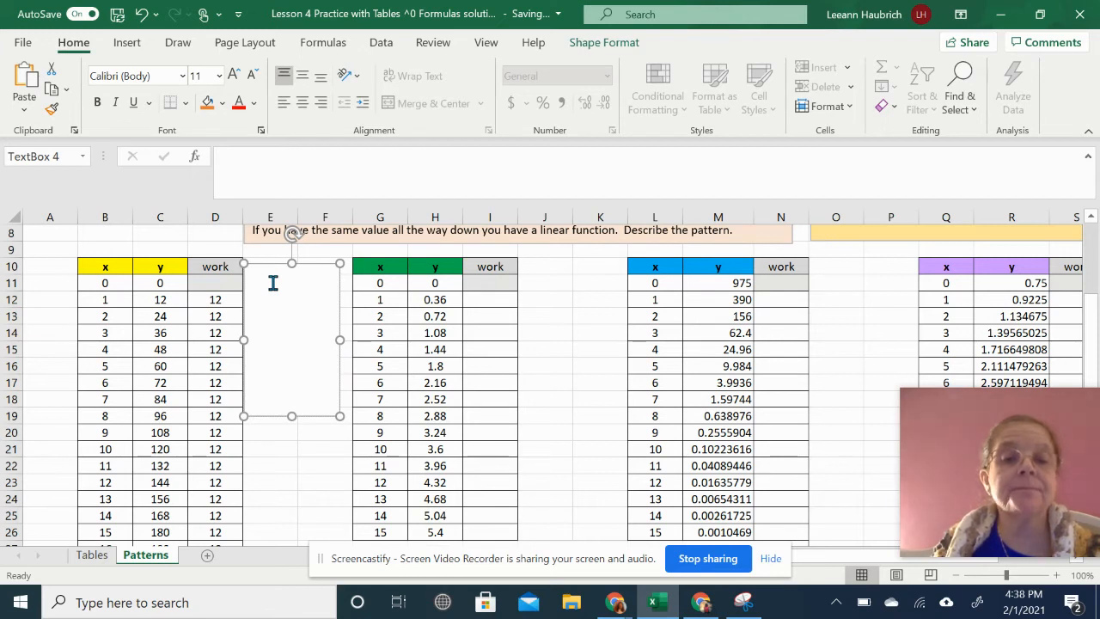
Step: In the yellow table's text box, write "This is a linear function." and below it "As the x-values increase by 1, the y-values increase by 12."
{"action": "type", "text": "This"}
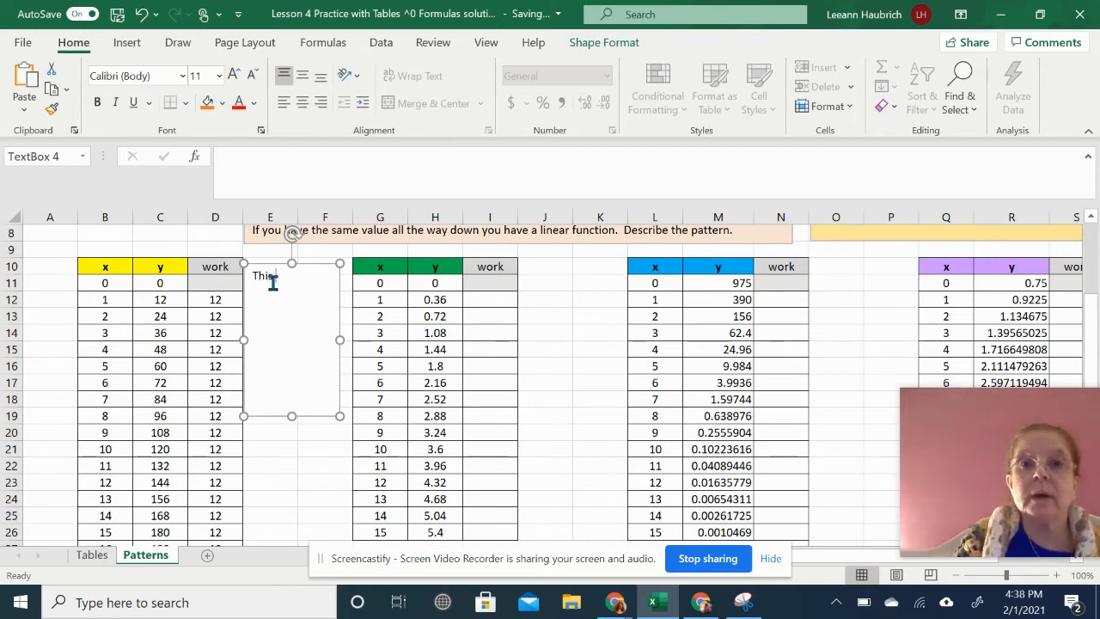
{"action": "type", "text": " is a"}
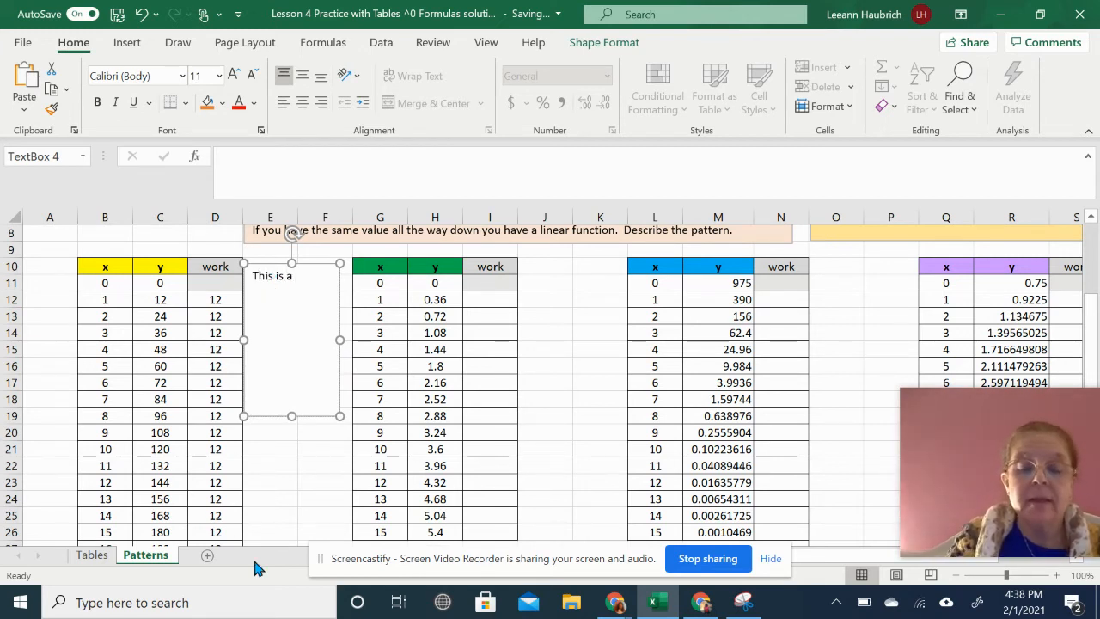
{"action": "type", "text": " linear f"}
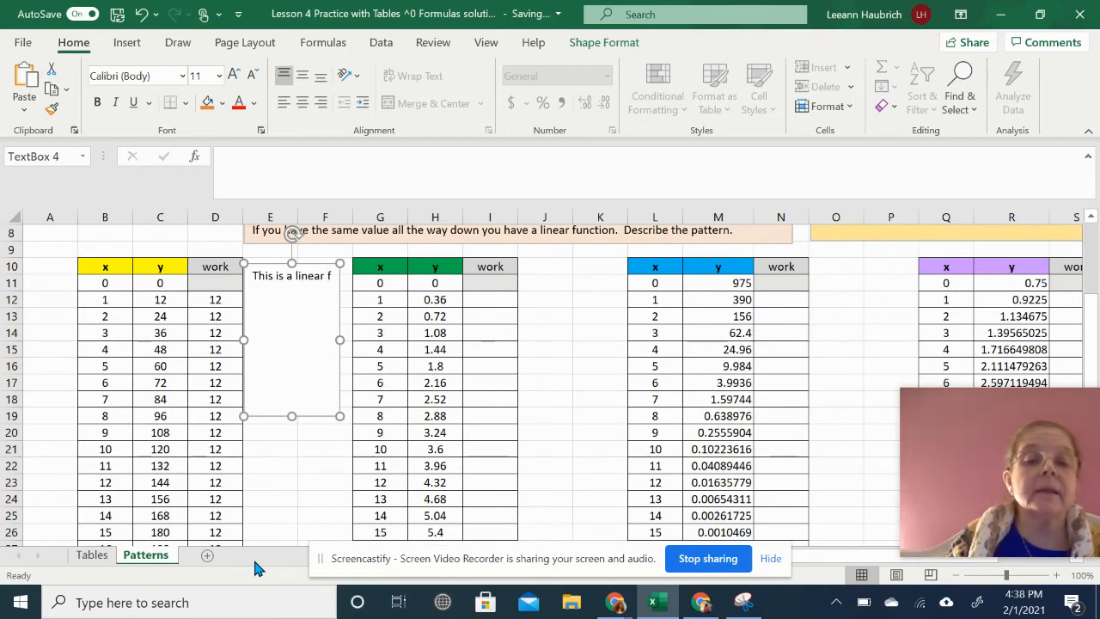
{"action": "type", "text": "um"}
{"action": "key", "text": "BackSpace"}
{"action": "key", "text": "BackSpace"}
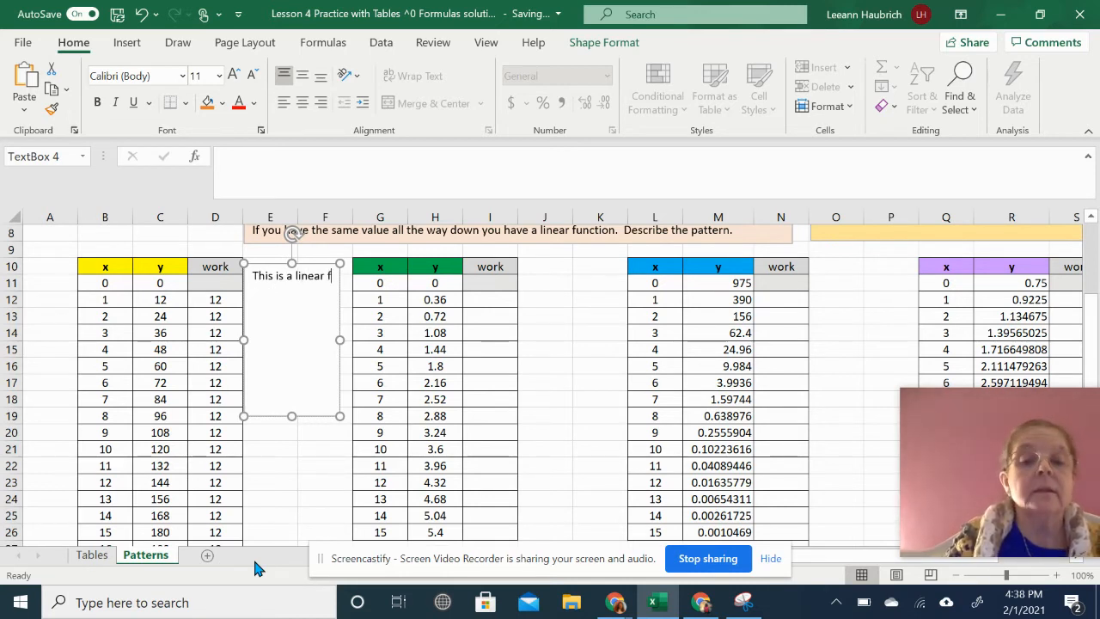
{"action": "type", "text": "unction."}
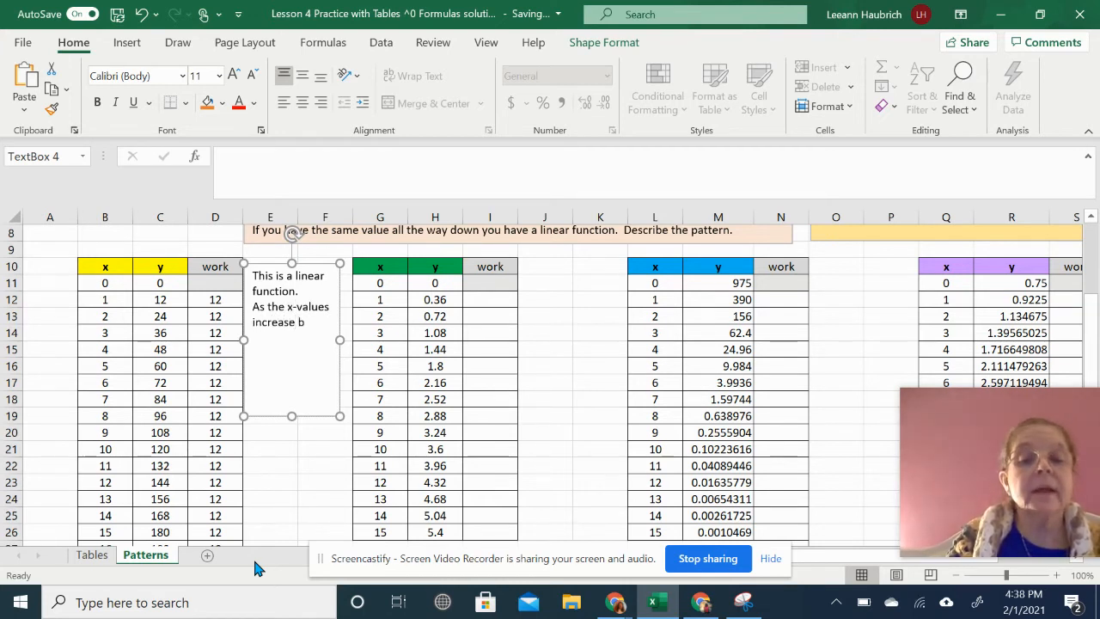
{"action": "type", "text": "y 1,"}
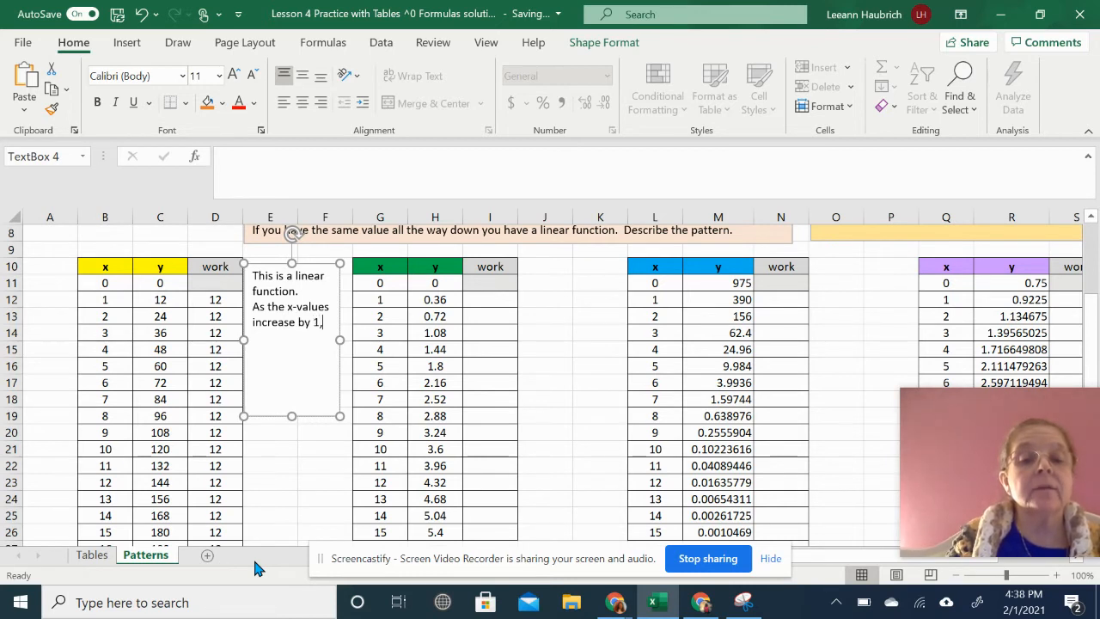
{"action": "type", "text": " the y"}
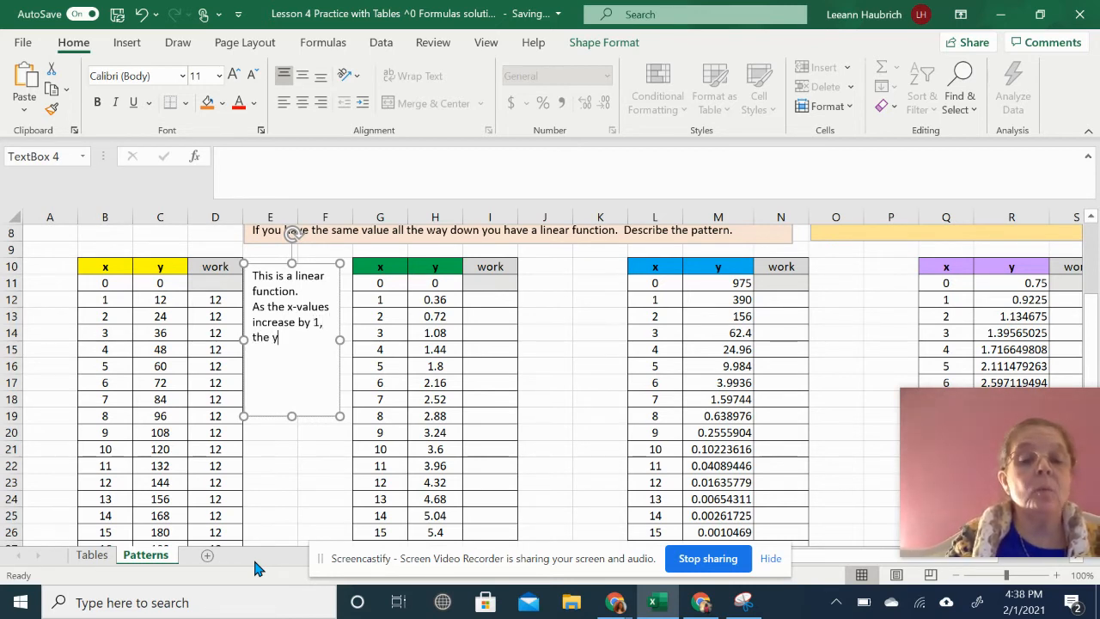
{"action": "type", "text": "-values"}
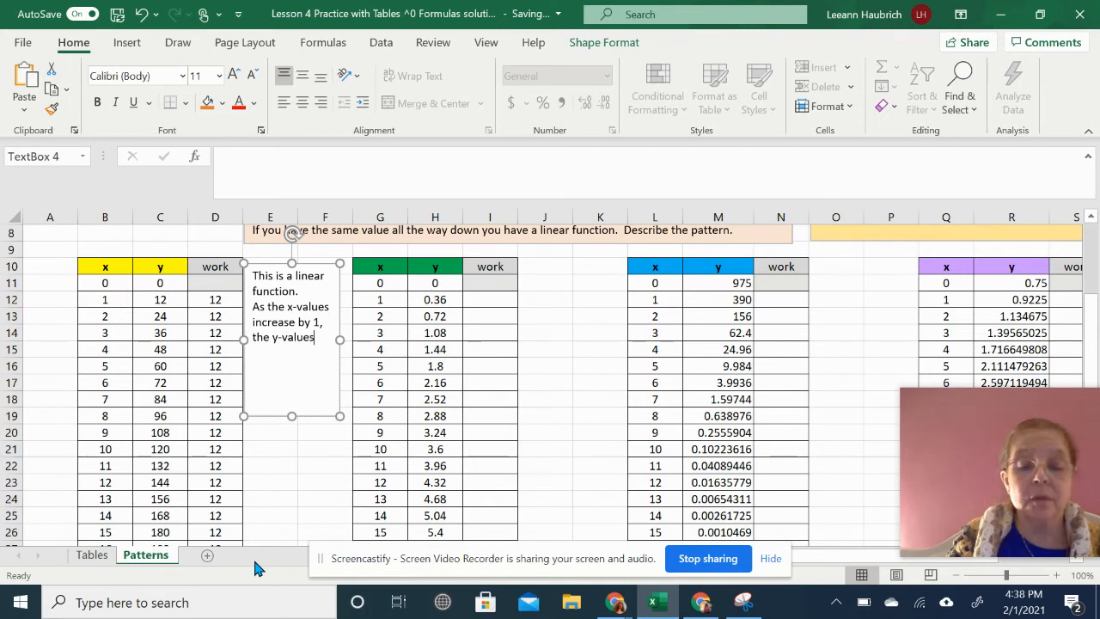
{"action": "type", "text": " increase by 12."}
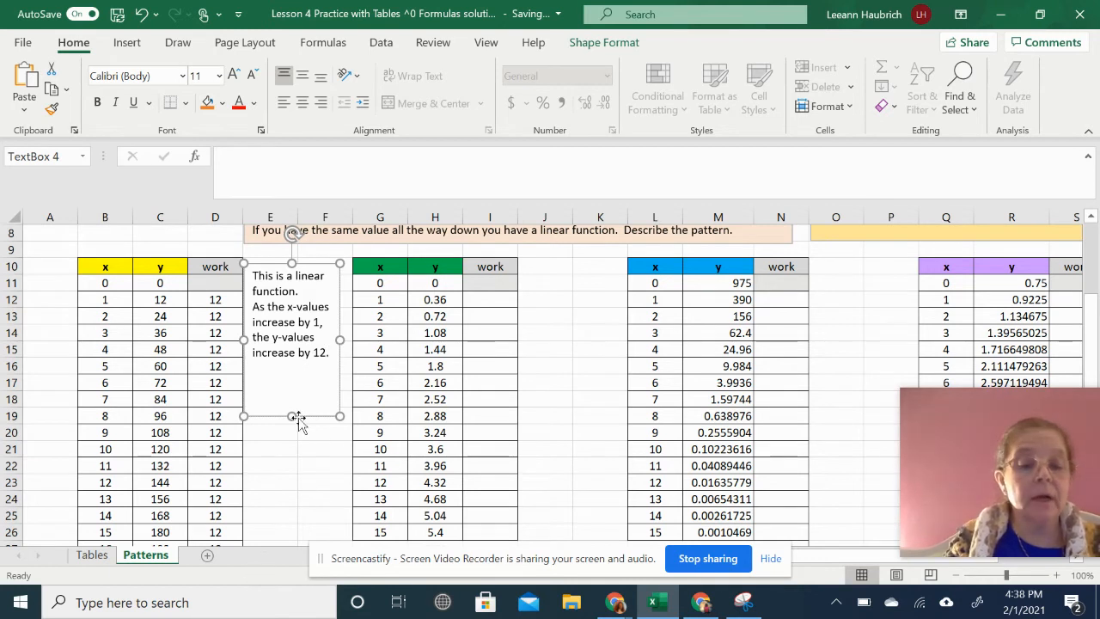
Step: Shorten the yellow table's text box to end around row 16, just below its text, and fill it with yellow
{"action": "left_click_drag", "start_coordinate": [293, 416], "coordinate": [292, 373]}
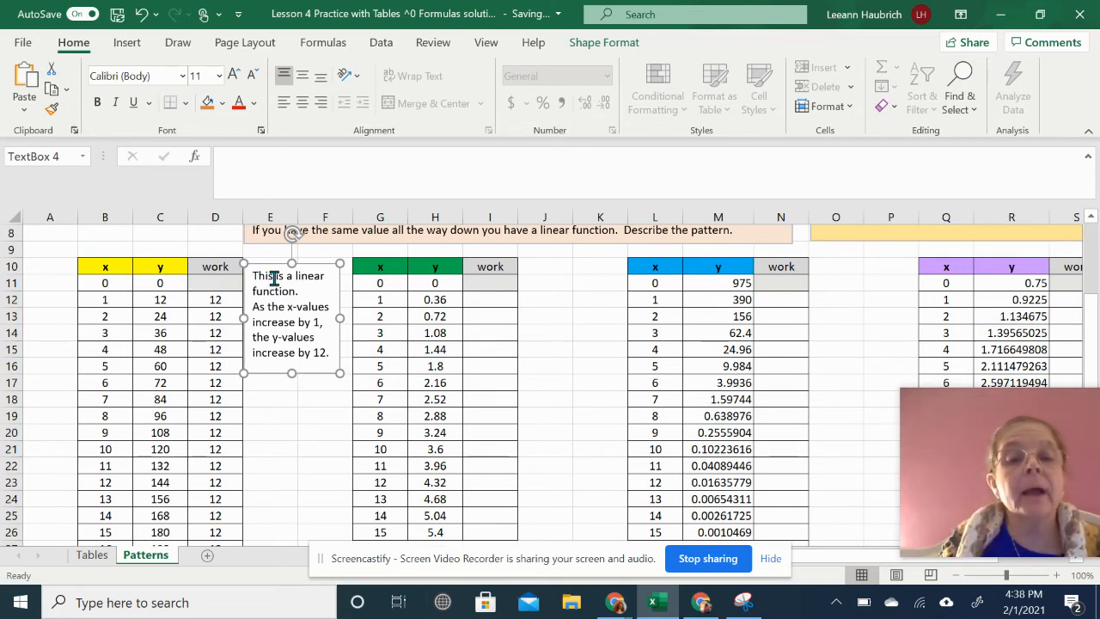
{"action": "left_click", "coordinate": [222, 103]}
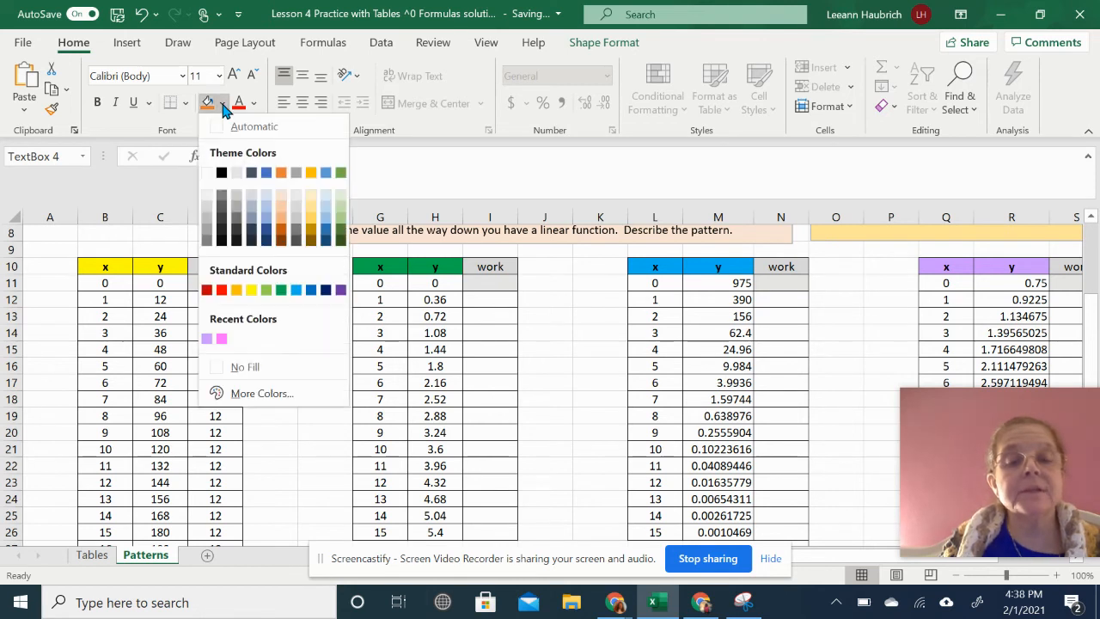
{"action": "left_click", "coordinate": [251, 290]}
{"action": "left_click", "coordinate": [268, 435]}
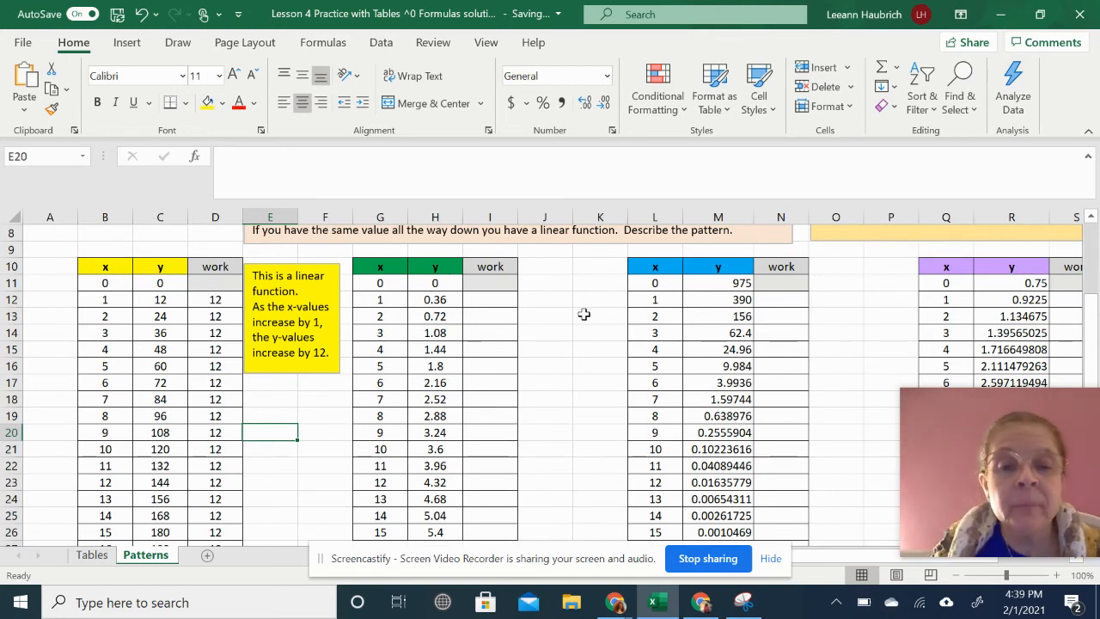
Step: In the green table's work column, enter =H12-H11 in I12 to subtract the first y-value from the second
{"action": "scroll", "coordinate": [584, 313], "scroll_direction": "up", "scroll_amount": 1}
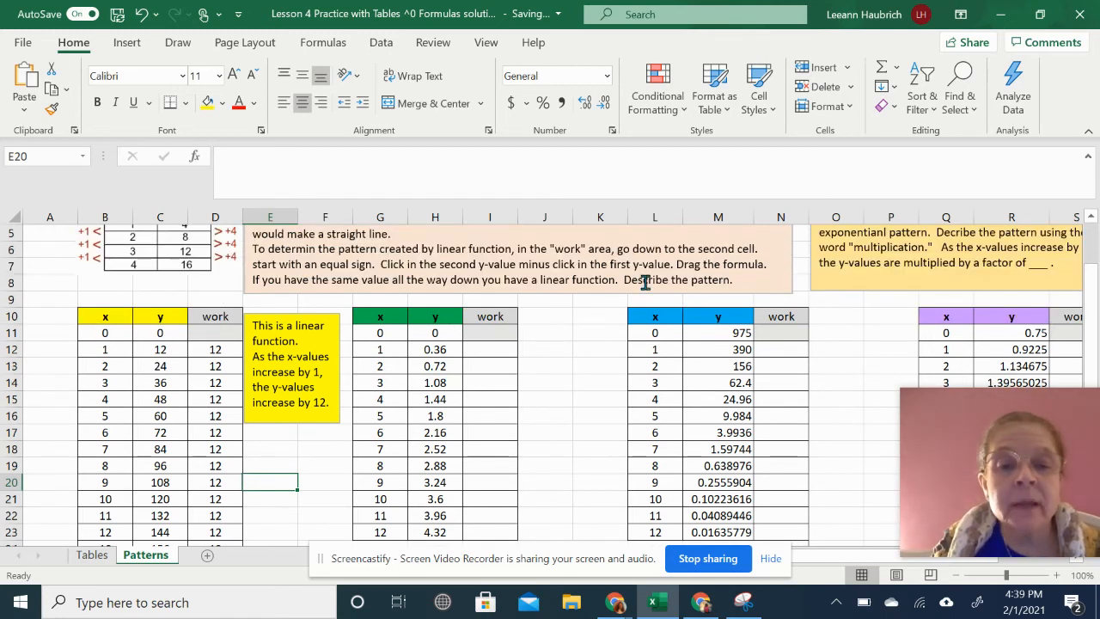
{"action": "left_click", "coordinate": [492, 349]}
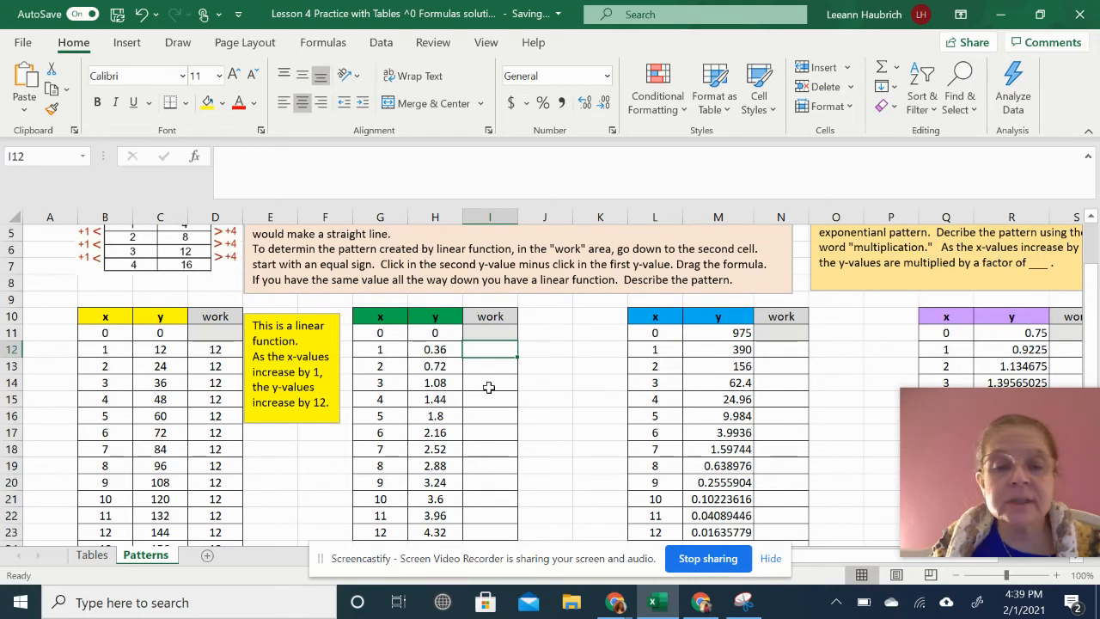
{"action": "type", "text": "="}
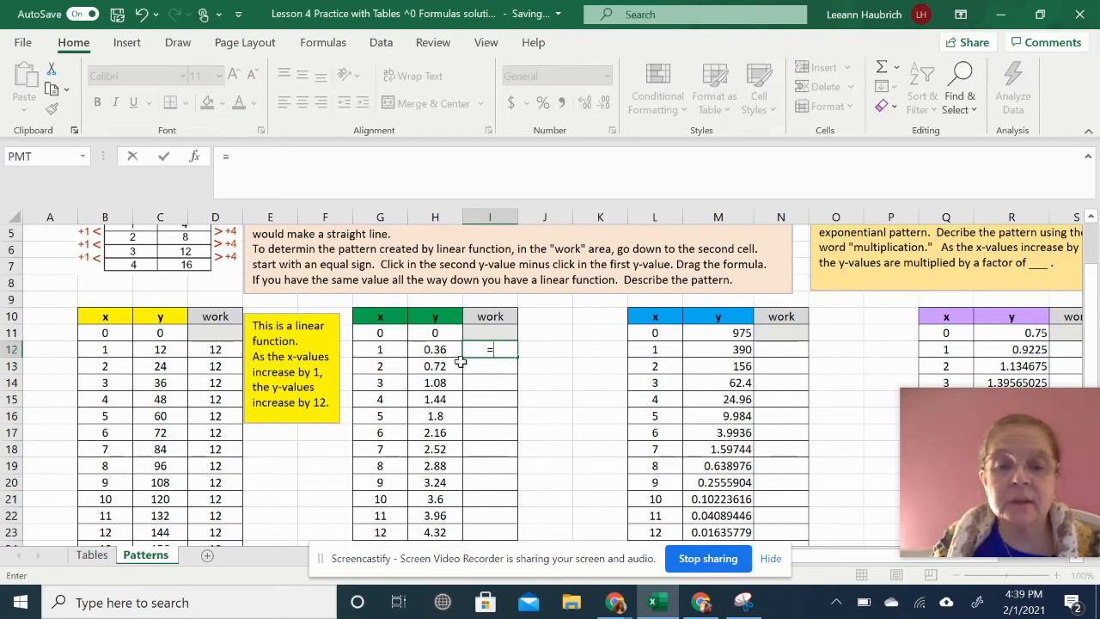
{"action": "left_click", "coordinate": [437, 350]}
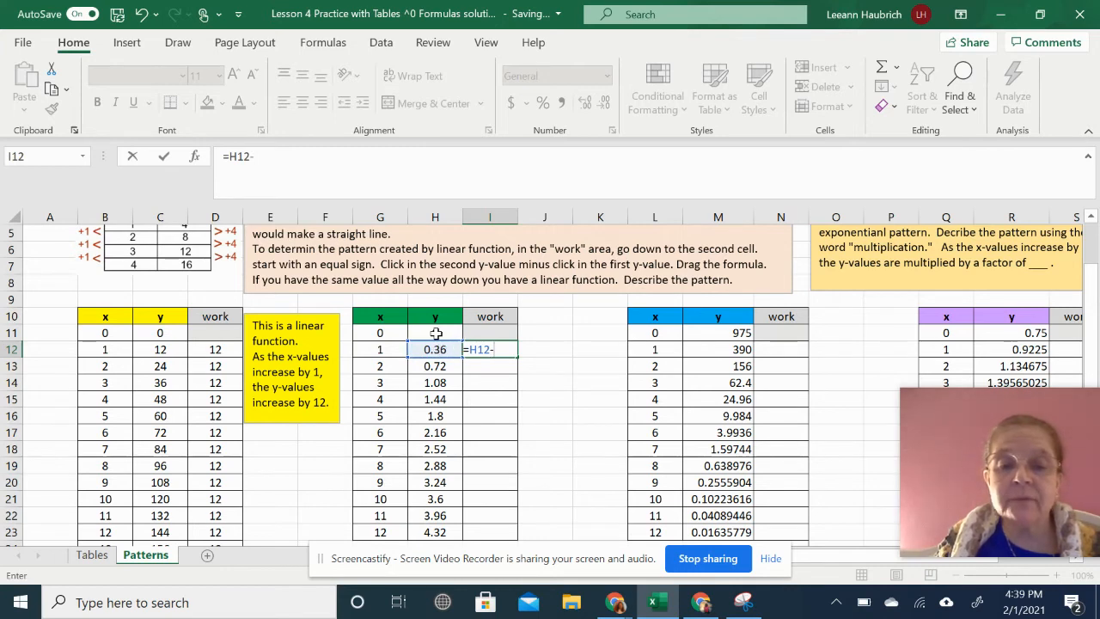
{"action": "left_click", "coordinate": [435, 334]}
{"action": "key", "text": "Return"}
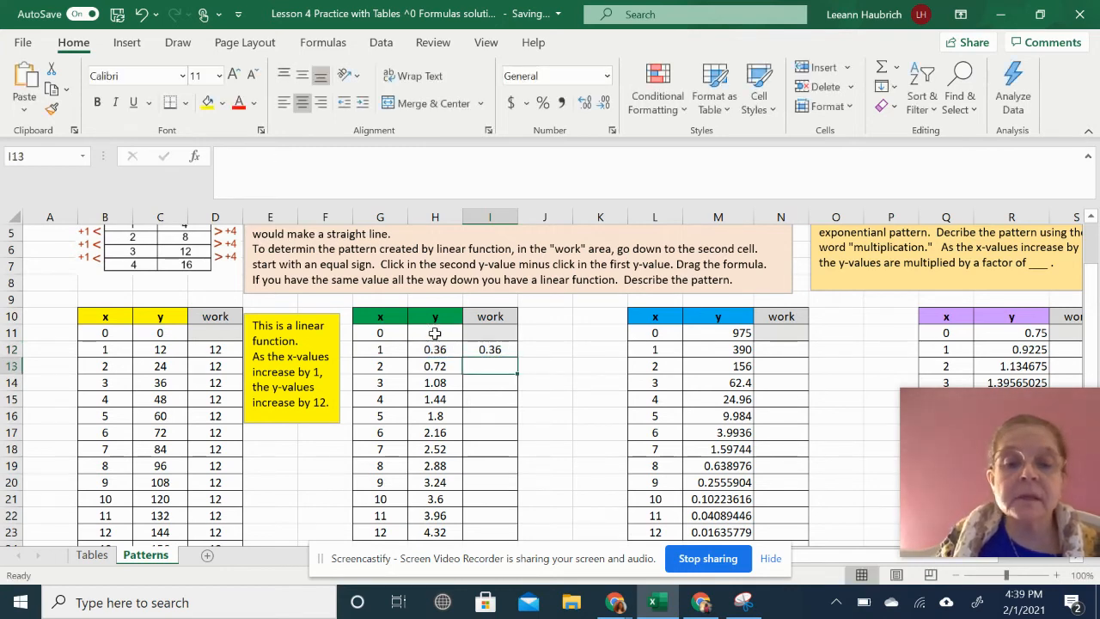
Step: Fill the I12 difference formula down the green table's work column to row 31 and check the filled cells
{"action": "scroll", "coordinate": [579, 429], "scroll_direction": "down", "scroll_amount": 1}
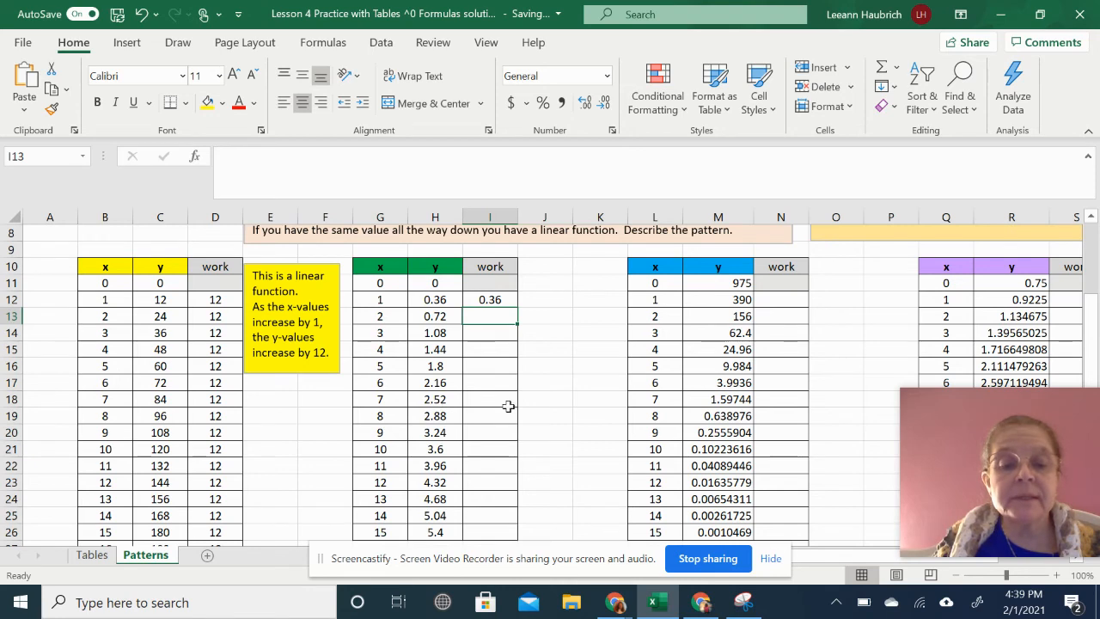
{"action": "left_click", "coordinate": [501, 294]}
{"action": "left_click_drag", "start_coordinate": [519, 308], "coordinate": [518, 516]}
{"action": "left_click", "coordinate": [553, 433]}
{"action": "scroll", "coordinate": [553, 432], "scroll_direction": "up", "scroll_amount": 3}
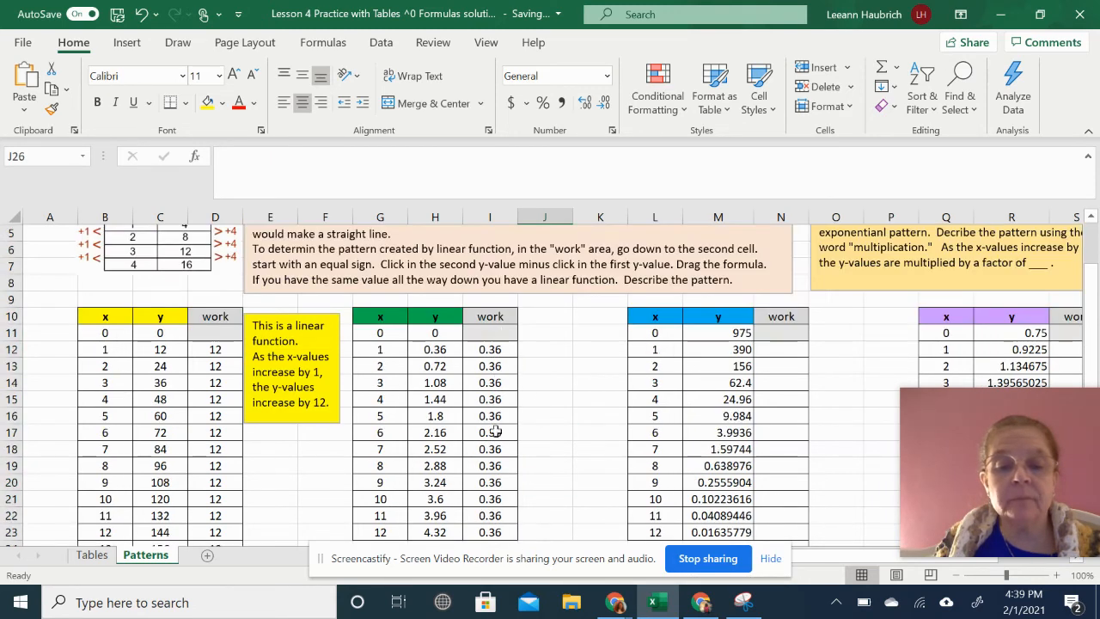
{"action": "scroll", "coordinate": [544, 349], "scroll_direction": "up", "scroll_amount": 1}
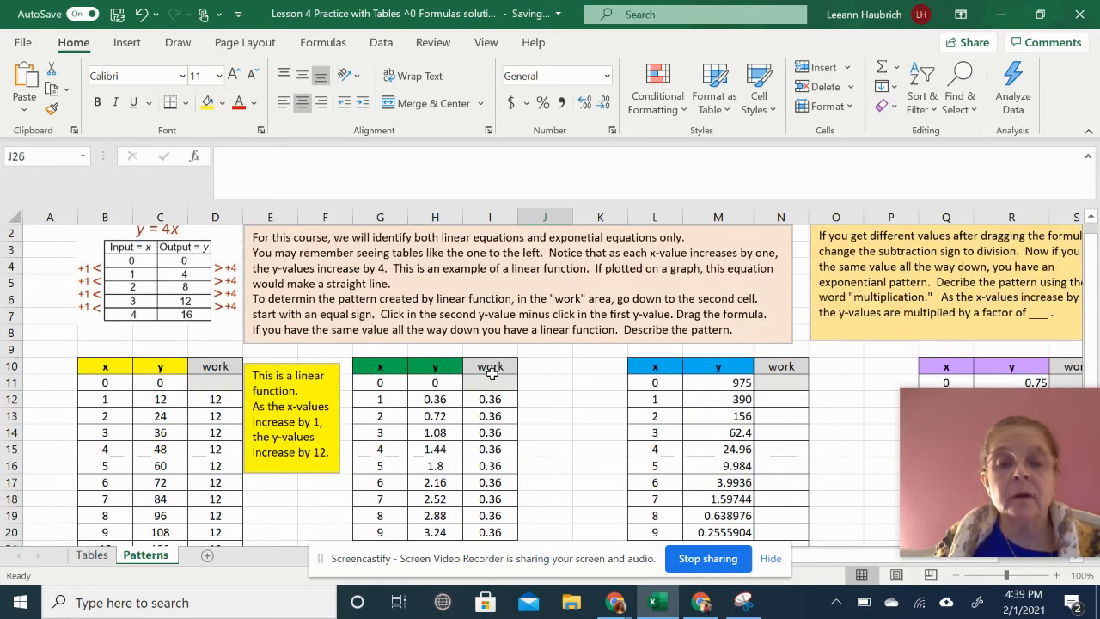
{"action": "scroll", "coordinate": [516, 443], "scroll_direction": "down", "scroll_amount": 5}
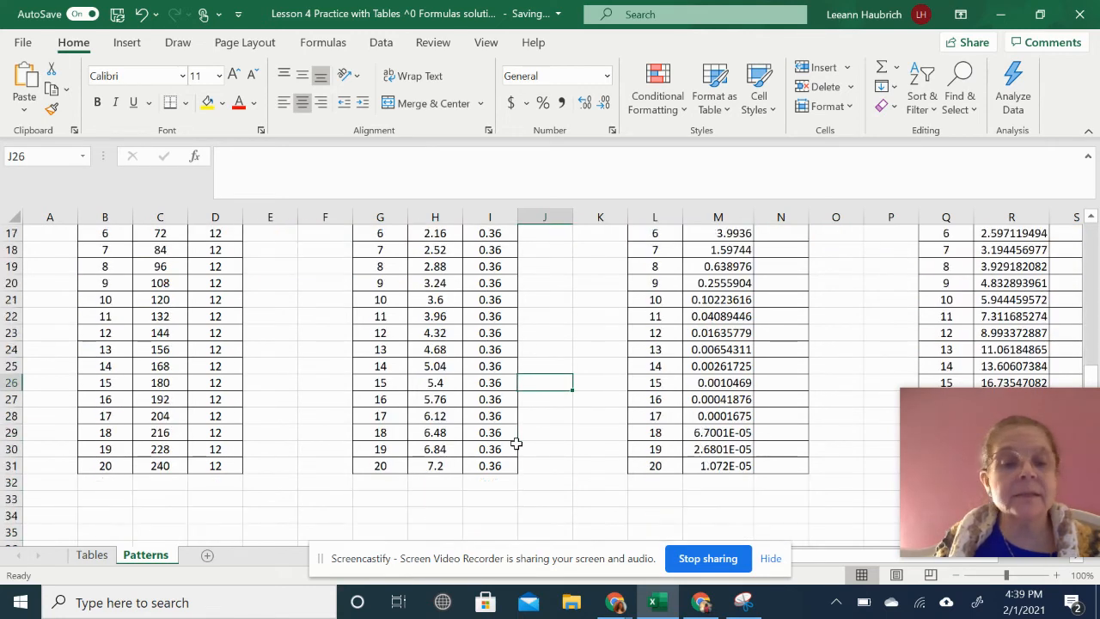
{"action": "scroll", "coordinate": [515, 443], "scroll_direction": "up", "scroll_amount": 3}
{"action": "left_click", "coordinate": [499, 316]}
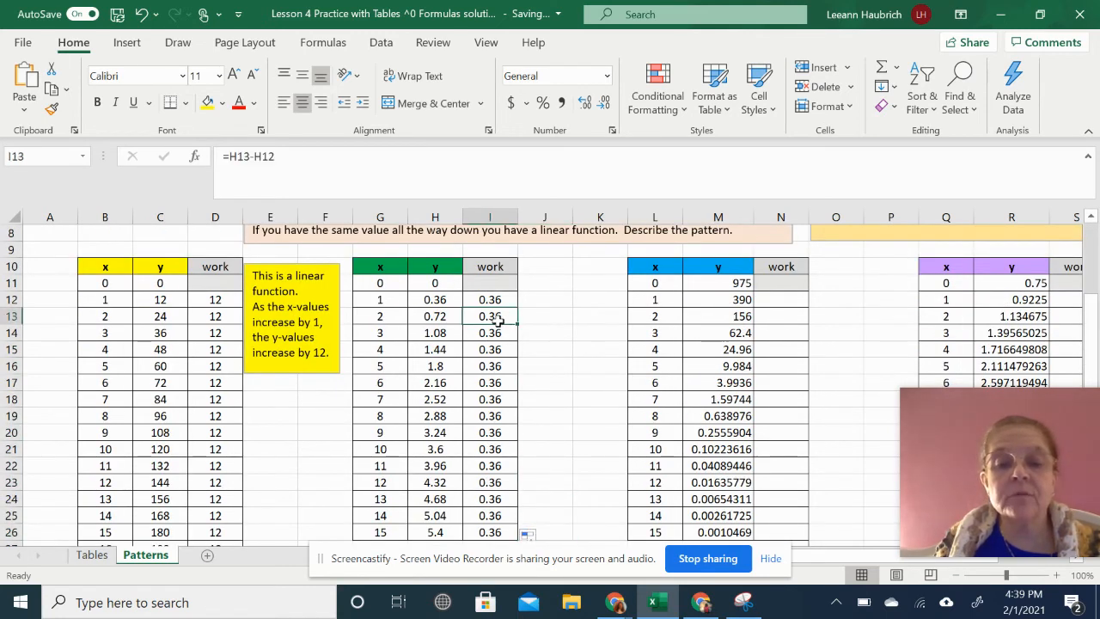
Step: Insert a text box beside the green table's work column, covering about J10 to K17
{"action": "left_click", "coordinate": [543, 288]}
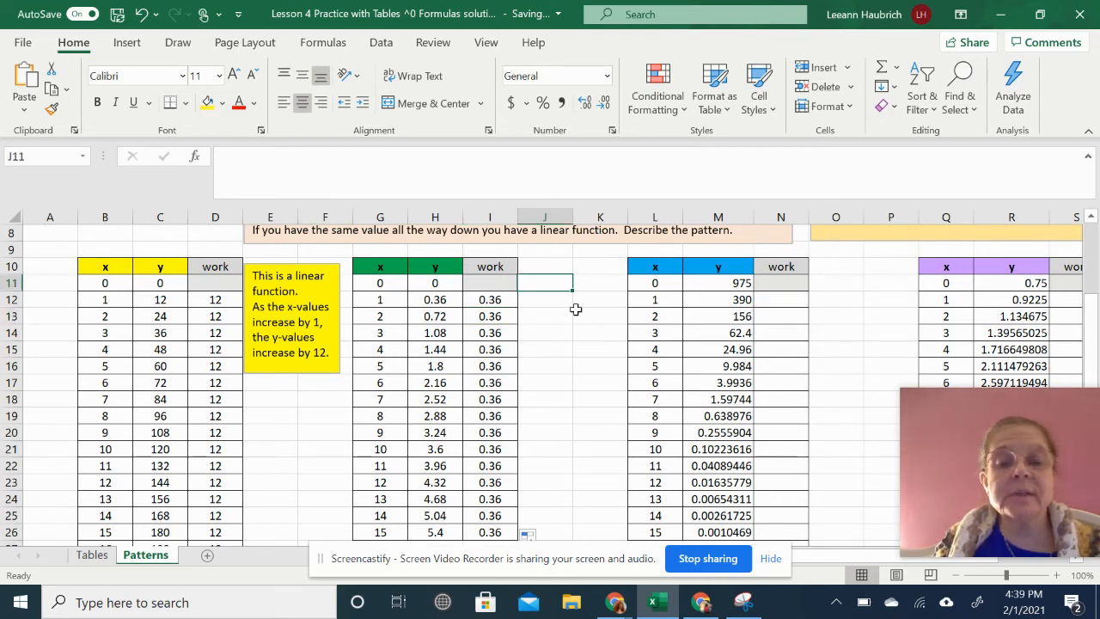
{"action": "scroll", "coordinate": [570, 366], "scroll_direction": "up", "scroll_amount": 3}
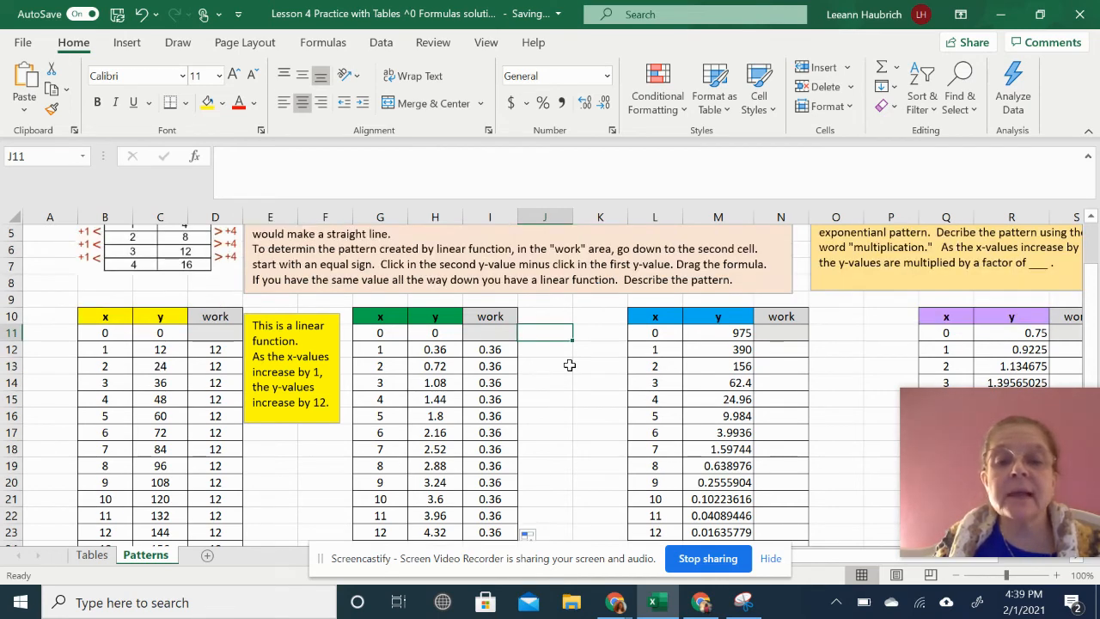
{"action": "left_click", "coordinate": [127, 43]}
{"action": "left_click", "coordinate": [961, 93]}
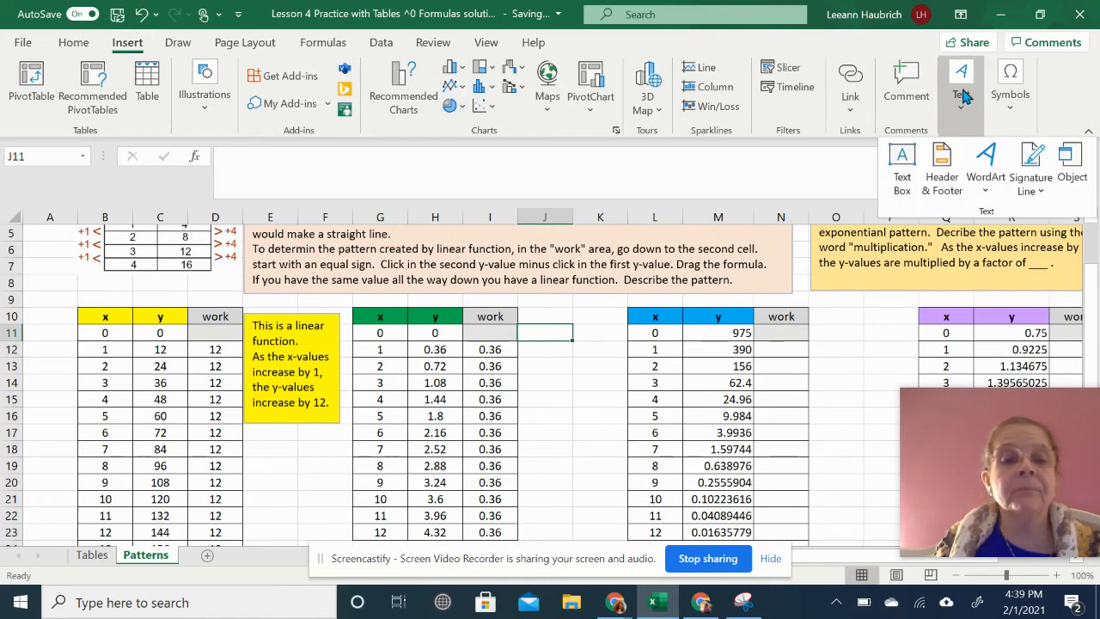
{"action": "left_click", "coordinate": [902, 165]}
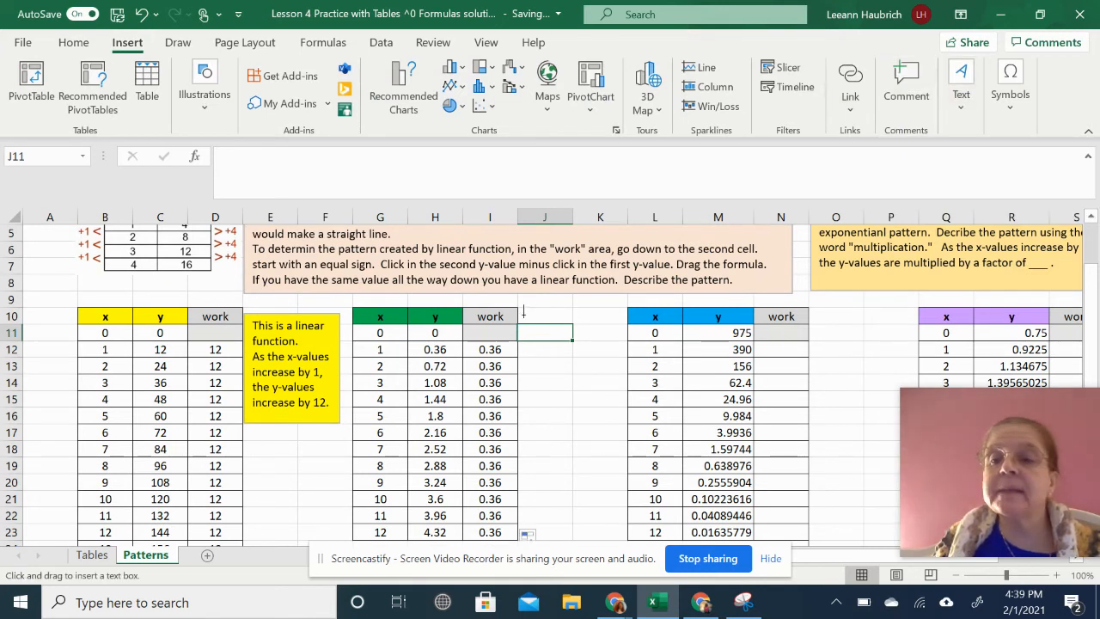
{"action": "left_click_drag", "start_coordinate": [516, 307], "coordinate": [619, 432]}
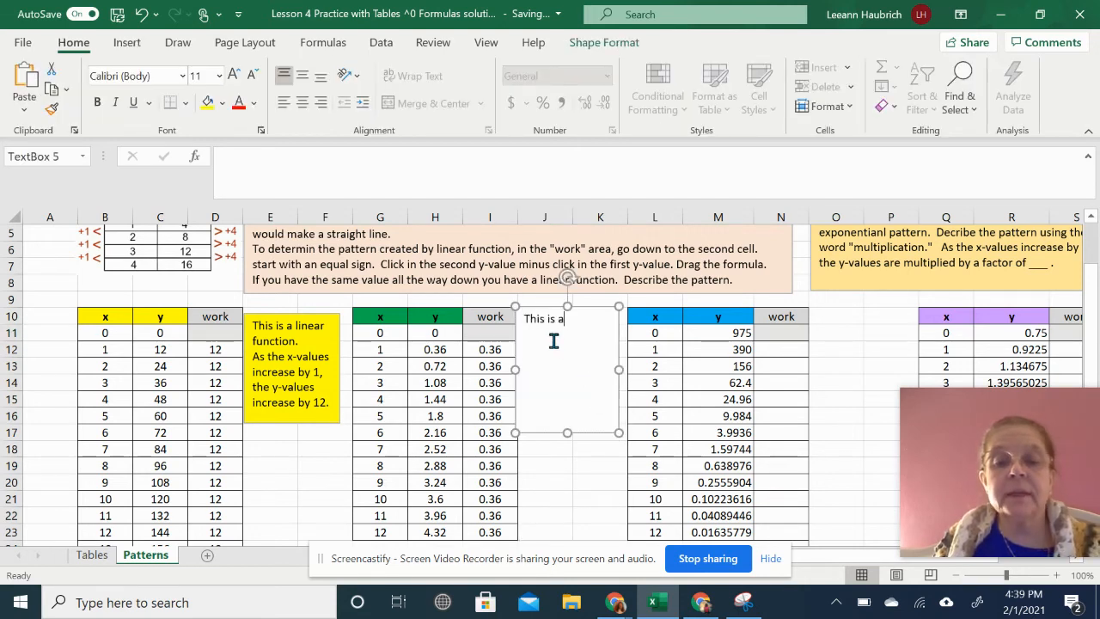
Step: In the green table's text box, write "This is a linear function. As the x-values increase by 1, the y-values increase by 0.36."
{"action": "type", "text": "This is a linear function. "}
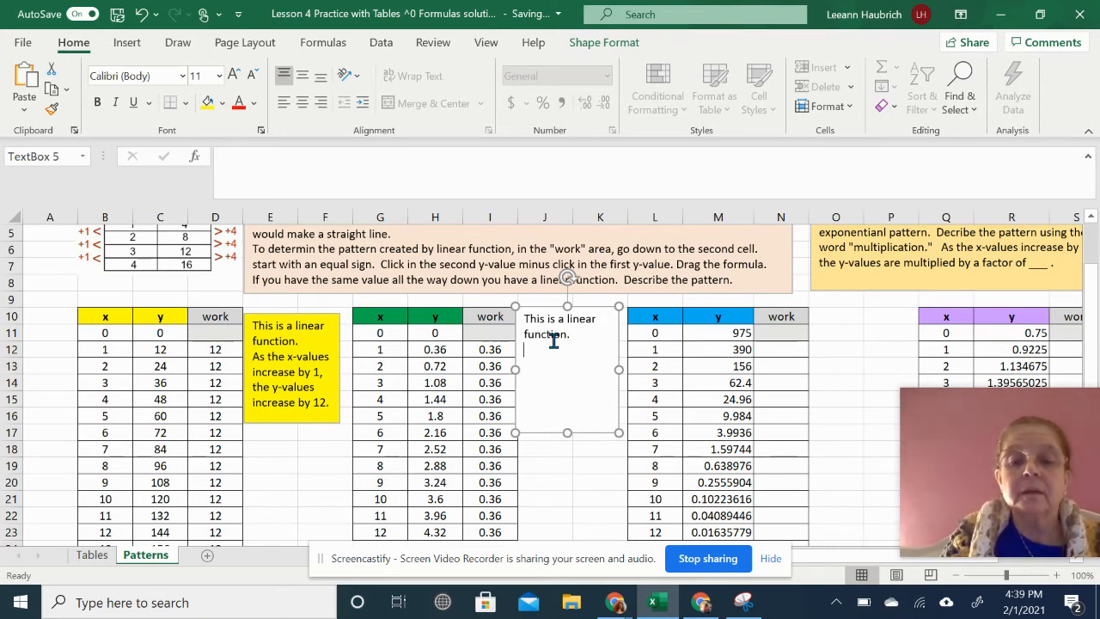
{"action": "type", "text": "As"}
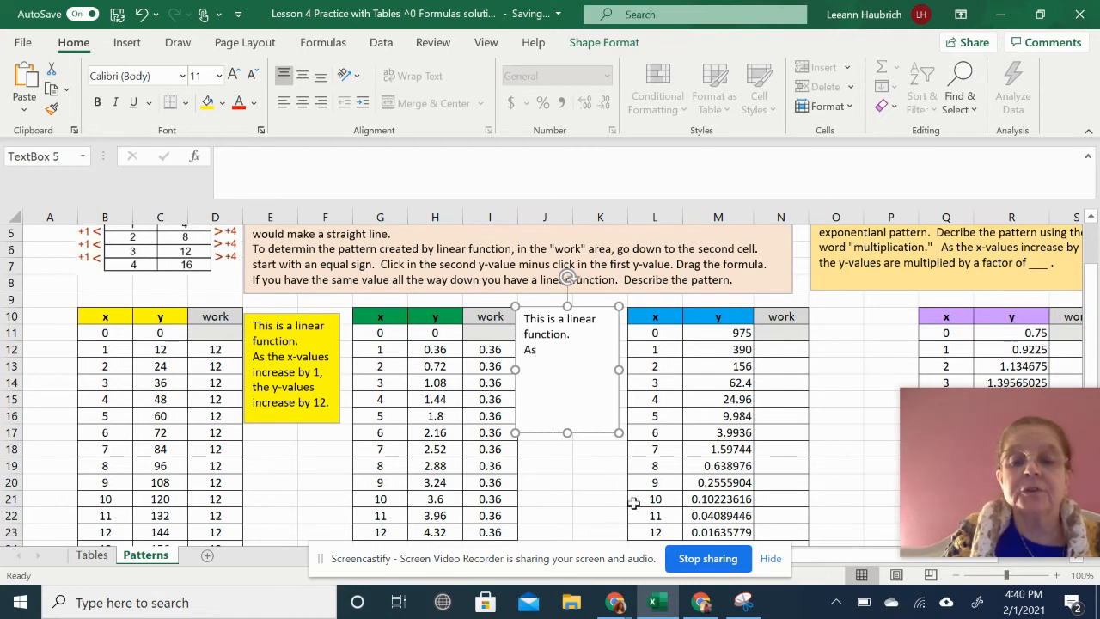
{"action": "type", "text": " the x-values increa"}
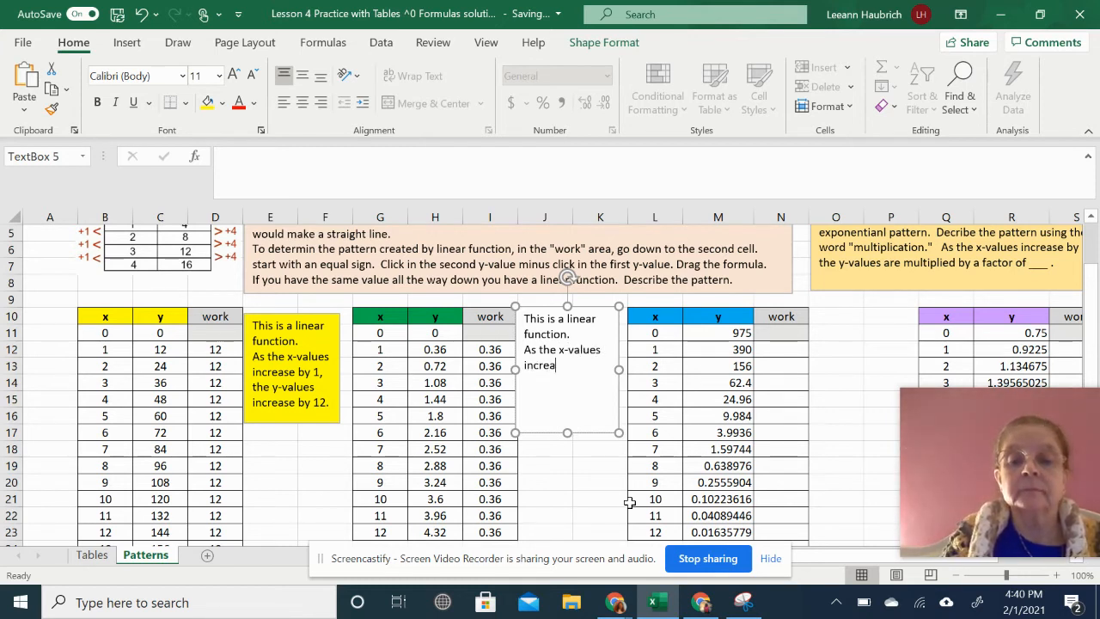
{"action": "type", "text": "se by 1,"}
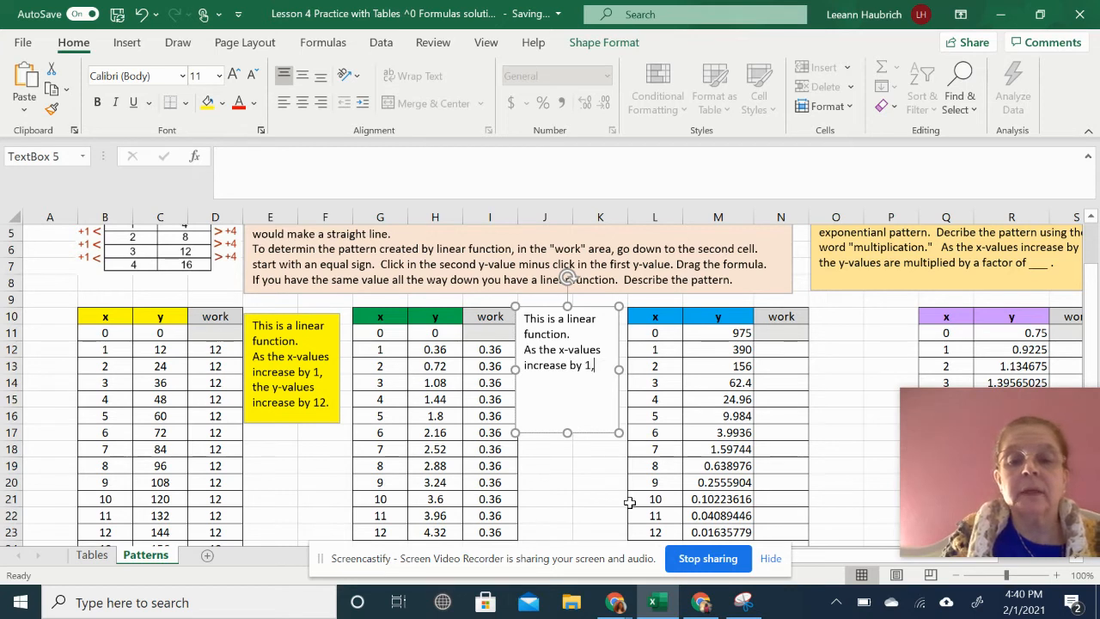
{"action": "type", "text": " the y-"}
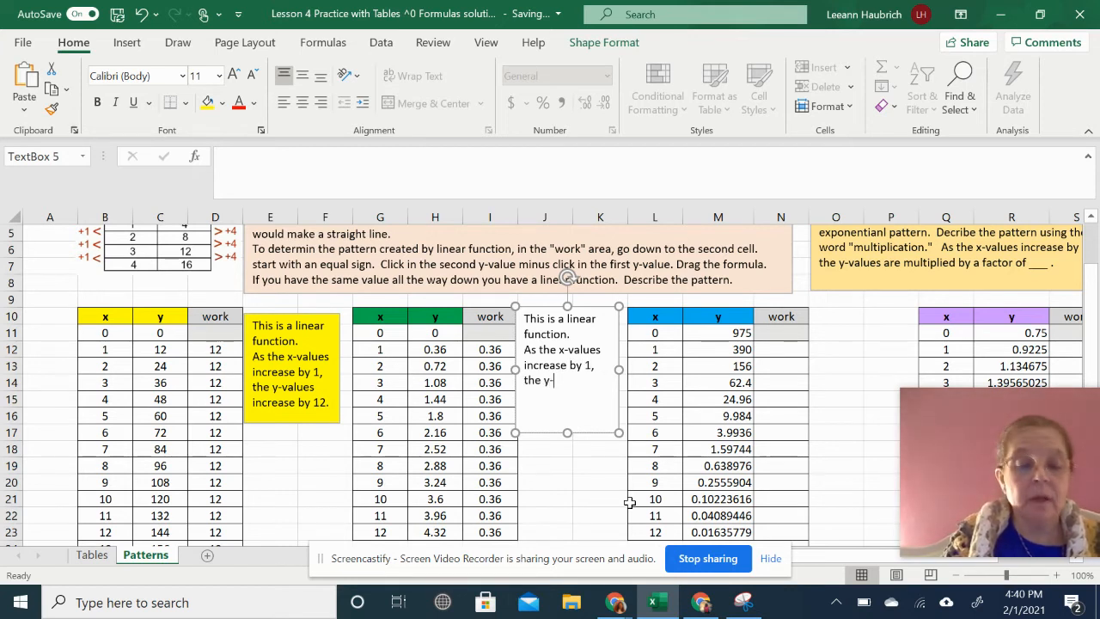
{"action": "type", "text": "values "}
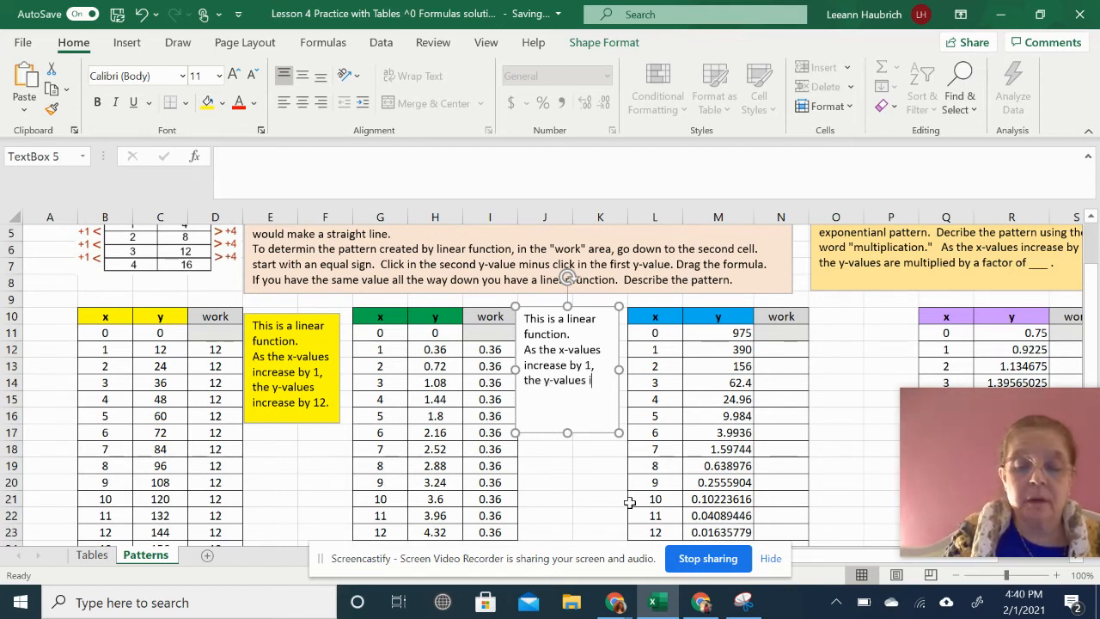
{"action": "type", "text": "increase by"}
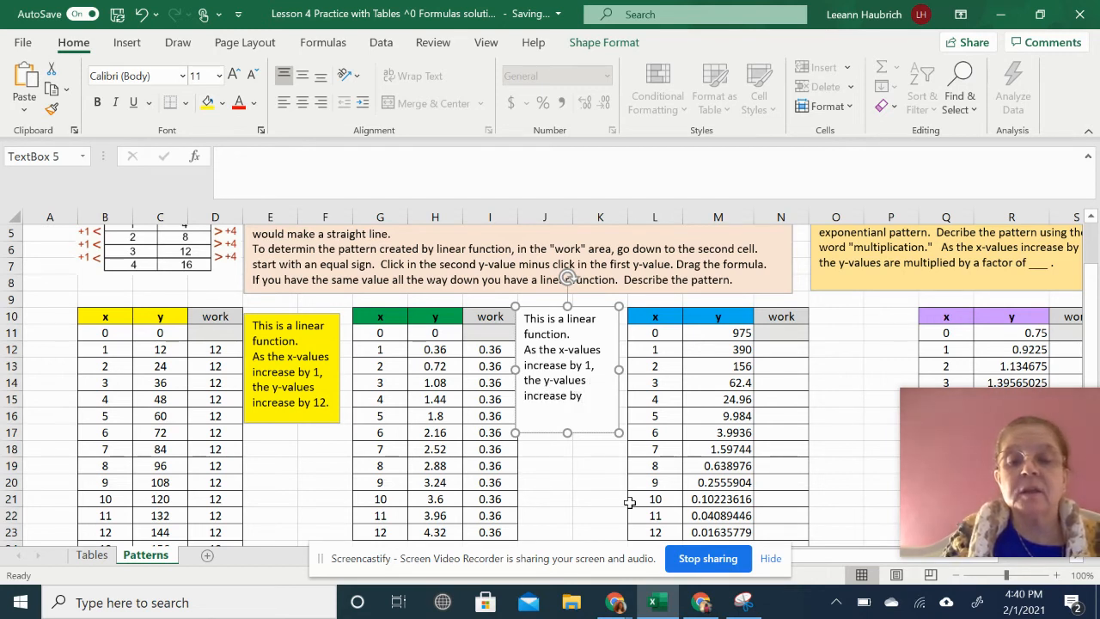
{"action": "type", "text": " 0.3"}
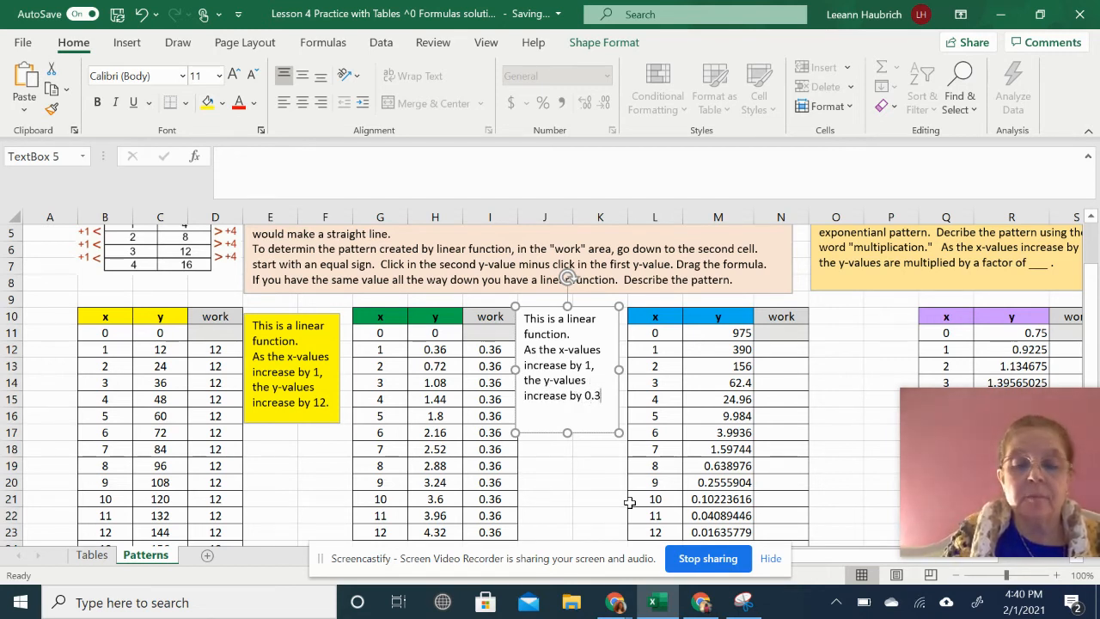
{"action": "type", "text": "6."}
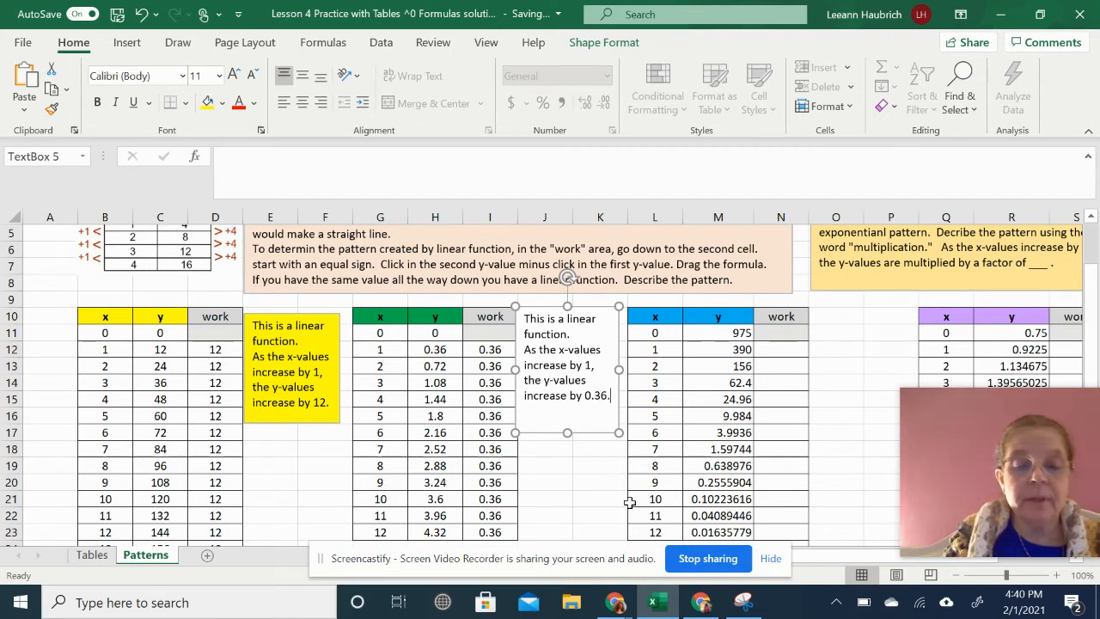
Step: Shorten the green table's text box to end around row 16, just below its text, and fill it with green
{"action": "left_click", "coordinate": [563, 422]}
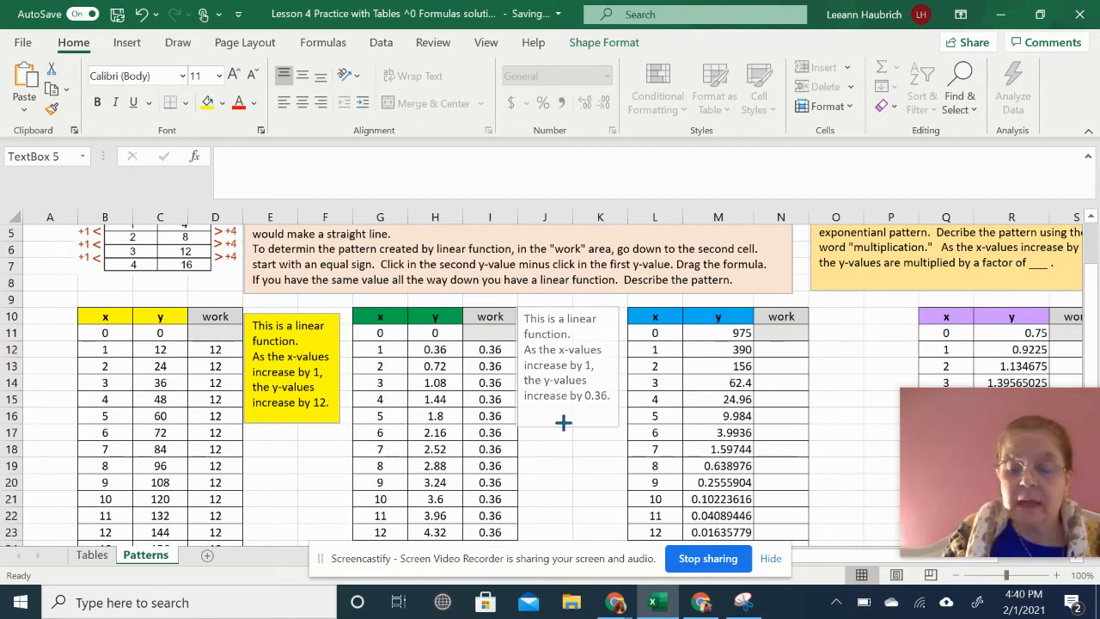
{"action": "left_click", "coordinate": [563, 412]}
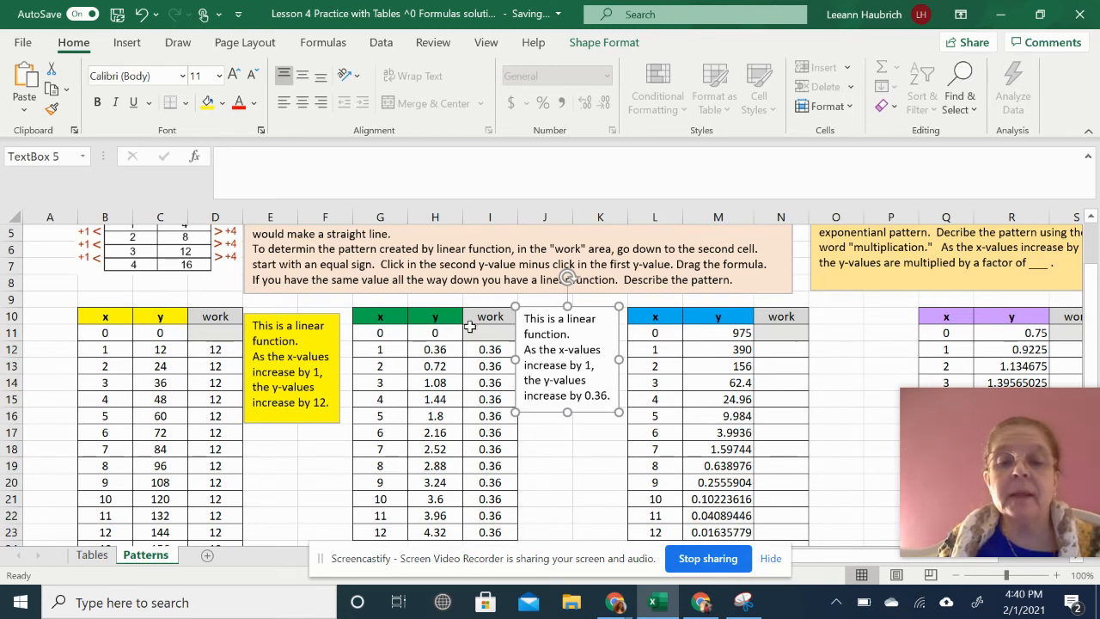
{"action": "left_click", "coordinate": [534, 316]}
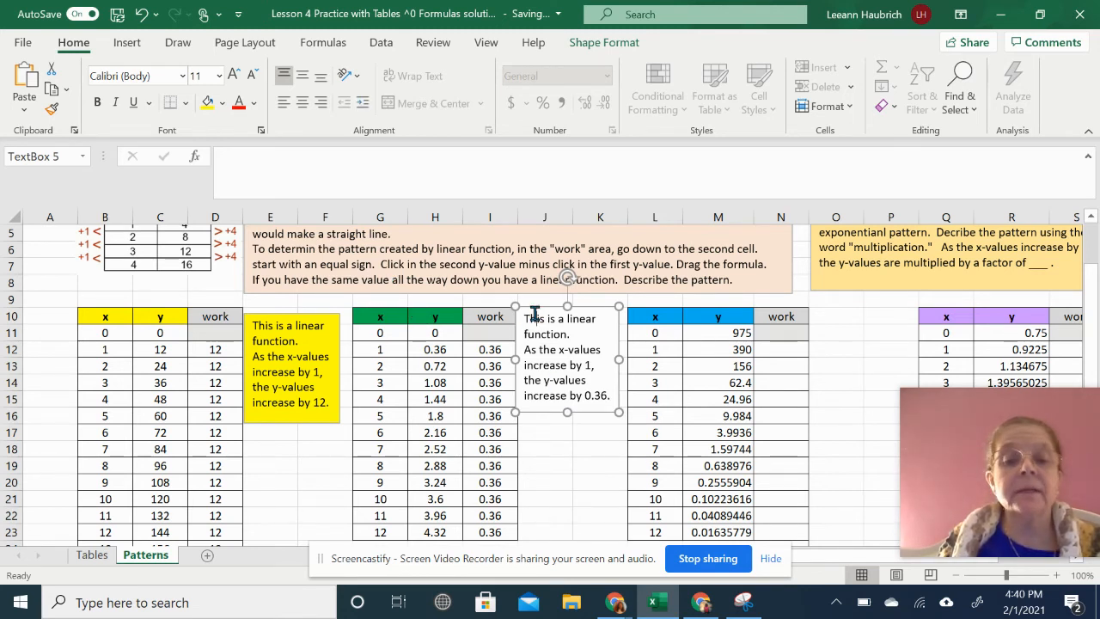
{"action": "left_click", "coordinate": [223, 103]}
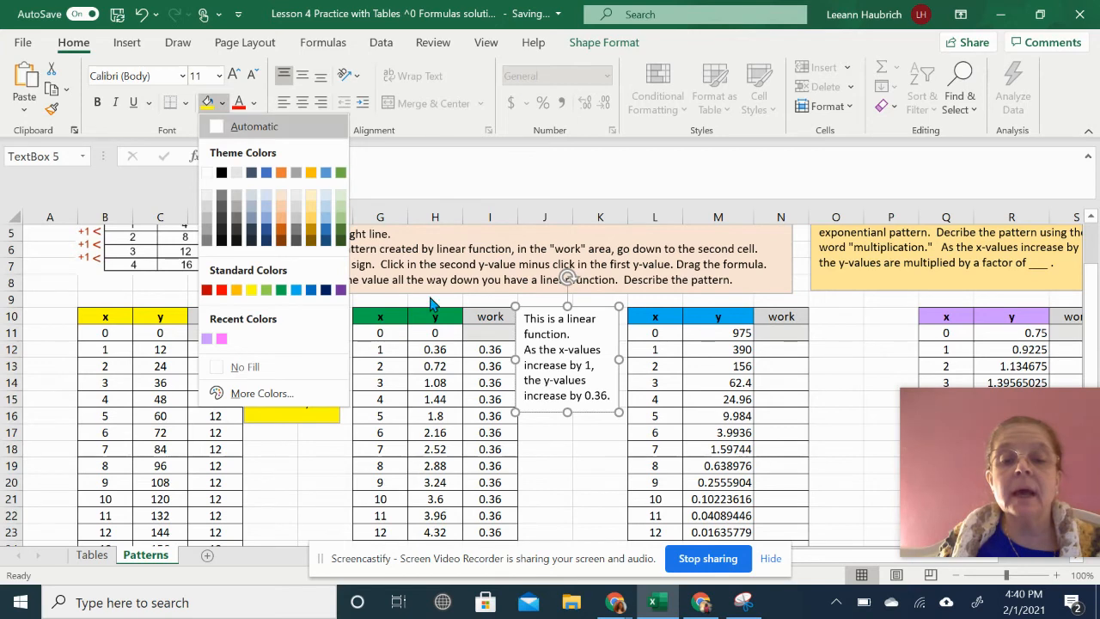
{"action": "left_click", "coordinate": [281, 293]}
{"action": "left_click", "coordinate": [549, 481]}
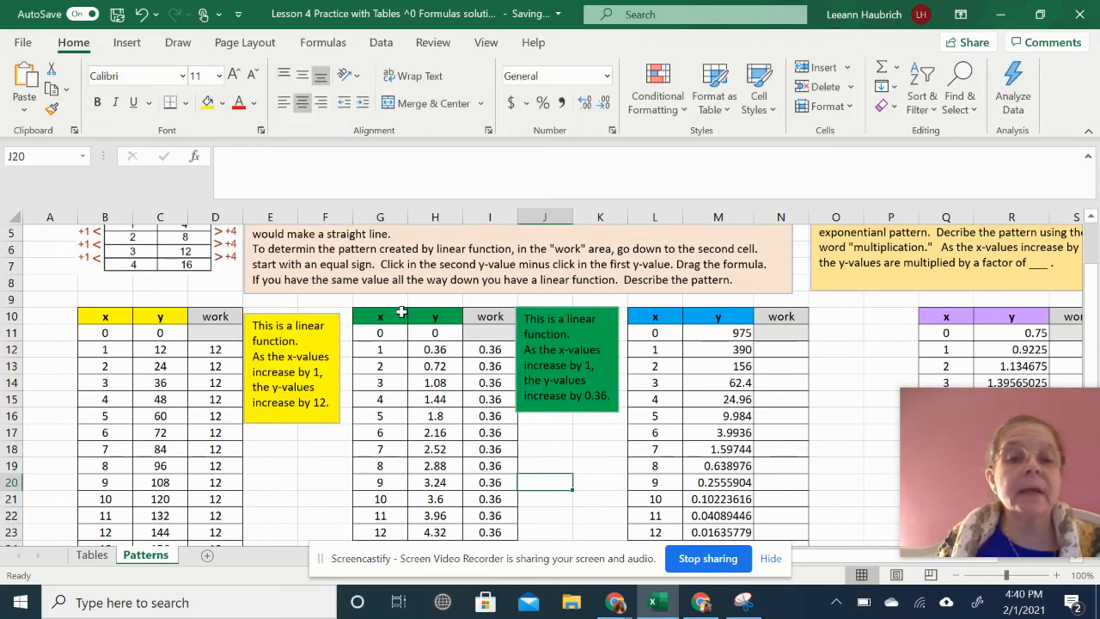
Step: In the blue table's work column, enter =M12-M11 in N12 to test for a constant difference between y-values
{"action": "scroll", "coordinate": [560, 503], "scroll_direction": "down", "scroll_amount": 1}
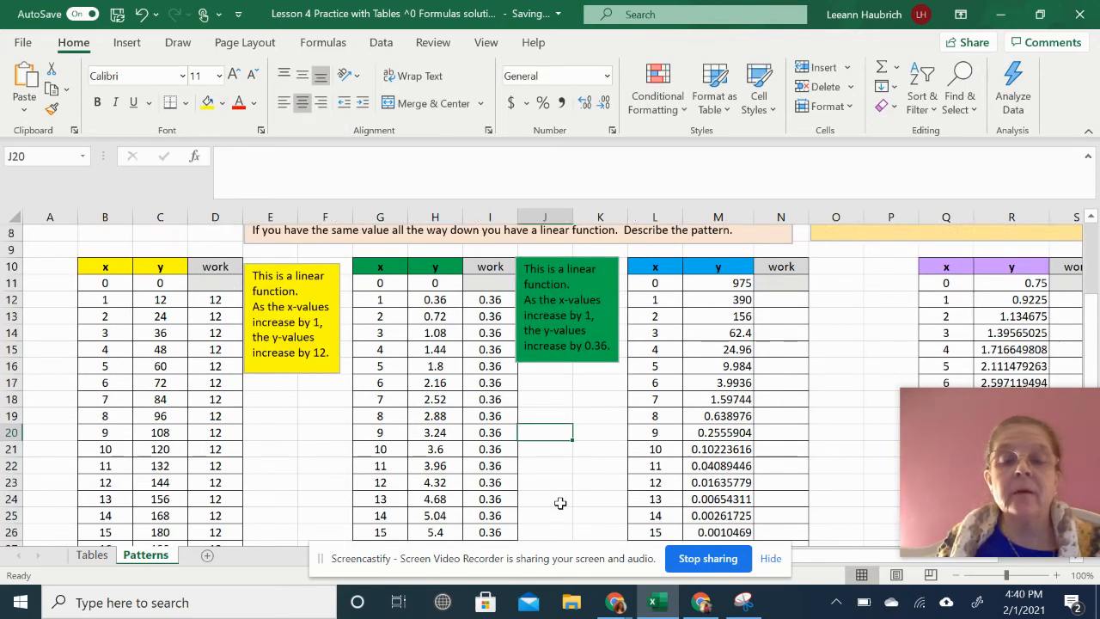
{"action": "scroll", "coordinate": [560, 503], "scroll_direction": "down", "scroll_amount": 2}
{"action": "scroll", "coordinate": [554, 490], "scroll_direction": "up", "scroll_amount": 3}
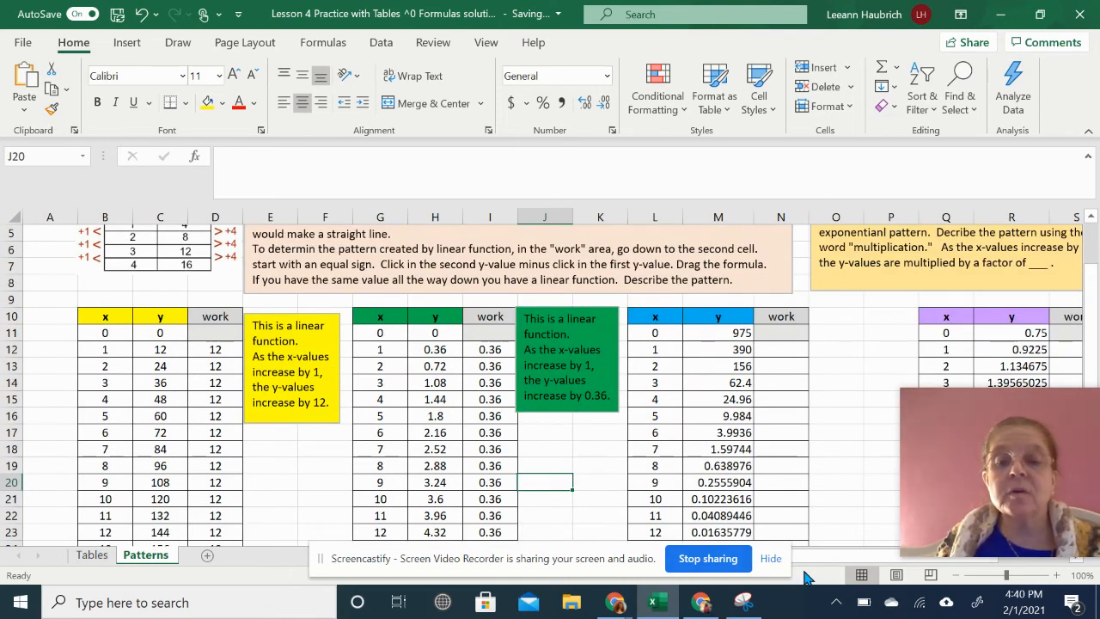
{"action": "left_click_drag", "start_coordinate": [815, 559], "coordinate": [870, 553]}
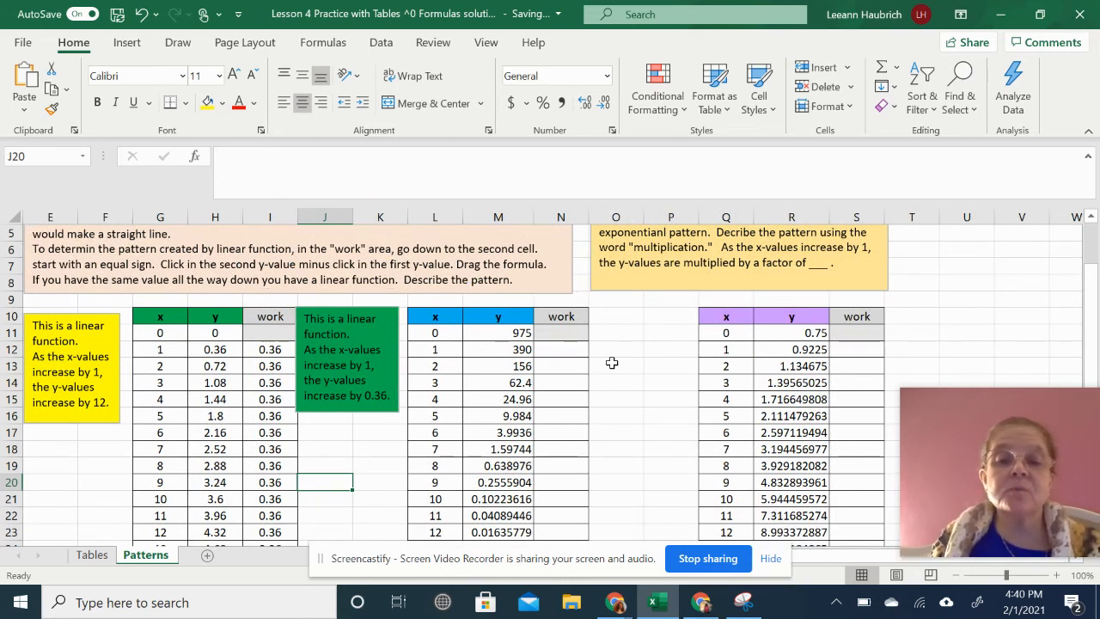
{"action": "left_click", "coordinate": [562, 350]}
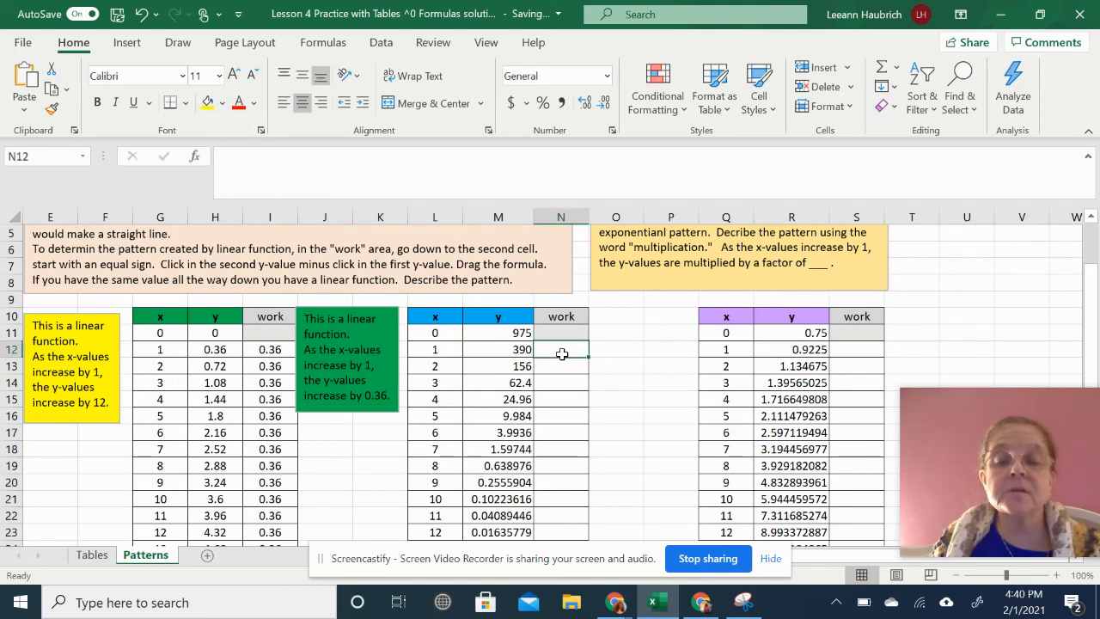
{"action": "type", "text": "="}
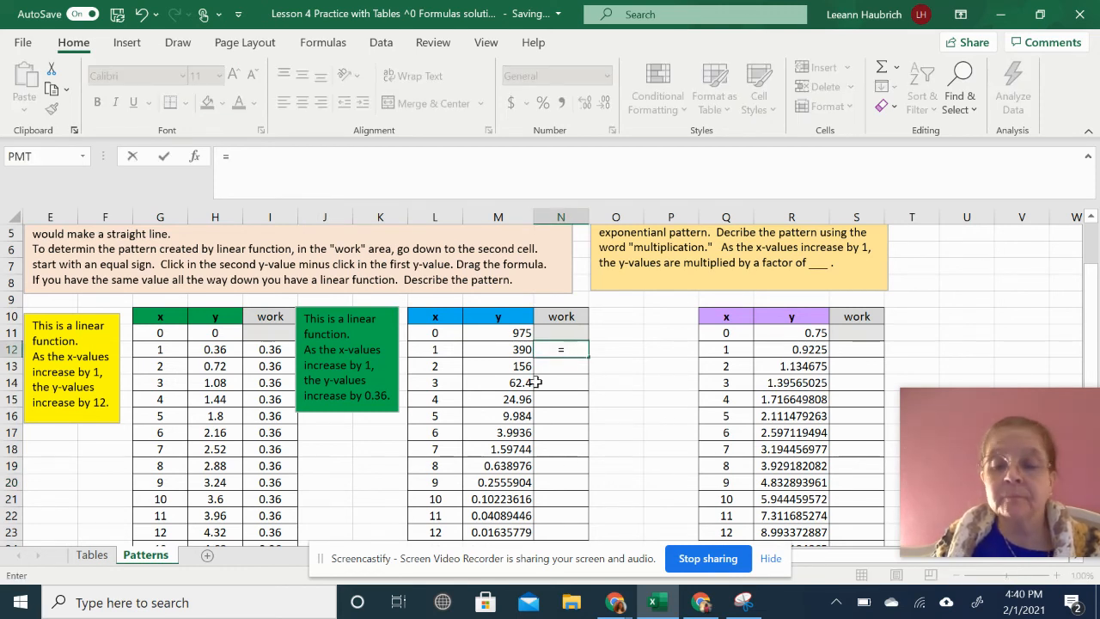
{"action": "left_click", "coordinate": [486, 352]}
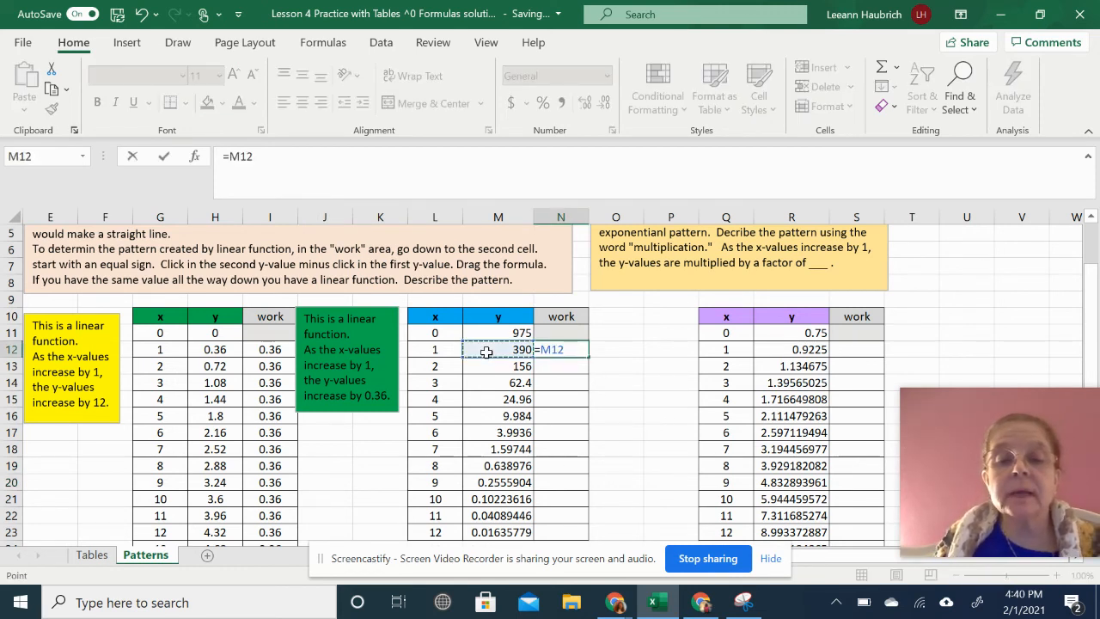
{"action": "type", "text": "-"}
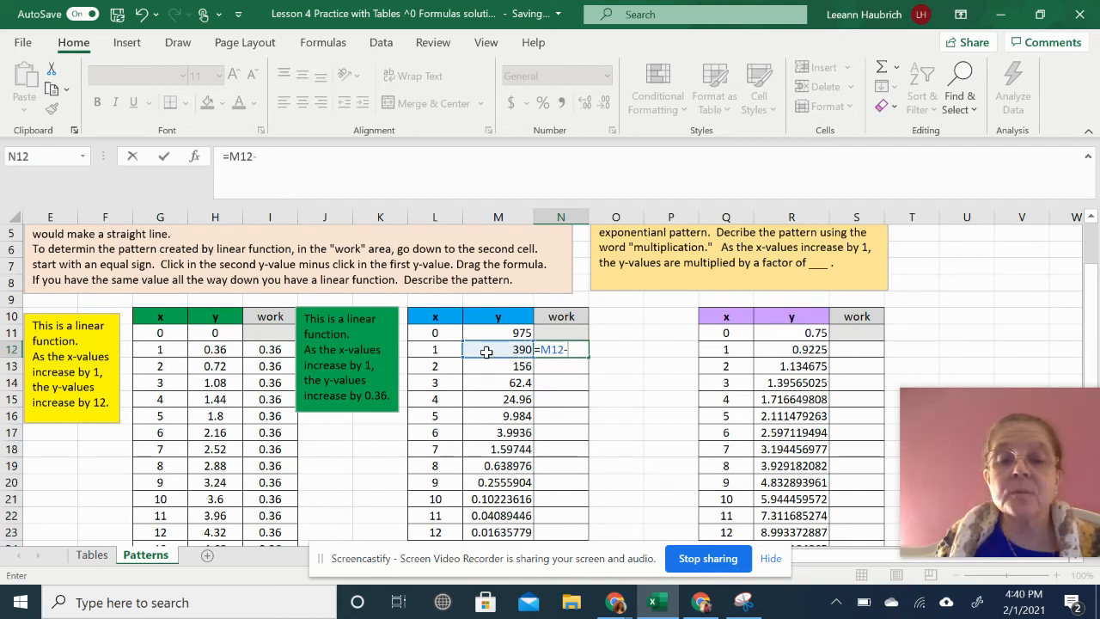
{"action": "left_click", "coordinate": [481, 332]}
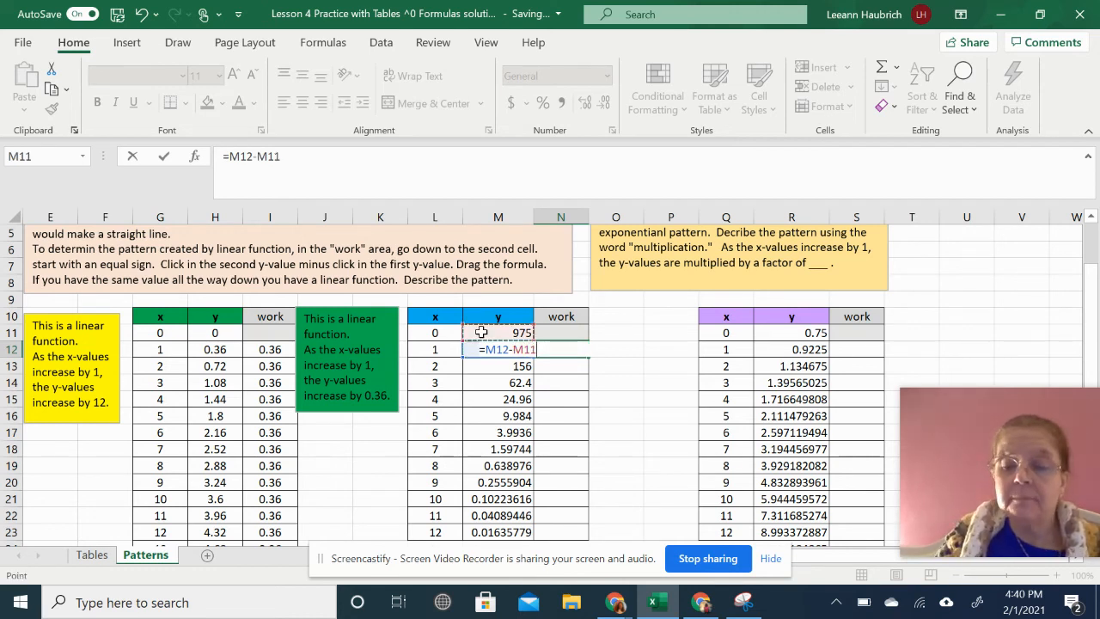
{"action": "key", "text": "Return"}
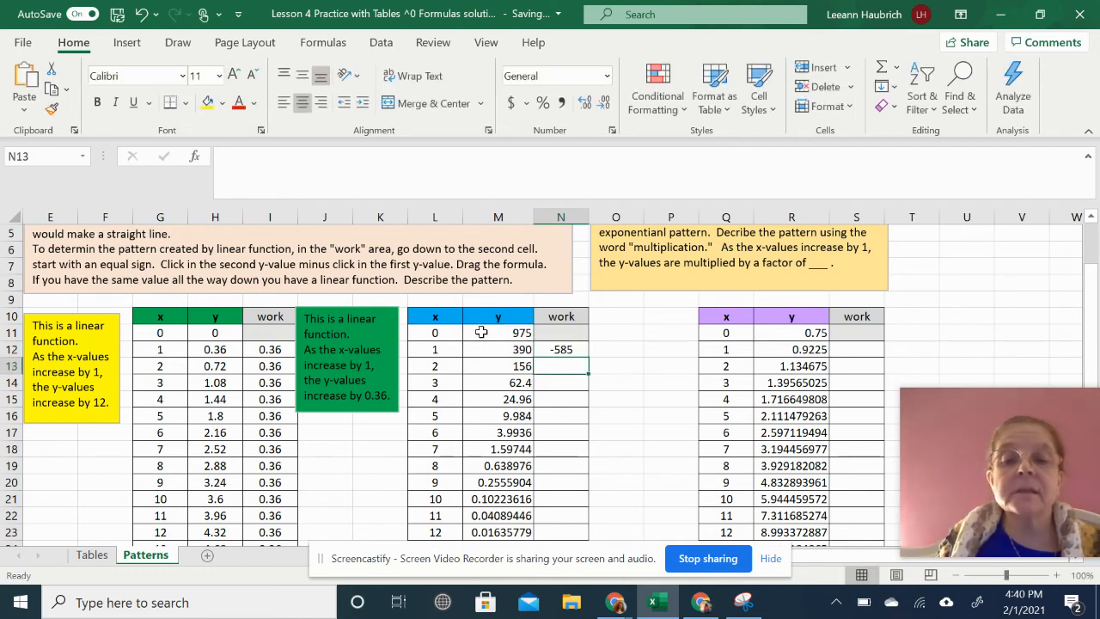
Step: Try filling the N12 difference formula down the blue table's work column to row 23, and undo both the fill and the formula
{"action": "left_click", "coordinate": [626, 432]}
{"action": "left_click", "coordinate": [572, 353]}
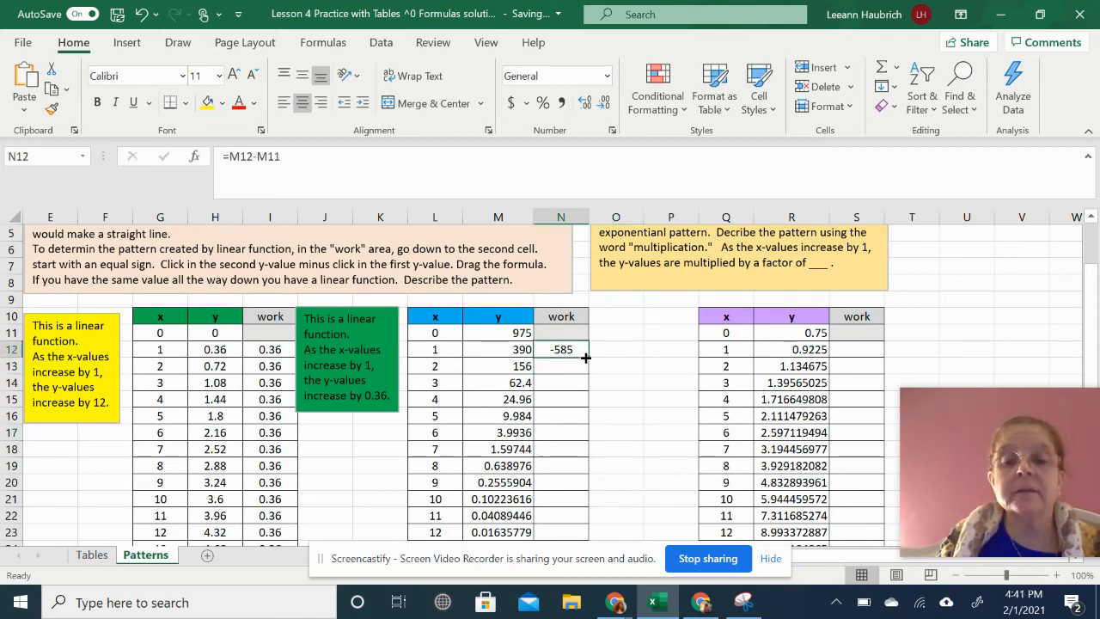
{"action": "left_click_drag", "start_coordinate": [587, 356], "coordinate": [578, 550]}
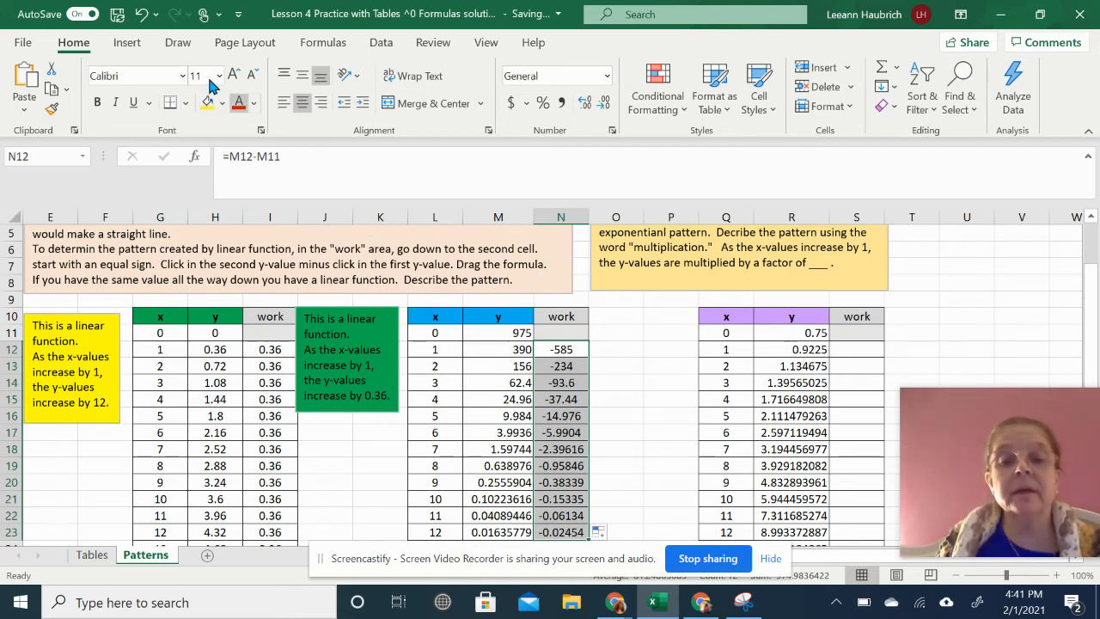
{"action": "left_click", "coordinate": [134, 16]}
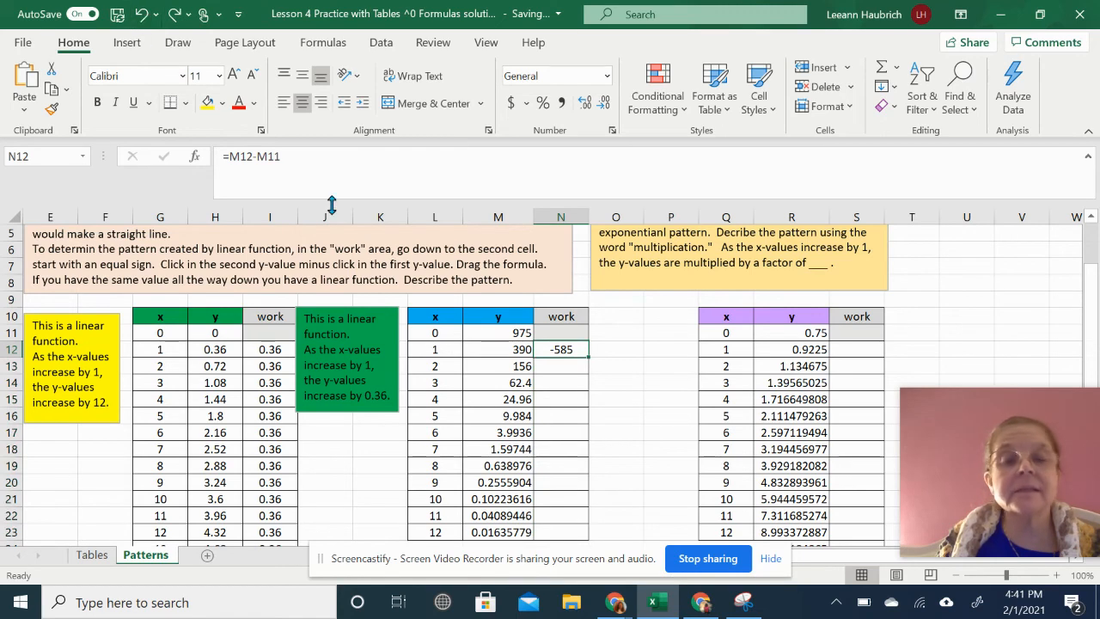
{"action": "key", "text": "ctrl+z"}
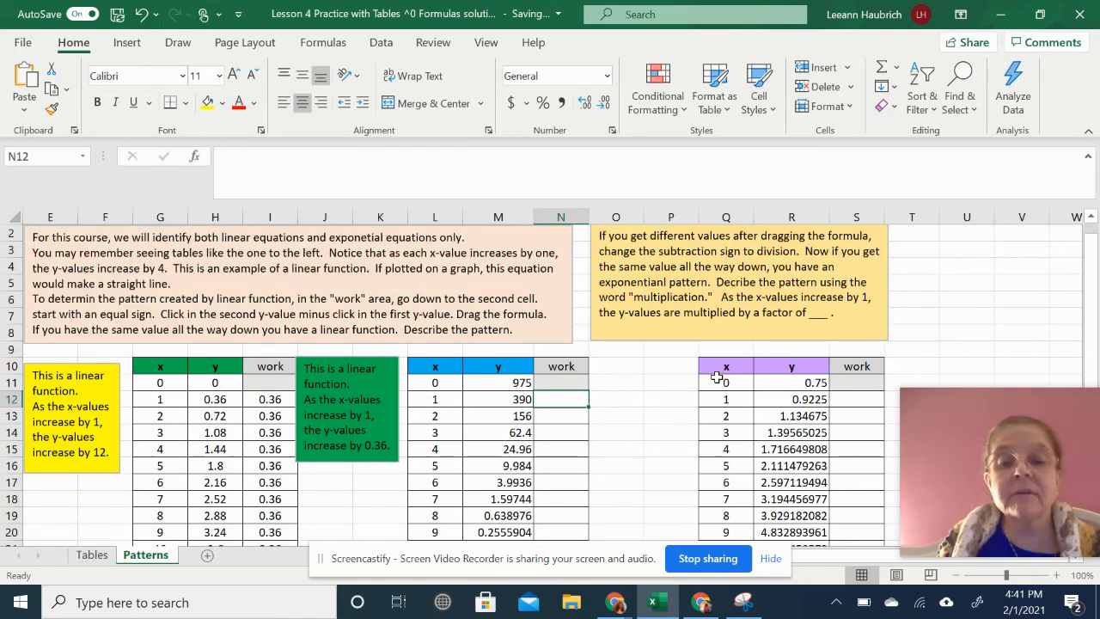
Step: Review the exponential pattern instructions and enter =M12/M11 in N12 to divide the blue table's second y-value by the first
{"action": "scroll", "coordinate": [717, 379], "scroll_direction": "up", "scroll_amount": 1}
{"action": "scroll", "coordinate": [668, 267], "scroll_direction": "up", "scroll_amount": 1}
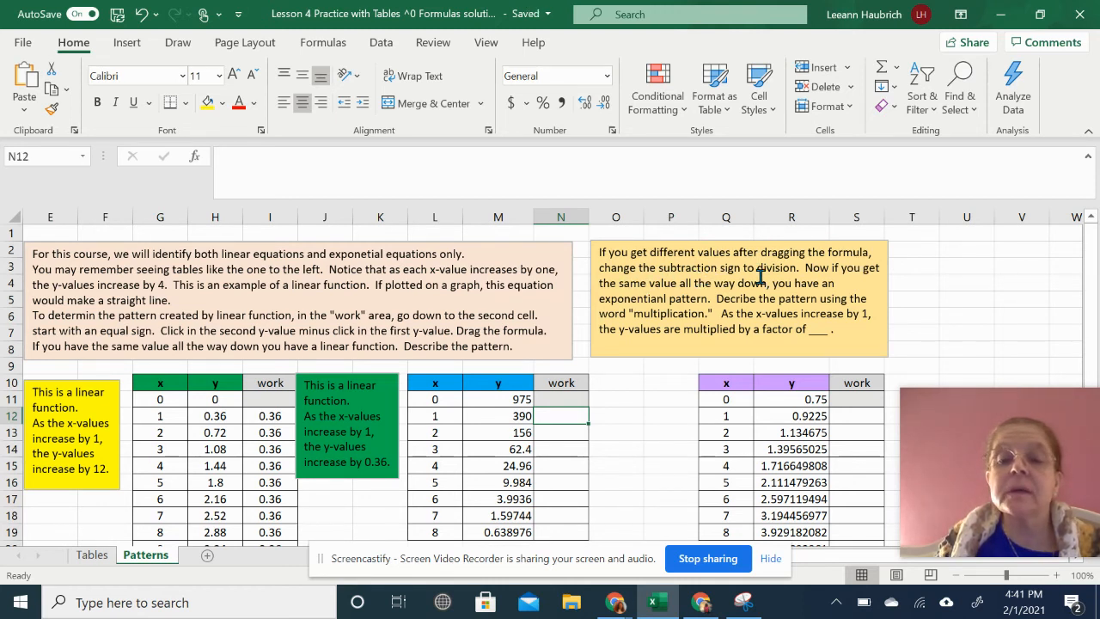
{"action": "scroll", "coordinate": [656, 399], "scroll_direction": "down", "scroll_amount": 1}
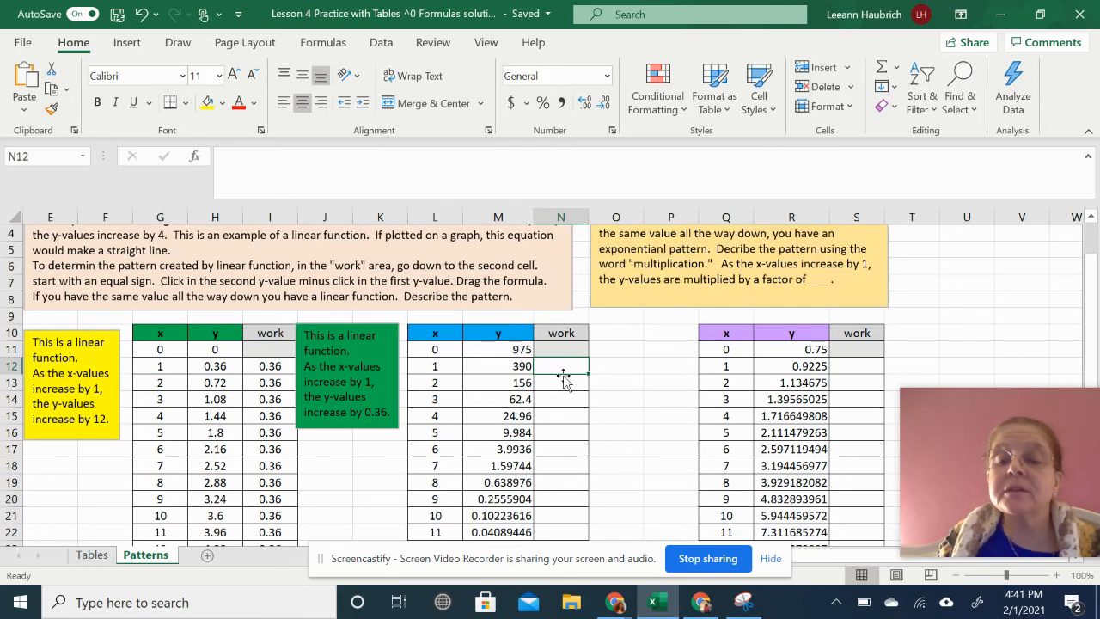
{"action": "type", "text": "="}
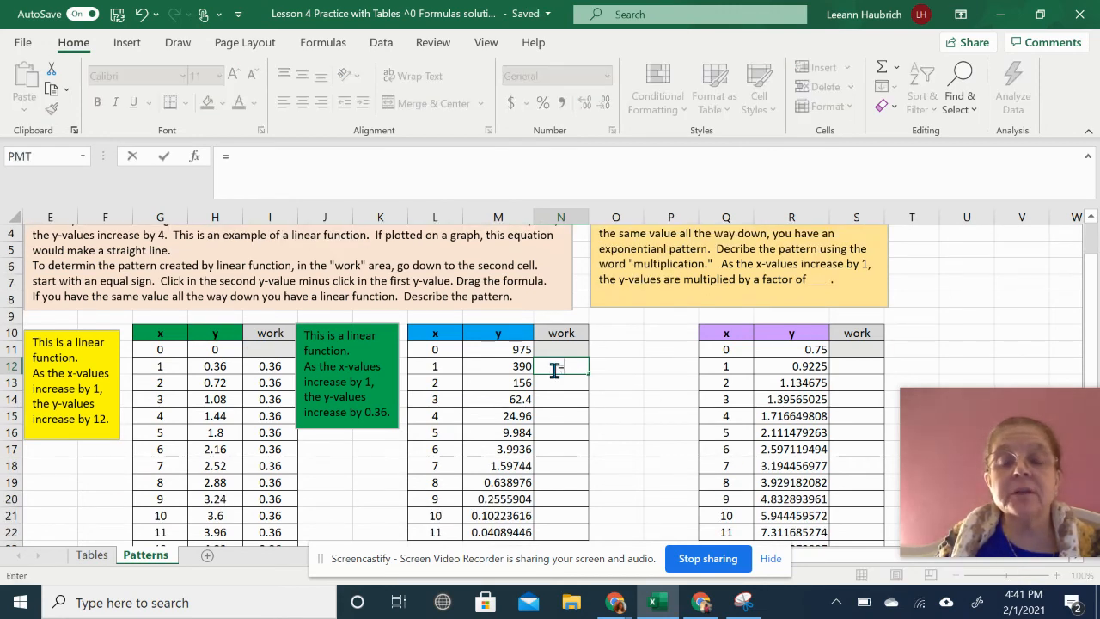
{"action": "left_click", "coordinate": [496, 366]}
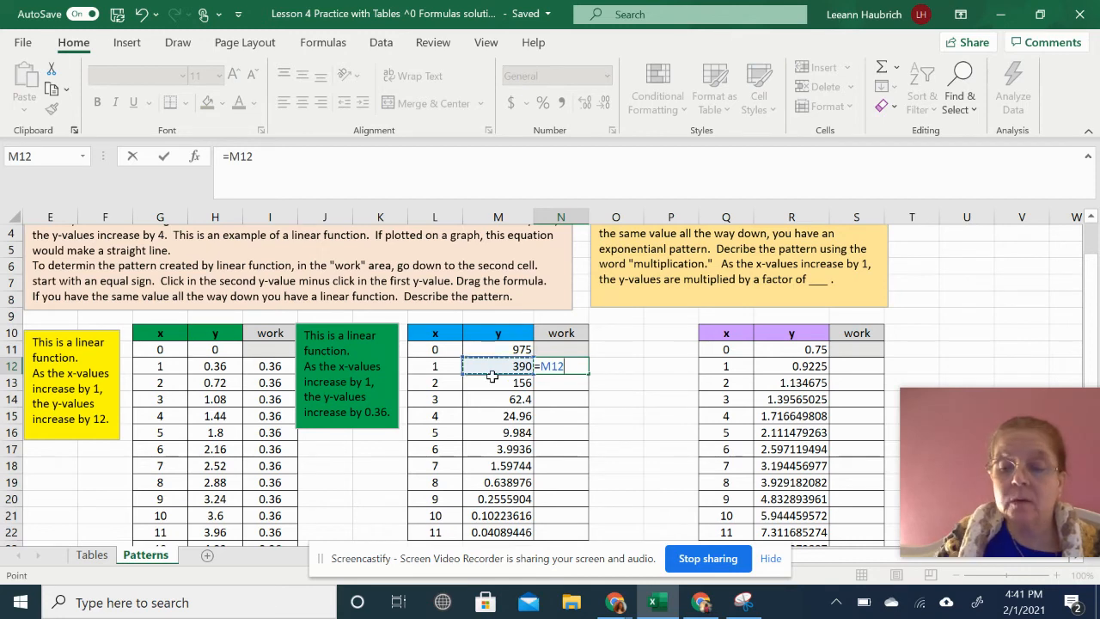
{"action": "type", "text": "/"}
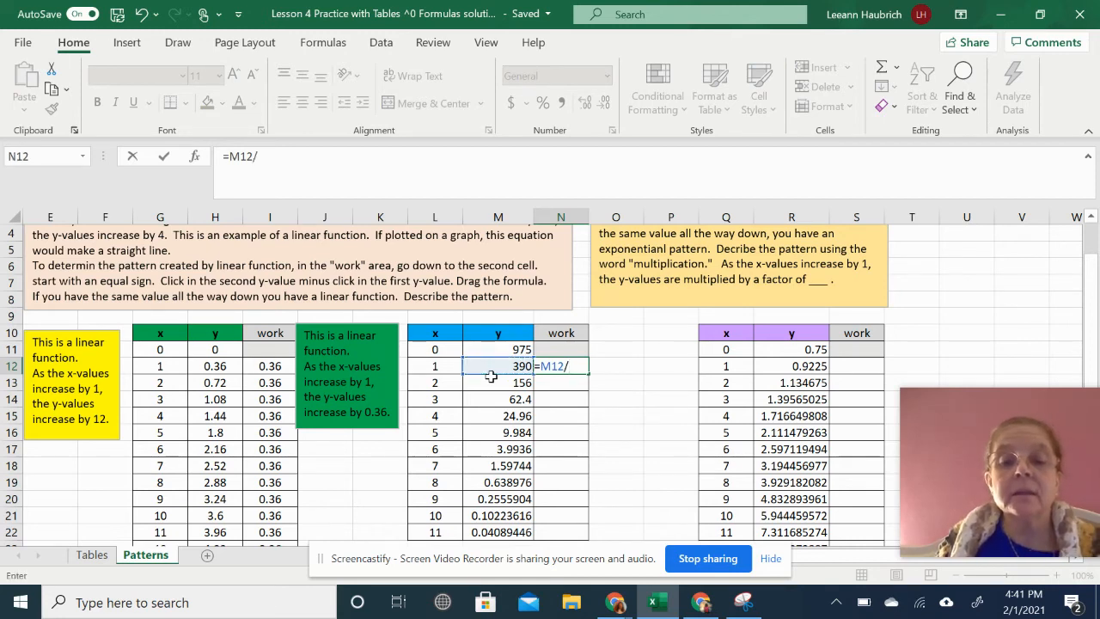
{"action": "left_click", "coordinate": [499, 348]}
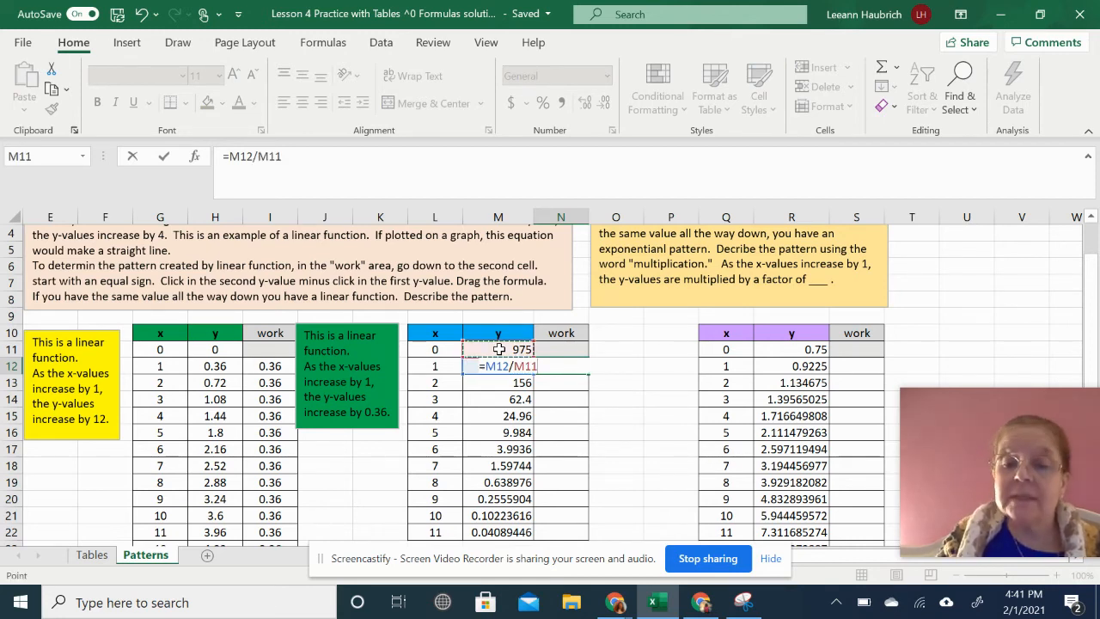
{"action": "key", "text": "Return"}
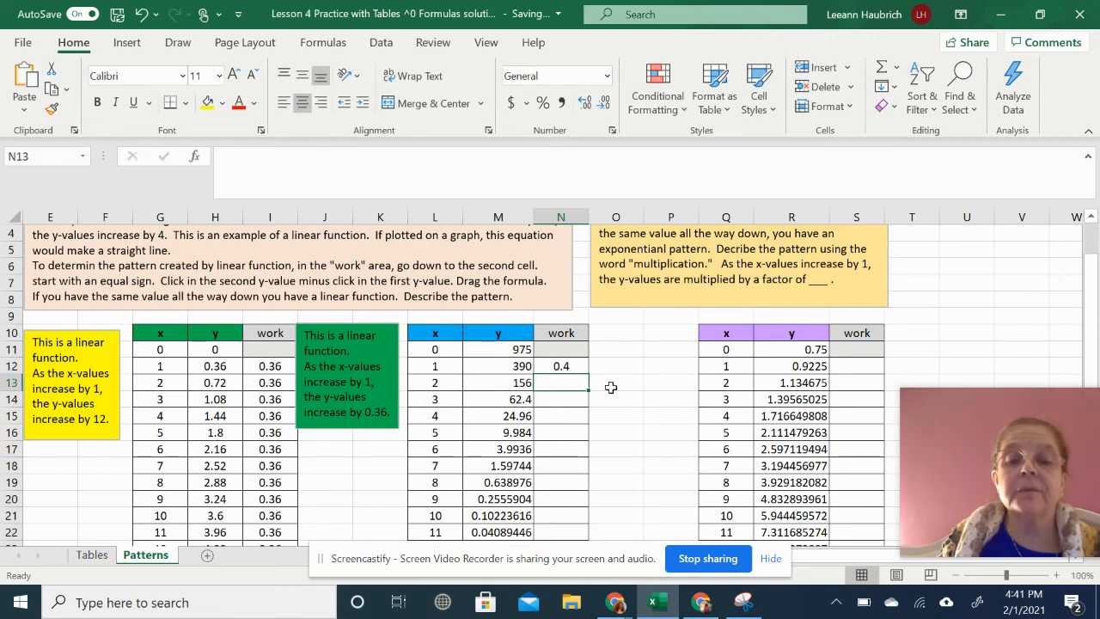
Step: Fill the N12 division formula down the blue table's work column to row 31
{"action": "left_click", "coordinate": [562, 365]}
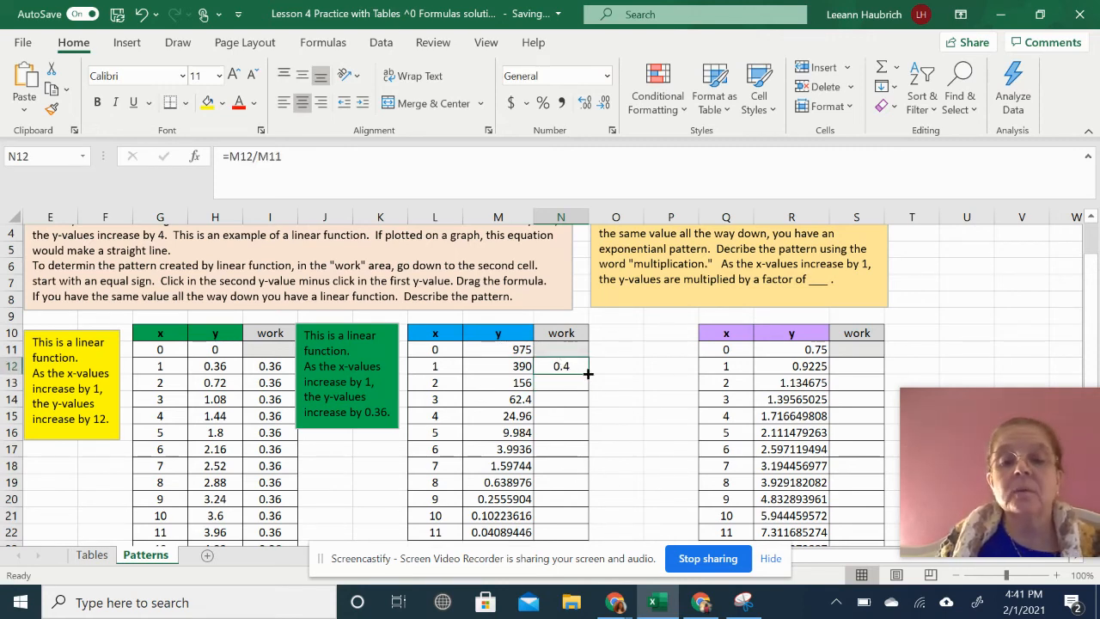
{"action": "left_click_drag", "start_coordinate": [588, 373], "coordinate": [574, 518]}
{"action": "left_click", "coordinate": [632, 460]}
{"action": "scroll", "coordinate": [629, 450], "scroll_direction": "up", "scroll_amount": 3}
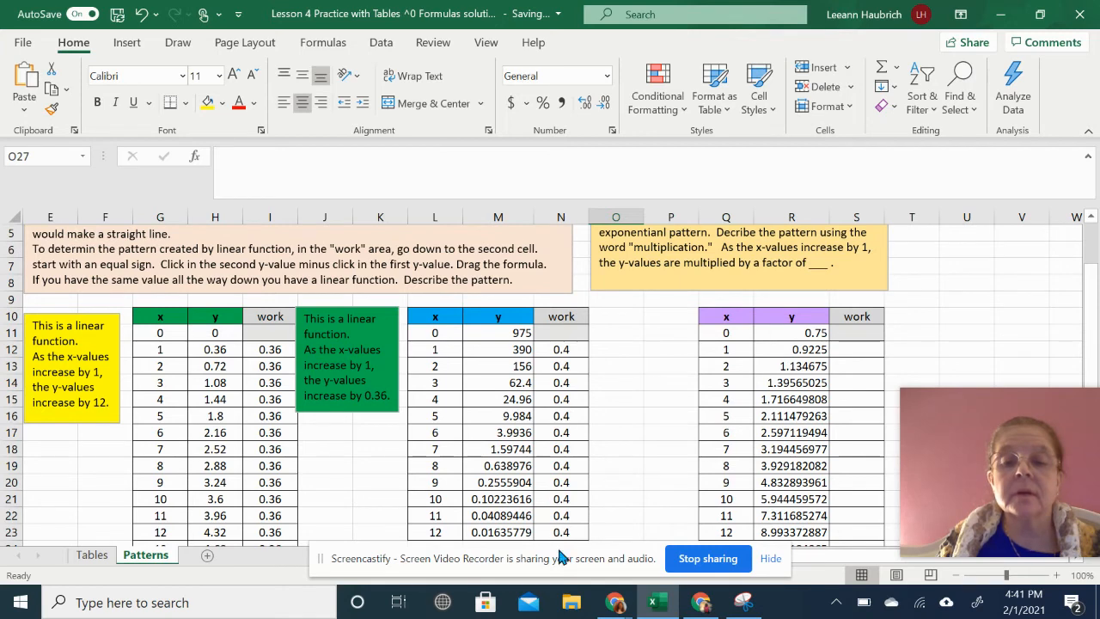
{"action": "scroll", "coordinate": [571, 447], "scroll_direction": "up", "scroll_amount": 1}
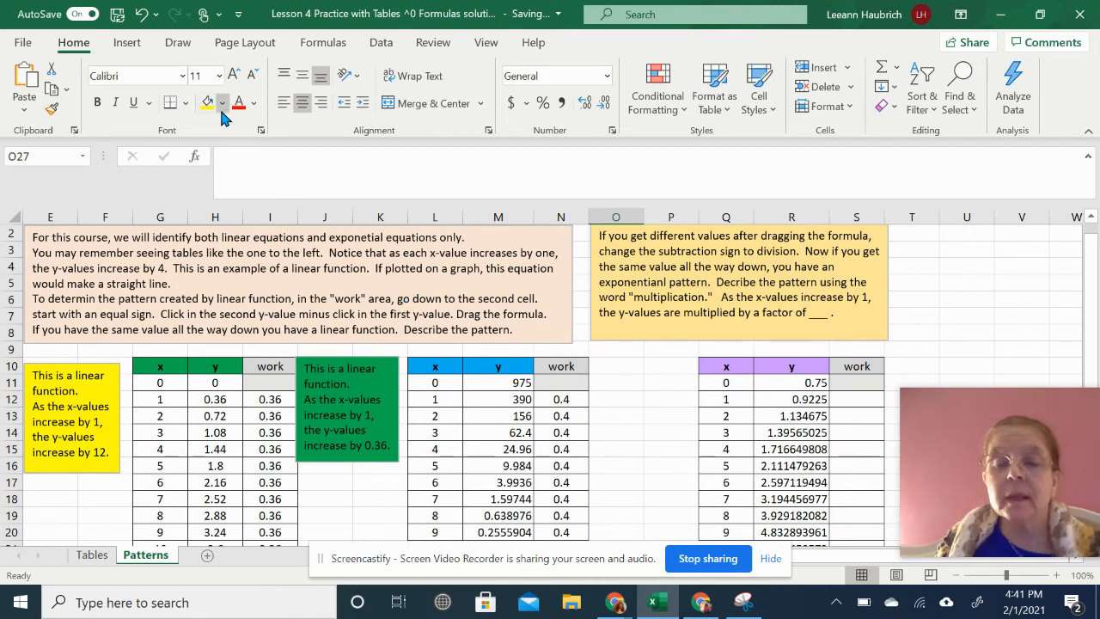
{"action": "left_click", "coordinate": [560, 401]}
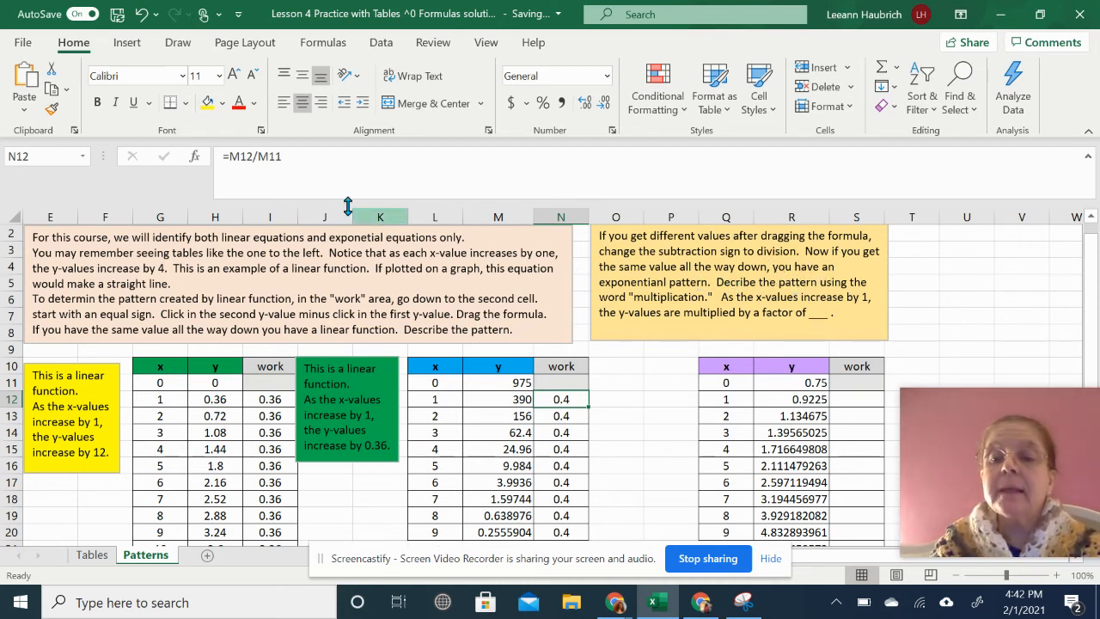
Step: Add a text box beside the blue table: "This is an exponential function. As the x-values increase by 1, the y-values are multiplies by a factor of 0.4"
{"action": "left_click", "coordinate": [129, 45]}
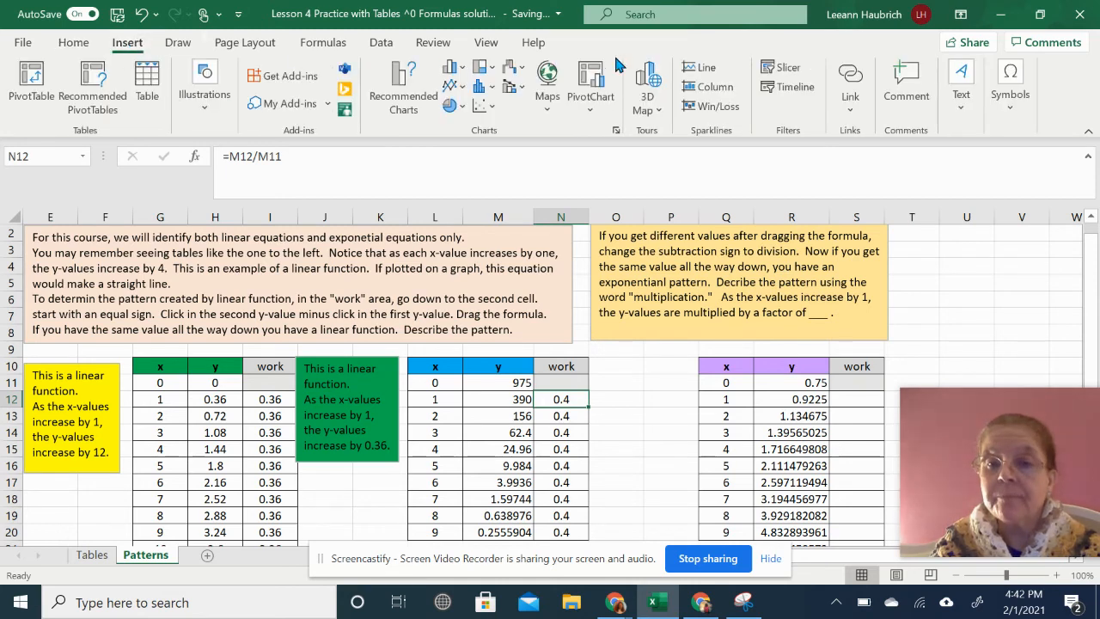
{"action": "left_click", "coordinate": [961, 86]}
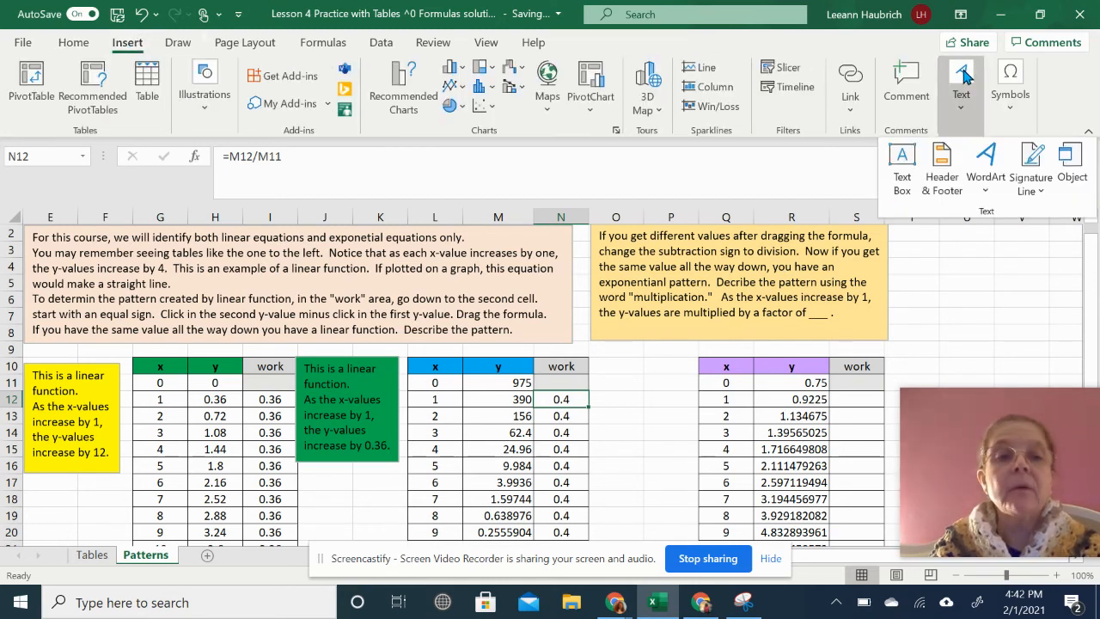
{"action": "left_click", "coordinate": [891, 163]}
{"action": "mouse_move", "coordinate": [595, 353]}
{"action": "left_mouse_down"}
{"action": "mouse_move", "coordinate": [666, 374]}
{"action": "mouse_move", "coordinate": [666, 495]}
{"action": "mouse_move", "coordinate": [684, 496]}
{"action": "left_mouse_up"}
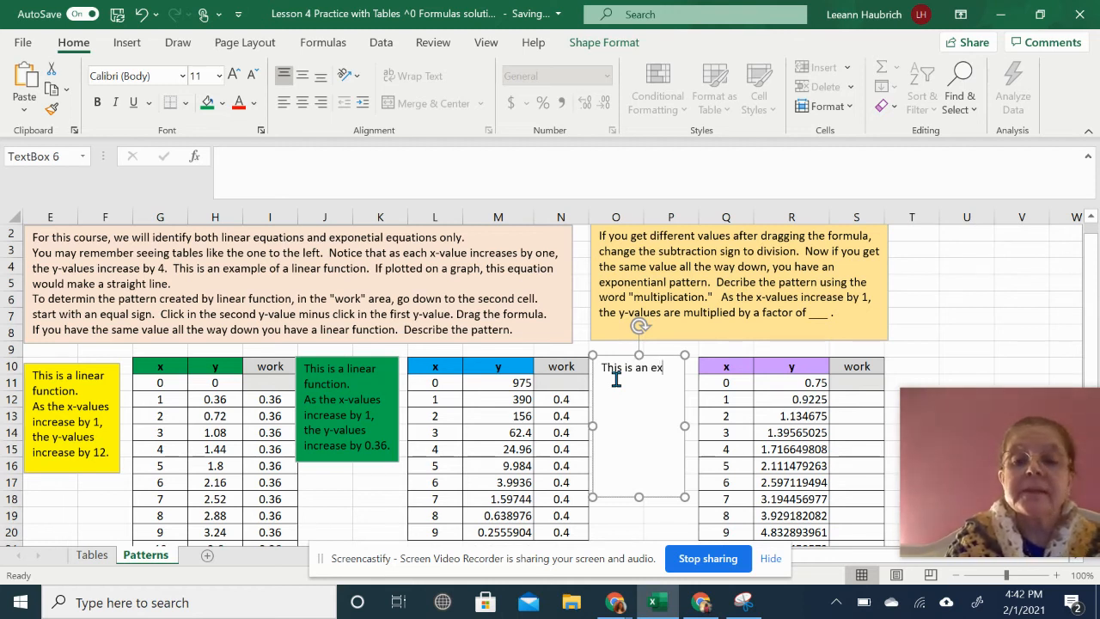
{"action": "type", "text": "This is an exponential"}
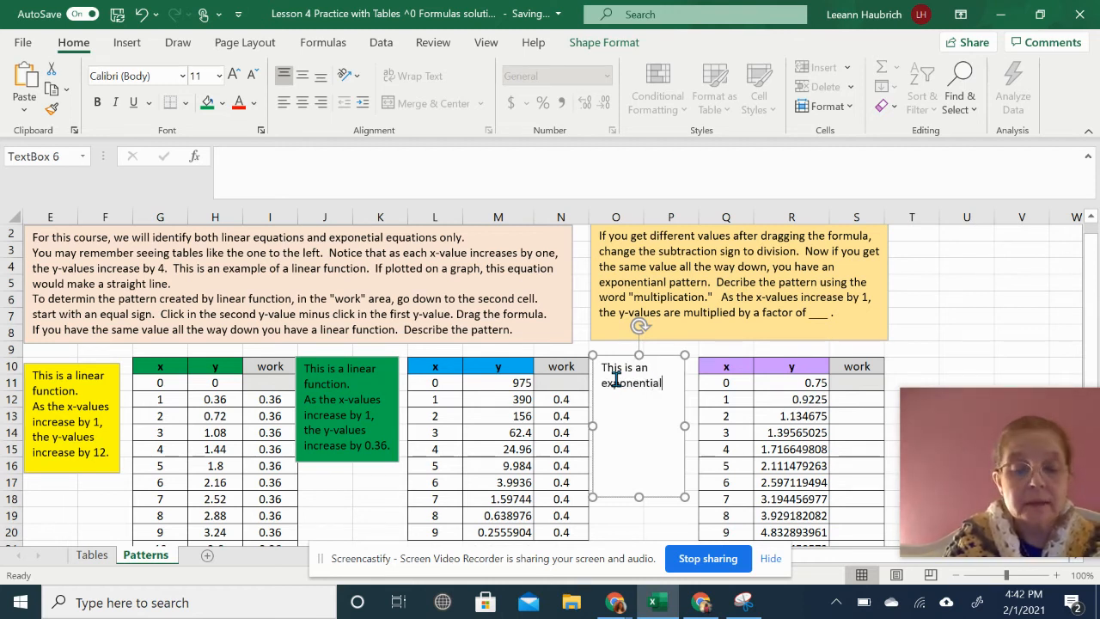
{"action": "type", "text": " function."}
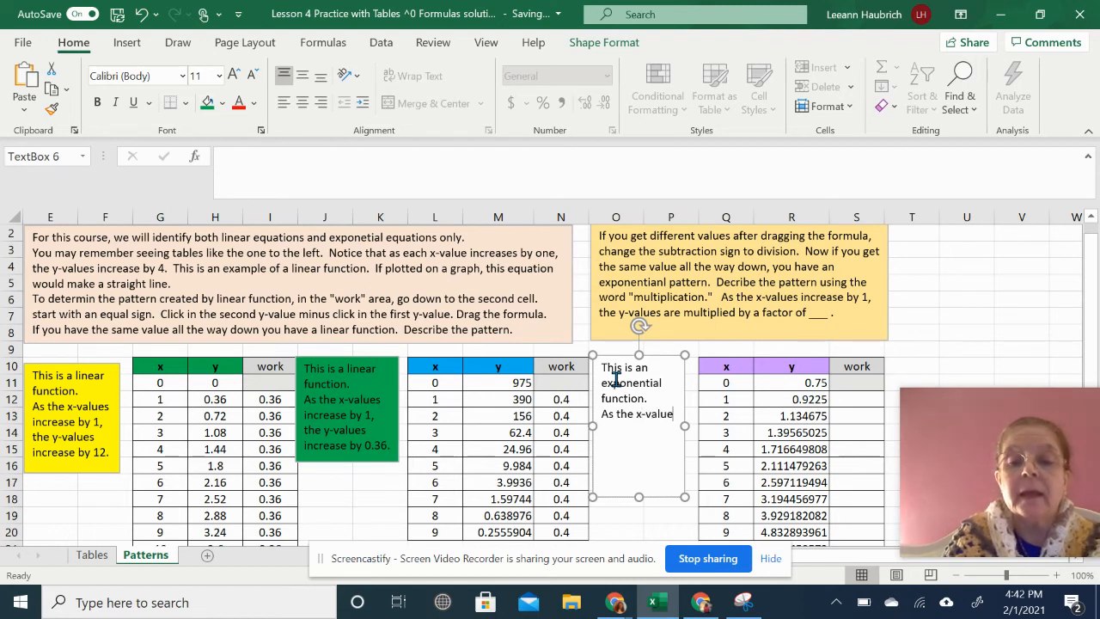
{"action": "type", "text": "s increas"}
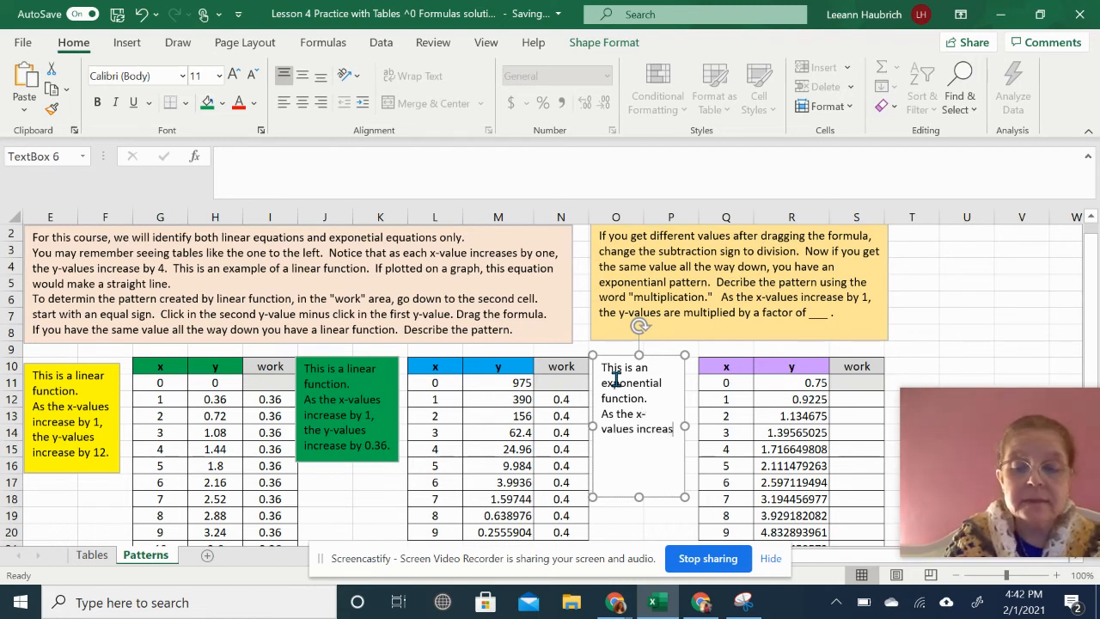
{"action": "type", "text": "e by 1"}
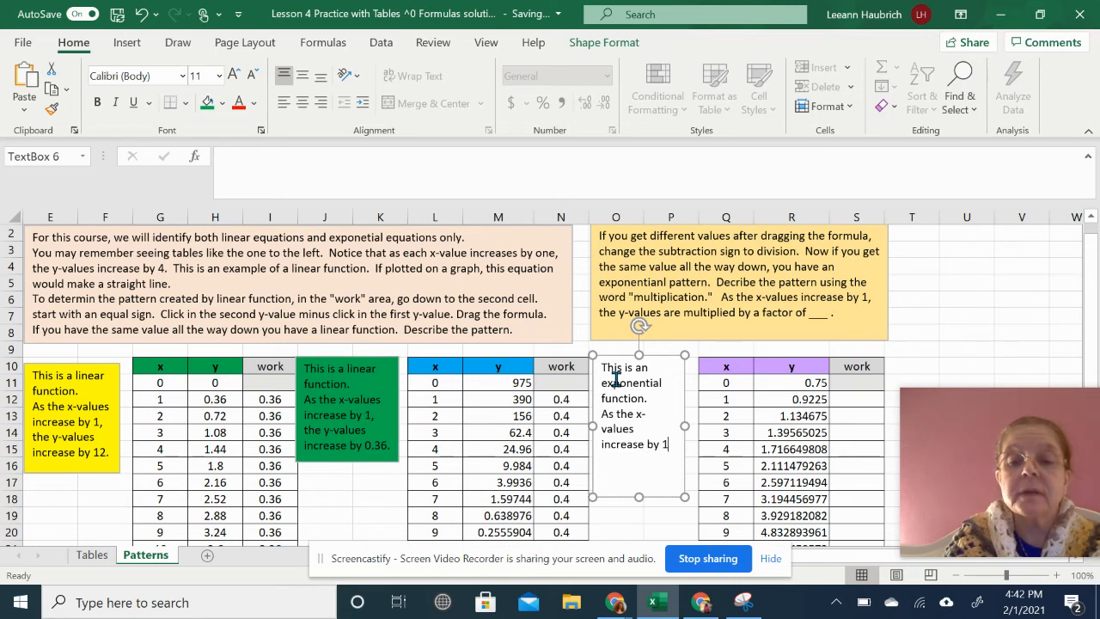
{"action": "type", "text": ", the y-values are multiplies"}
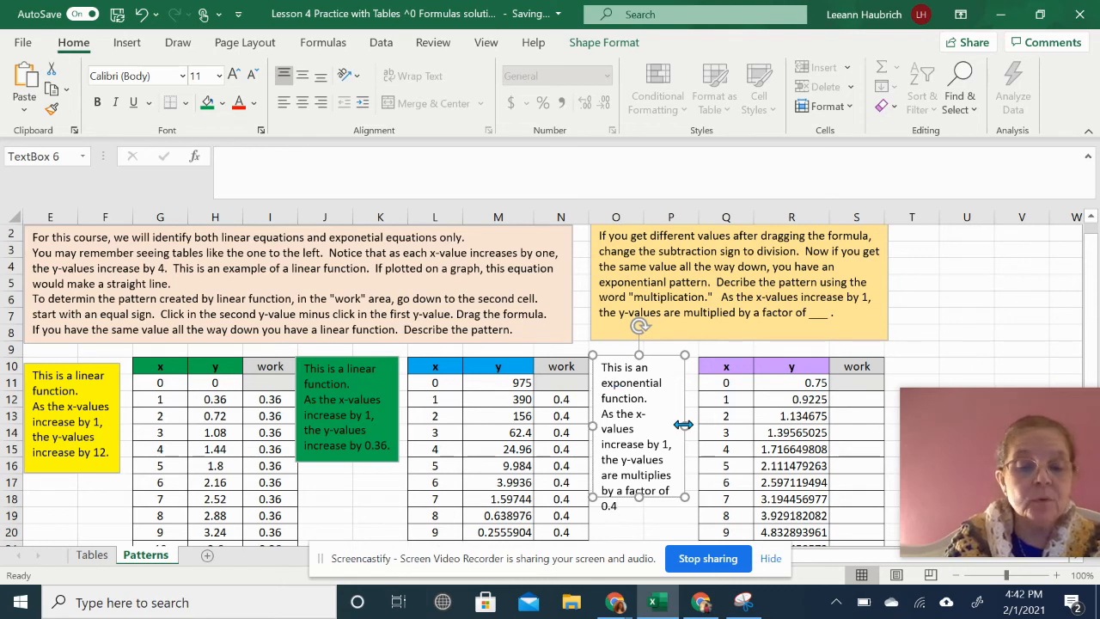
Step: Widen the blue table's text box to fit its text, align it against the work column, and fill it with light blue
{"action": "left_click_drag", "start_coordinate": [685, 425], "coordinate": [700, 426]}
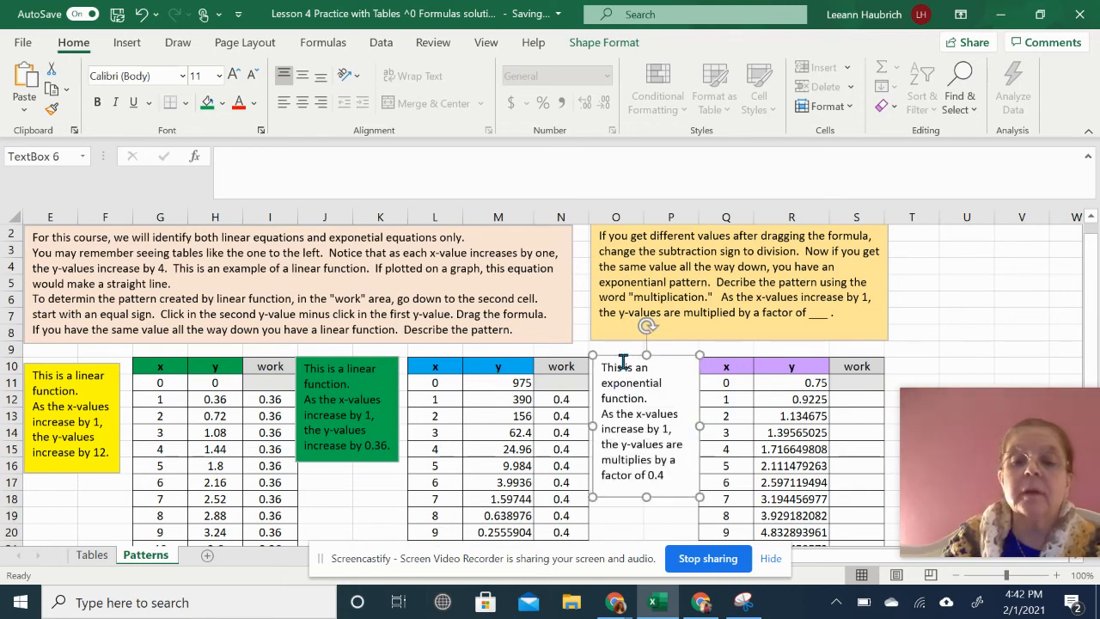
{"action": "left_click_drag", "start_coordinate": [622, 352], "coordinate": [619, 350]}
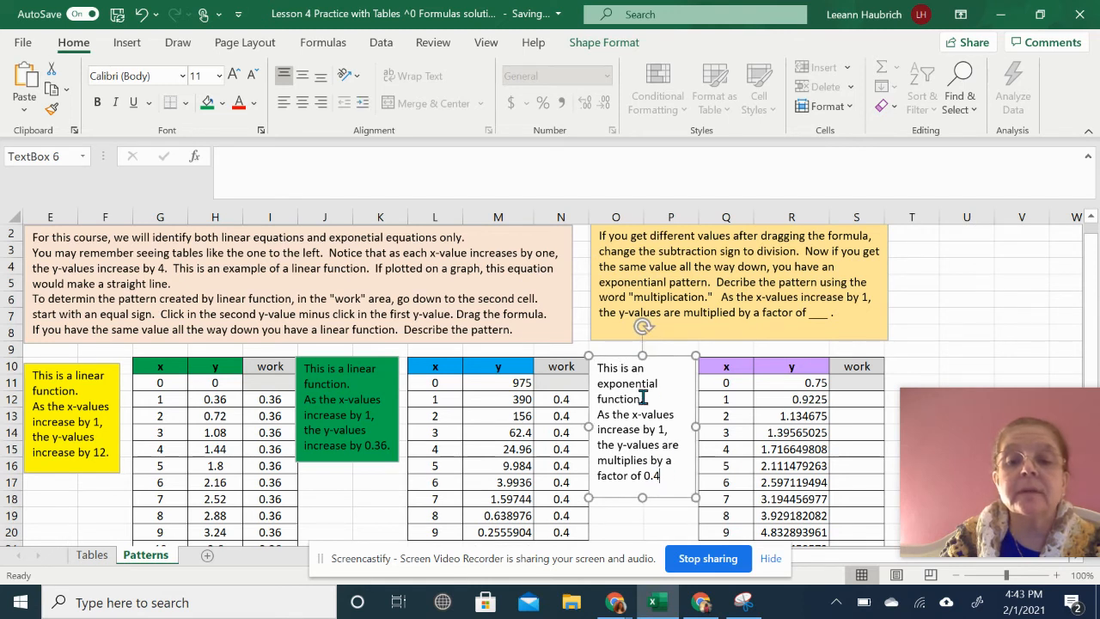
{"action": "left_click", "coordinate": [691, 484]}
{"action": "key", "text": "BackSpace"}
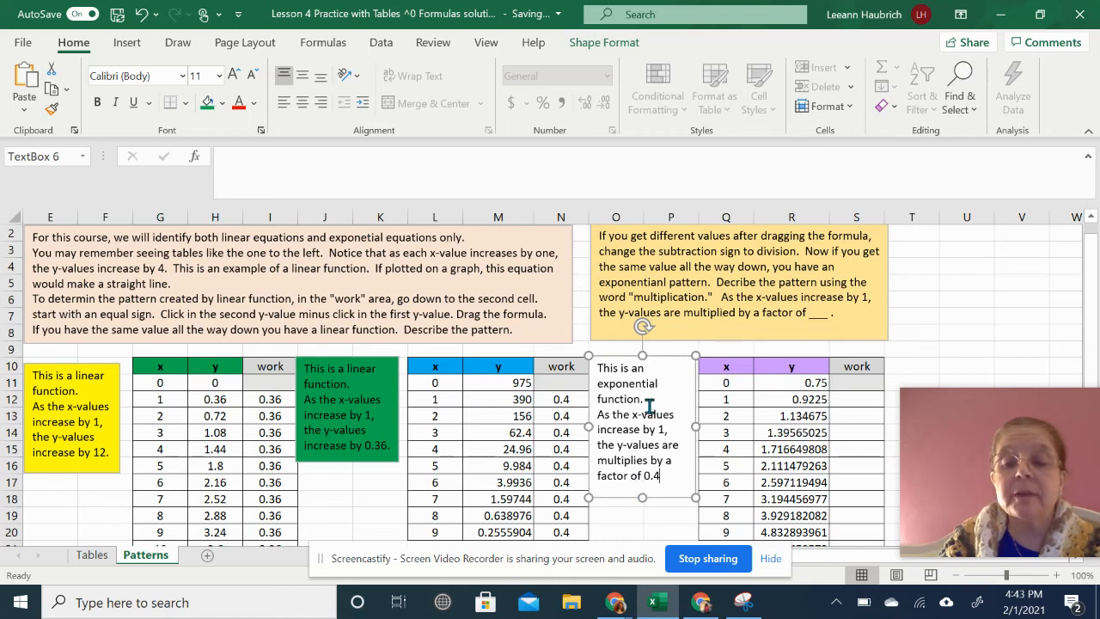
{"action": "left_click", "coordinate": [222, 103]}
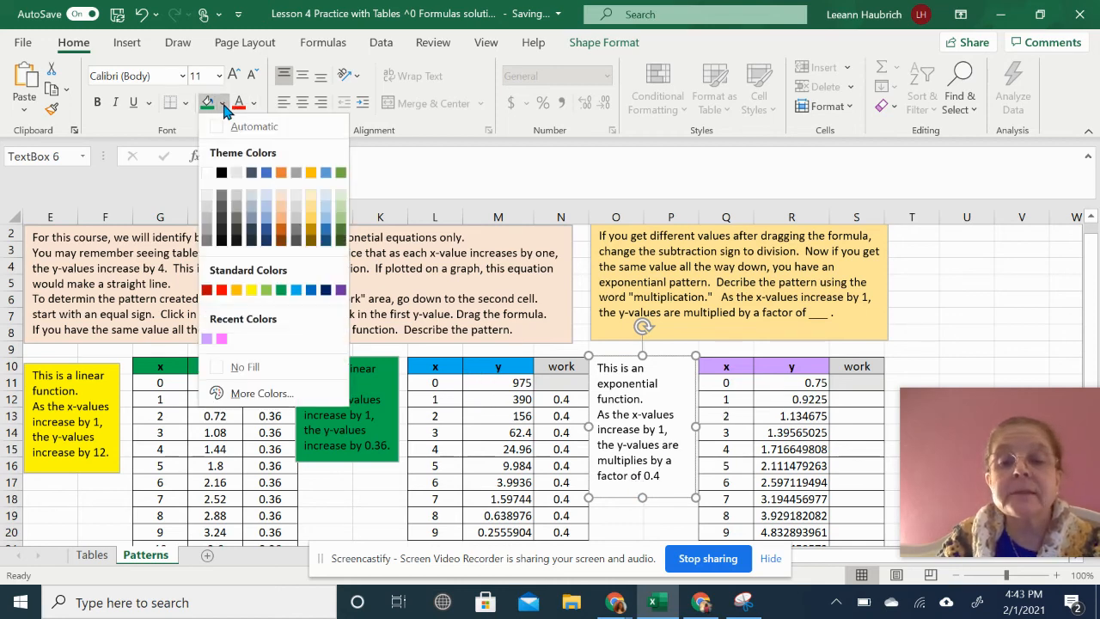
{"action": "left_click", "coordinate": [296, 291]}
{"action": "left_click", "coordinate": [629, 523]}
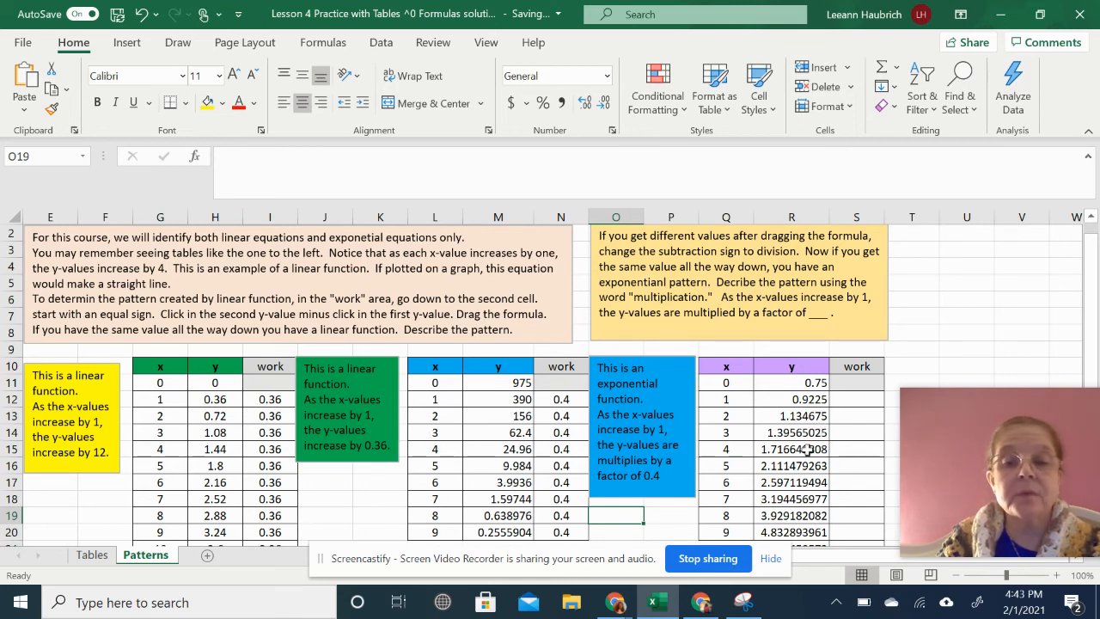
Step: In the purple table's work column, enter =R12-R11 in S12 to test for a constant difference between y-values
{"action": "scroll", "coordinate": [808, 451], "scroll_direction": "down", "scroll_amount": 1}
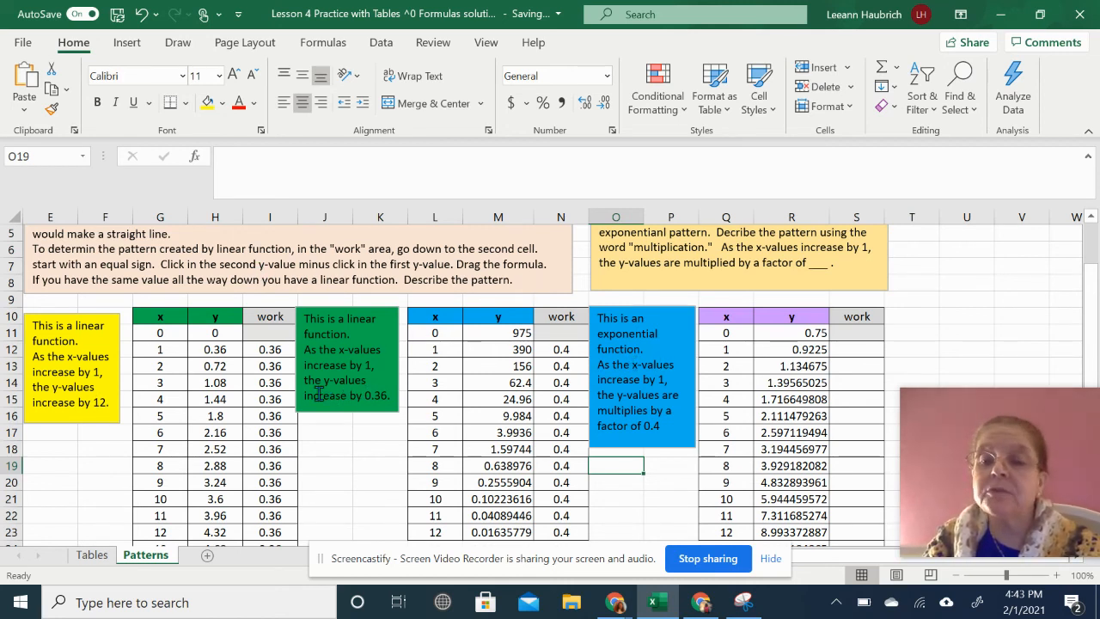
{"action": "left_click", "coordinate": [854, 350]}
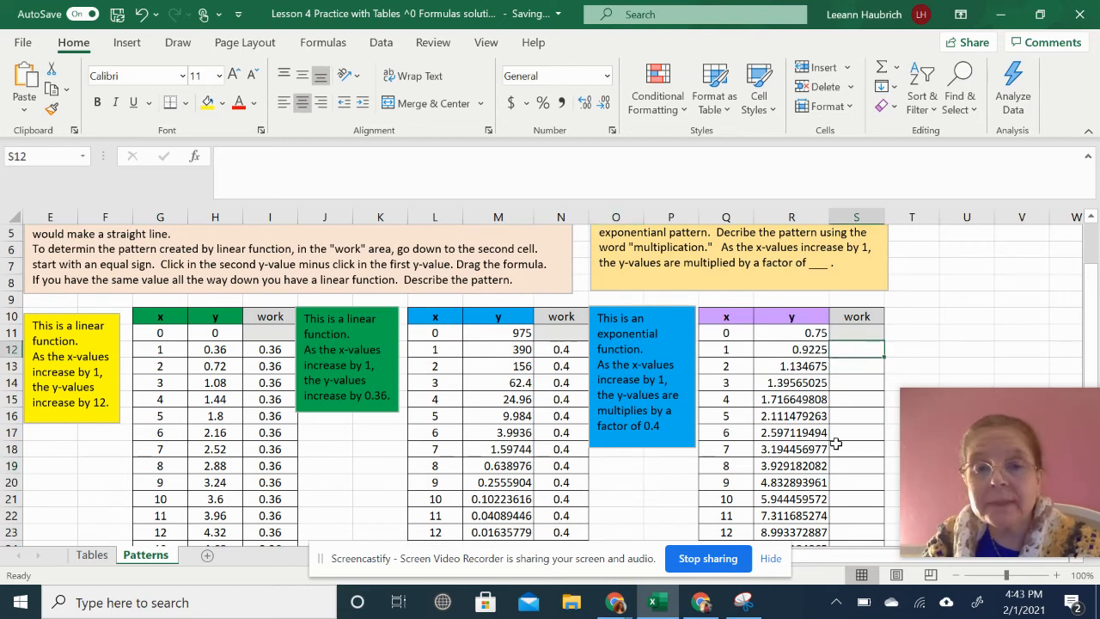
{"action": "type", "text": "="}
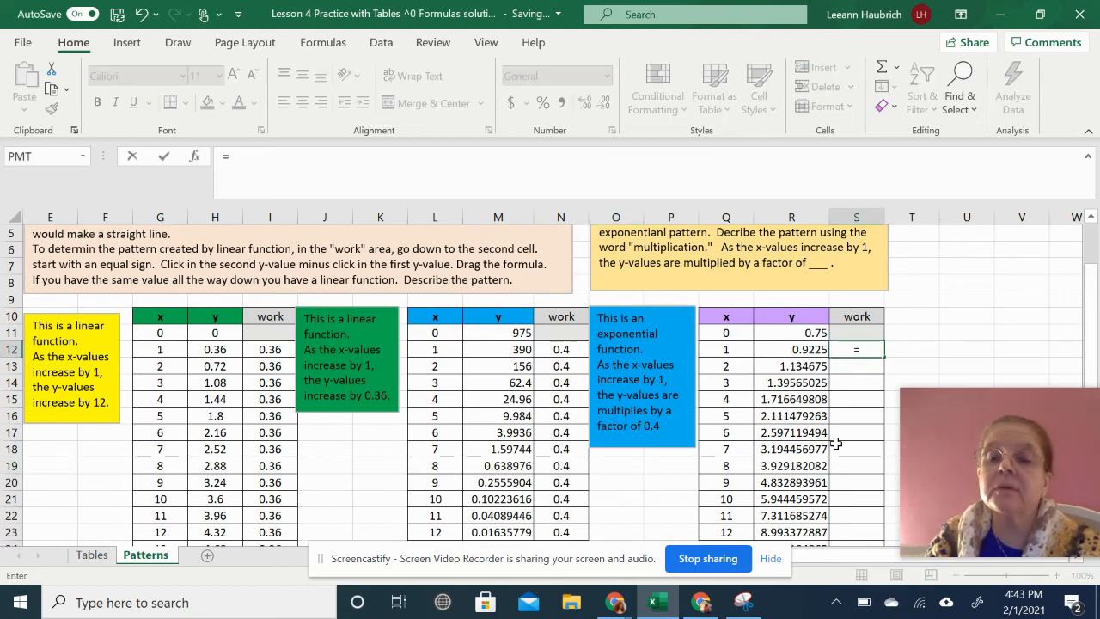
{"action": "left_click", "coordinate": [791, 350]}
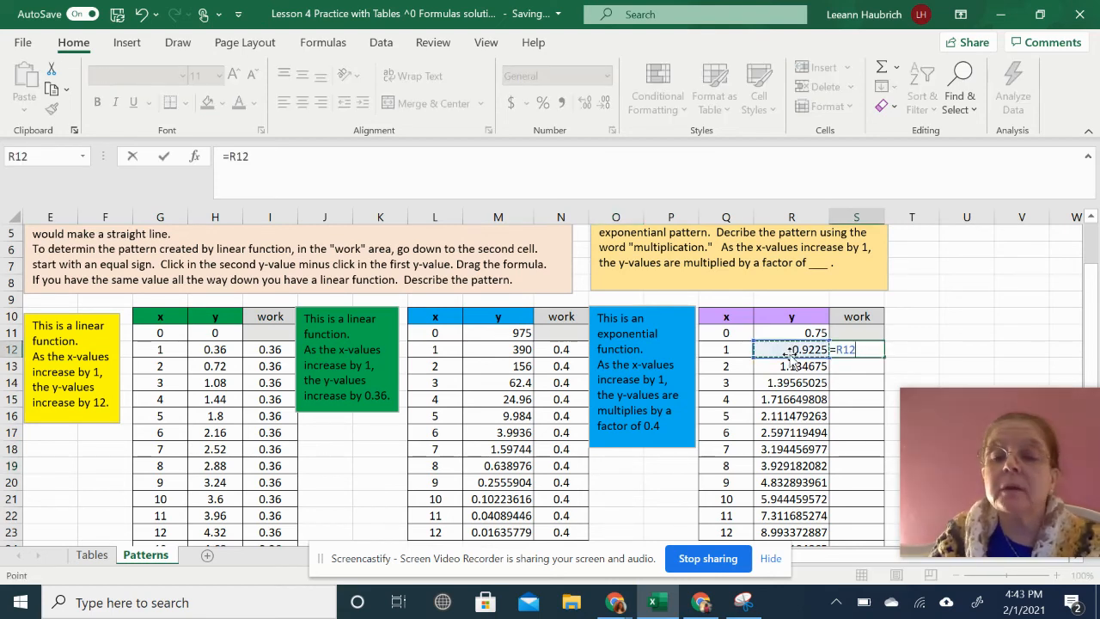
{"action": "type", "text": "-"}
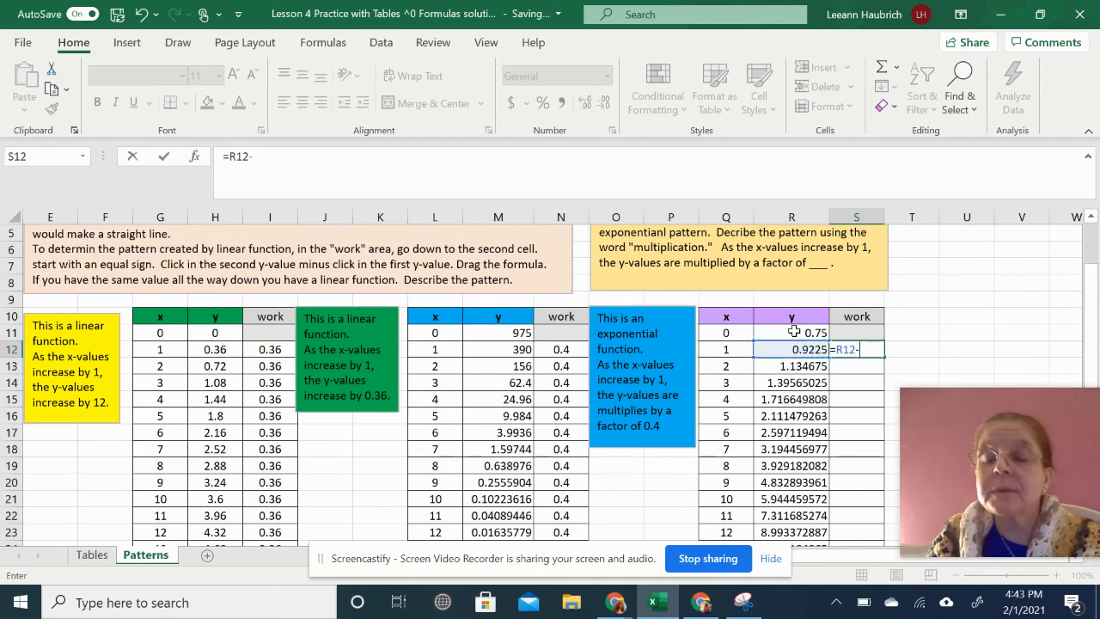
{"action": "left_click", "coordinate": [794, 332]}
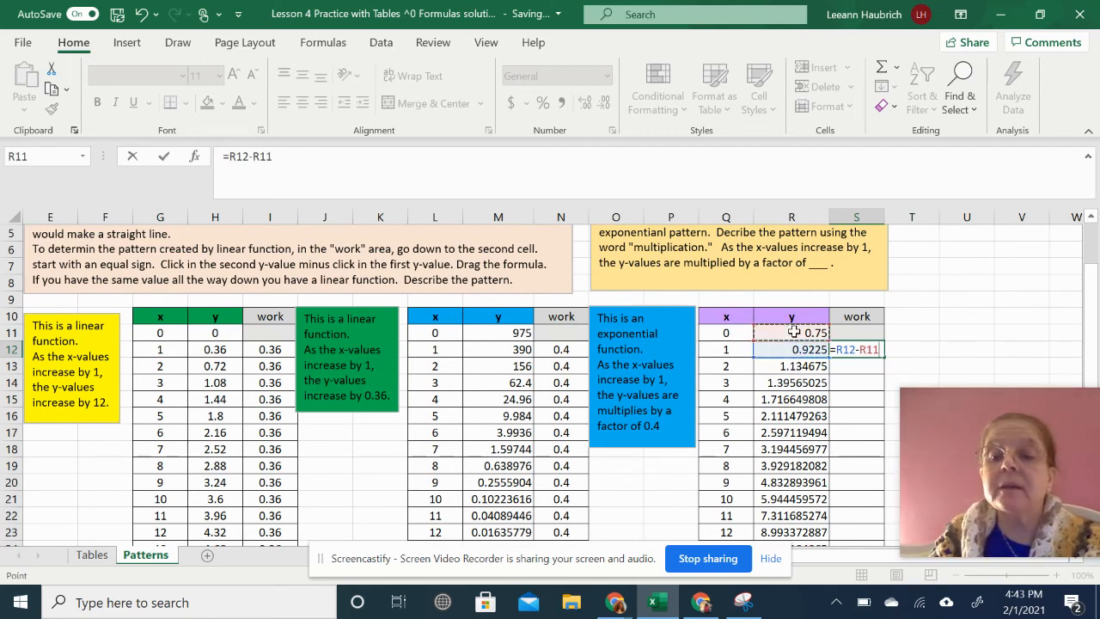
{"action": "key", "text": "Return"}
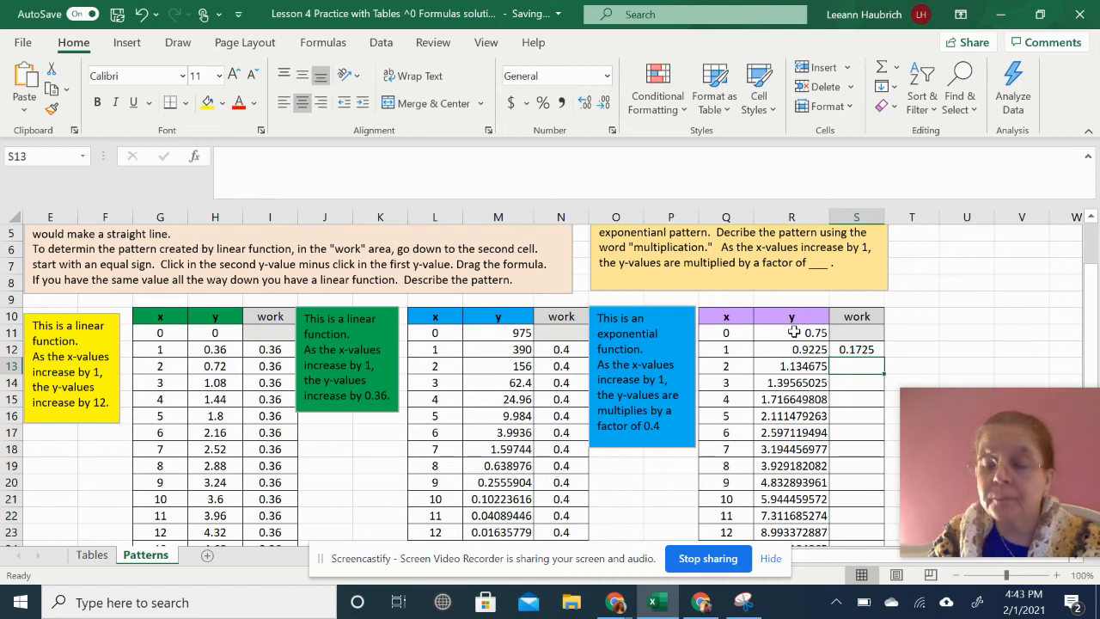
Step: Try filling the S12 difference formula down to row 20, undo the fill, and clear S12
{"action": "left_click", "coordinate": [860, 349]}
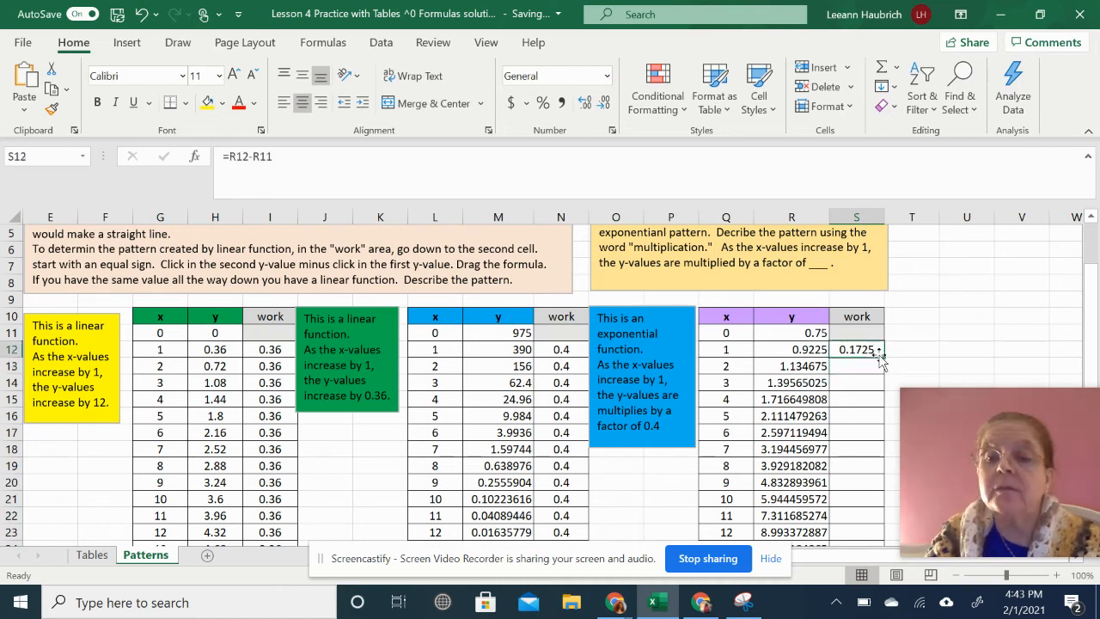
{"action": "left_click_drag", "start_coordinate": [883, 358], "coordinate": [875, 494]}
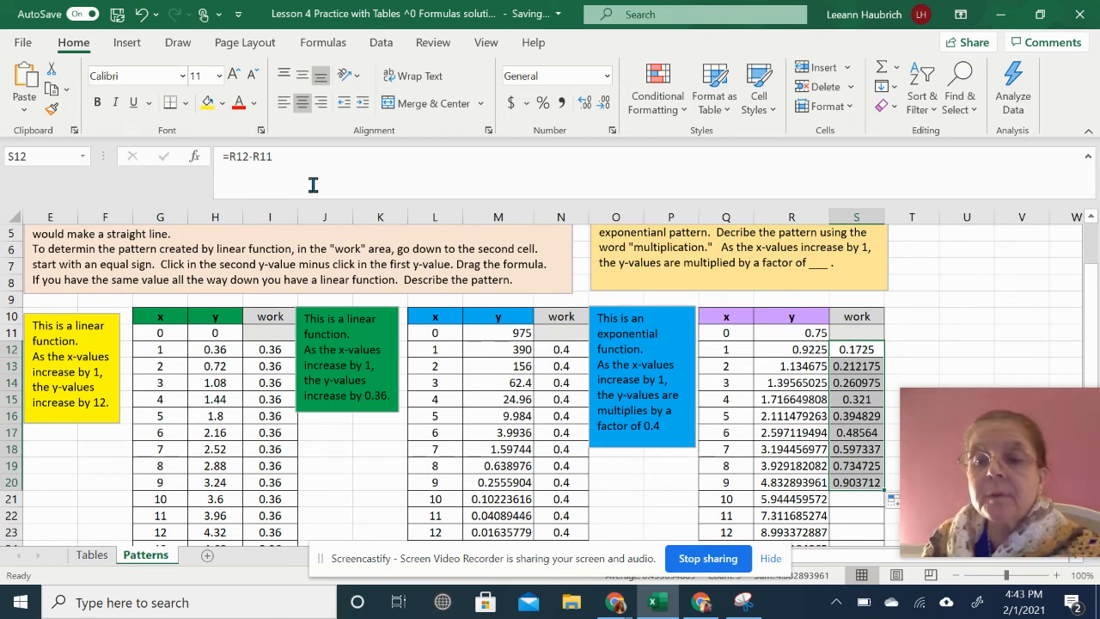
{"action": "left_click", "coordinate": [141, 13]}
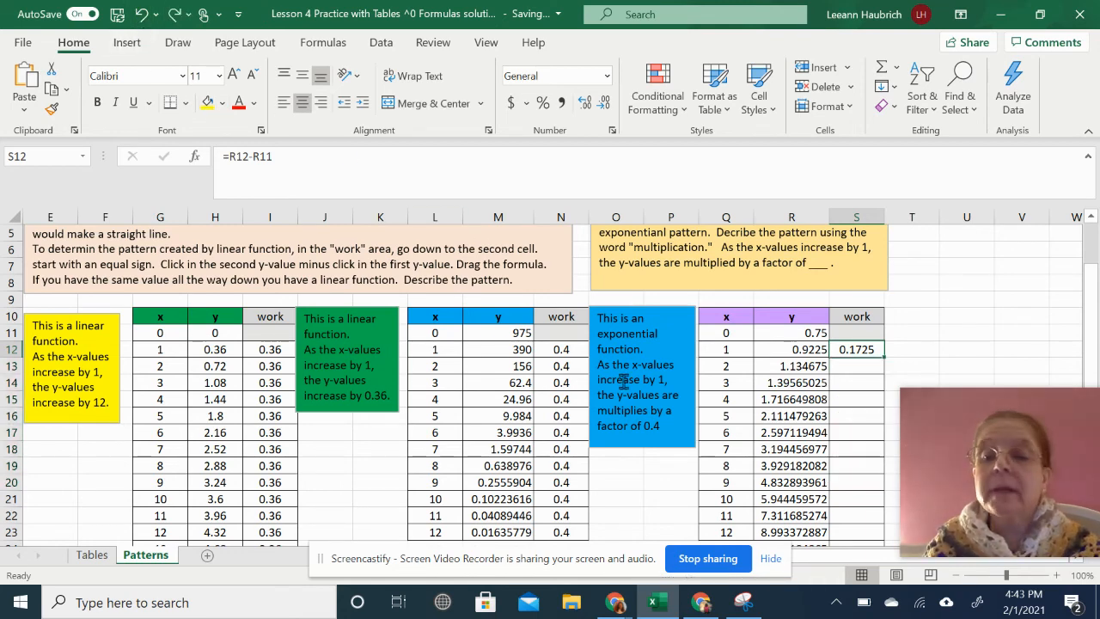
{"action": "key", "text": "Delete"}
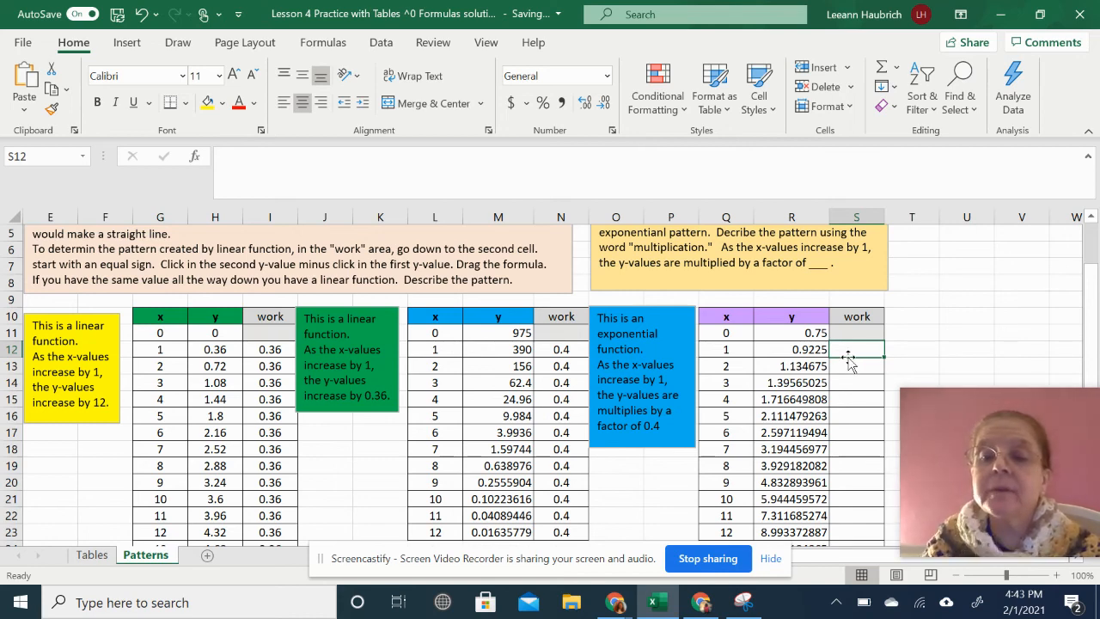
Step: Enter =R12/R11 in S12 and fill it down the purple table's work column to row 31
{"action": "type", "text": "="}
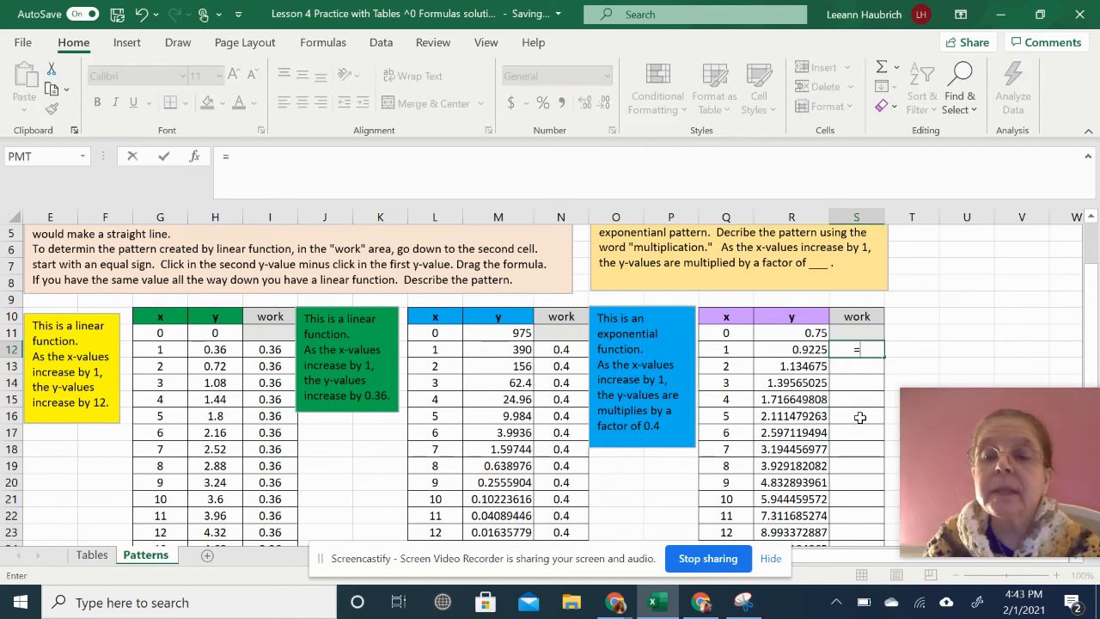
{"action": "left_click", "coordinate": [806, 350]}
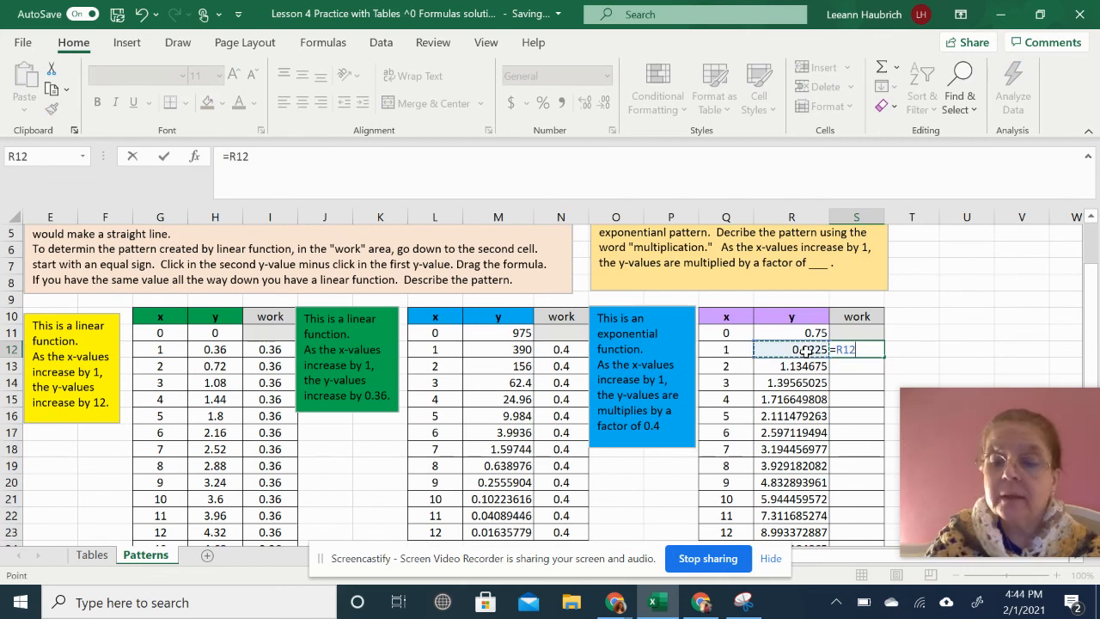
{"action": "type", "text": "/"}
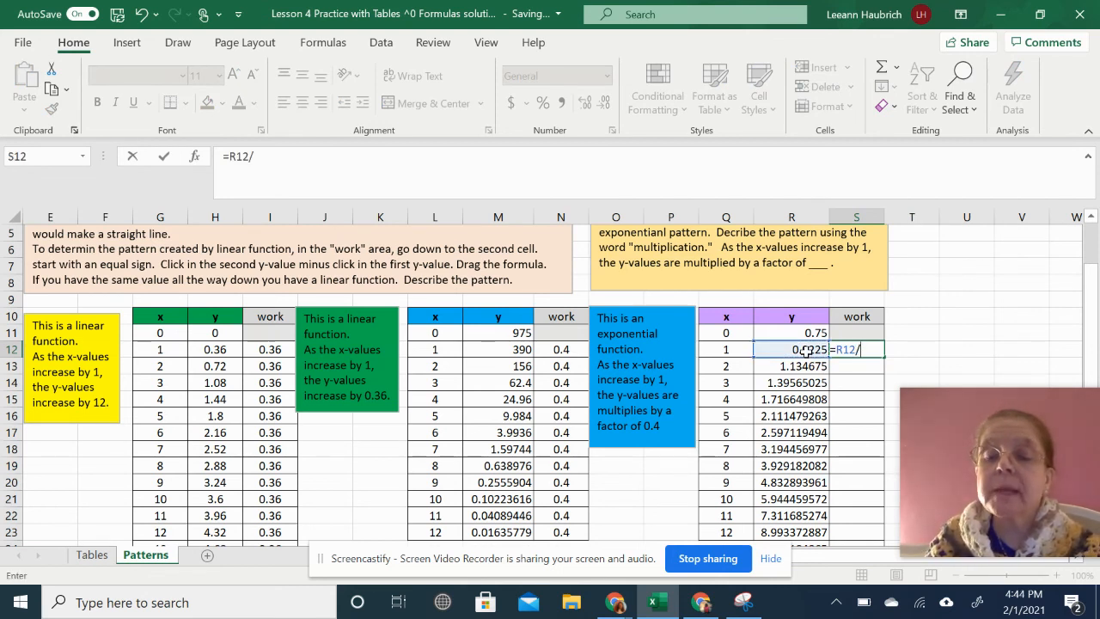
{"action": "left_click", "coordinate": [808, 335]}
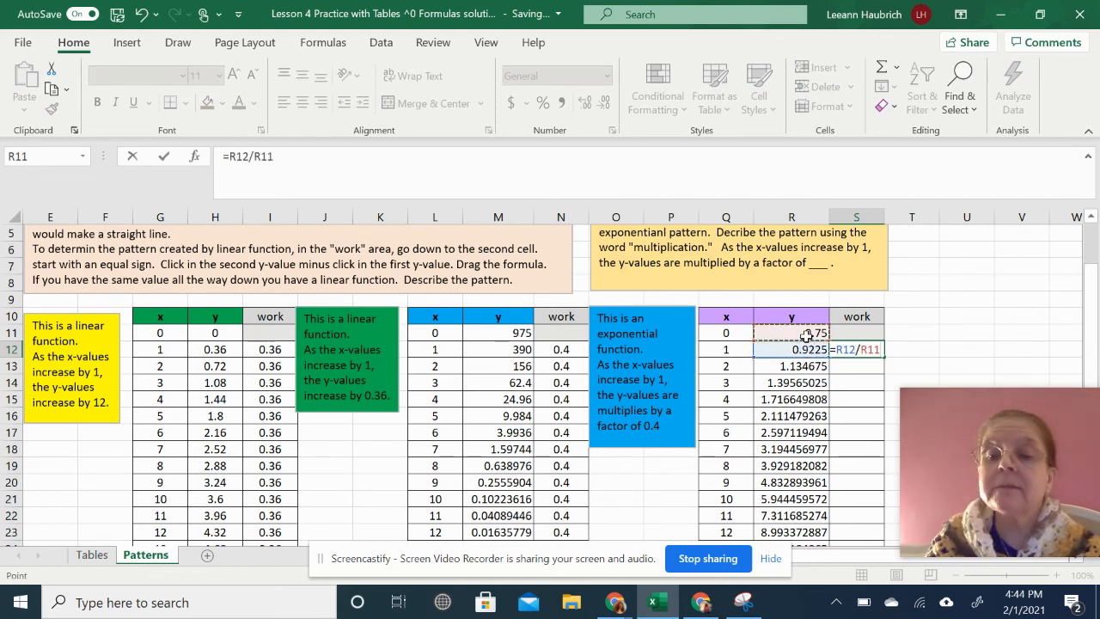
{"action": "key", "text": "Return"}
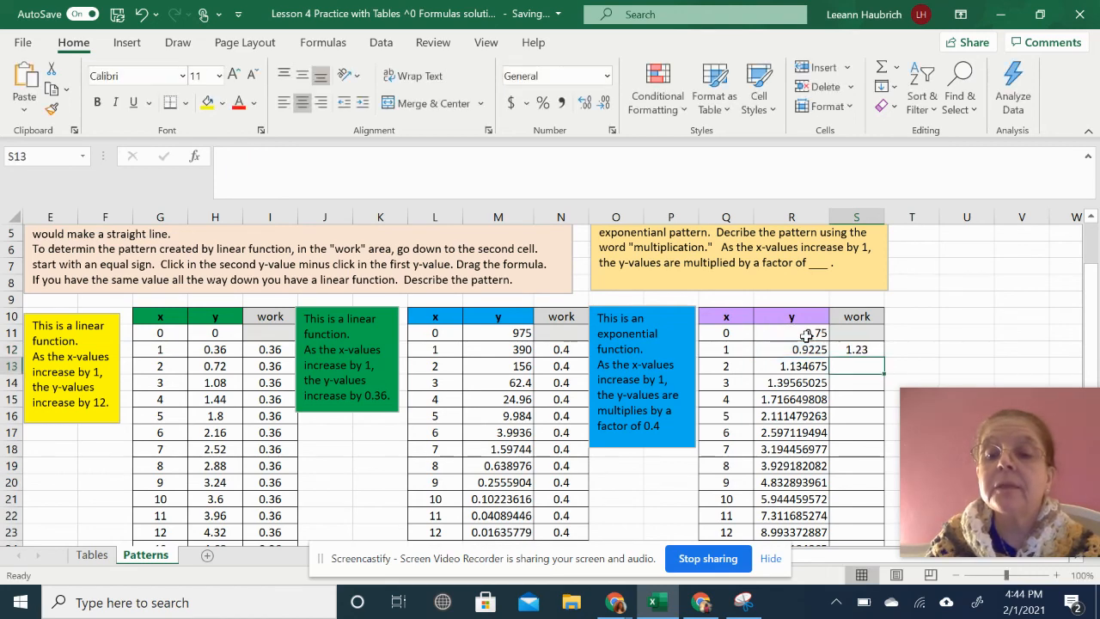
{"action": "left_click", "coordinate": [875, 352]}
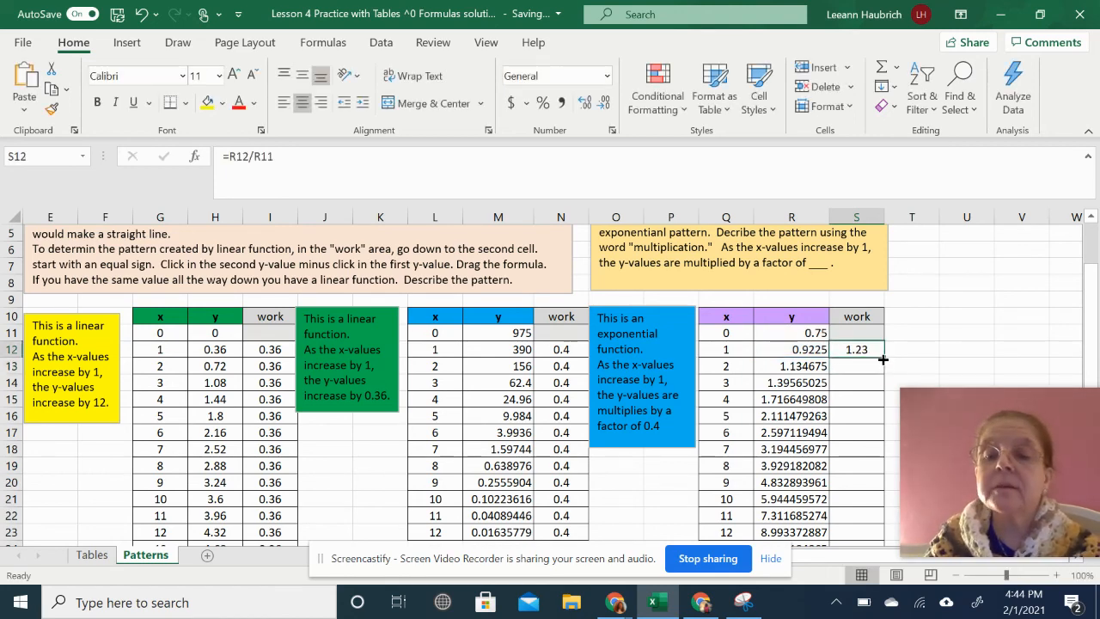
{"action": "left_click_drag", "start_coordinate": [882, 359], "coordinate": [863, 522]}
{"action": "left_click", "coordinate": [935, 348]}
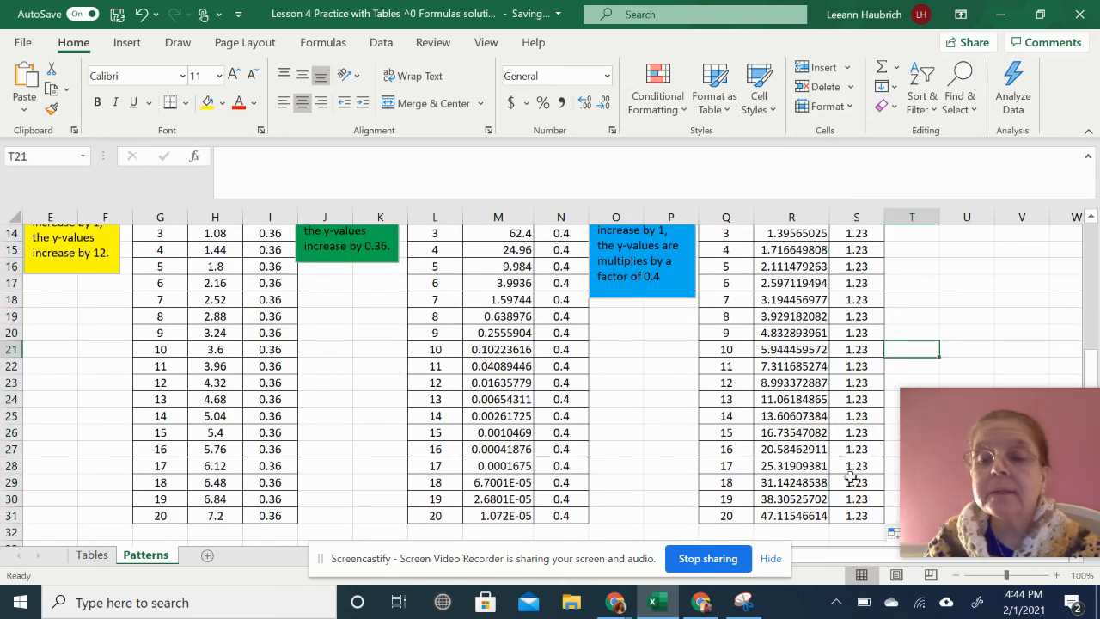
Step: Insert a text box beside the purple table's work column, spanning columns T to V from row 10 to about row 17
{"action": "scroll", "coordinate": [911, 333], "scroll_direction": "up", "scroll_amount": 2}
{"action": "left_click", "coordinate": [849, 313]}
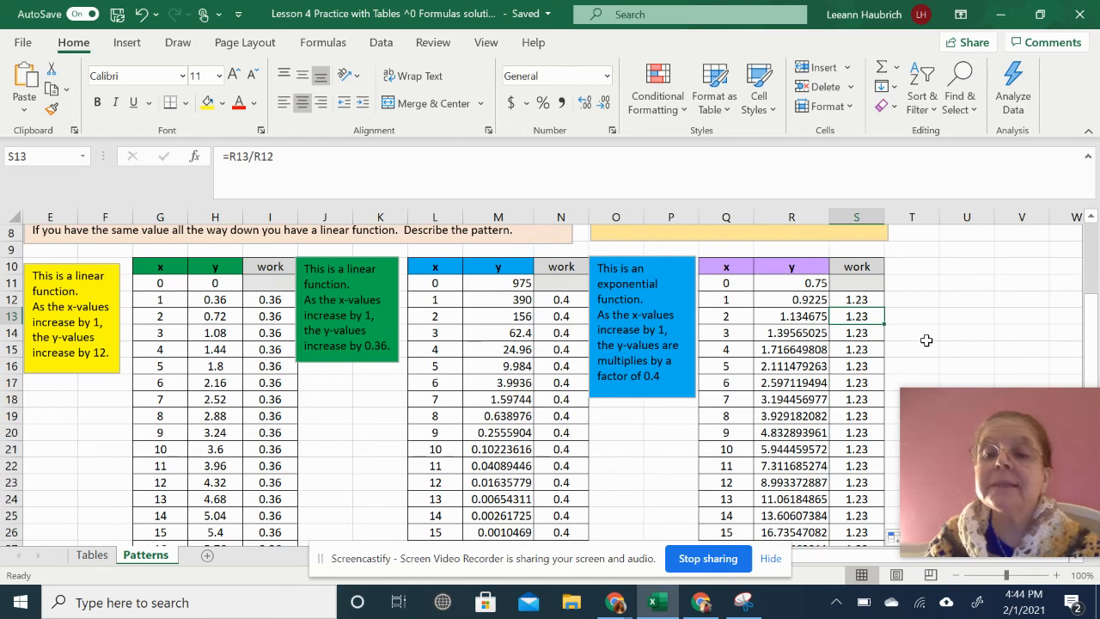
{"action": "left_click", "coordinate": [127, 43]}
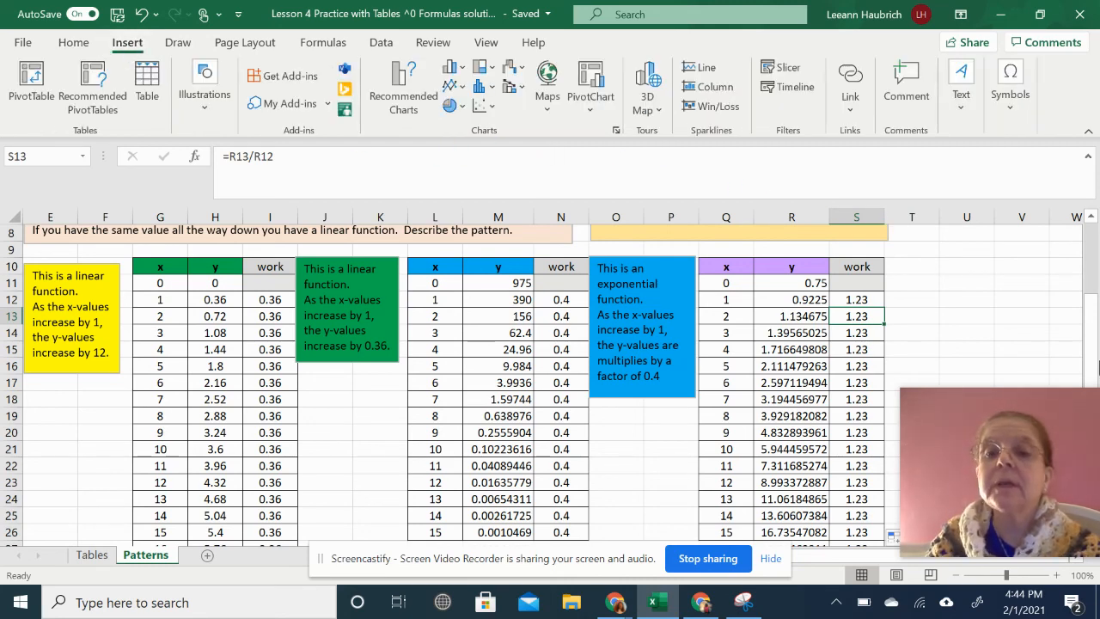
{"action": "left_click", "coordinate": [960, 90]}
{"action": "left_click", "coordinate": [902, 164]}
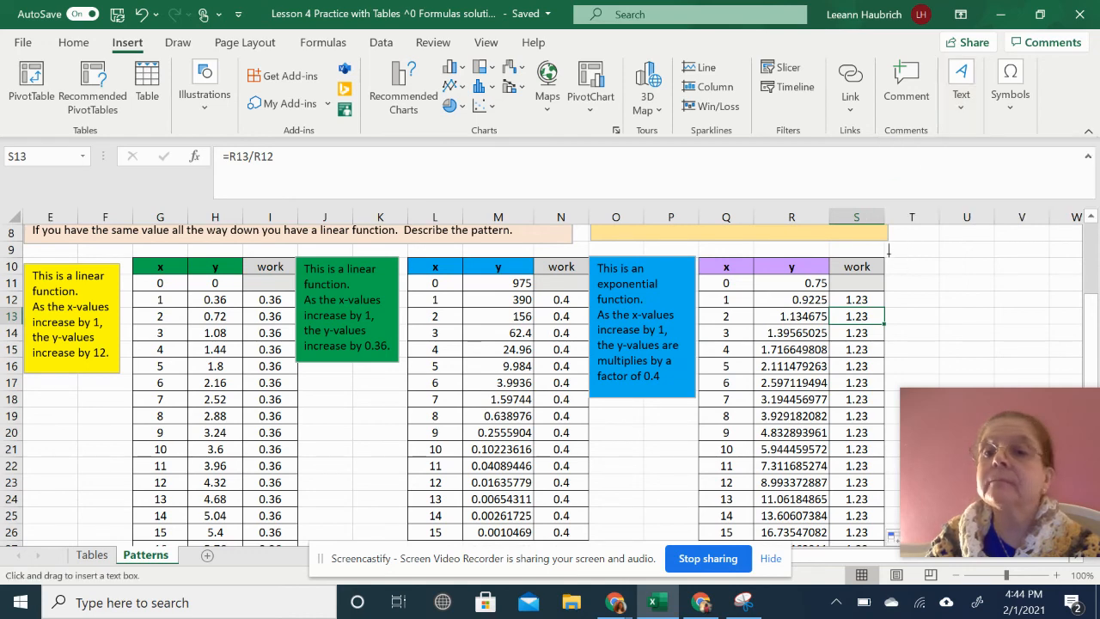
{"action": "left_click_drag", "start_coordinate": [889, 252], "coordinate": [1068, 385]}
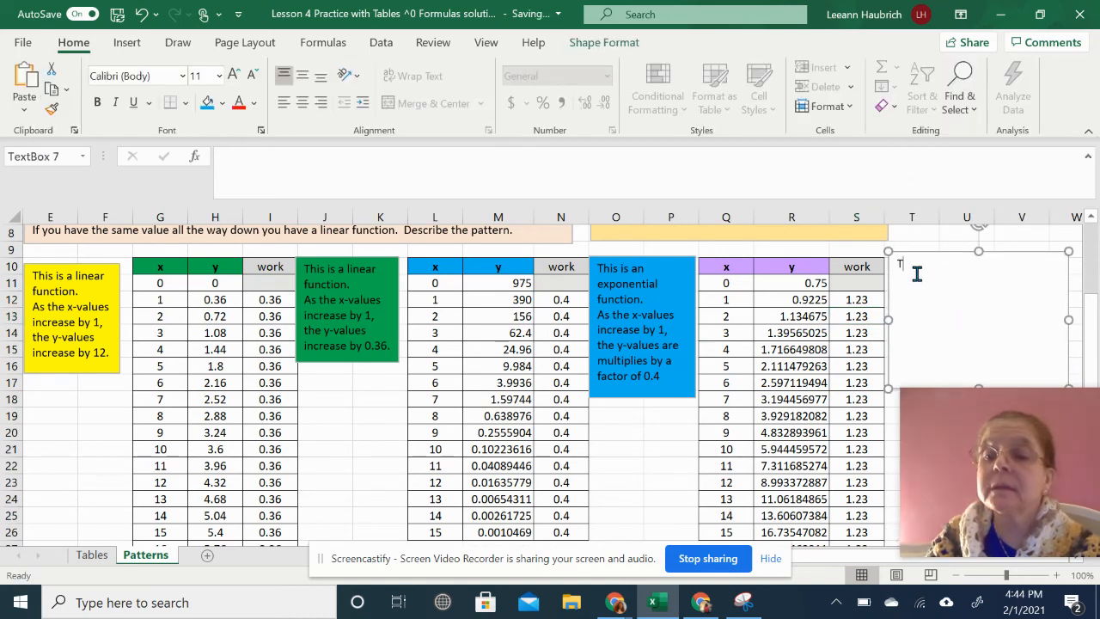
Step: Write "This is an exponential function." in the purple table's text box
{"action": "type", "text": "This is an "}
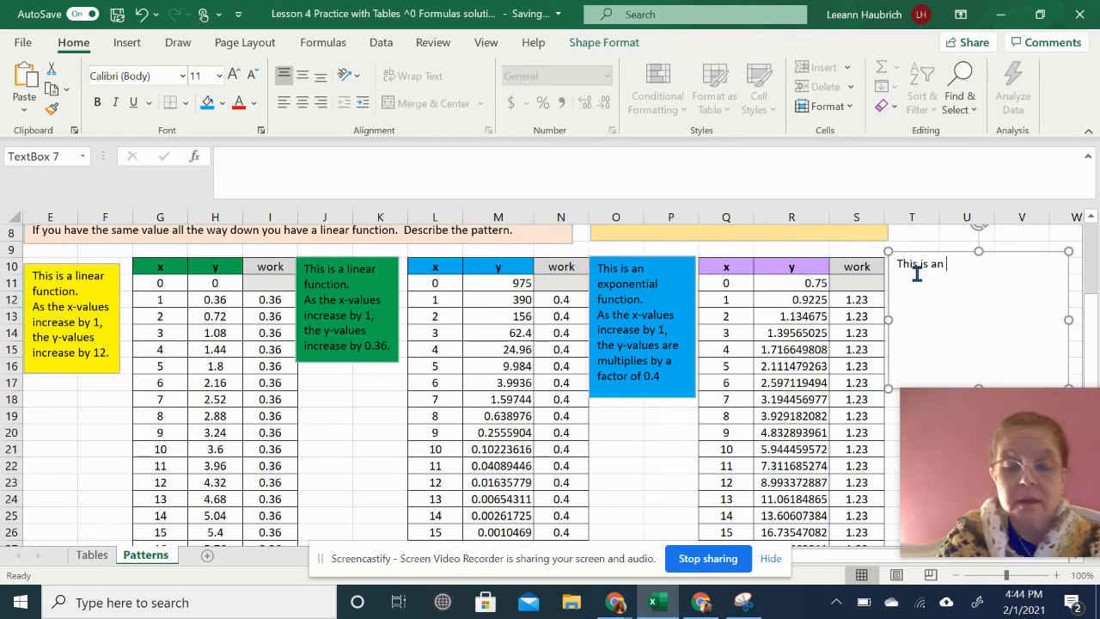
{"action": "type", "text": "expon"}
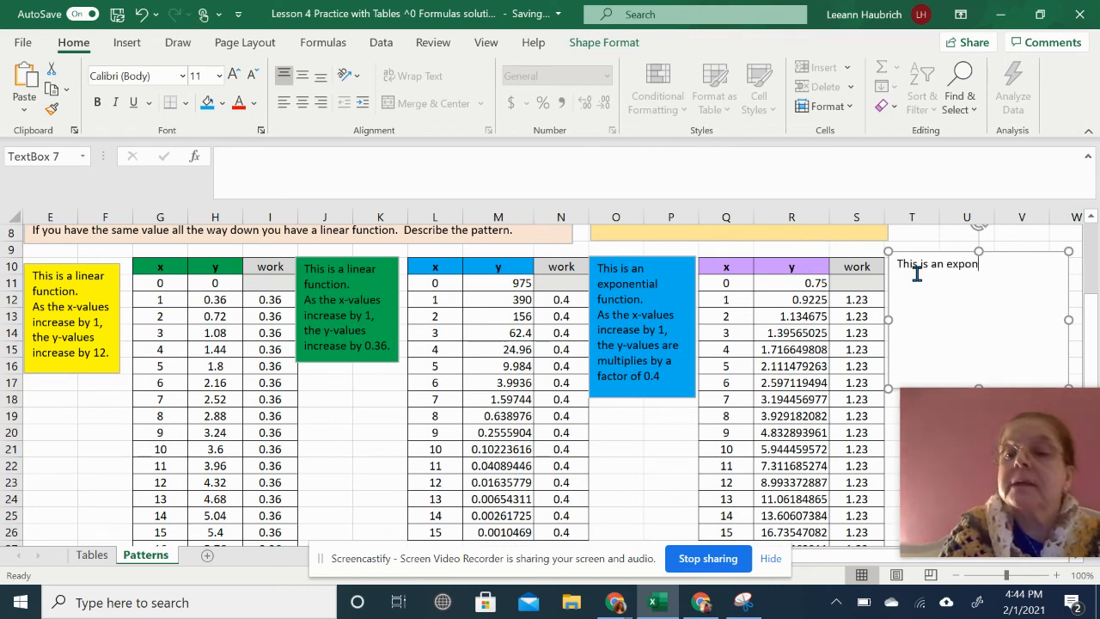
{"action": "type", "text": "ential fun"}
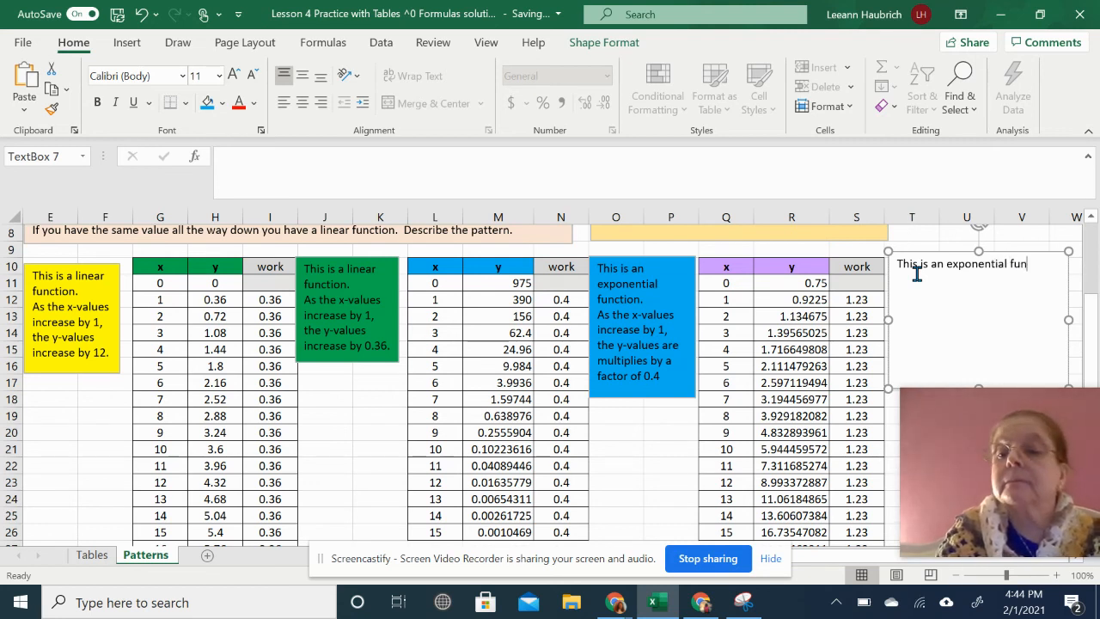
{"action": "type", "text": "ctions"}
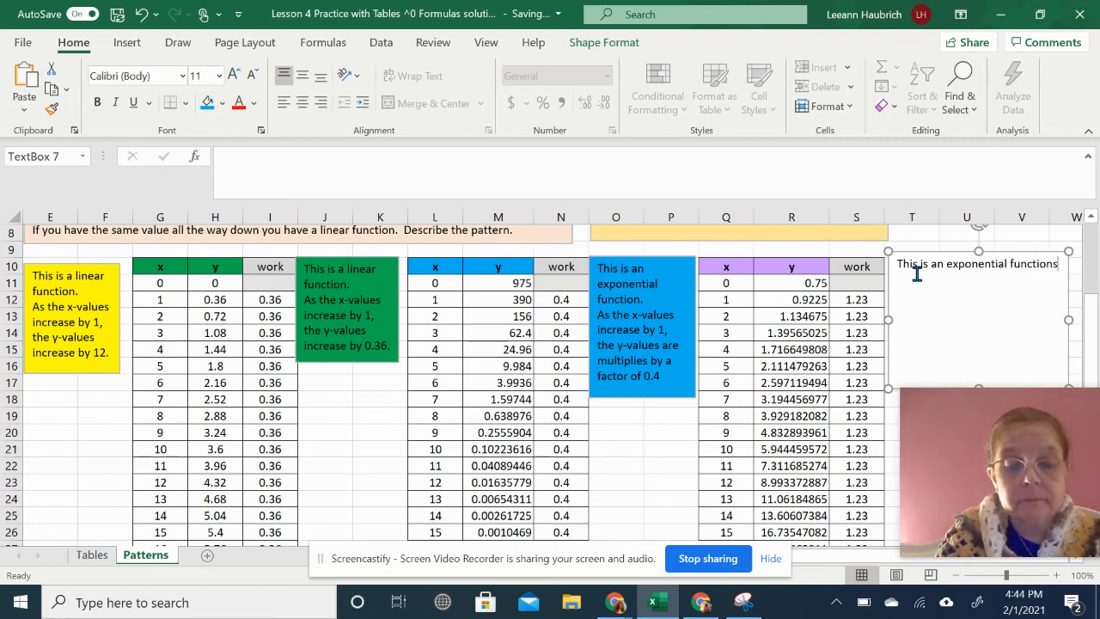
{"action": "type", "text": "."}
{"action": "key", "text": "BackSpace"}
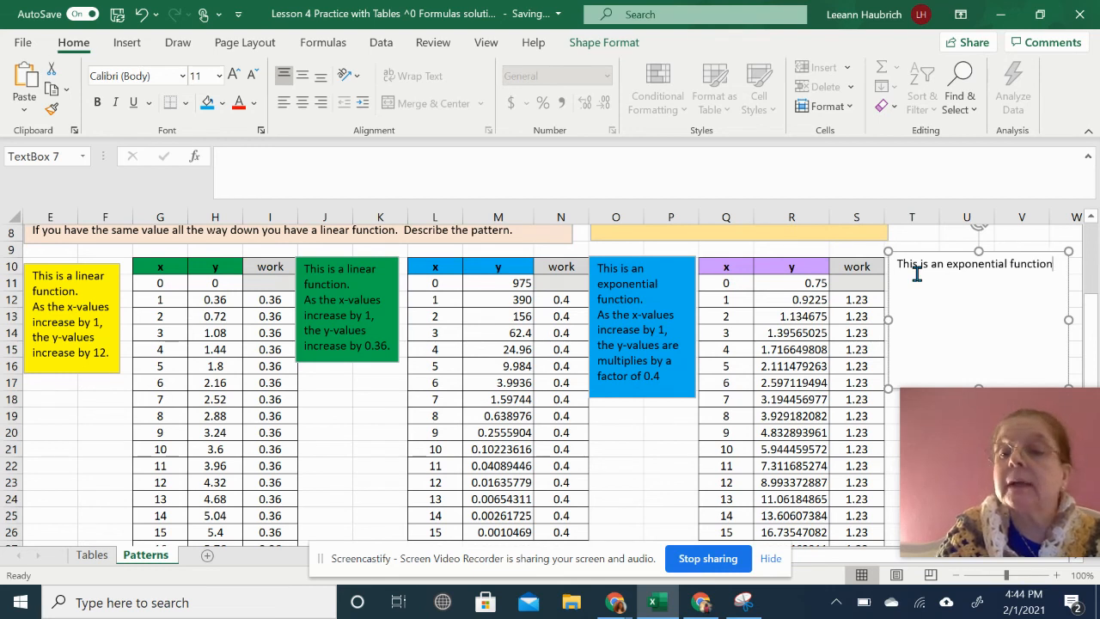
Step: Add a second line to the text box: "As the x-values increase by 1, the y-values are multiplied by 1.23."
{"action": "key", "text": "Return"}
{"action": "type", "text": "As the x-v"}
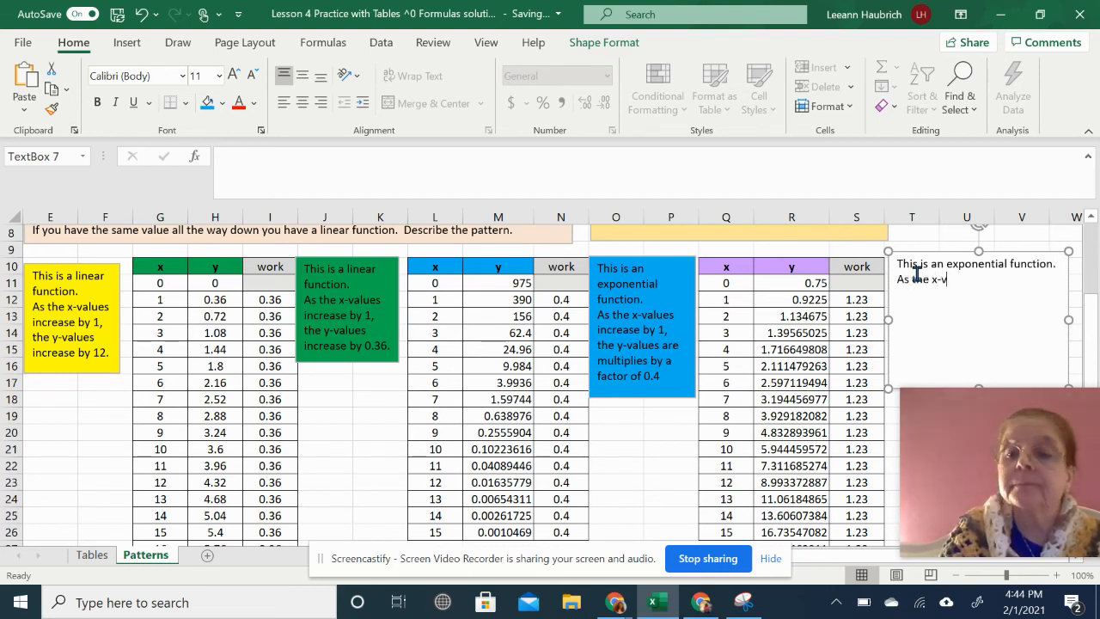
{"action": "type", "text": "alues incre"}
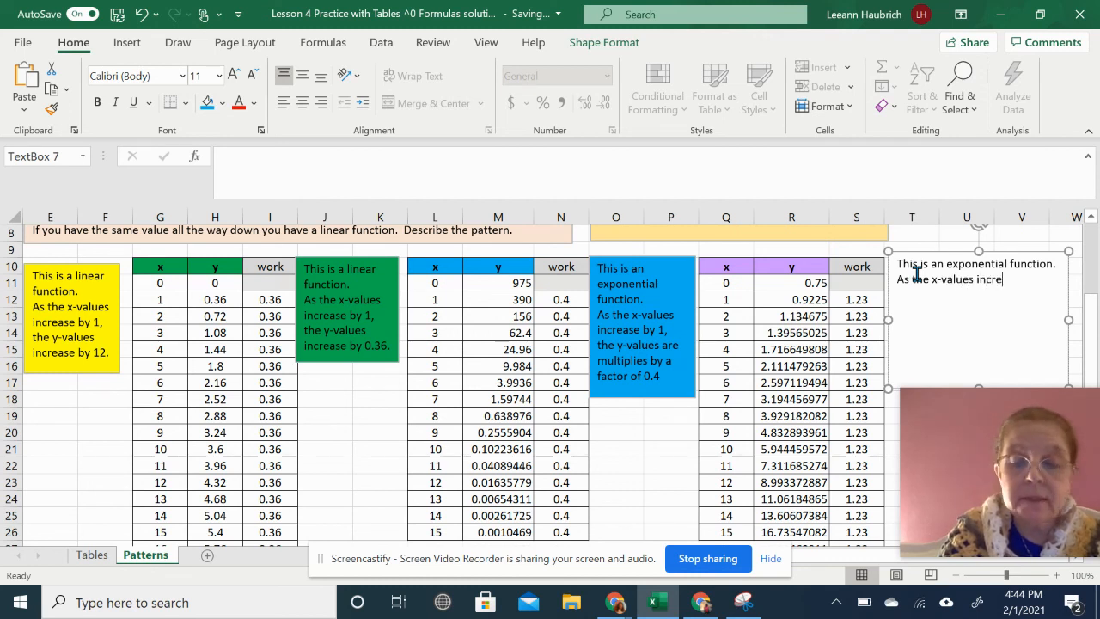
{"action": "type", "text": "ase "}
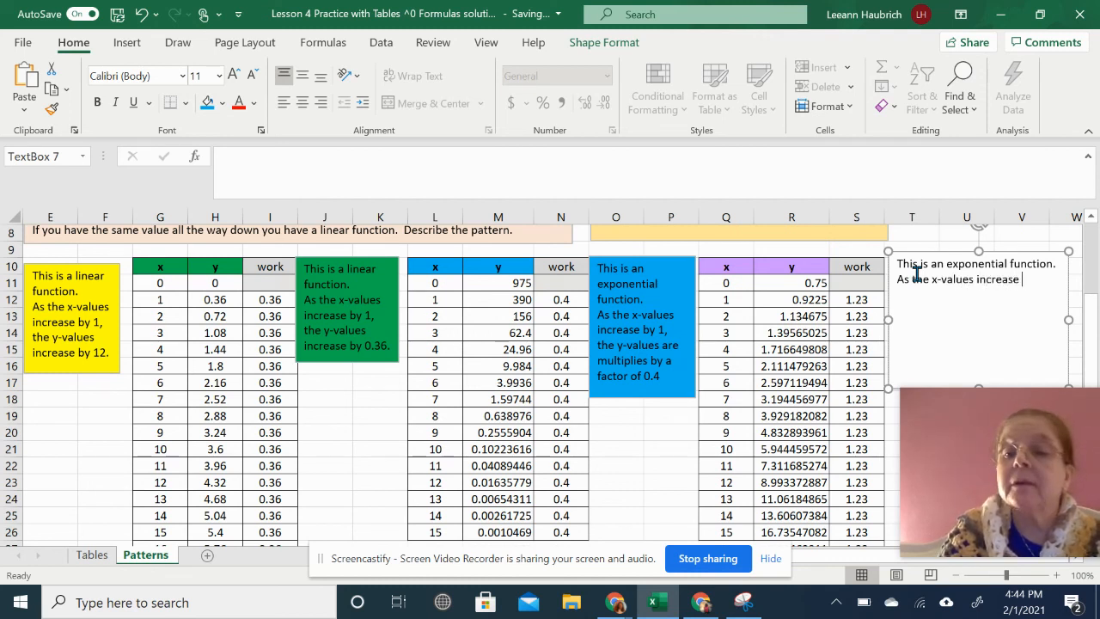
{"action": "type", "text": "by 1"}
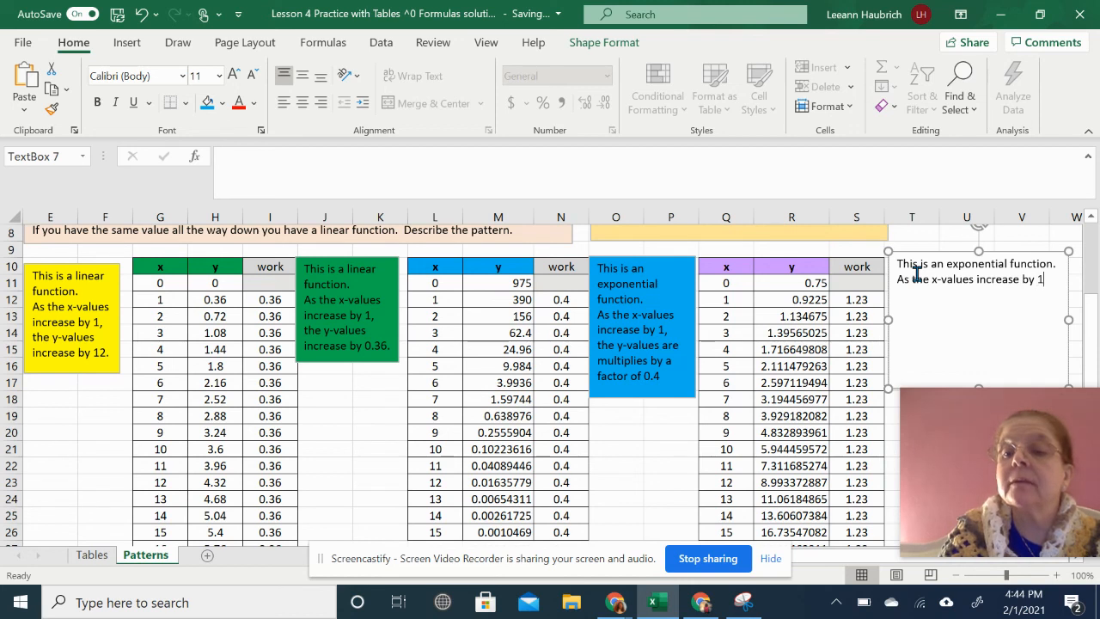
{"action": "type", "text": ", "}
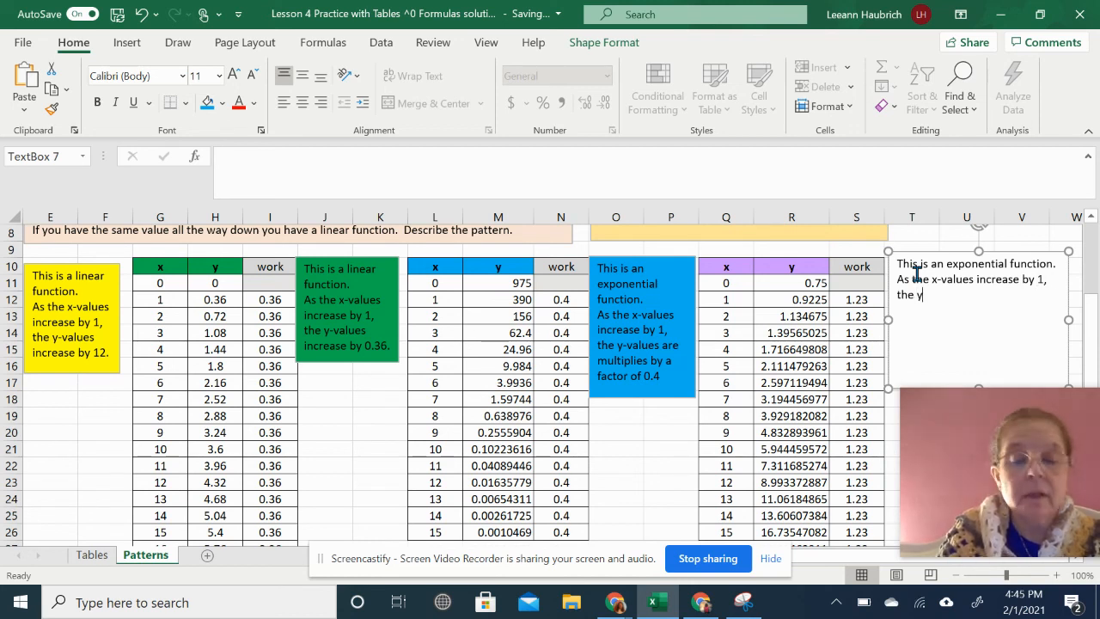
{"action": "type", "text": "the y-values are mult"}
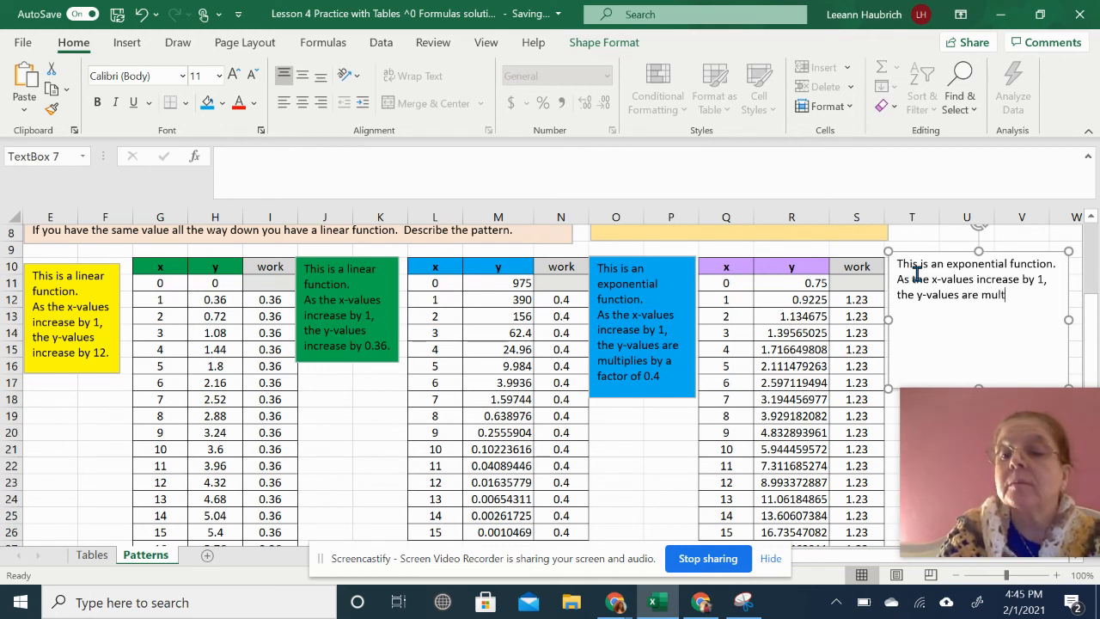
{"action": "type", "text": "ed by 1.23."}
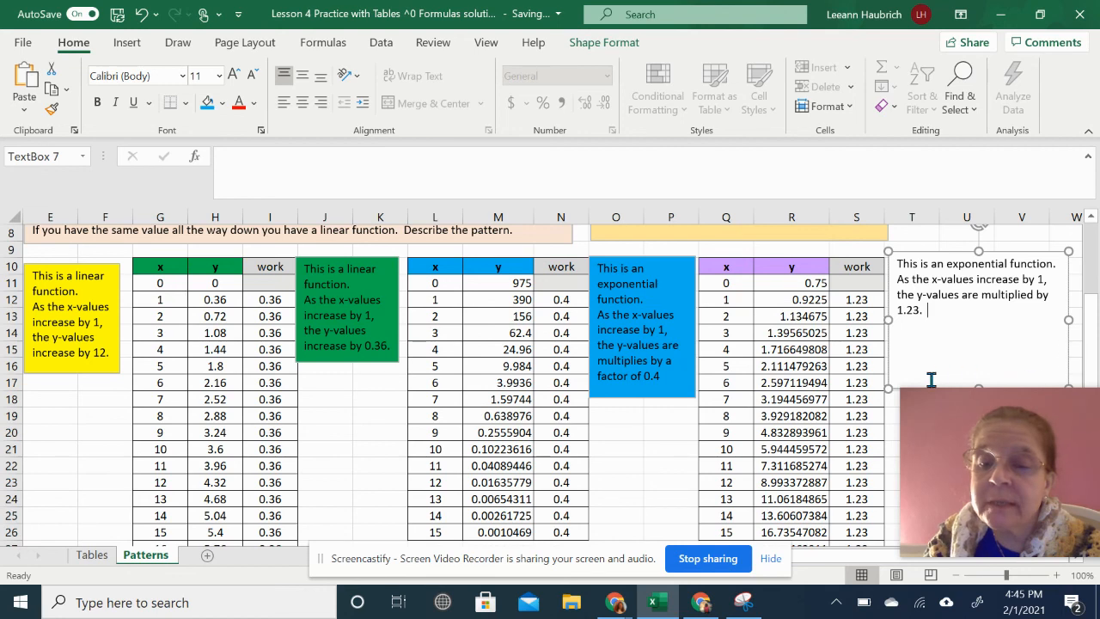
Step: Resize the purple table's text box to fit its text against the work column and fill it with the table header's light purple
{"action": "left_click_drag", "start_coordinate": [886, 382], "coordinate": [885, 330]}
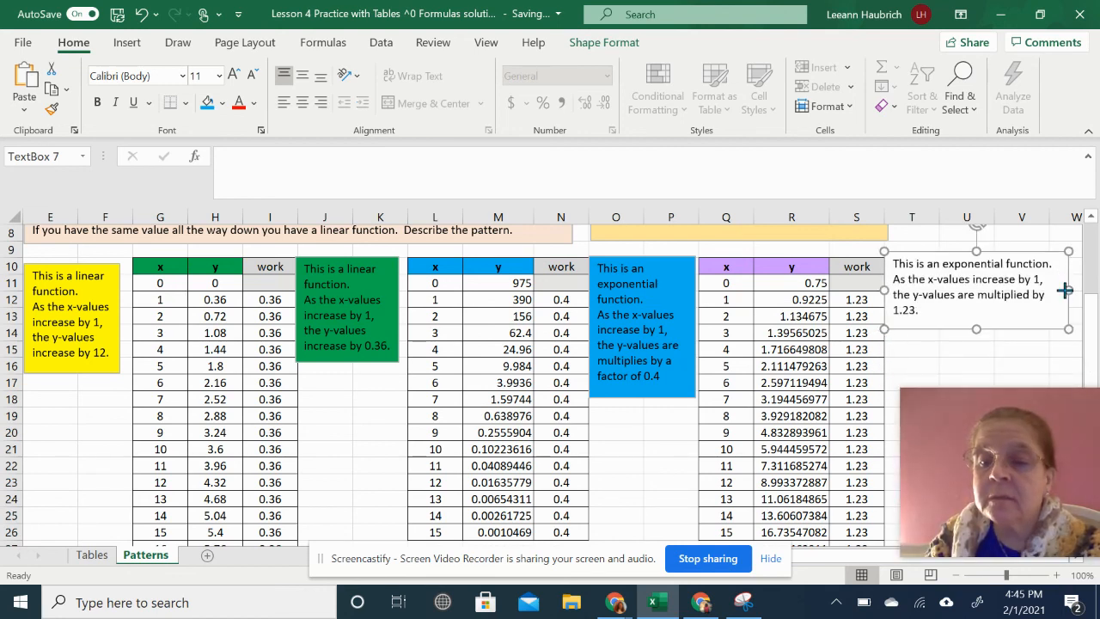
{"action": "left_click_drag", "start_coordinate": [1064, 290], "coordinate": [1039, 296]}
{"action": "left_click_drag", "start_coordinate": [961, 329], "coordinate": [962, 354]}
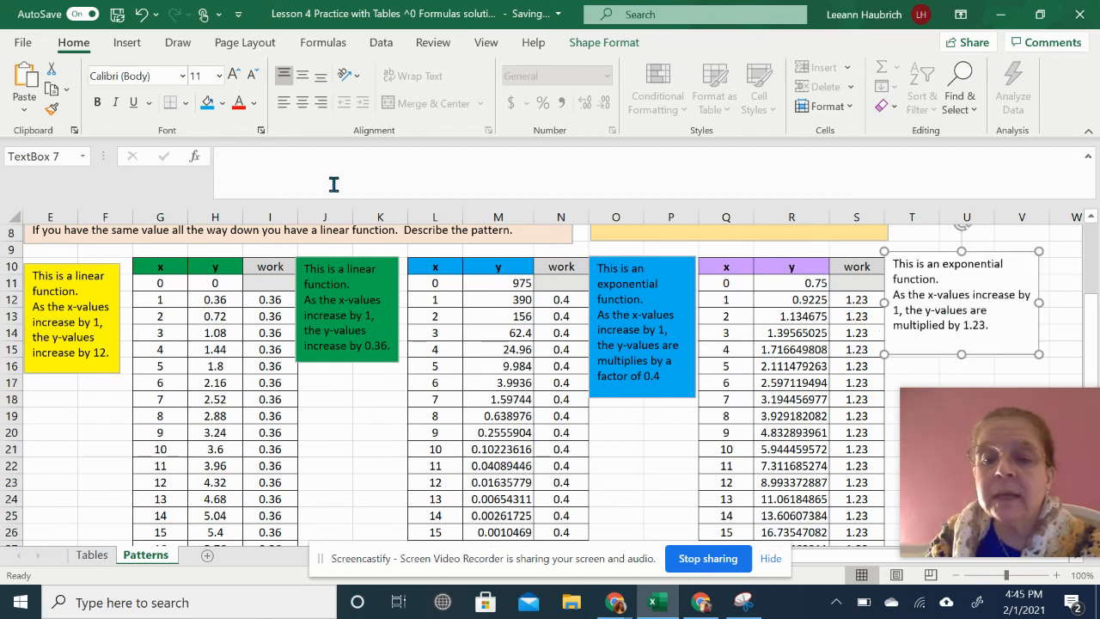
{"action": "left_click", "coordinate": [222, 103]}
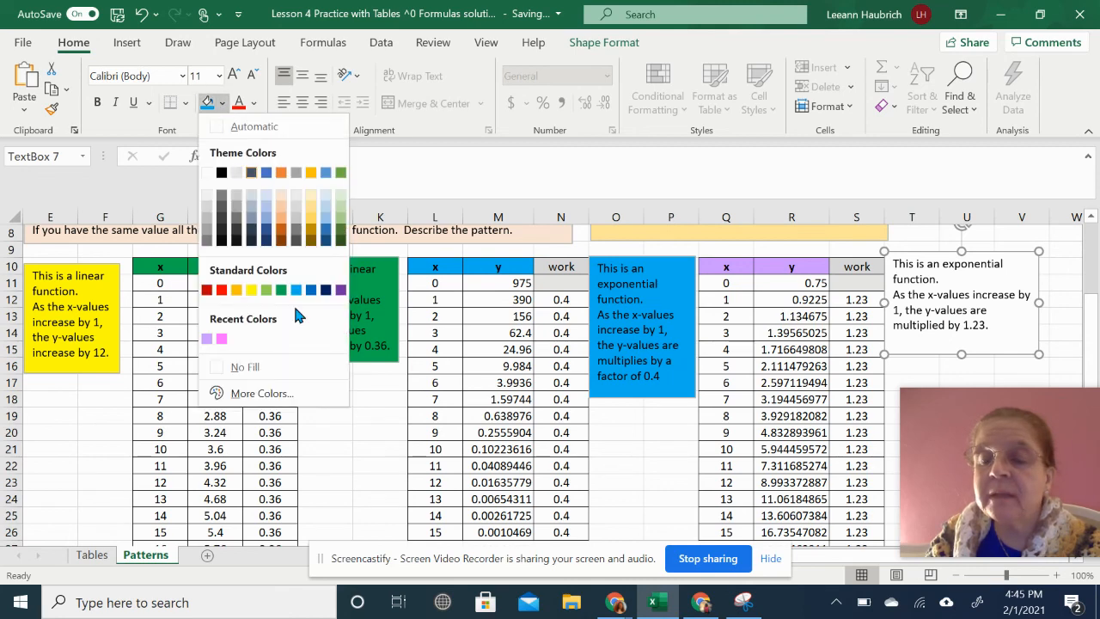
{"action": "left_click", "coordinate": [207, 340]}
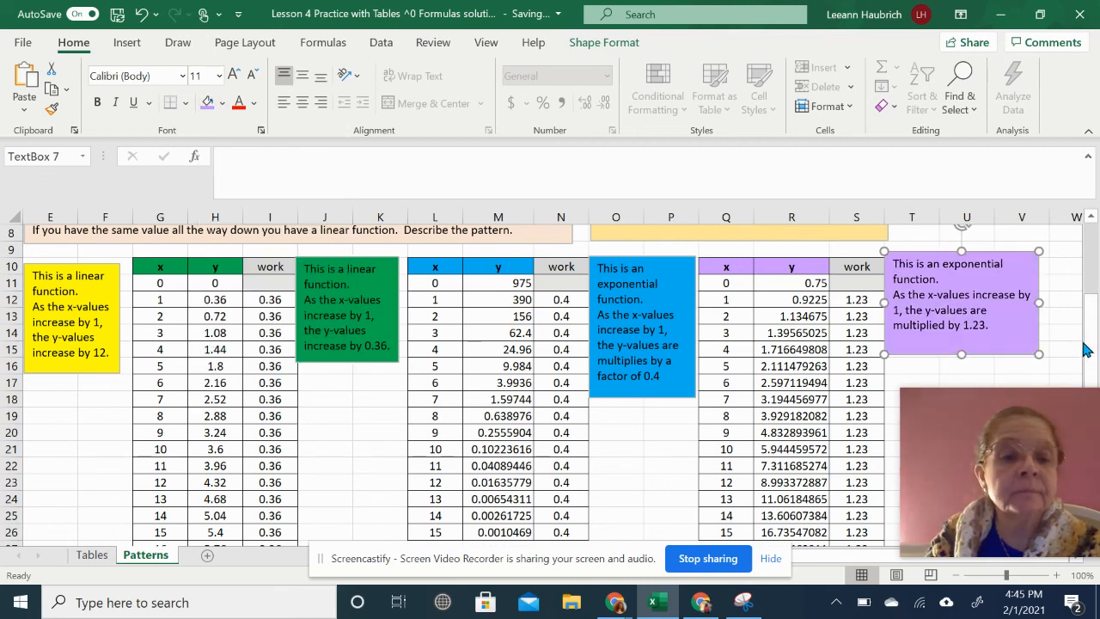
{"action": "left_click", "coordinate": [670, 465]}
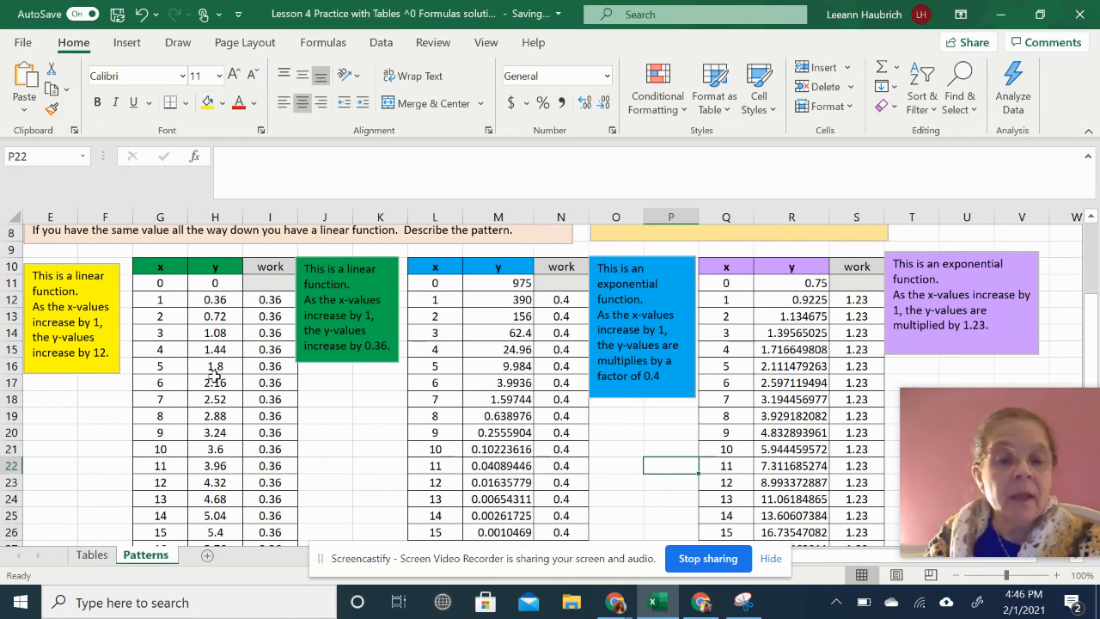
Step: Switch to the Tables sheet and review its four input-output tables
{"action": "left_click", "coordinate": [82, 558]}
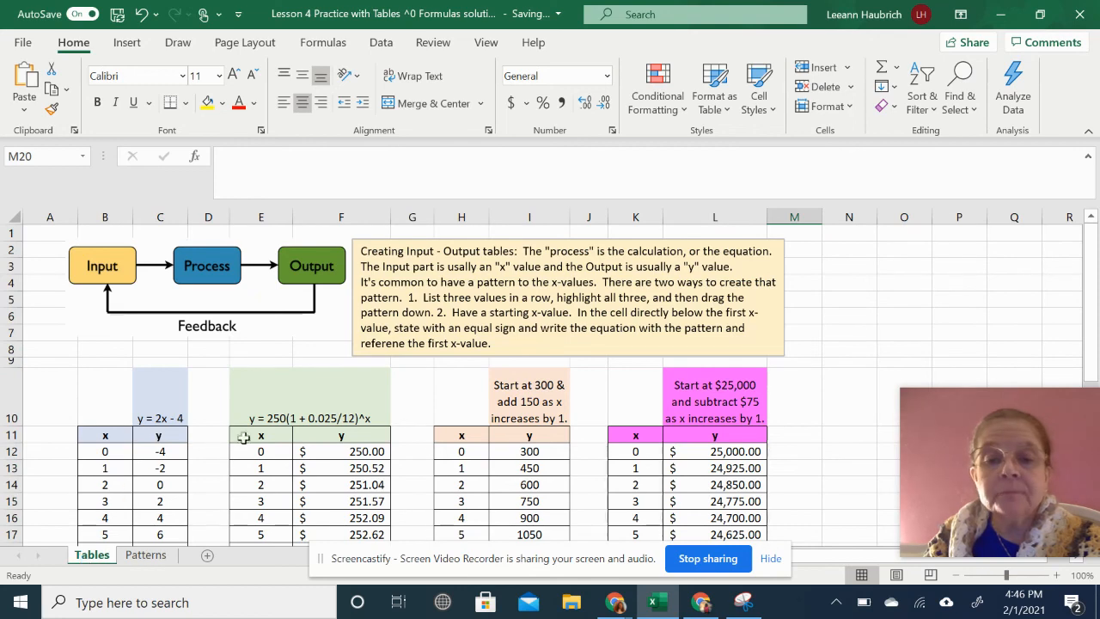
{"action": "scroll", "coordinate": [676, 427], "scroll_direction": "down", "scroll_amount": 5}
{"action": "scroll", "coordinate": [678, 455], "scroll_direction": "up", "scroll_amount": 5}
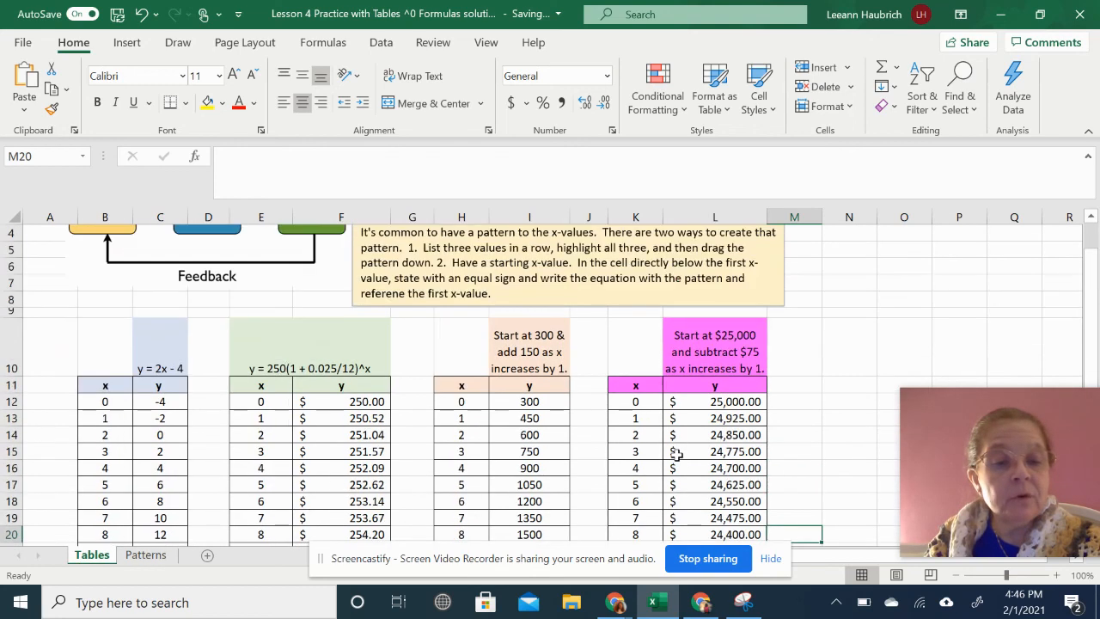